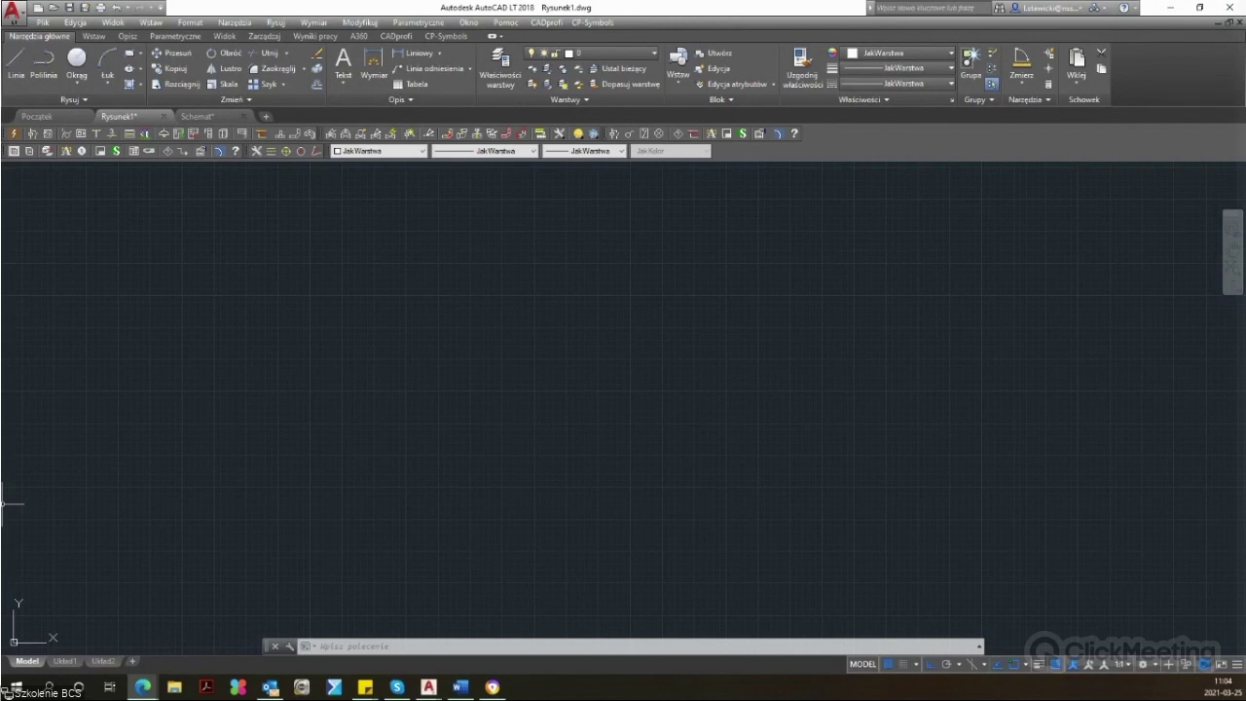
Step: Browse the BCS designers' section and its BCS Cad library page, then go to the CADprofi CP-Producenci page
scroll(4, 503, up, 2)
scroll(2, 503, up, 2)
scroll(2, 524, up, 2)
click(498, 679)
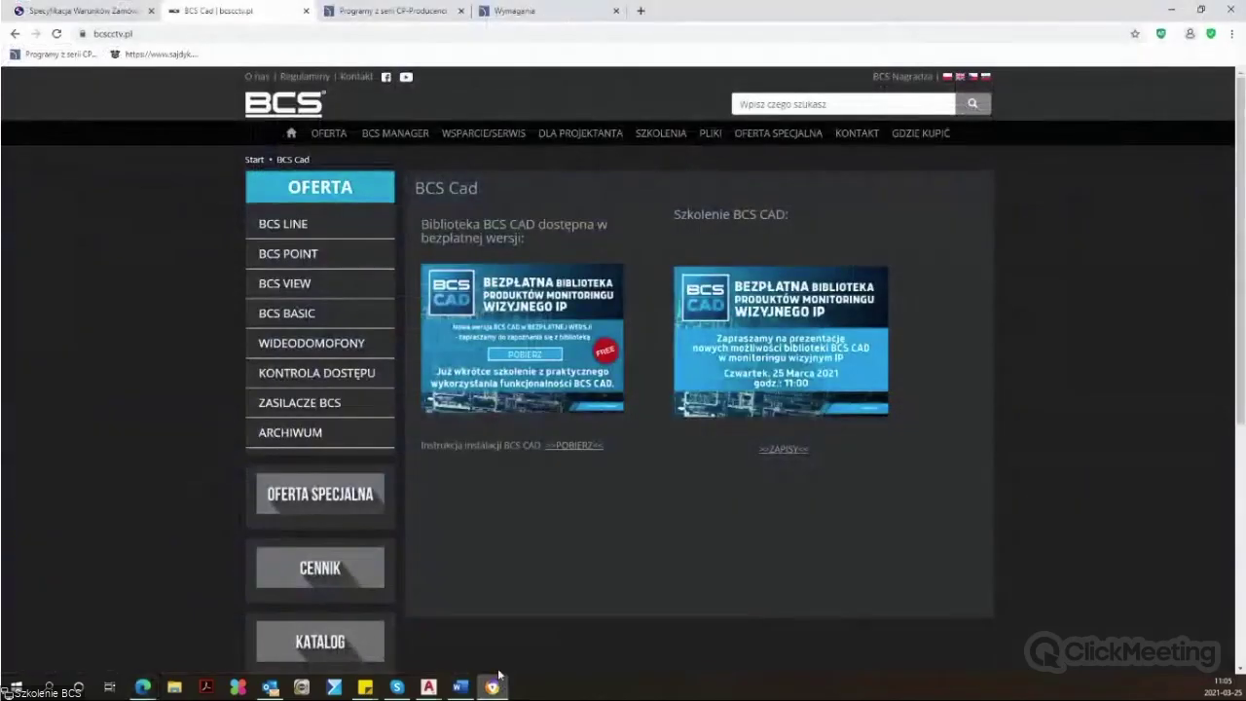
click(586, 136)
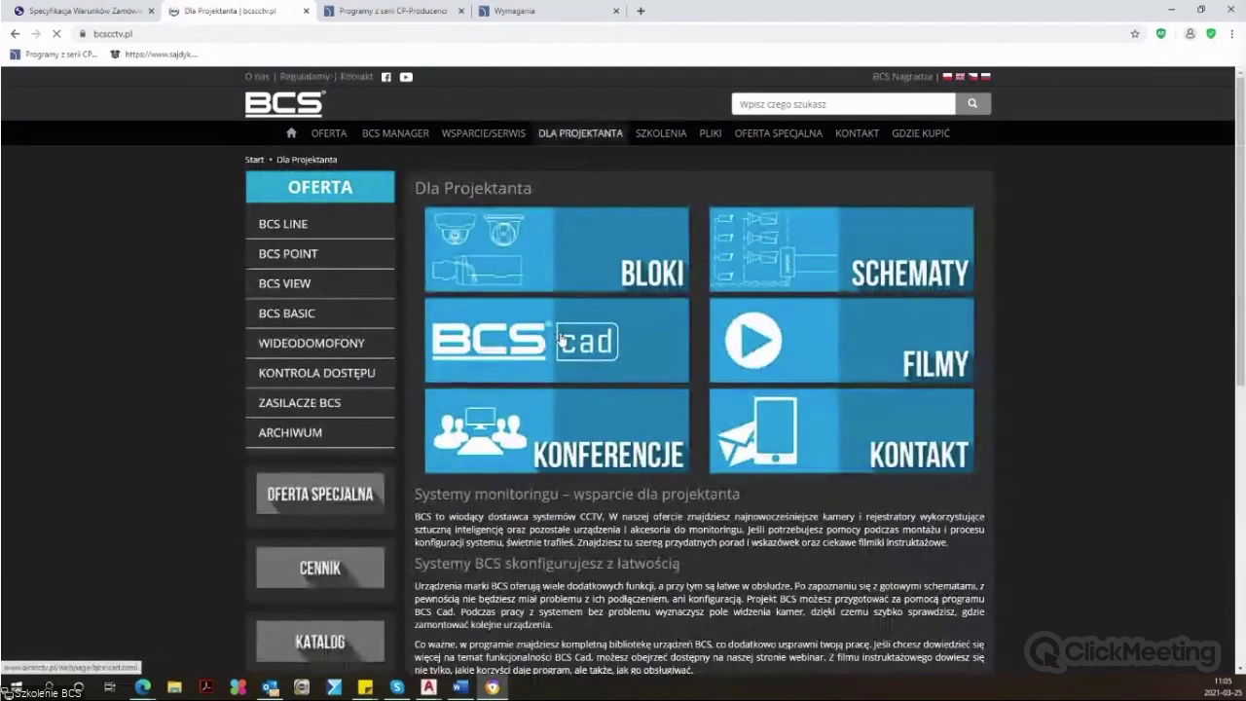
click(560, 338)
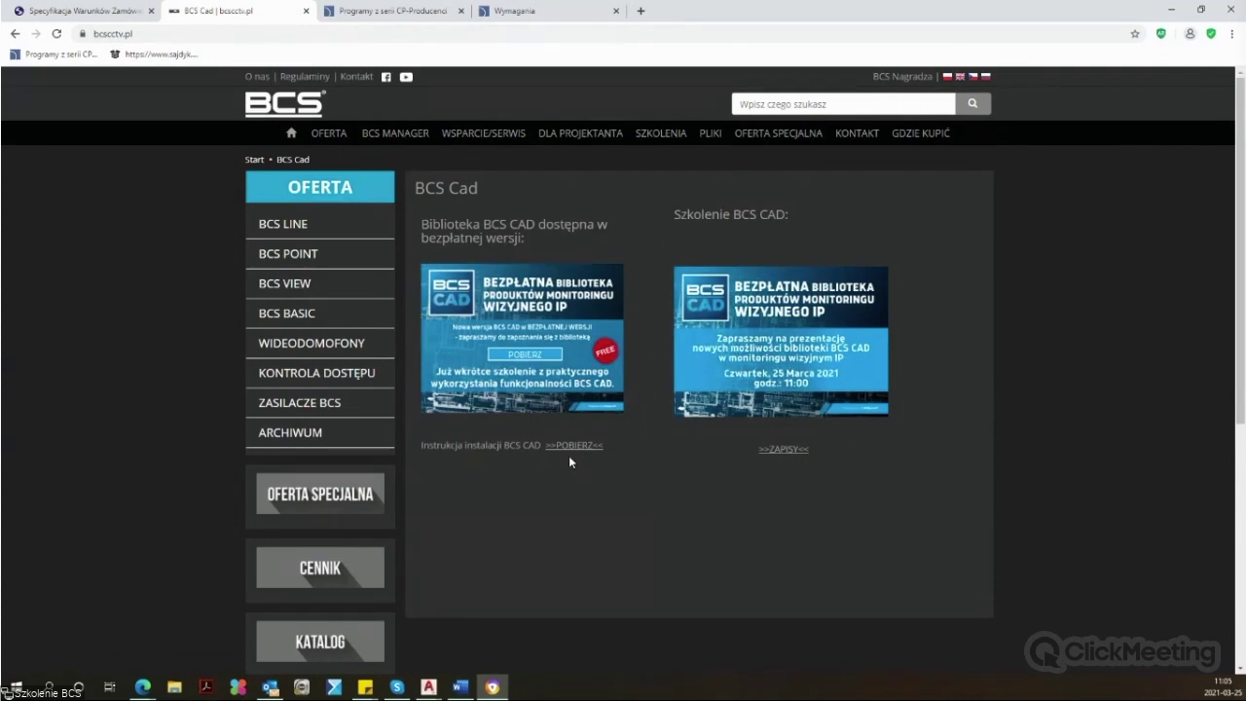
click(423, 10)
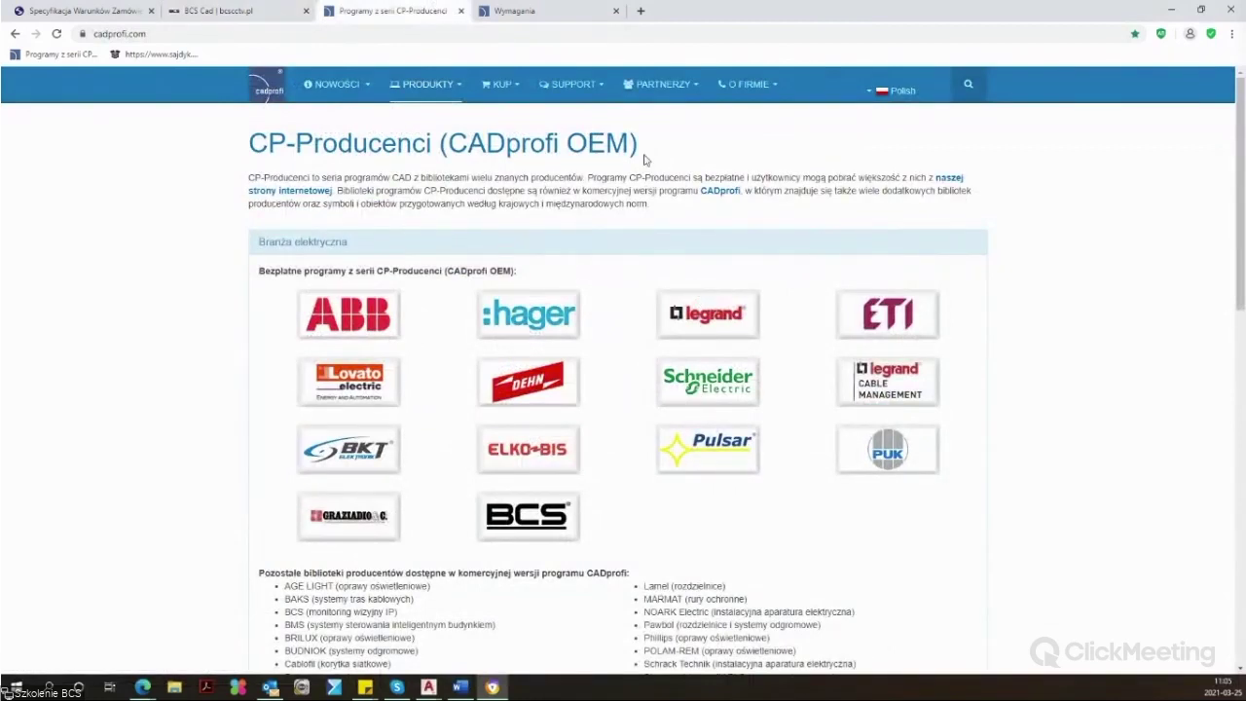
mouse_move(426, 83)
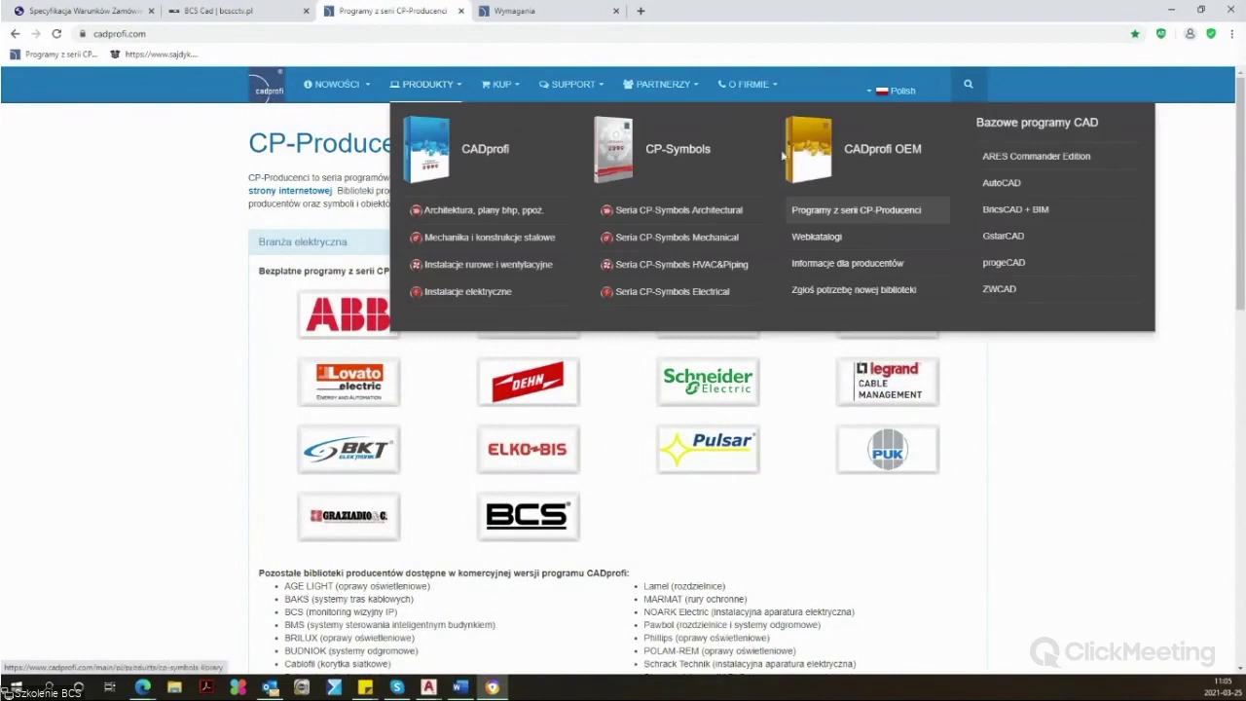
Step: Reload the CP-Producenci page, then highlight the compatible CAD programs listed on the Wymagania page
click(830, 214)
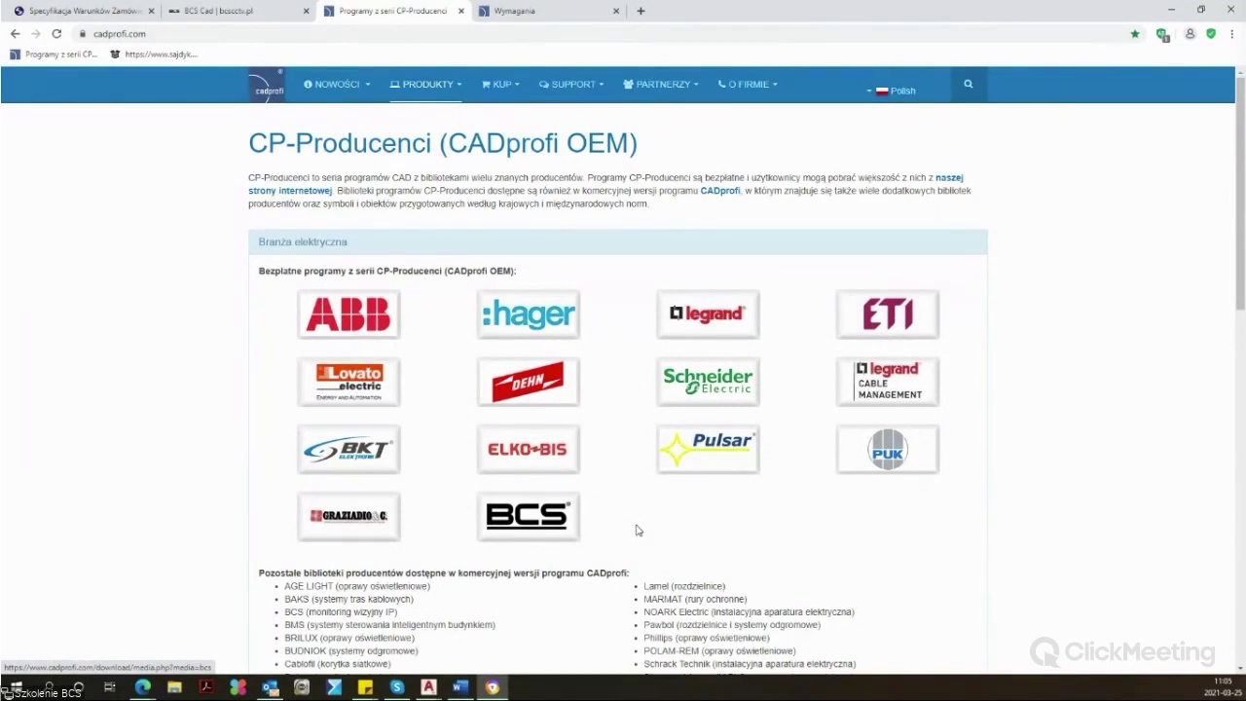
click(535, 11)
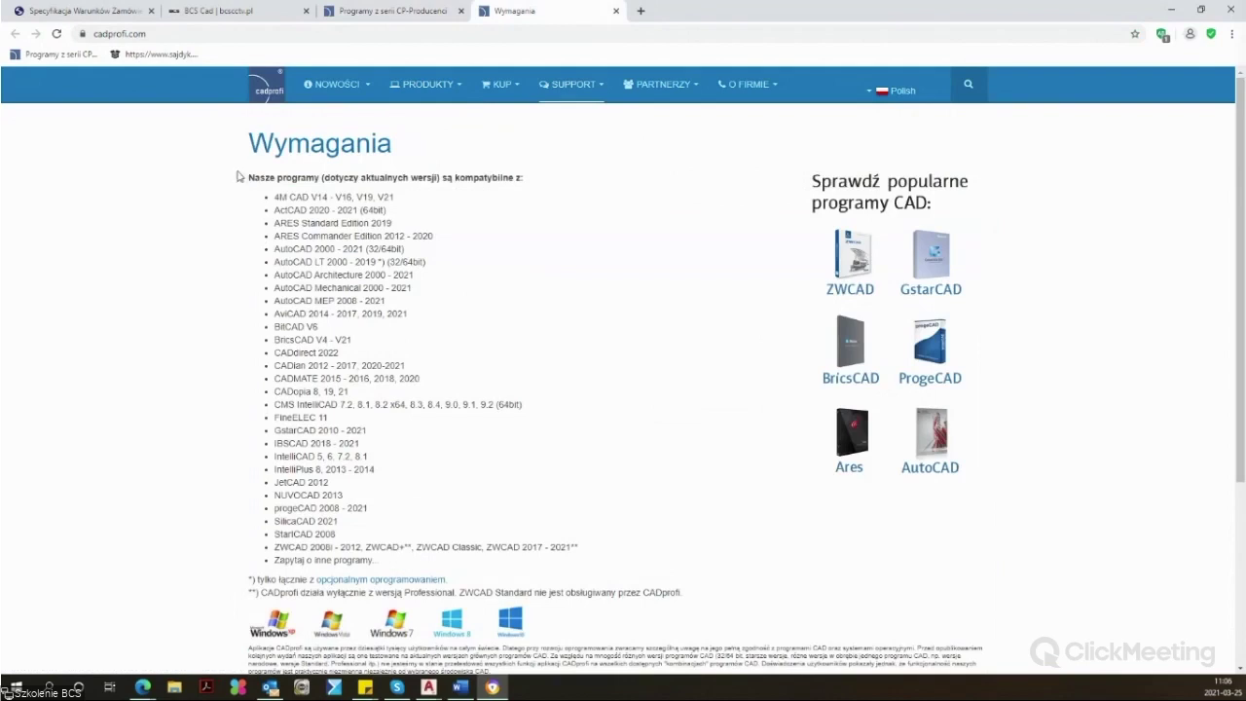
drag(238, 176, 508, 300)
click(513, 334)
Step: Bring Rysunek1.dwg back to the front and launch the CADprofi product library from the CADprofi ribbon
click(428, 687)
click(403, 634)
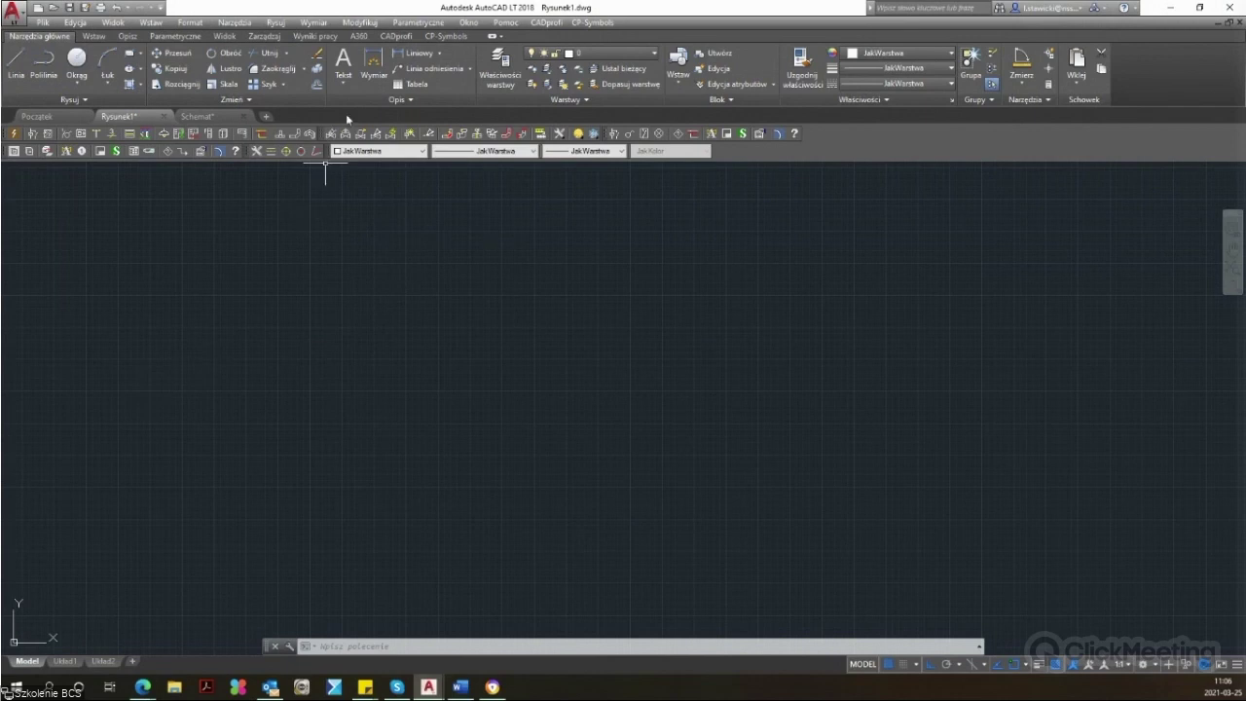
click(401, 38)
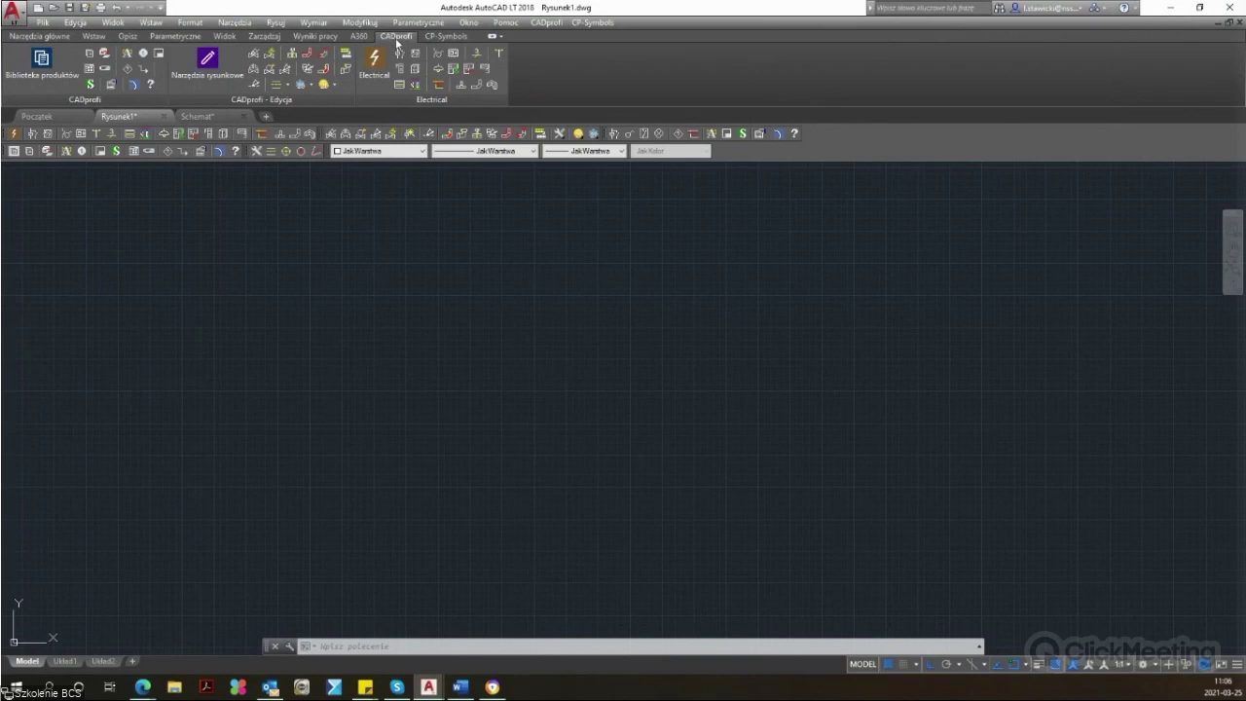
click(72, 71)
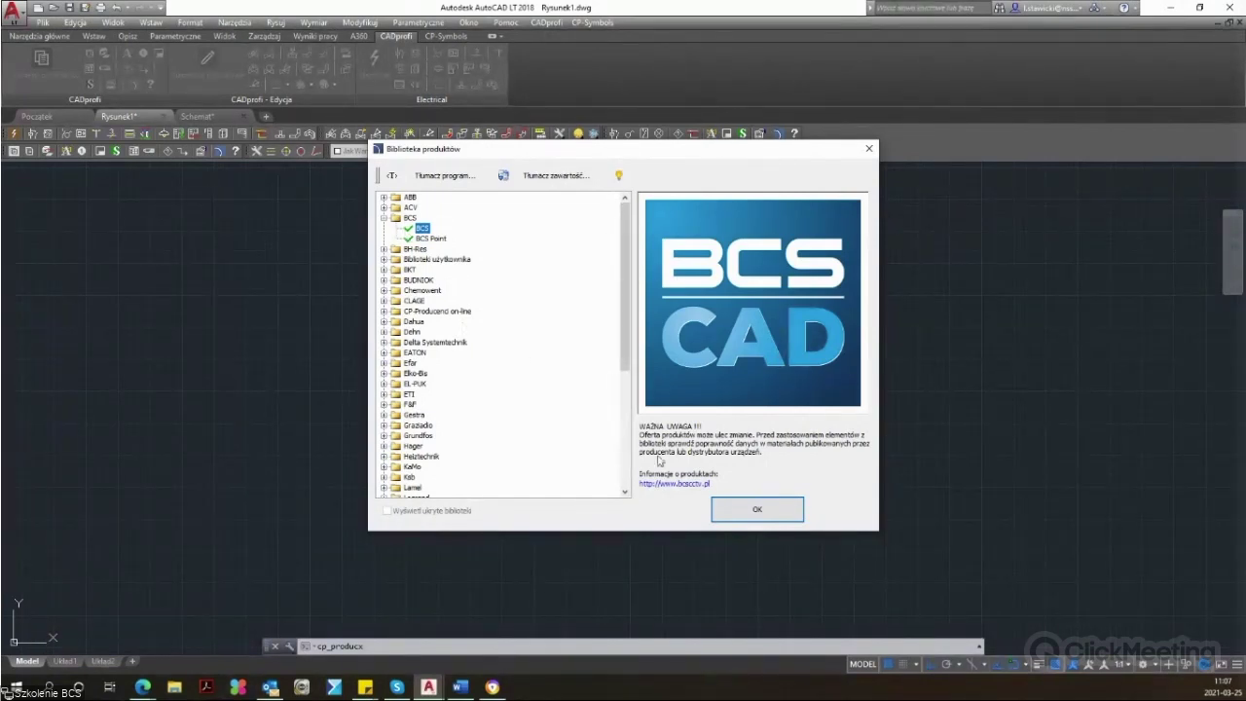
Step: Confirm the BCS library, then collapse the Rejestratory IP and BCS LINE branches in its catalogue tree
click(741, 512)
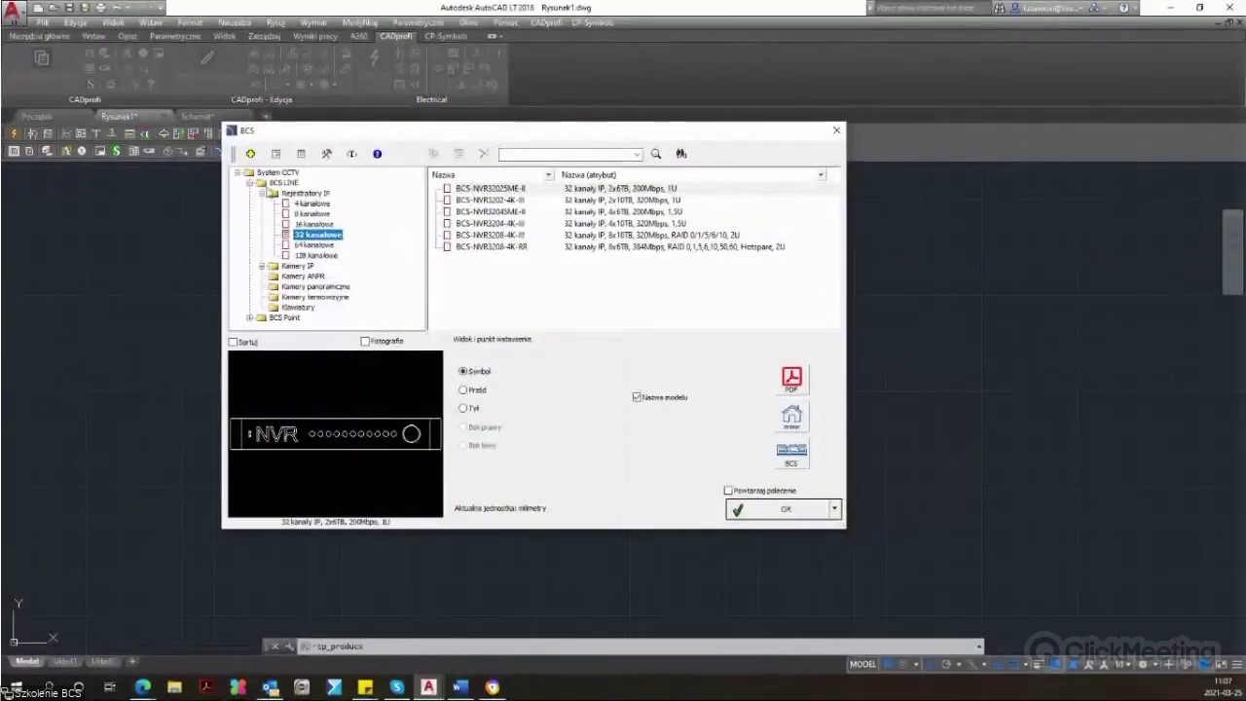
click(262, 193)
click(250, 182)
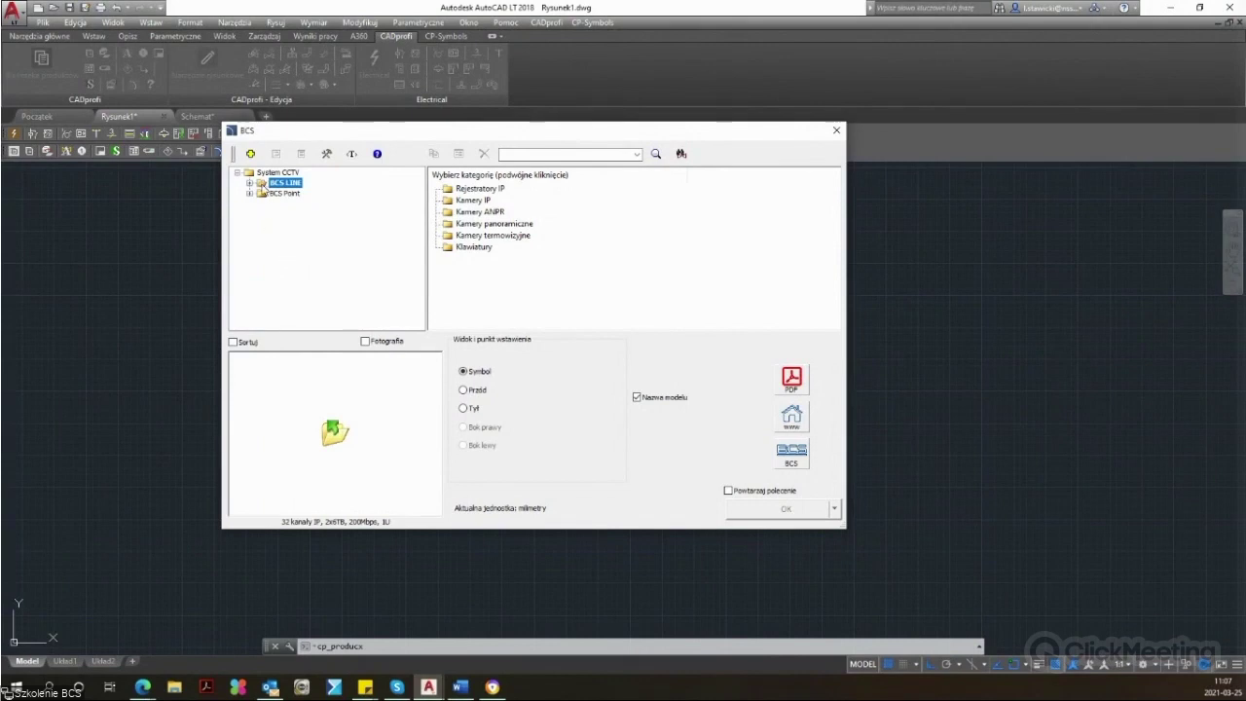
Step: Expand BCS LINE, then its Kamery IP and Rejestratory IP branches
click(249, 183)
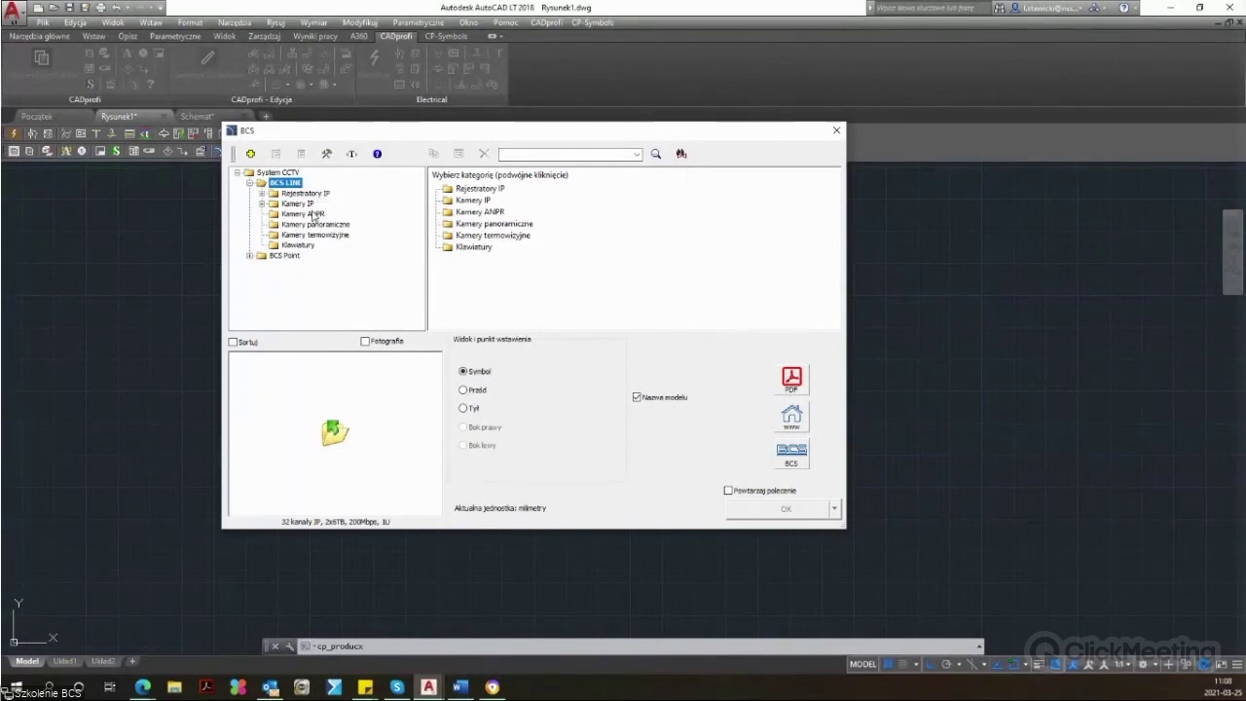
click(261, 204)
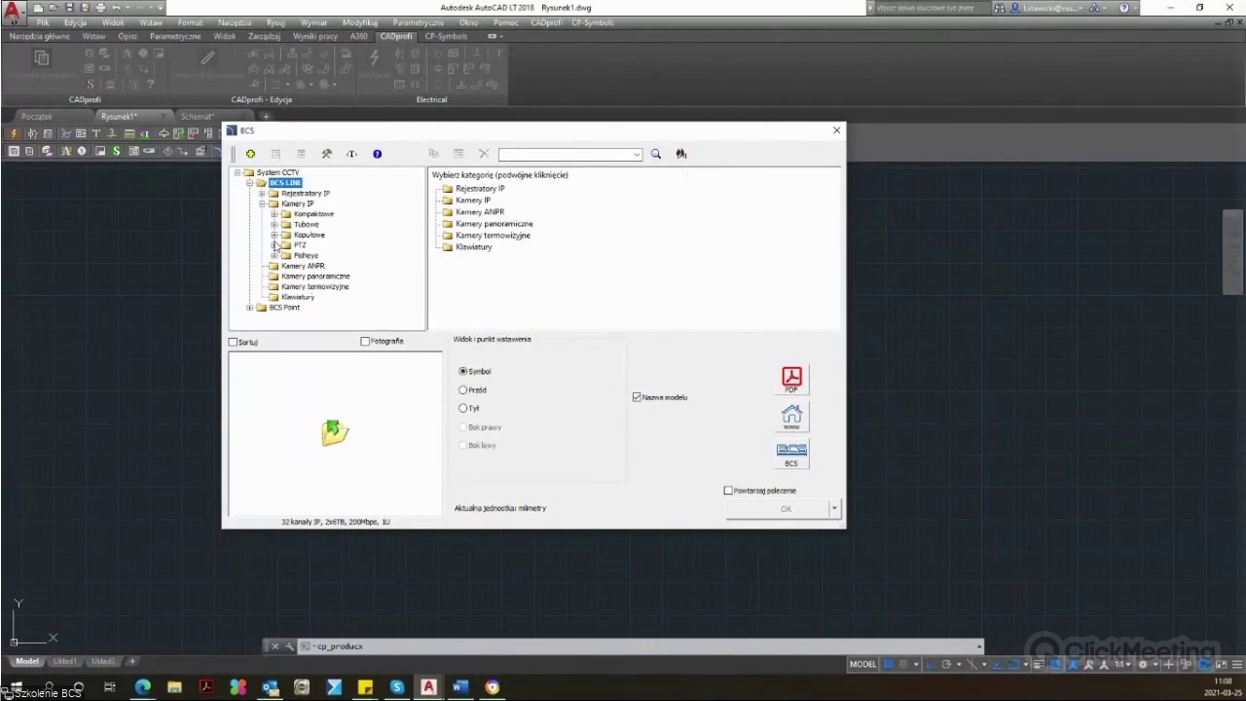
click(260, 193)
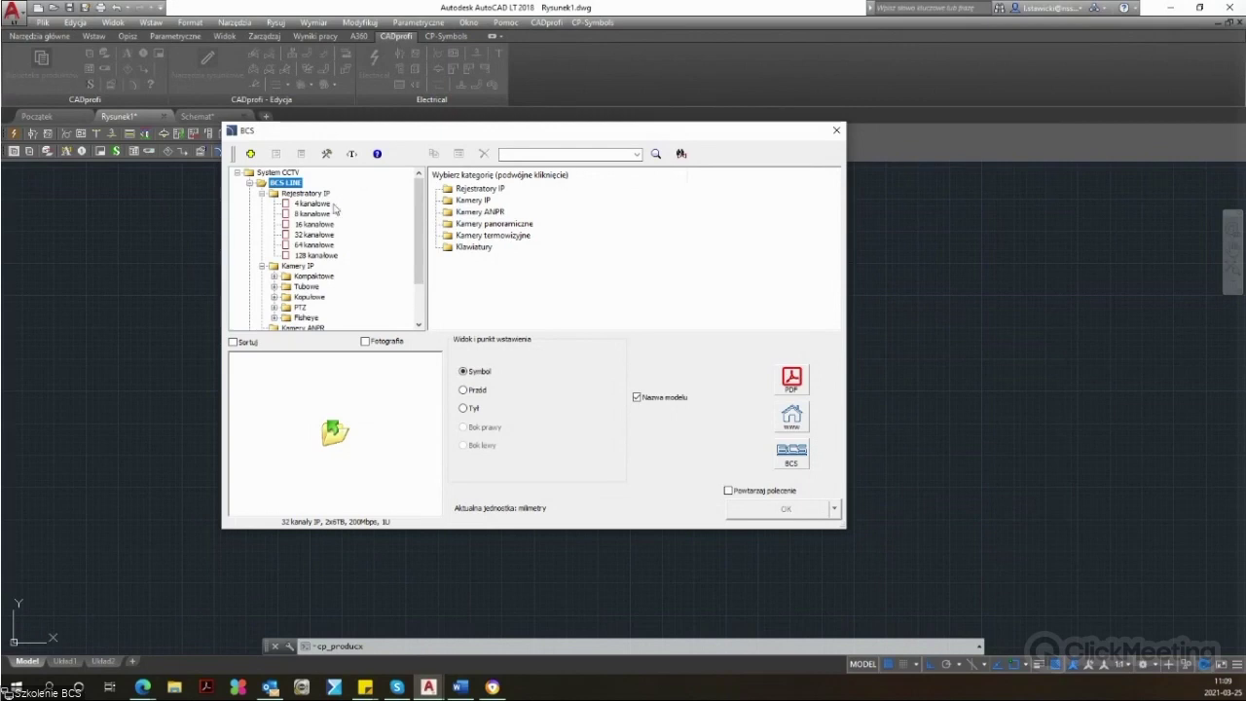
Step: Browse the 4, 128, 8 and 16 kanałowe recorder groups, then select BCS-NVR1604-4K-P-III
click(328, 204)
click(324, 256)
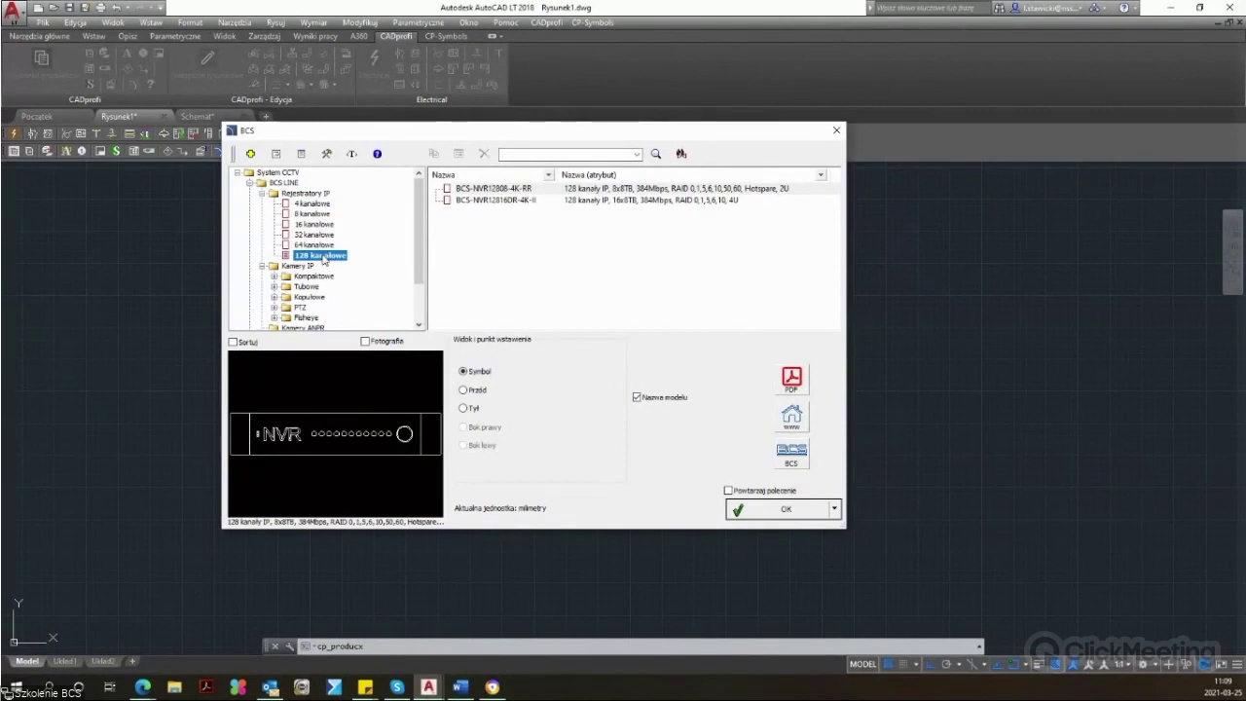
click(321, 214)
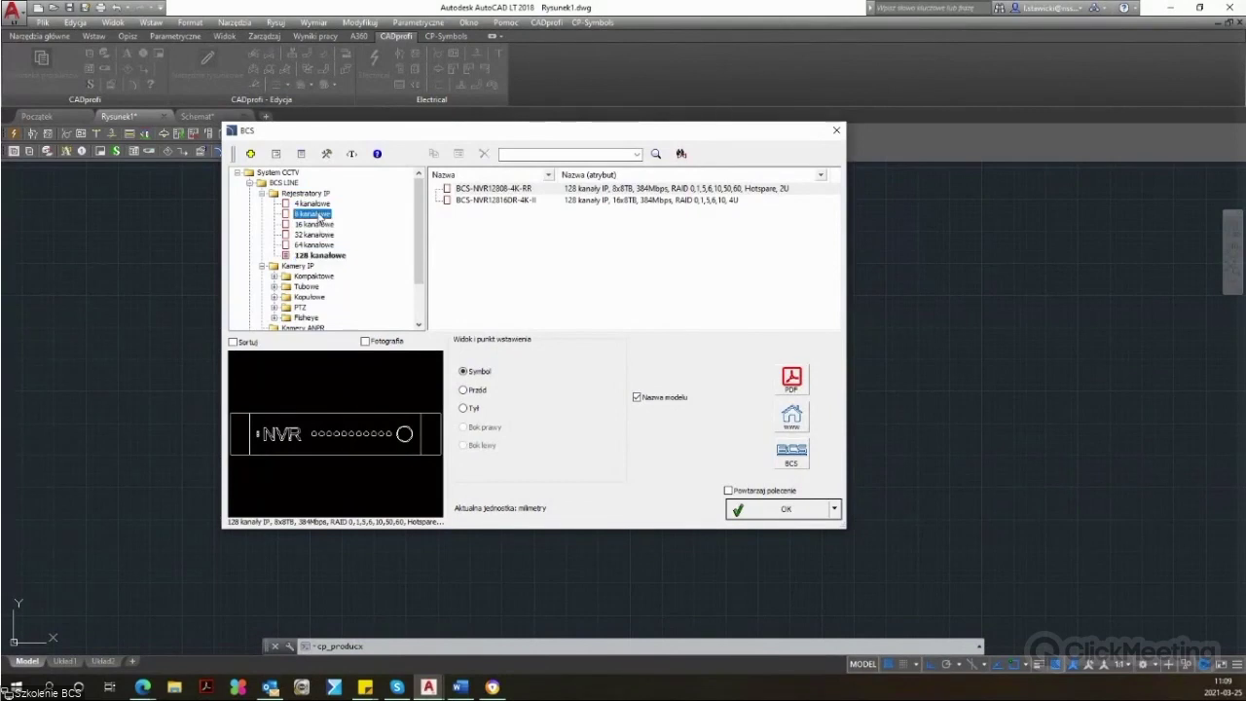
click(319, 225)
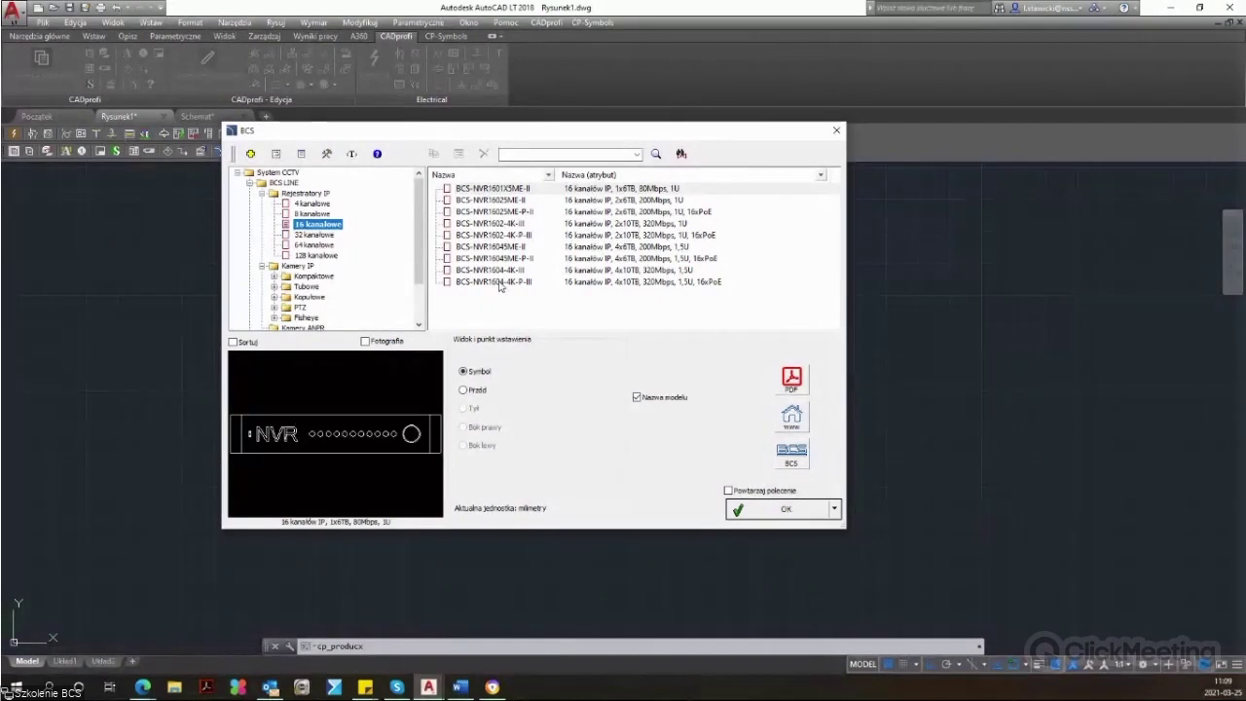
click(499, 283)
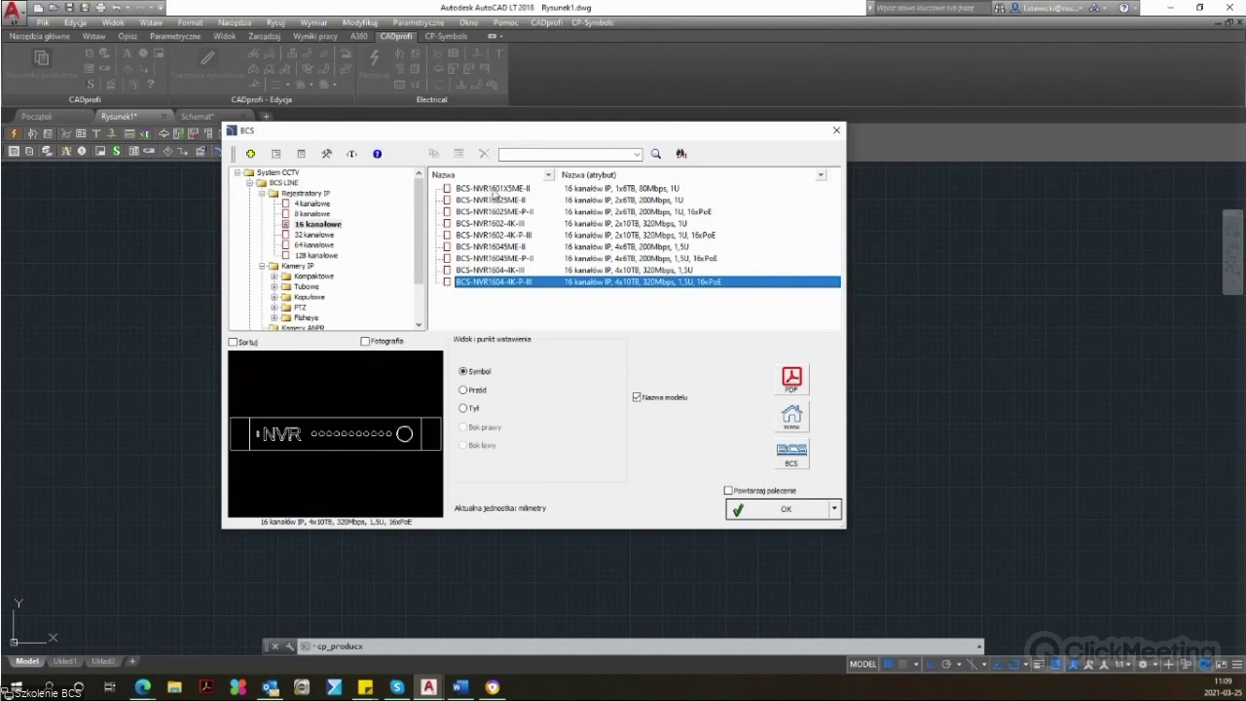
click(493, 190)
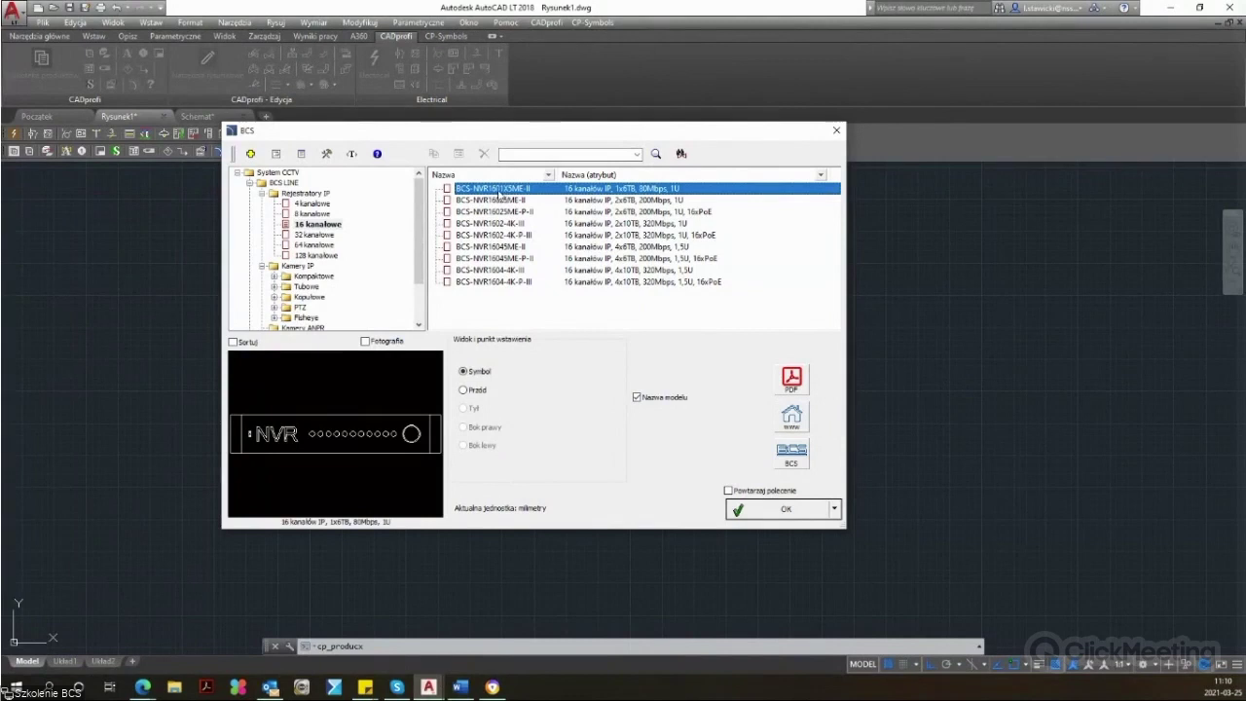
click(519, 258)
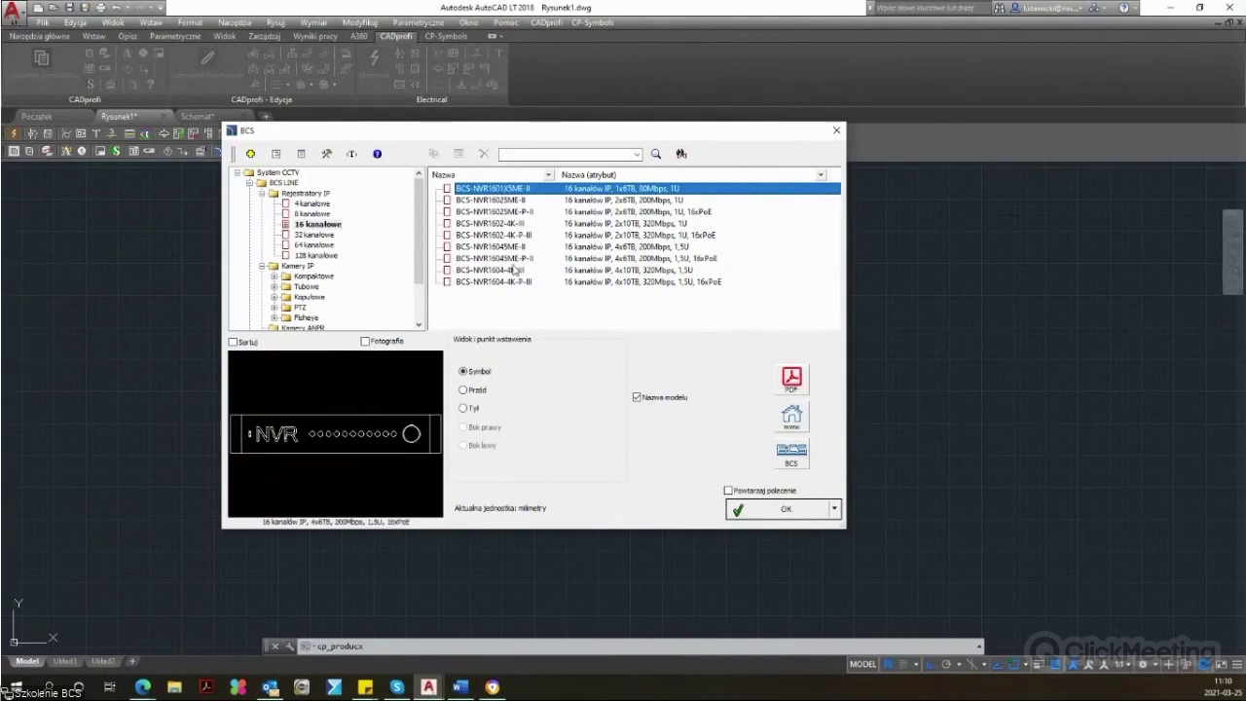
click(515, 281)
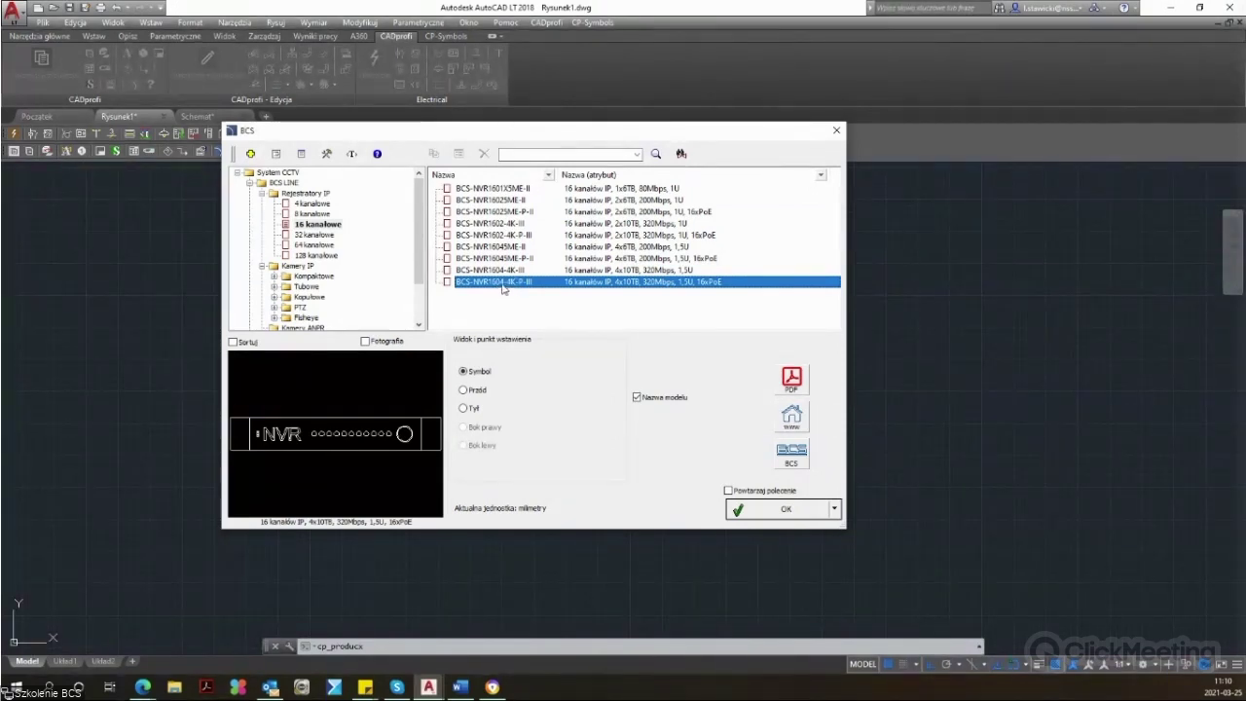
Step: Sort the recorders by description in reverse order and select BCS-NVR1604-4K-III
click(585, 178)
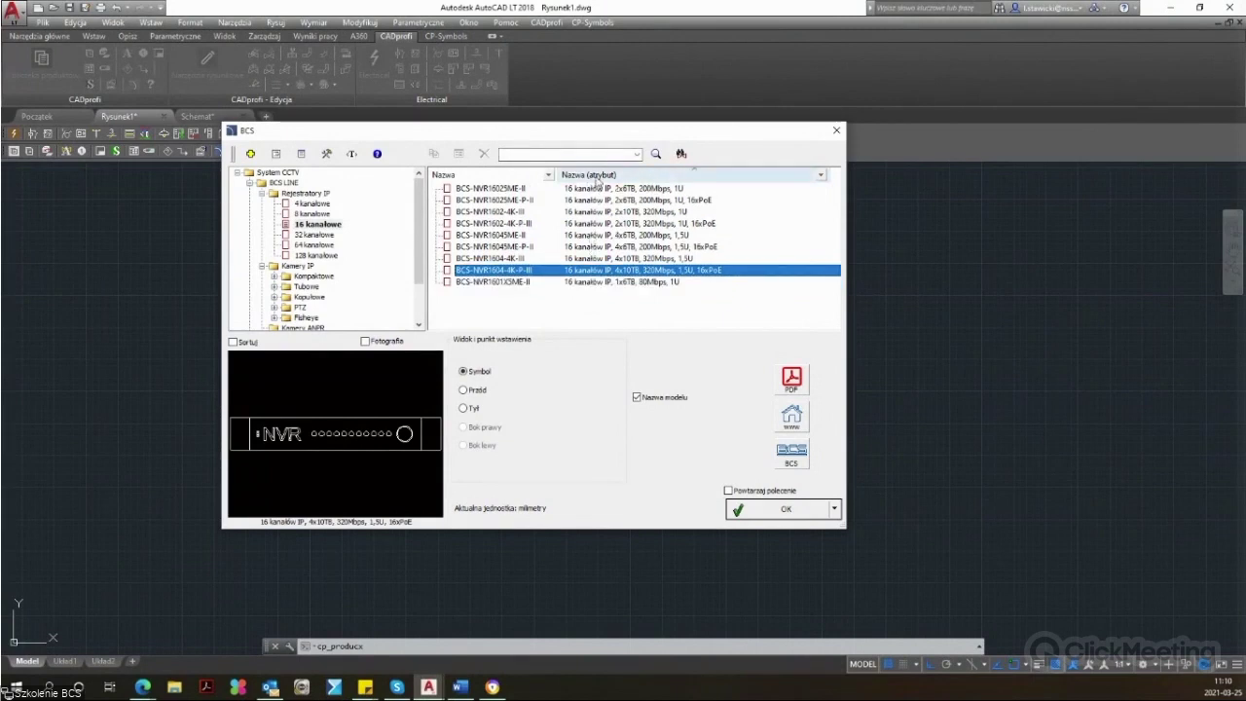
click(597, 178)
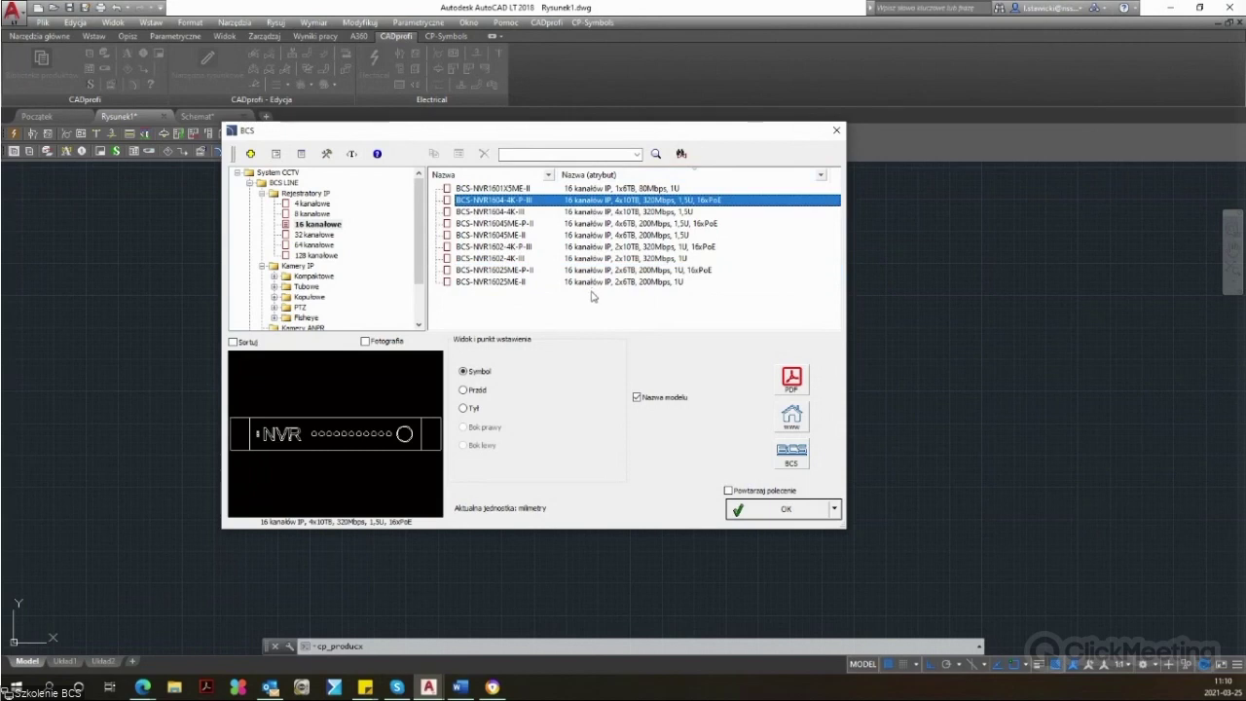
click(631, 216)
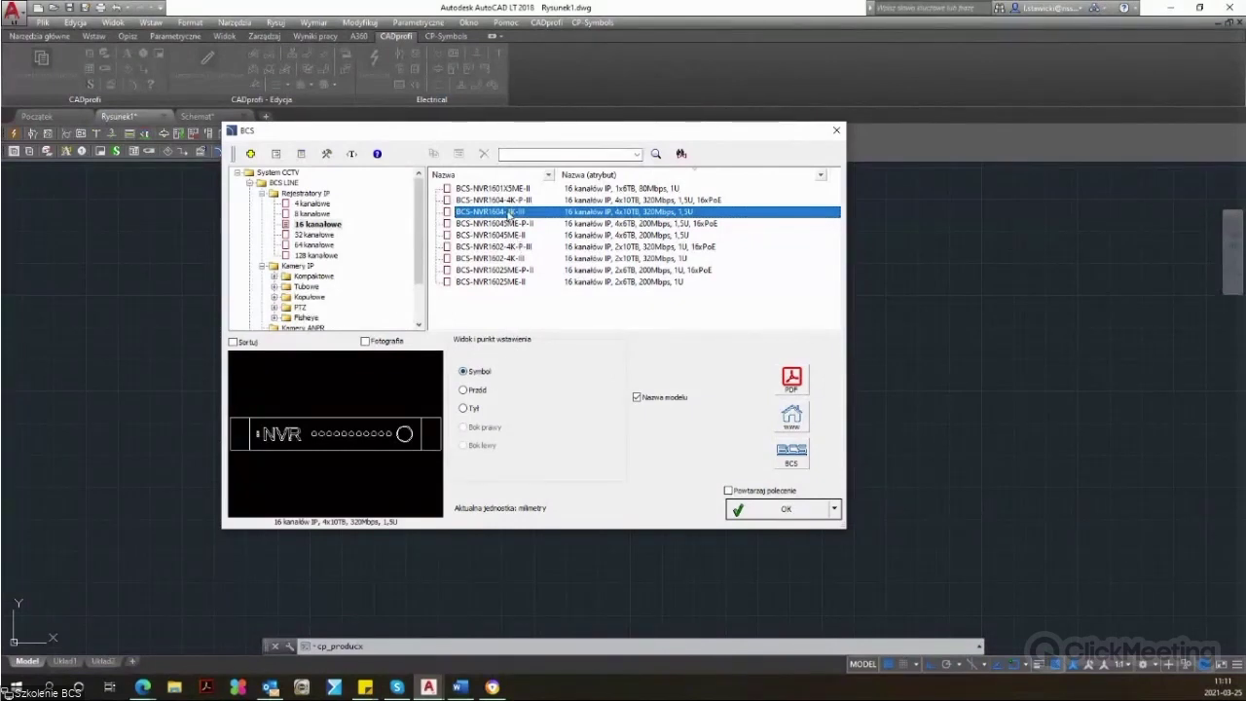
Step: Preview the 64-channel NVR6408 models in front view, then select the 32-channel BCS-NVR3204-4K-III
click(319, 246)
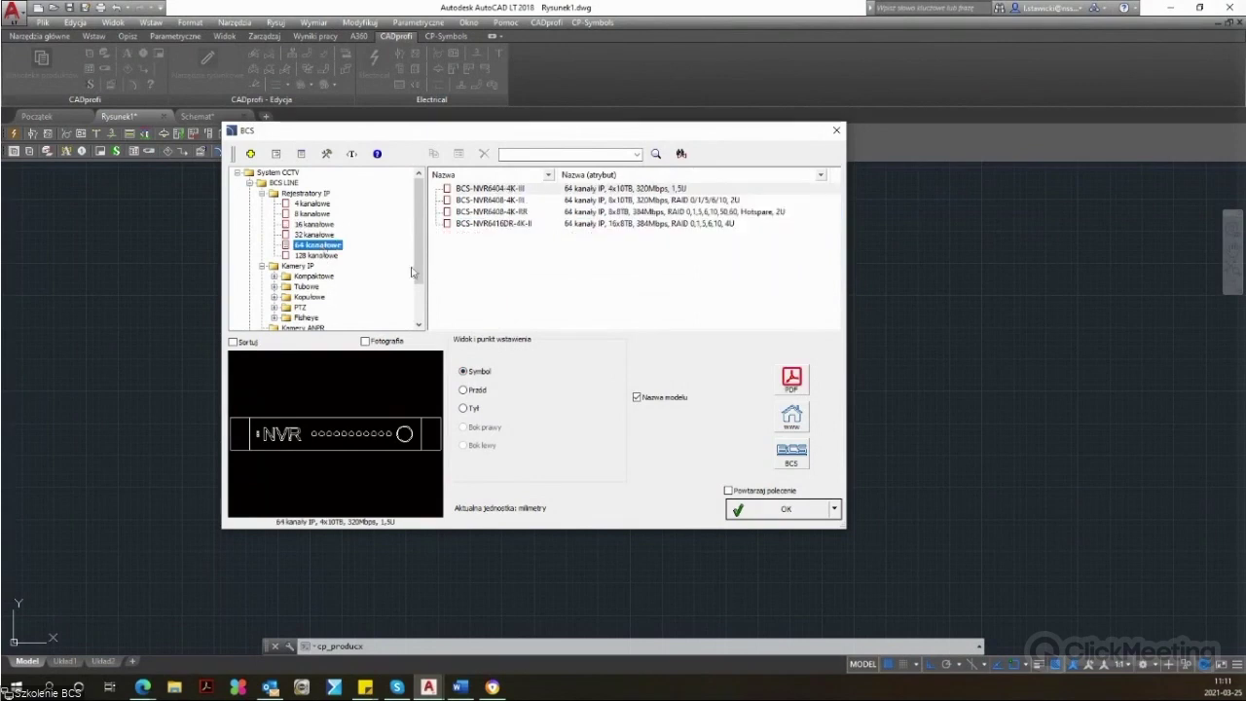
click(492, 200)
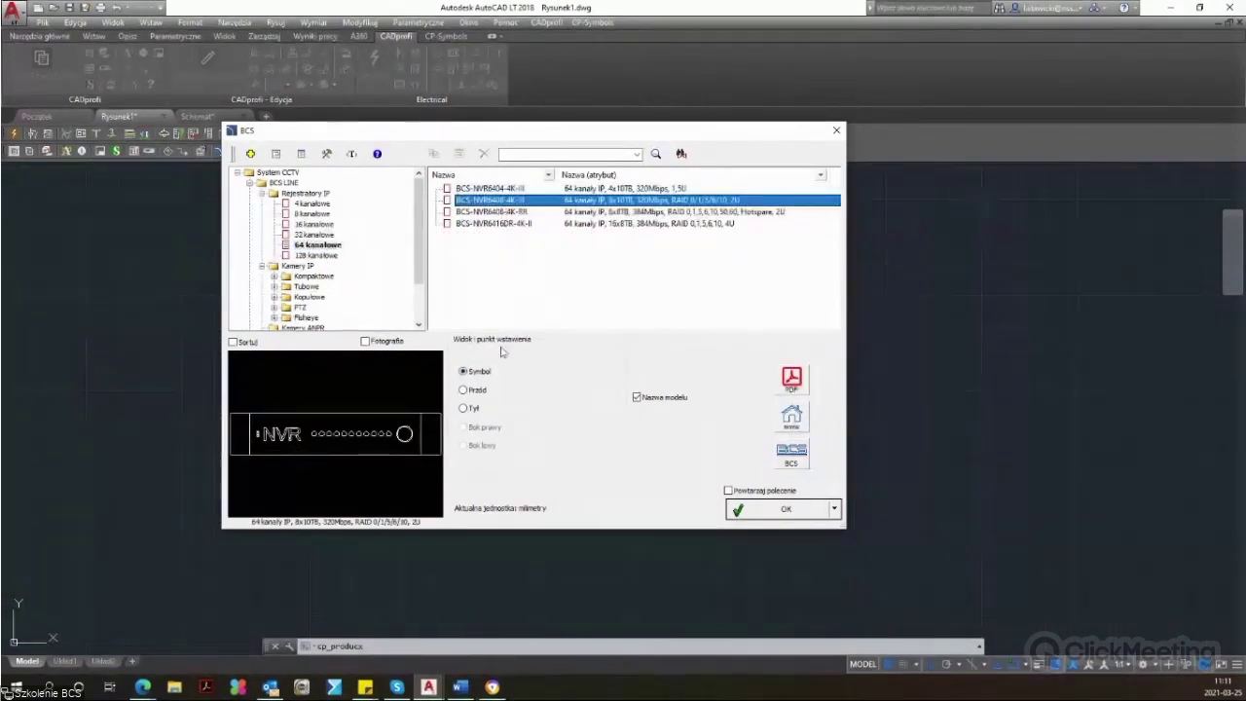
click(477, 390)
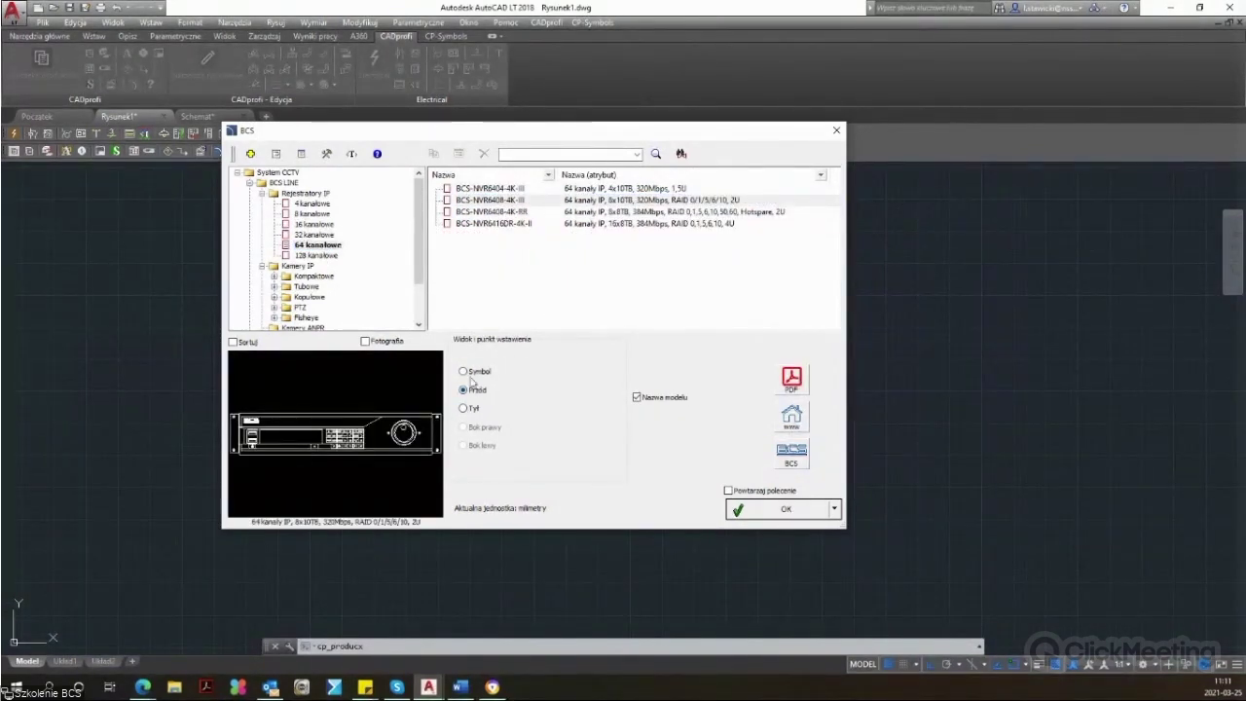
click(502, 212)
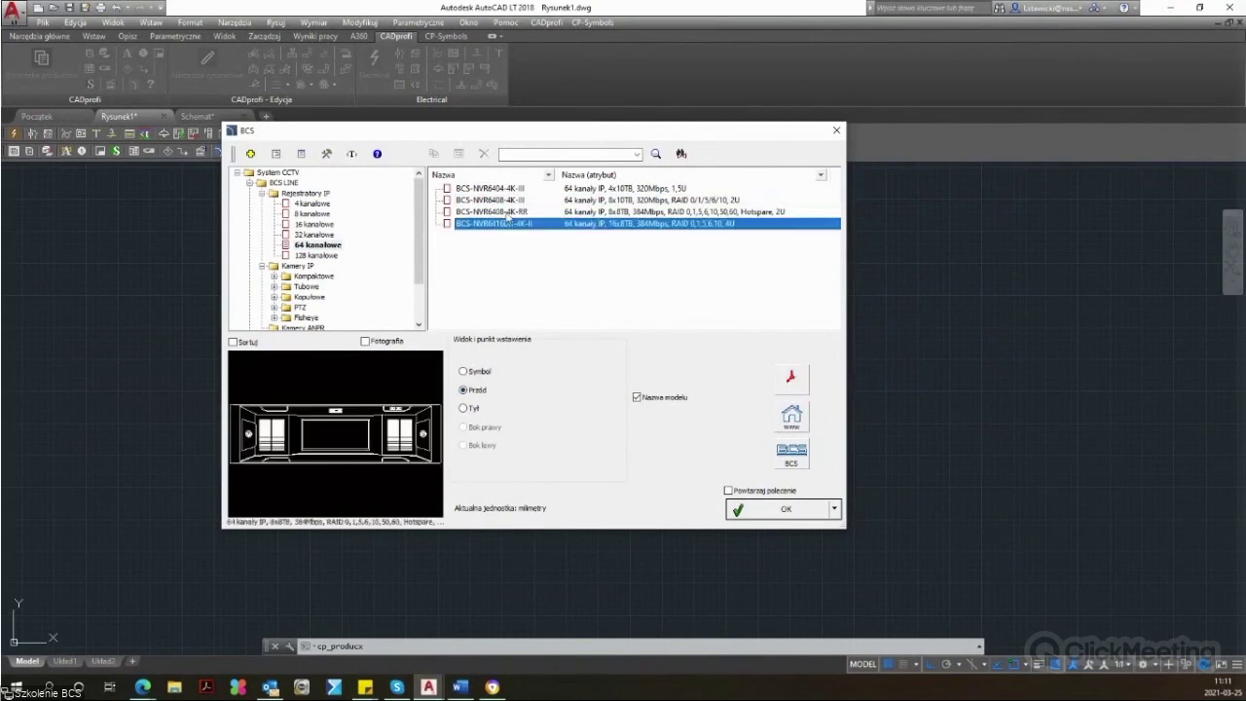
click(316, 235)
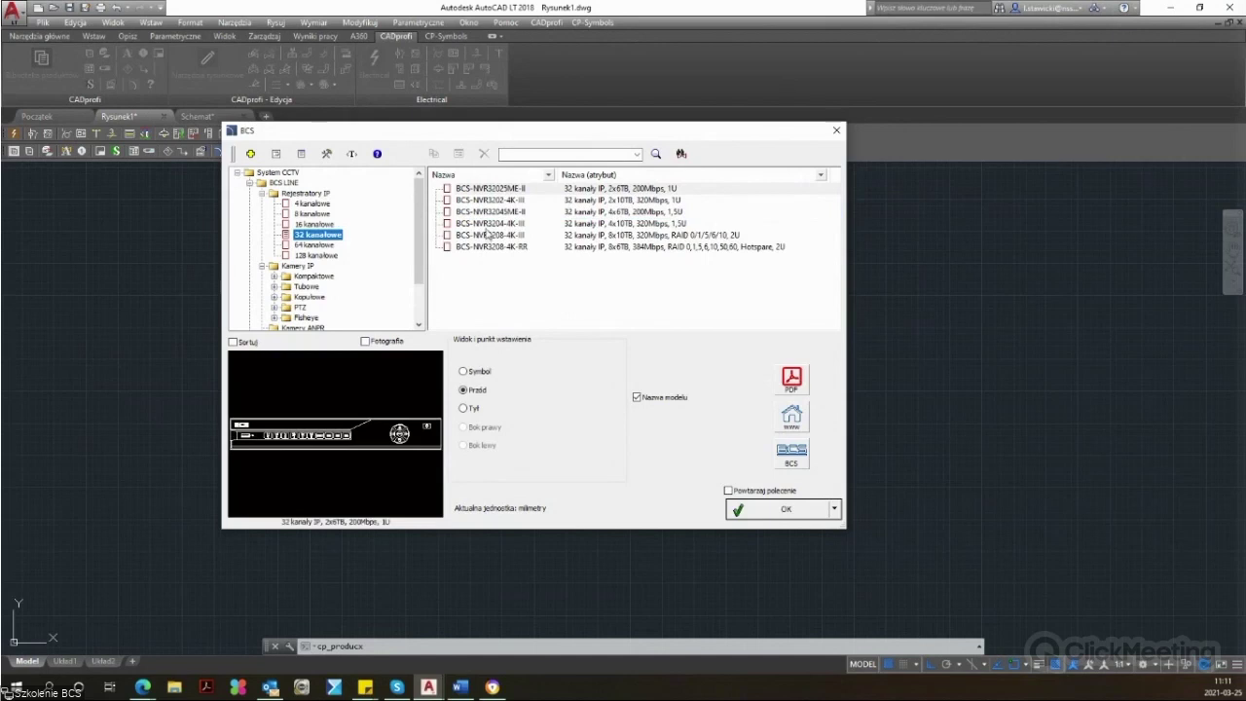
click(485, 224)
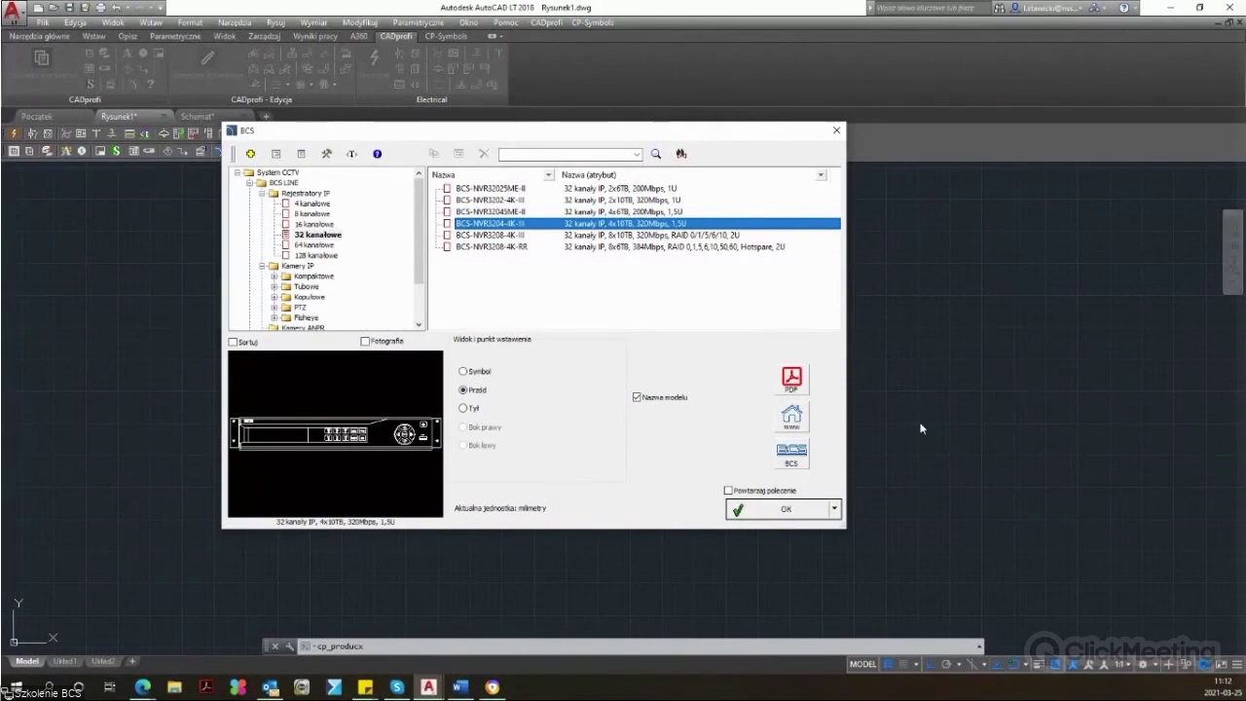
Step: Place the BCS-NVR3204-4K-III recorder in the drawing, with Ortho on for 0° rotation
click(818, 510)
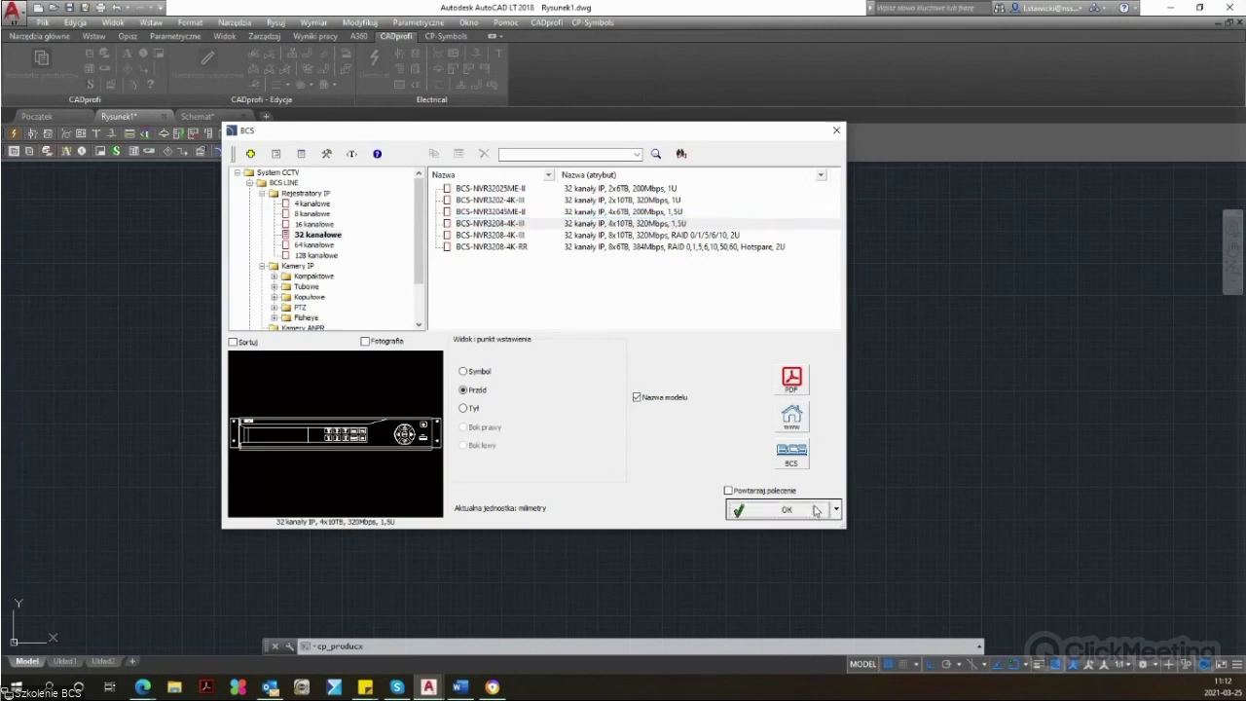
click(323, 356)
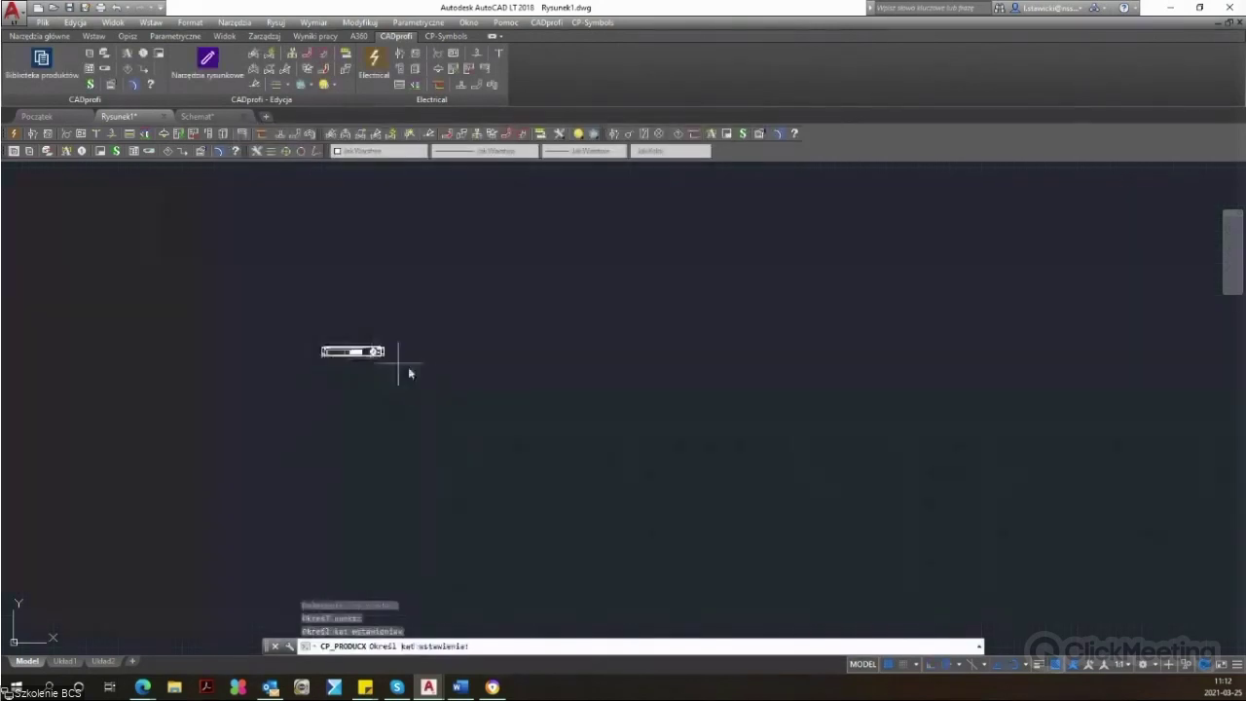
key(F8)
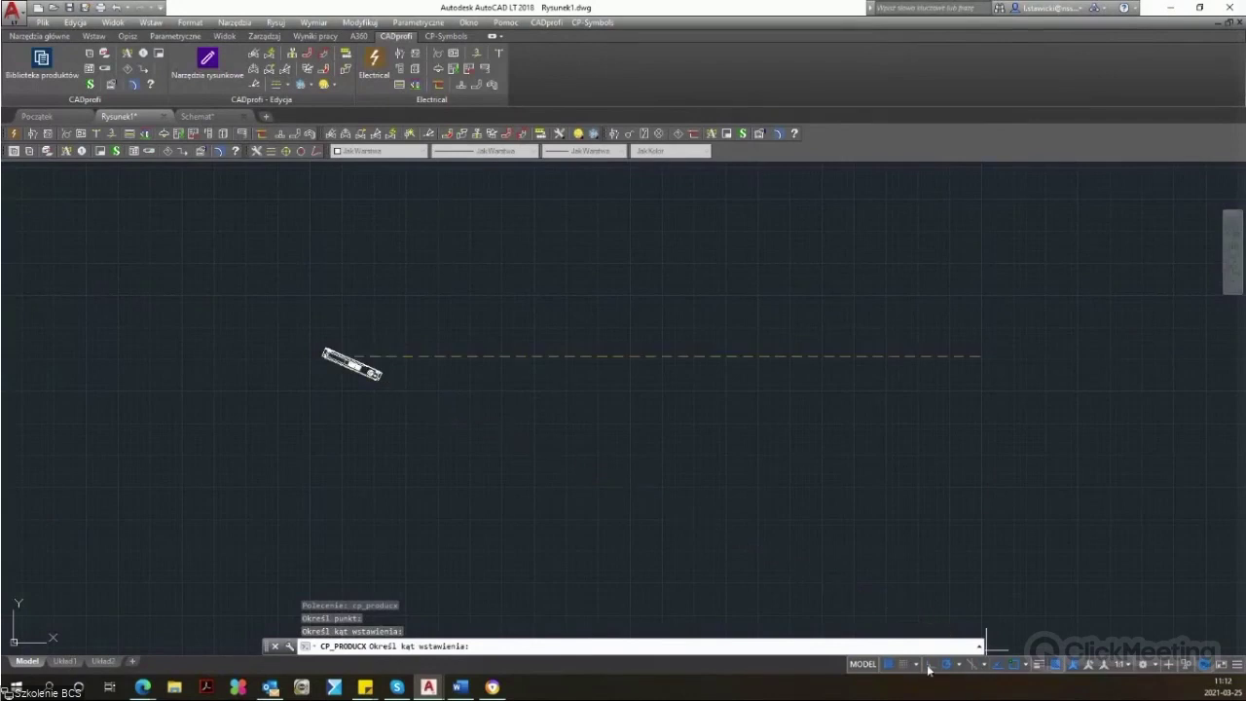
click(481, 353)
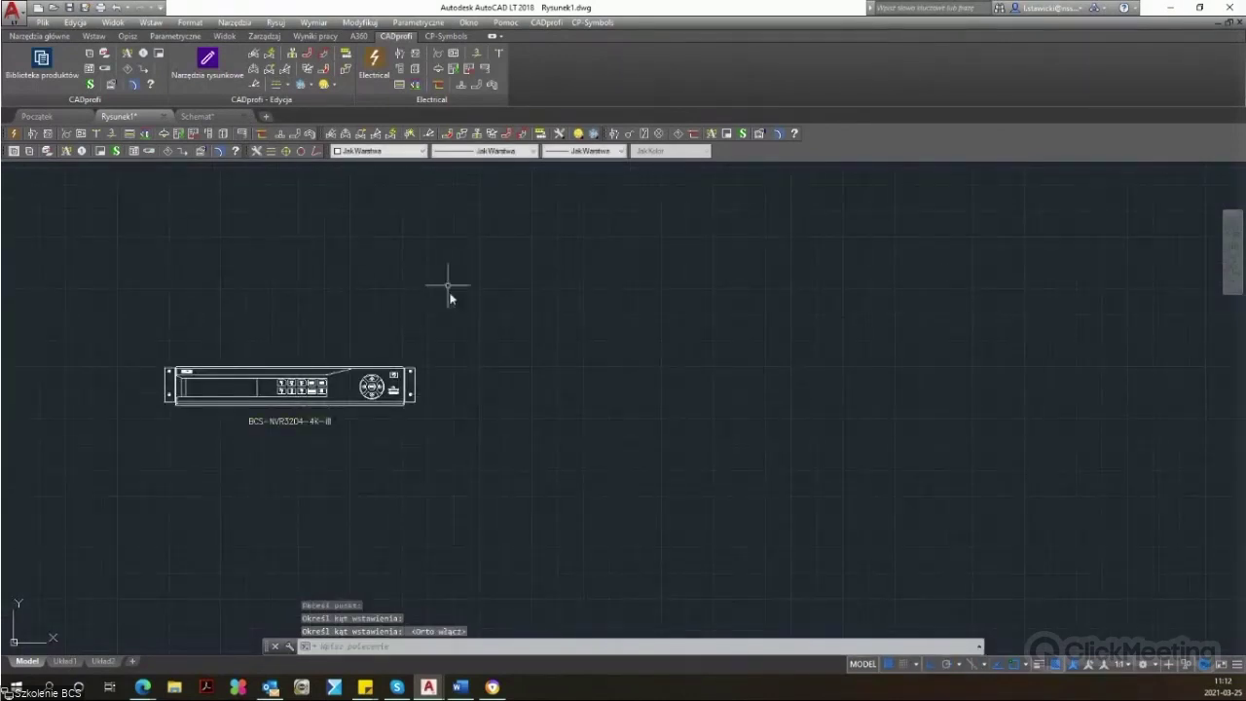
click(34, 36)
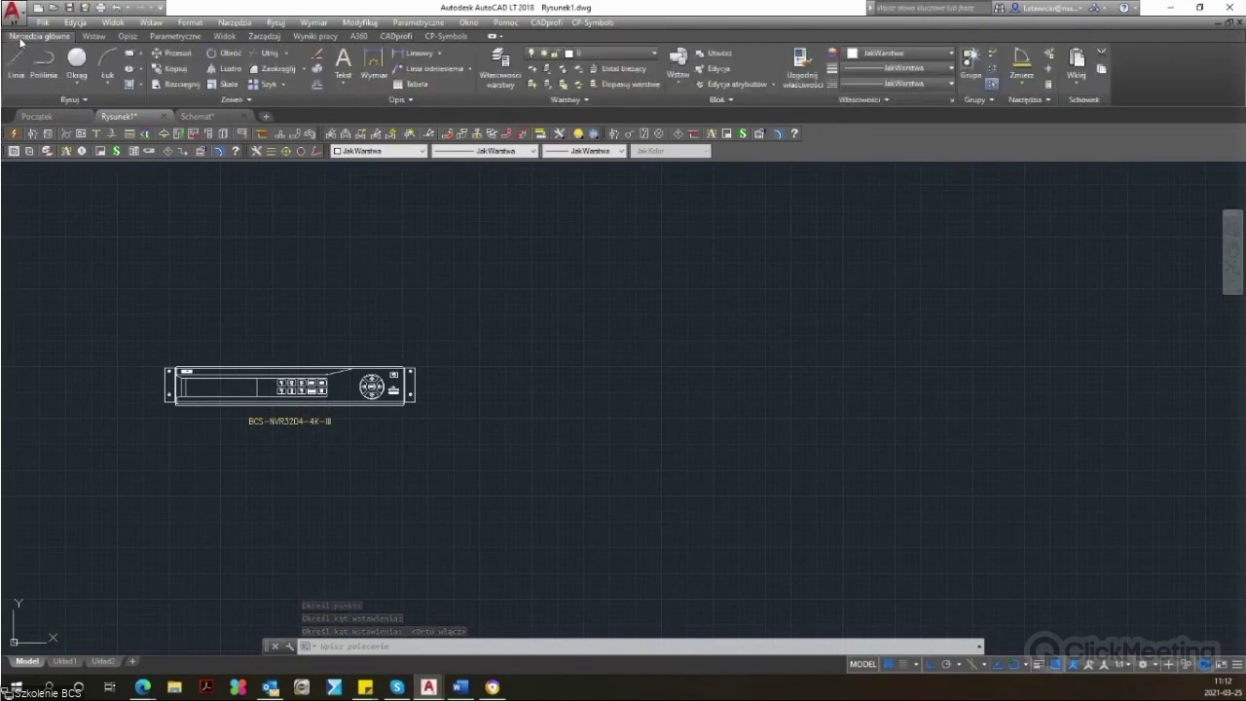
click(594, 52)
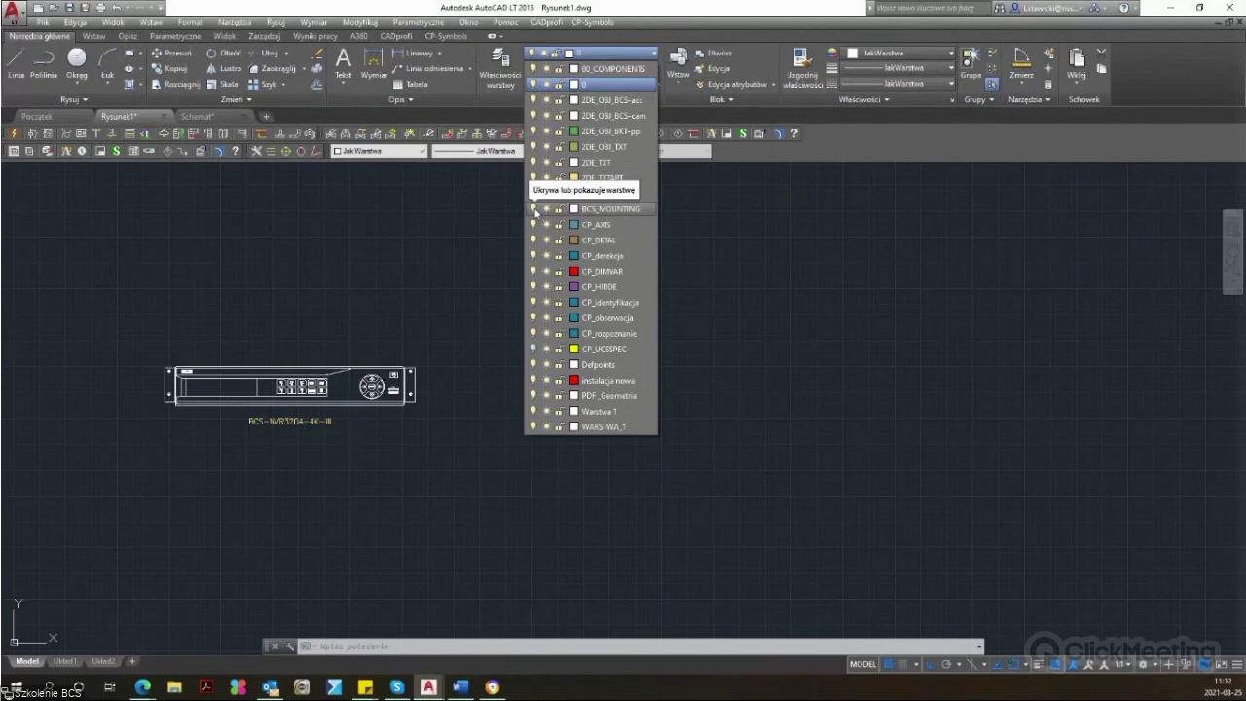
click(533, 209)
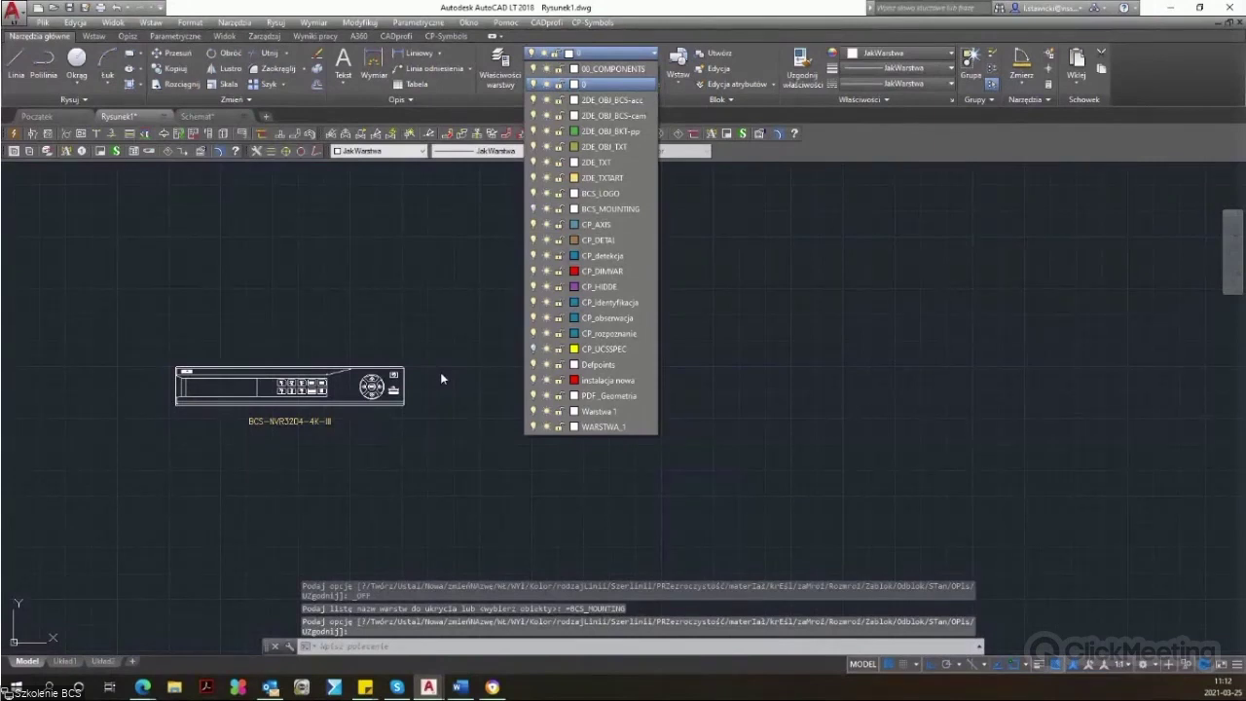
click(533, 208)
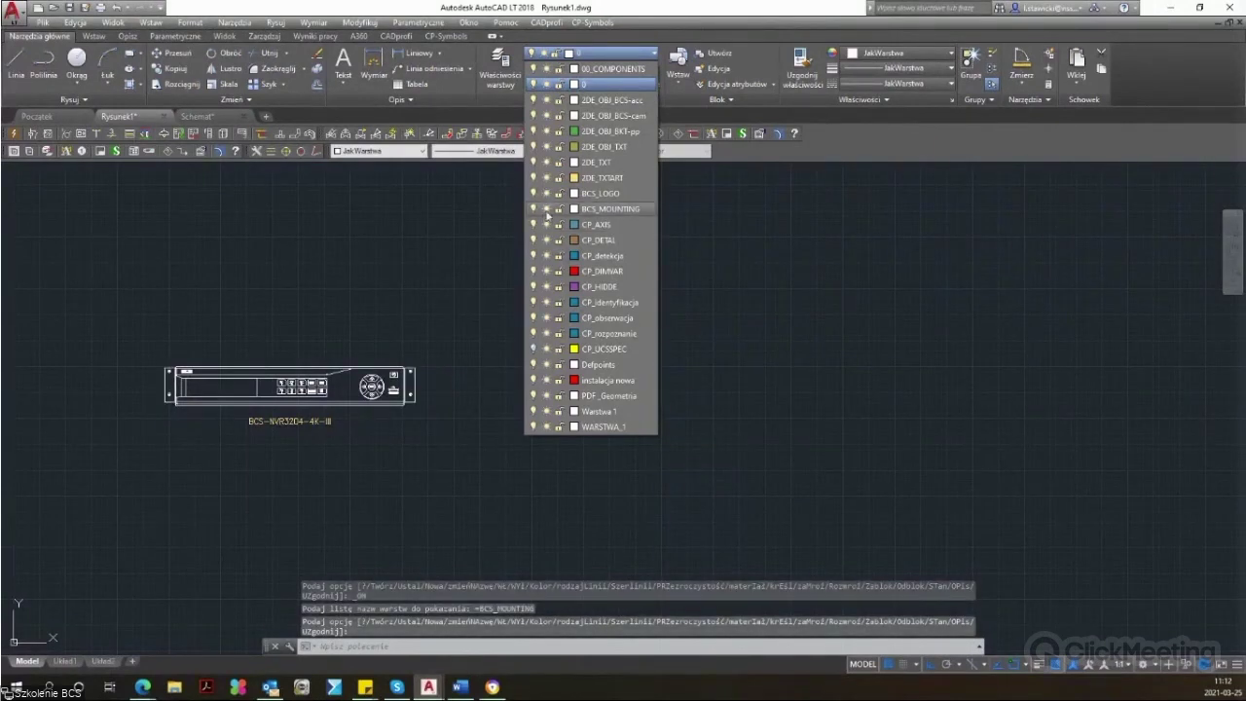
click(29, 152)
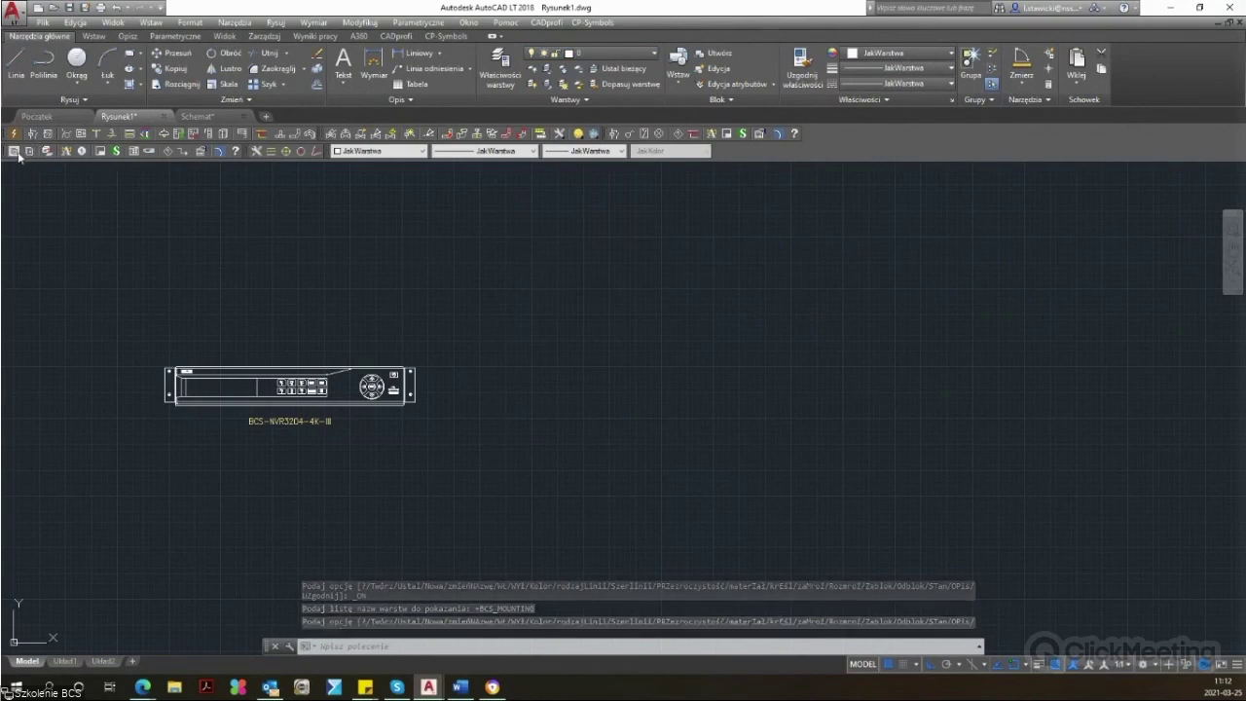
Step: Insert a 15U SRS rack cabinet from the BKT structured cabling library right of the recorder, with default rotation
double_click(410, 270)
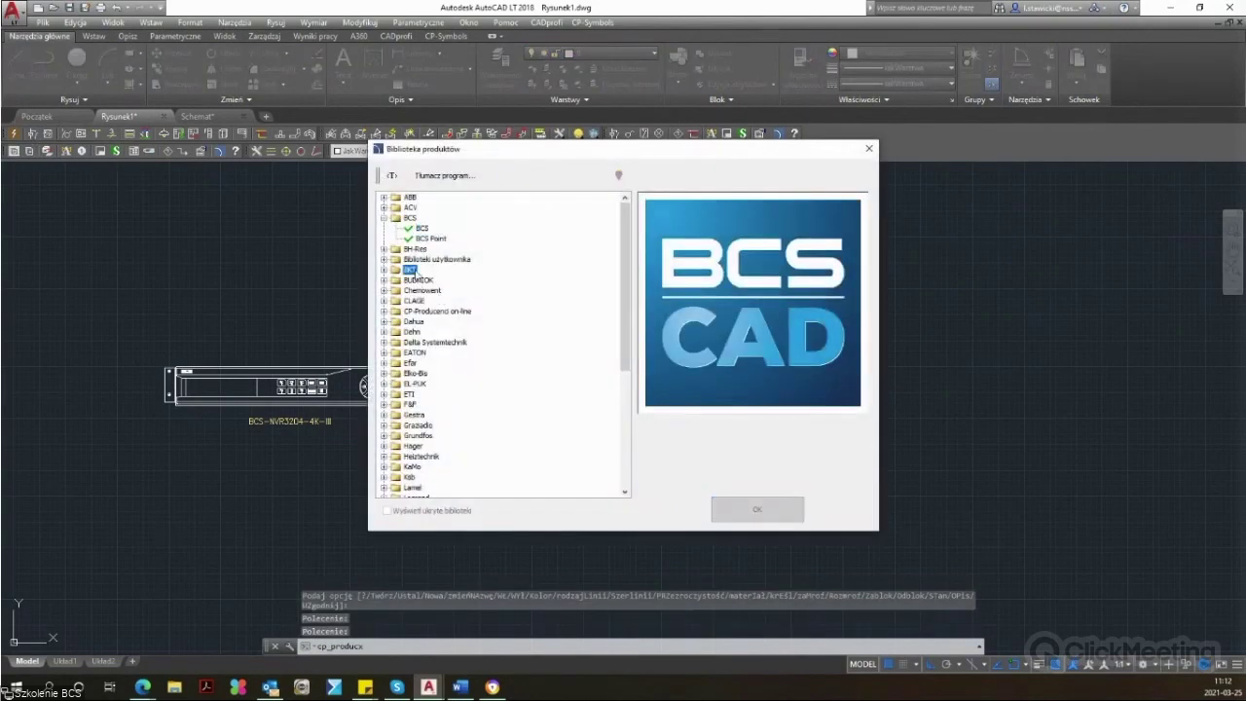
double_click(418, 280)
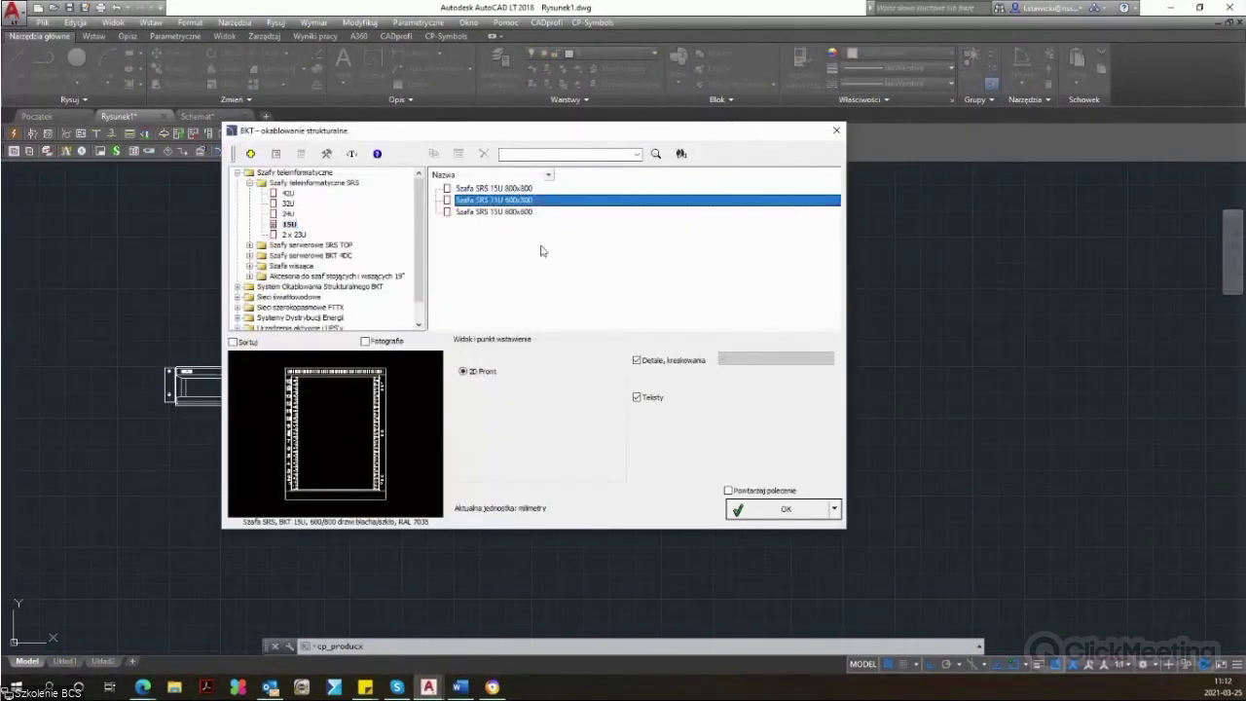
click(783, 509)
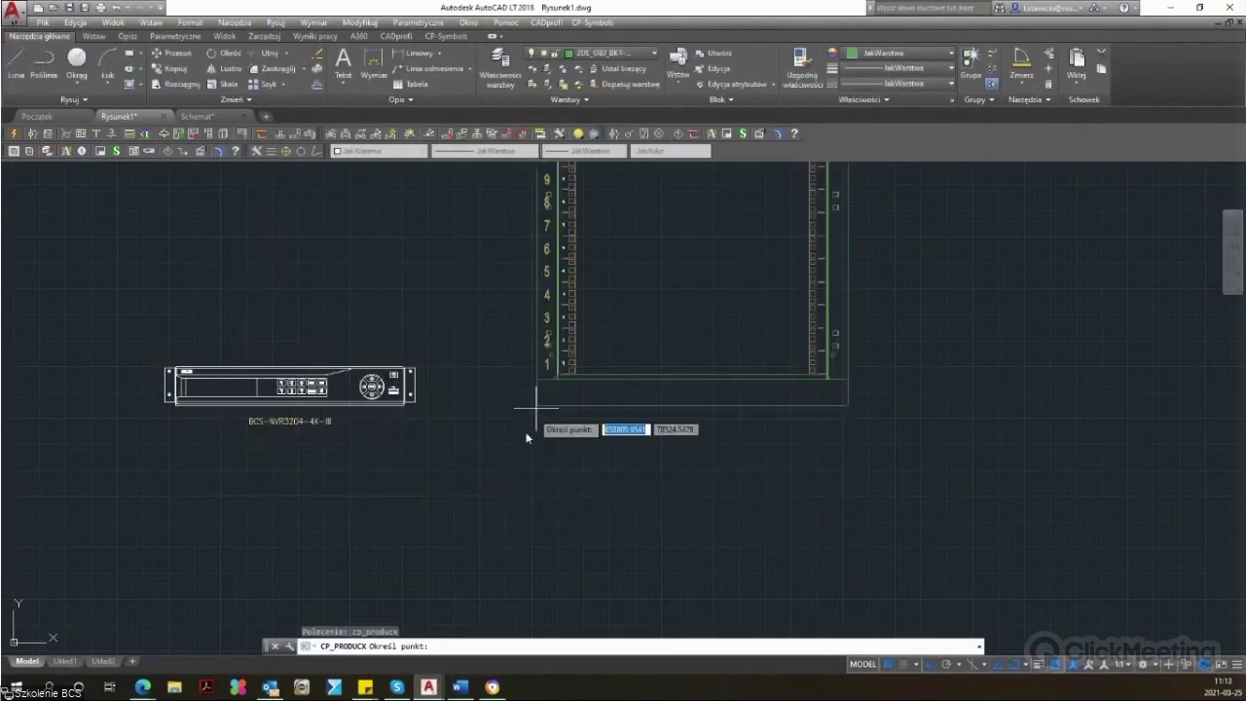
click(483, 464)
key(Return)
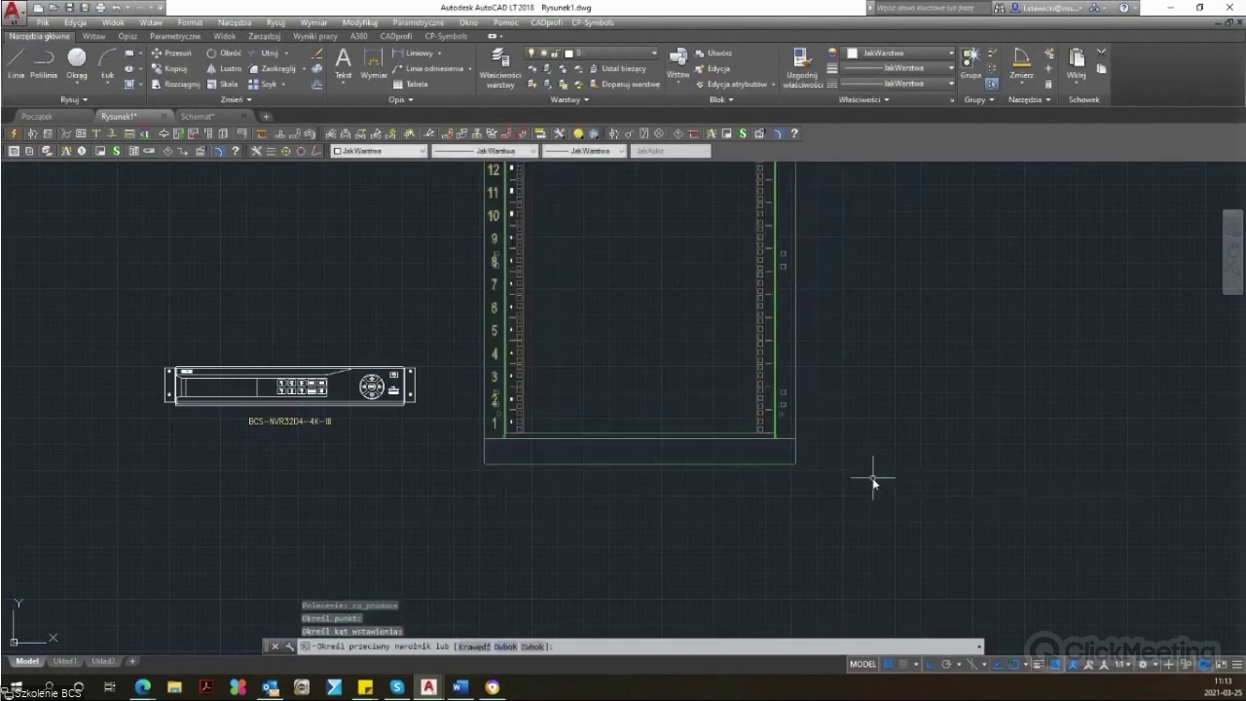
Step: Move the BCS-NVR3204-4K-III recorder with its label from its mounting-ear base point, with Ortho off
drag(105, 288, 423, 512)
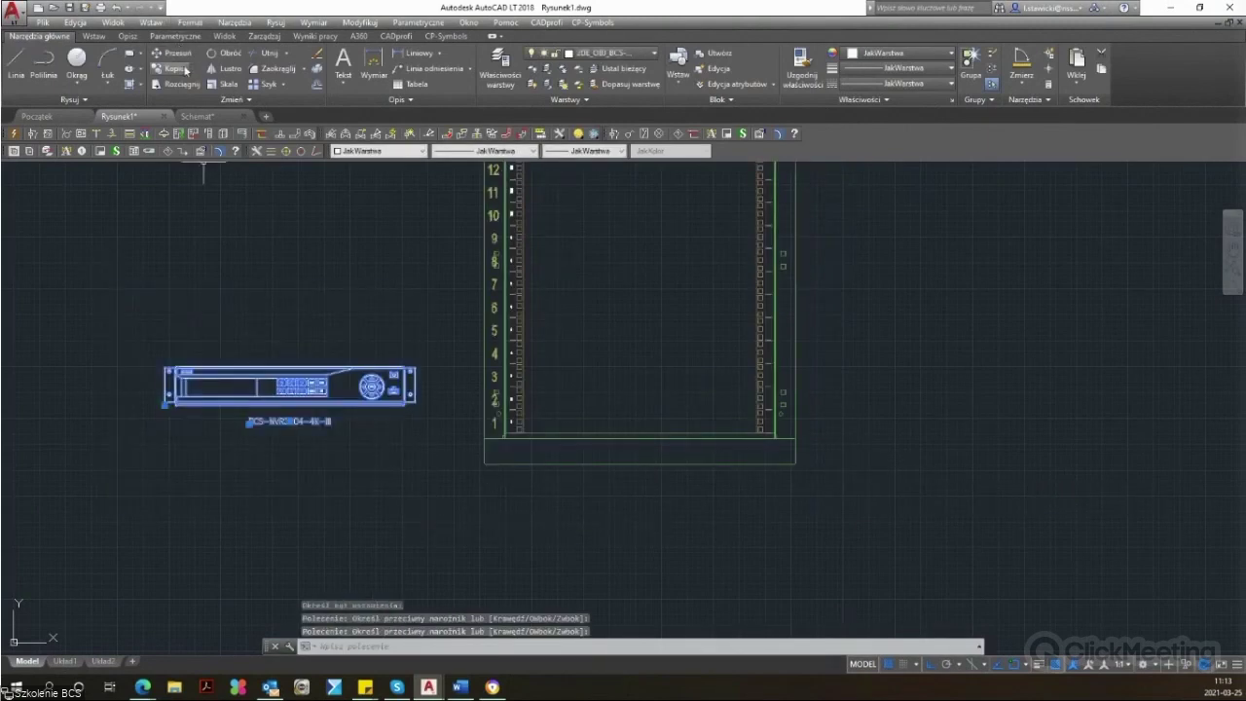
click(175, 52)
click(416, 387)
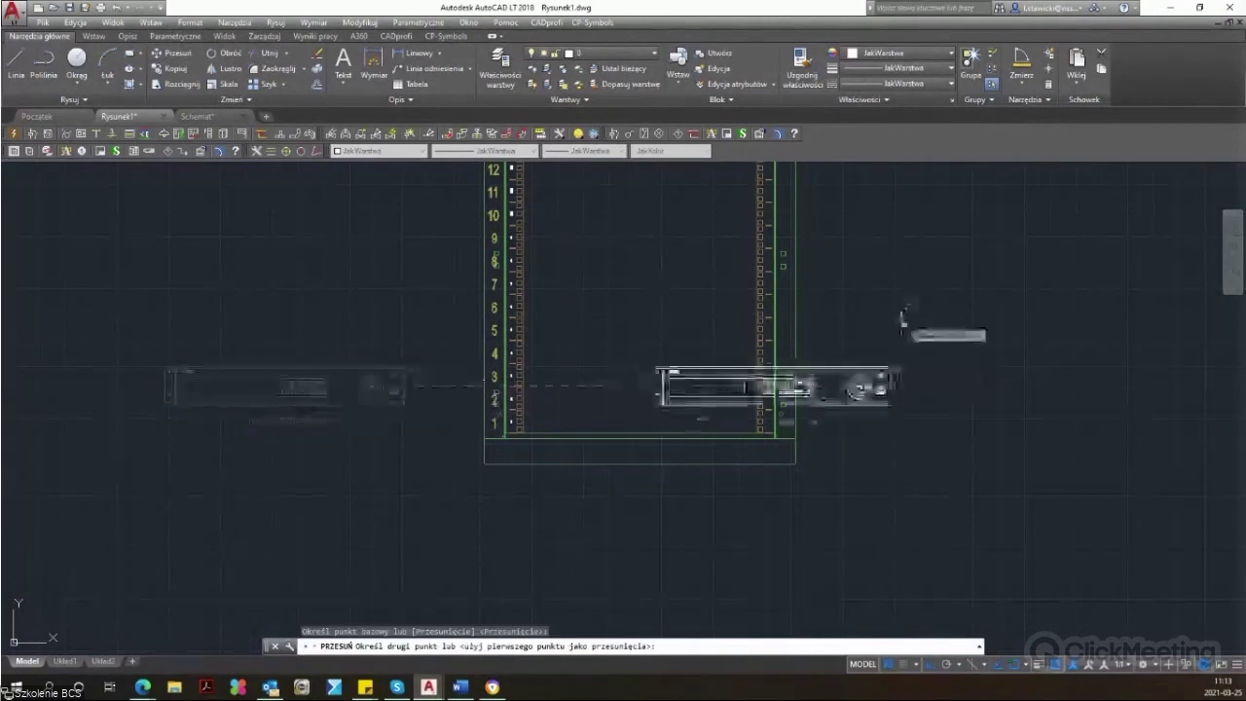
scroll(702, 403, down, 4)
scroll(634, 353, up, 5)
click(927, 664)
Step: Drop the recorder into the 15U rack at units 10–11 and bring the whole rack into view
scroll(667, 266, up, 2)
scroll(687, 265, up, 2)
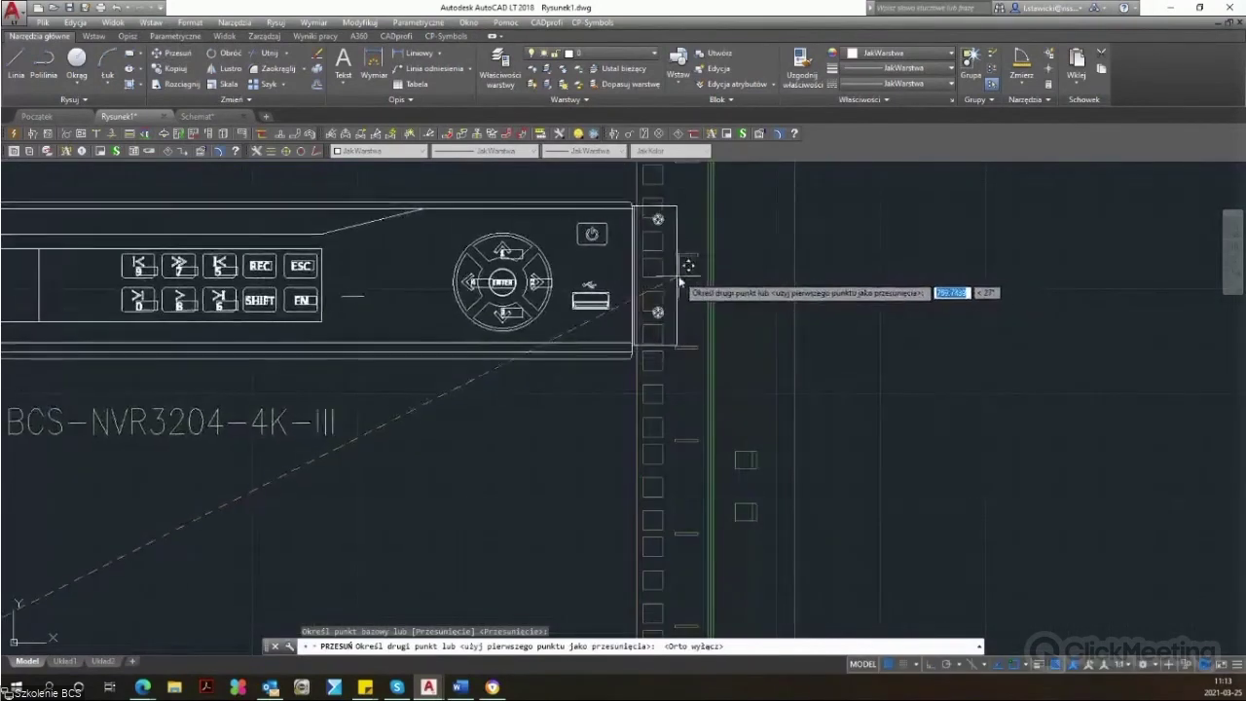
scroll(680, 281, down, 2)
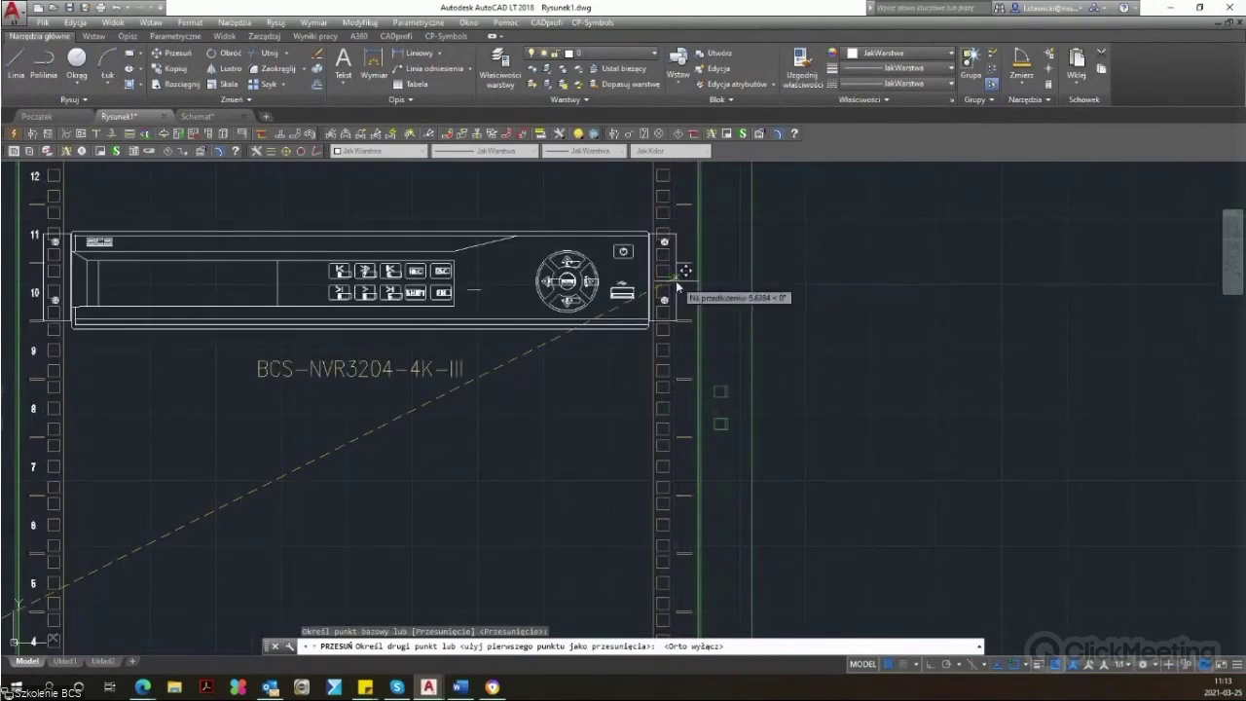
click(675, 280)
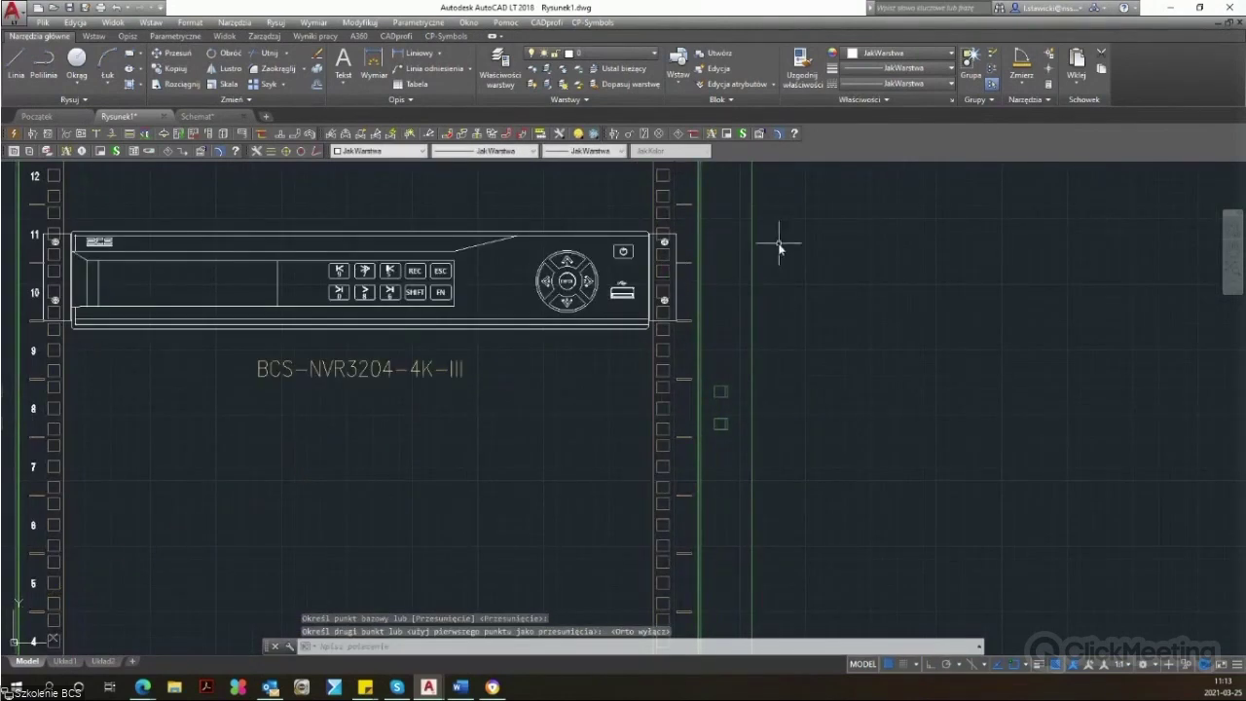
scroll(798, 264, down, 2)
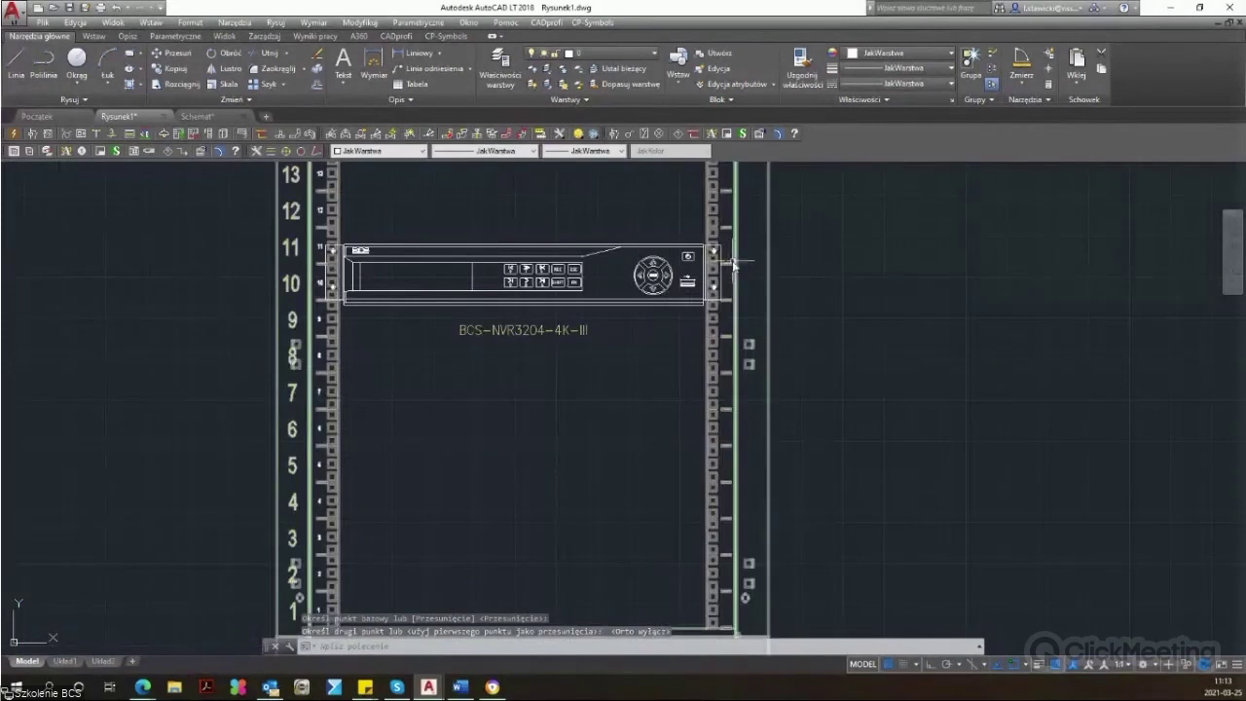
mouse_move(871, 289)
middle_down()
mouse_move(806, 347)
mouse_move(628, 376)
middle_up()
scroll(808, 343, down, 2)
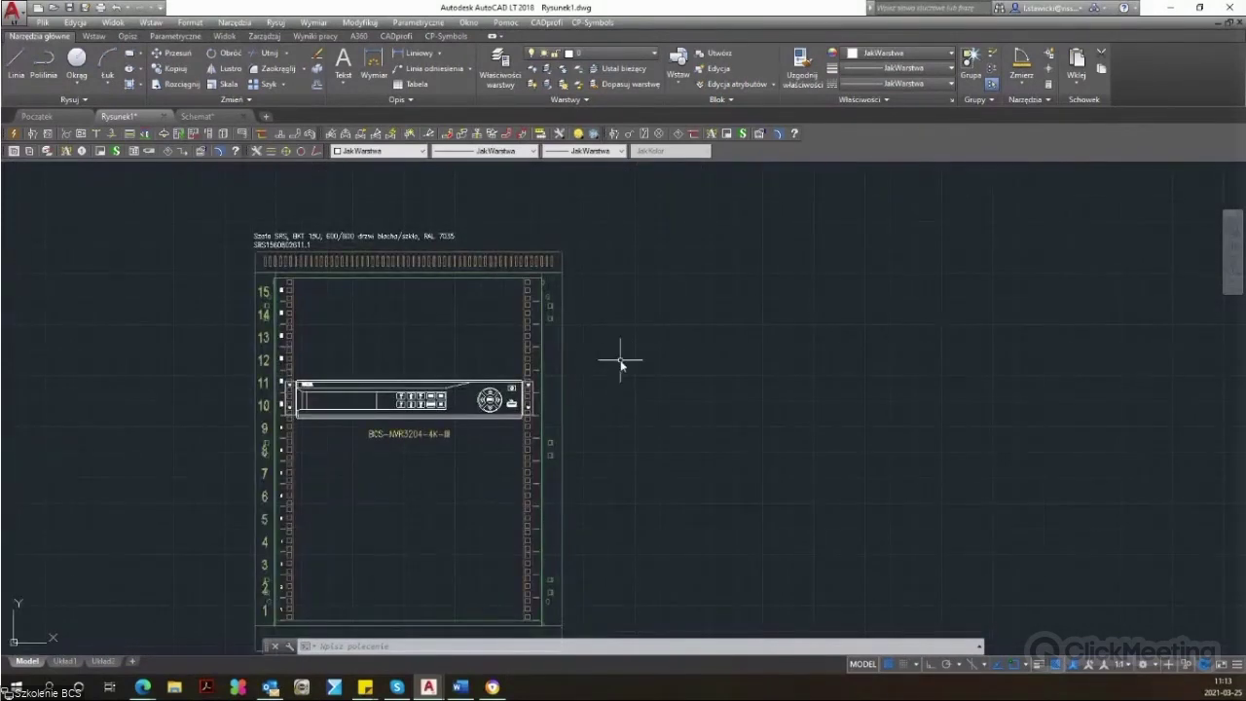
scroll(415, 459, up, 2)
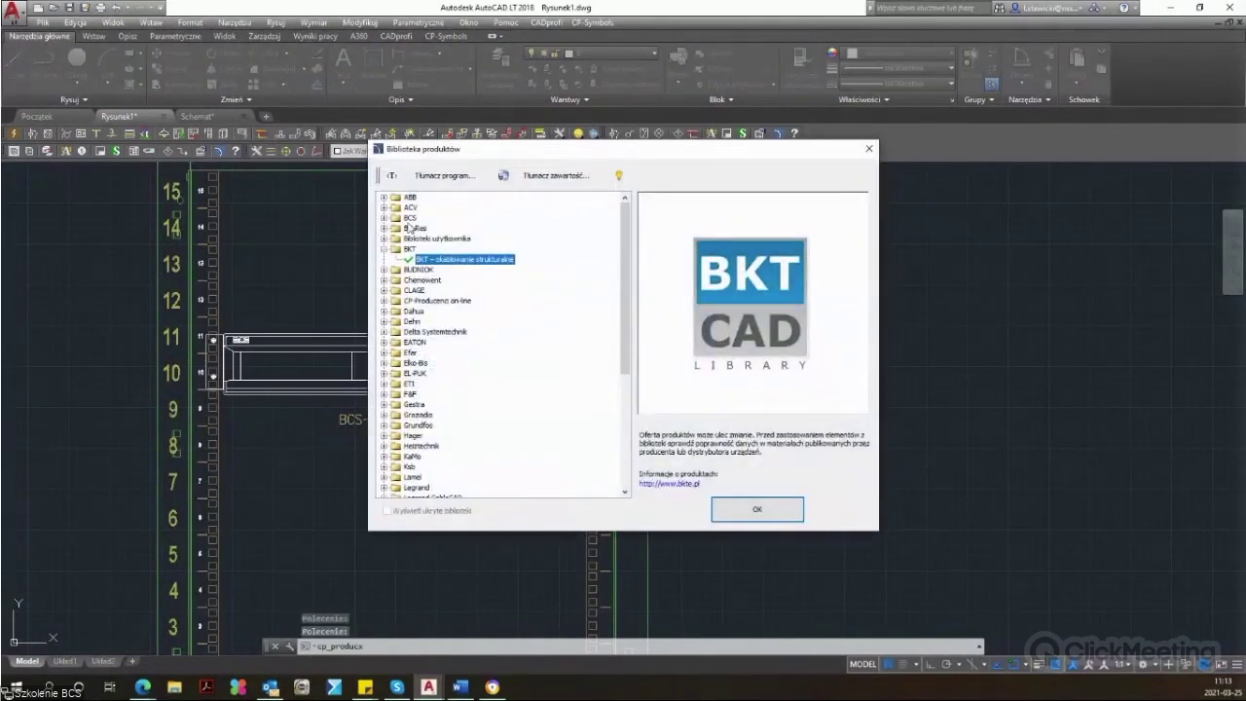
Step: Insert BCS-NVR3202-4K-III from the BCS > BCS library into the rack above the NVR3204, unrotated
double_click(409, 219)
click(421, 230)
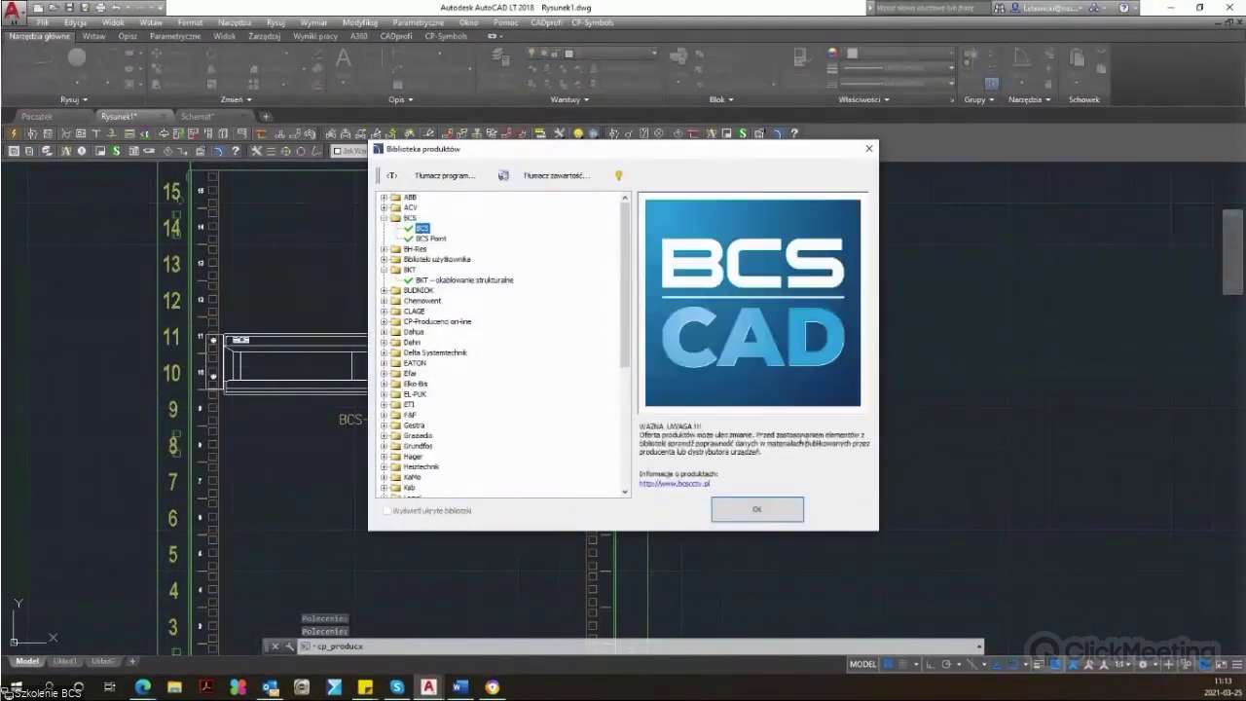
click(766, 510)
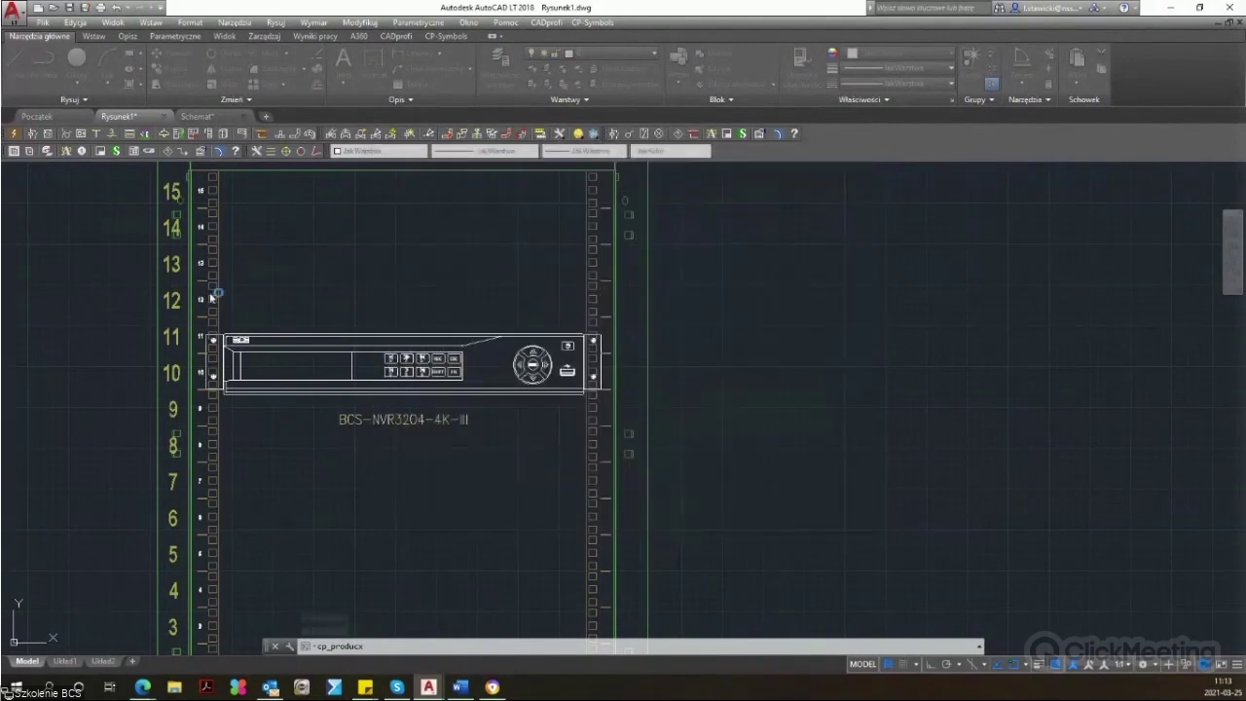
click(475, 201)
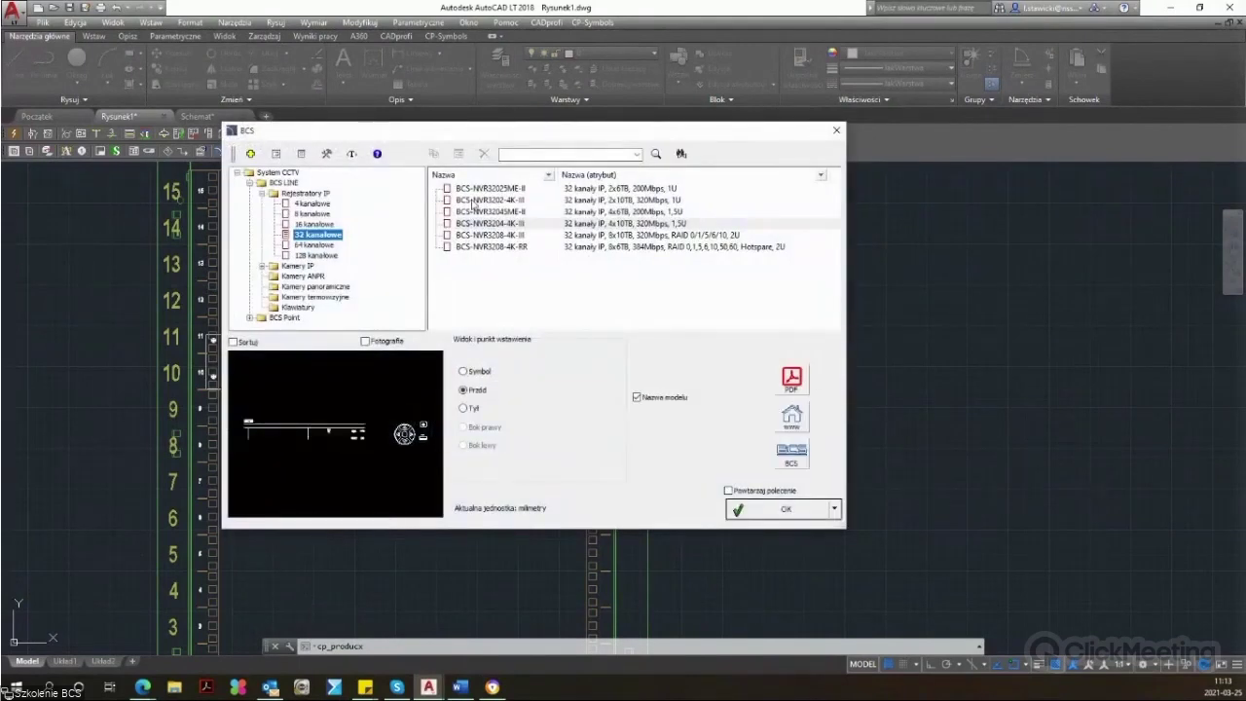
click(784, 512)
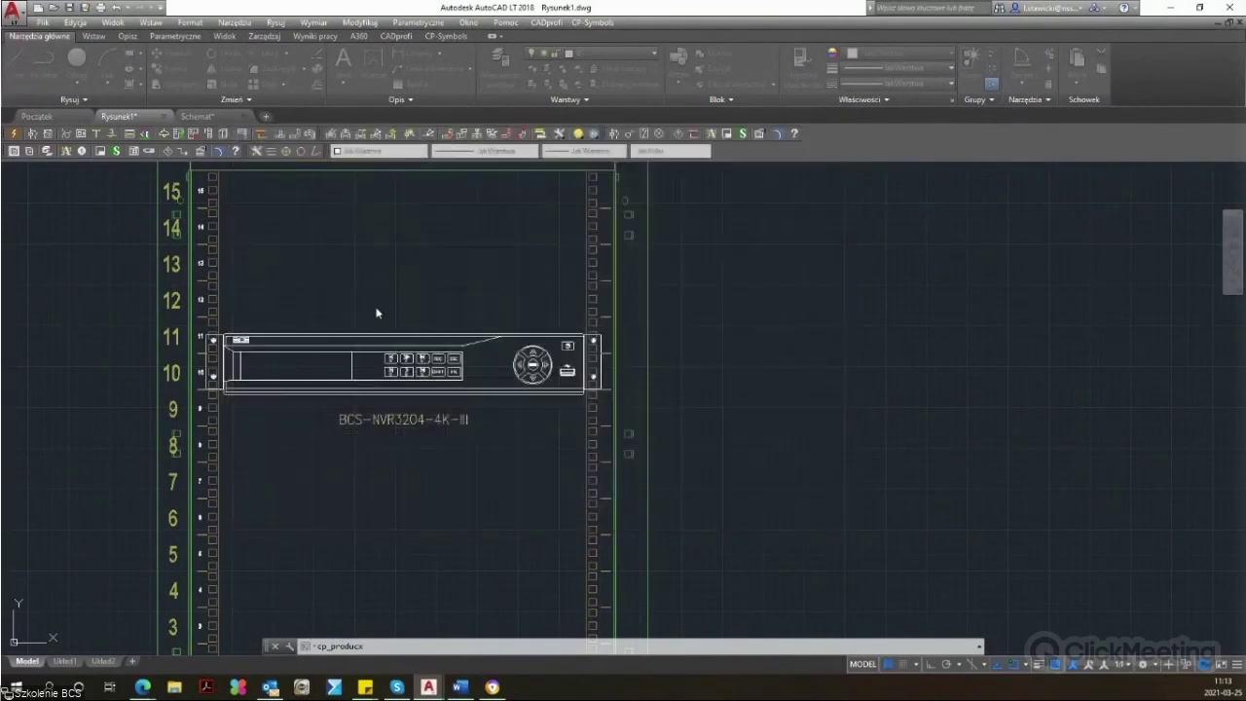
click(254, 263)
click(686, 268)
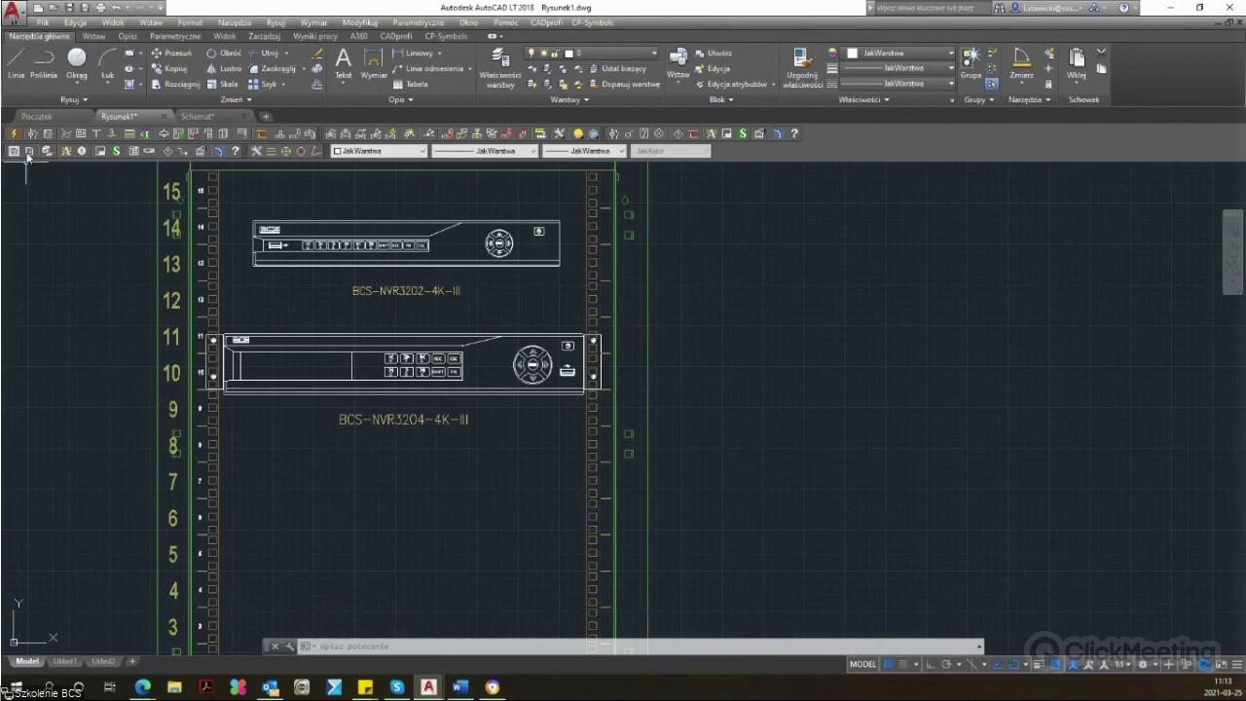
Step: Choose the second 128-channel recorder, BCS-NVR12816OR-4K-II, from the BCS library for insertion
click(29, 152)
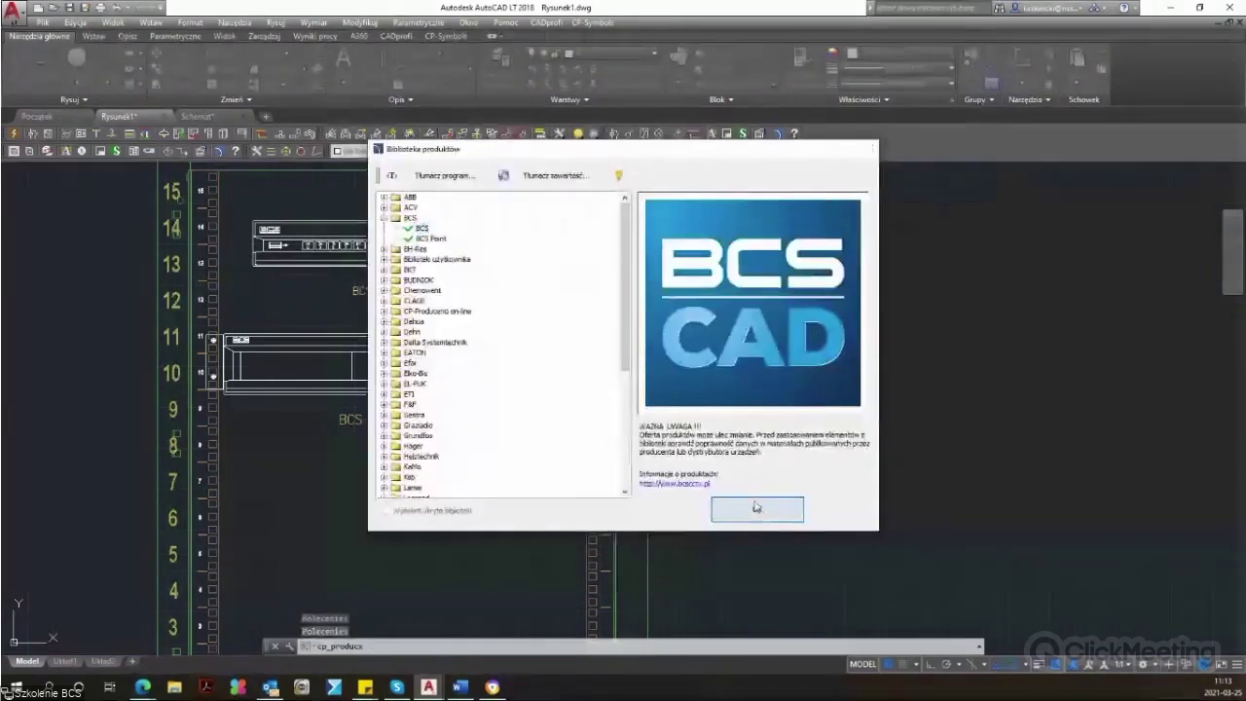
click(310, 255)
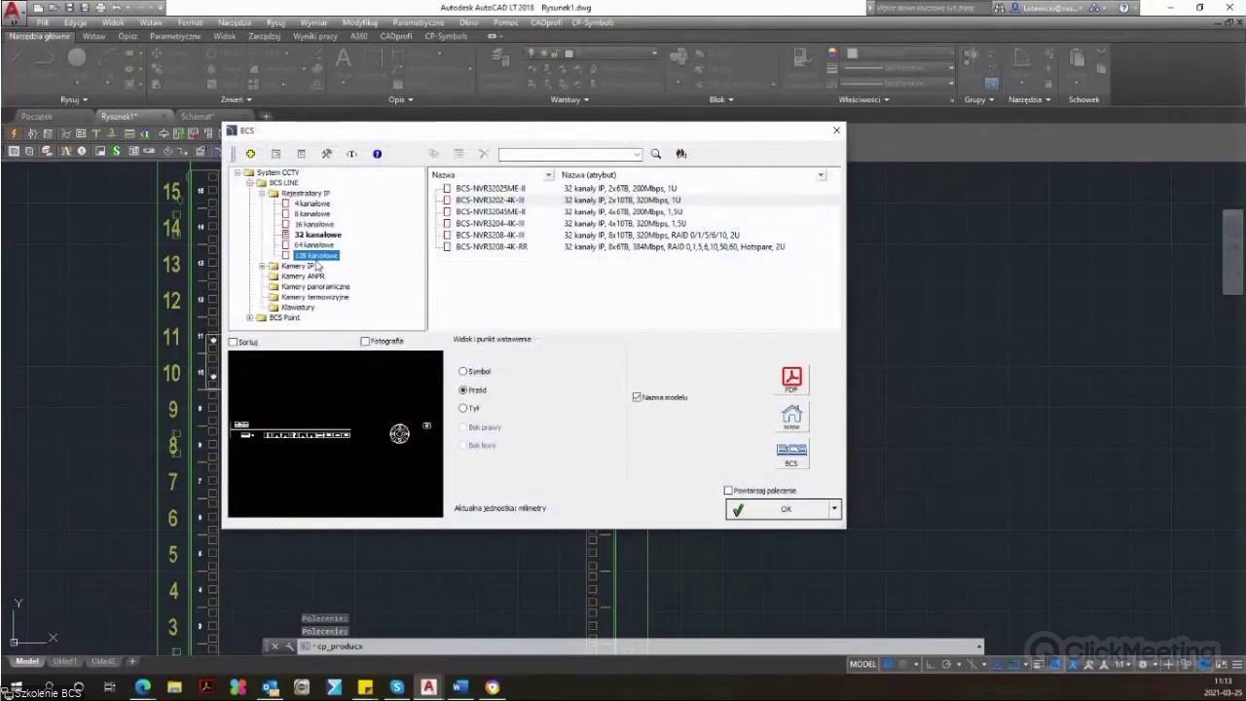
click(521, 200)
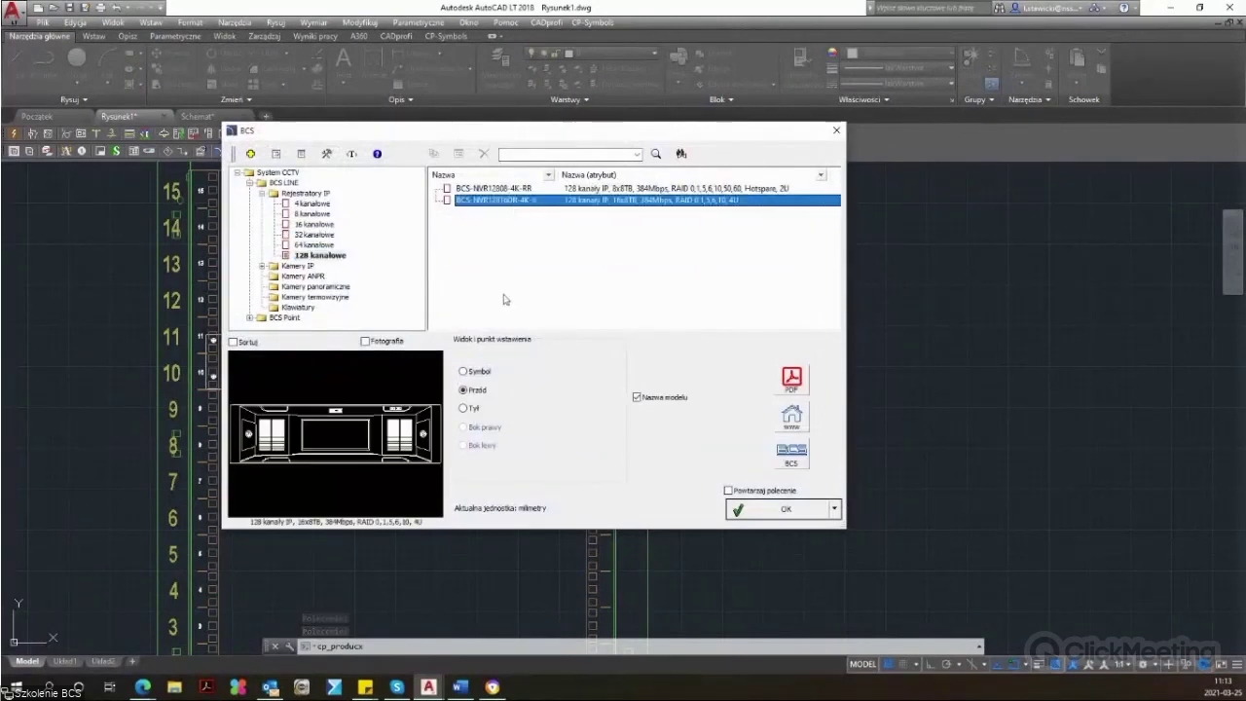
click(778, 515)
Step: Place the 128-channel recorder in the rack below the NVR3204 at 0° rotation
scroll(317, 474, down, 2)
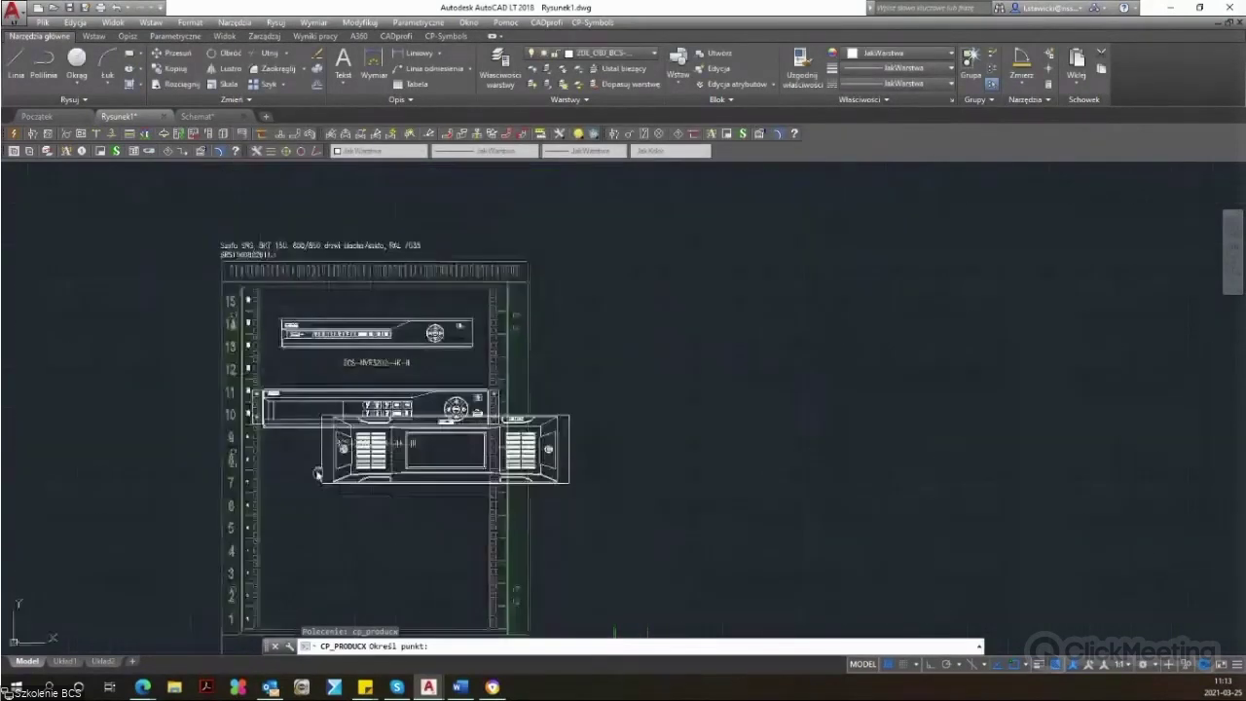
middle_drag(317, 474, 265, 379)
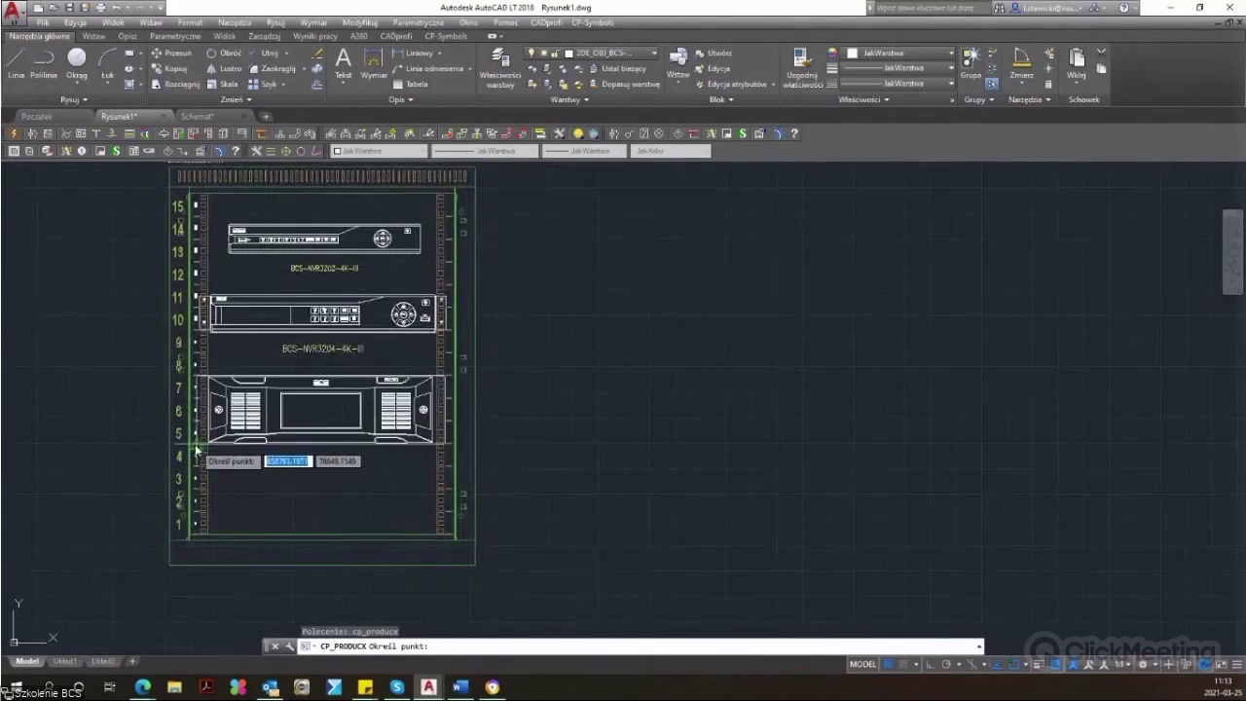
click(196, 449)
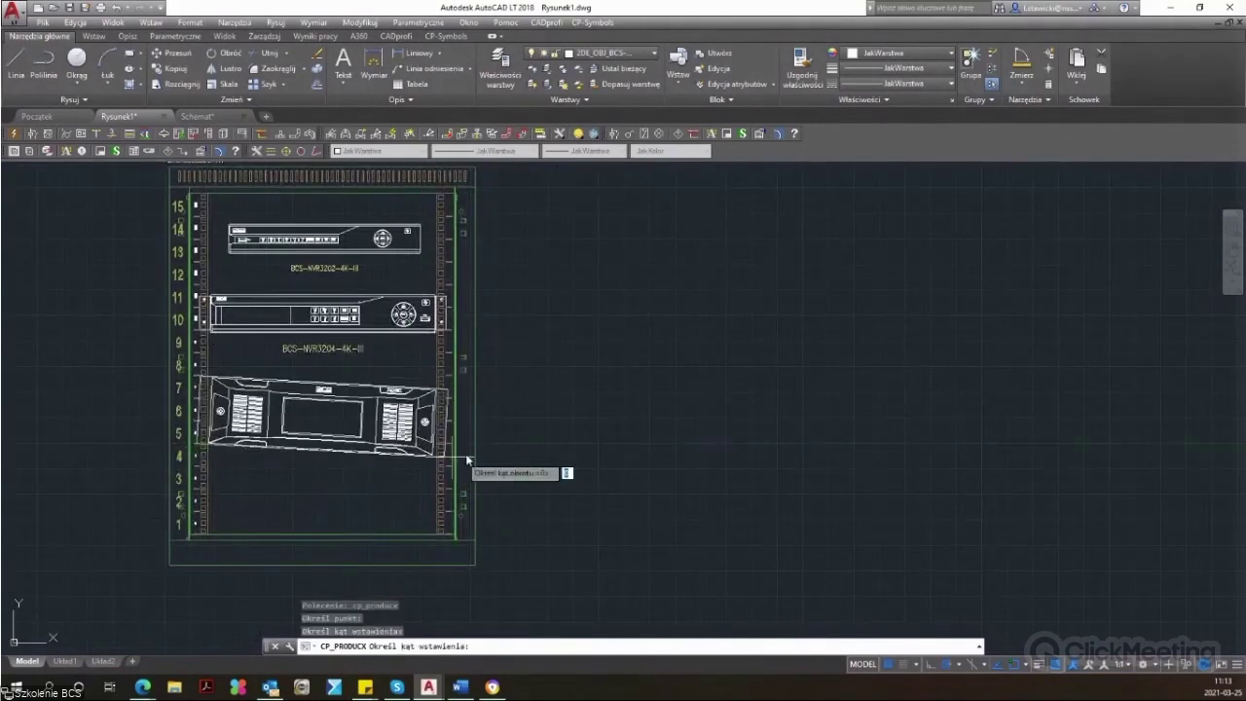
click(539, 444)
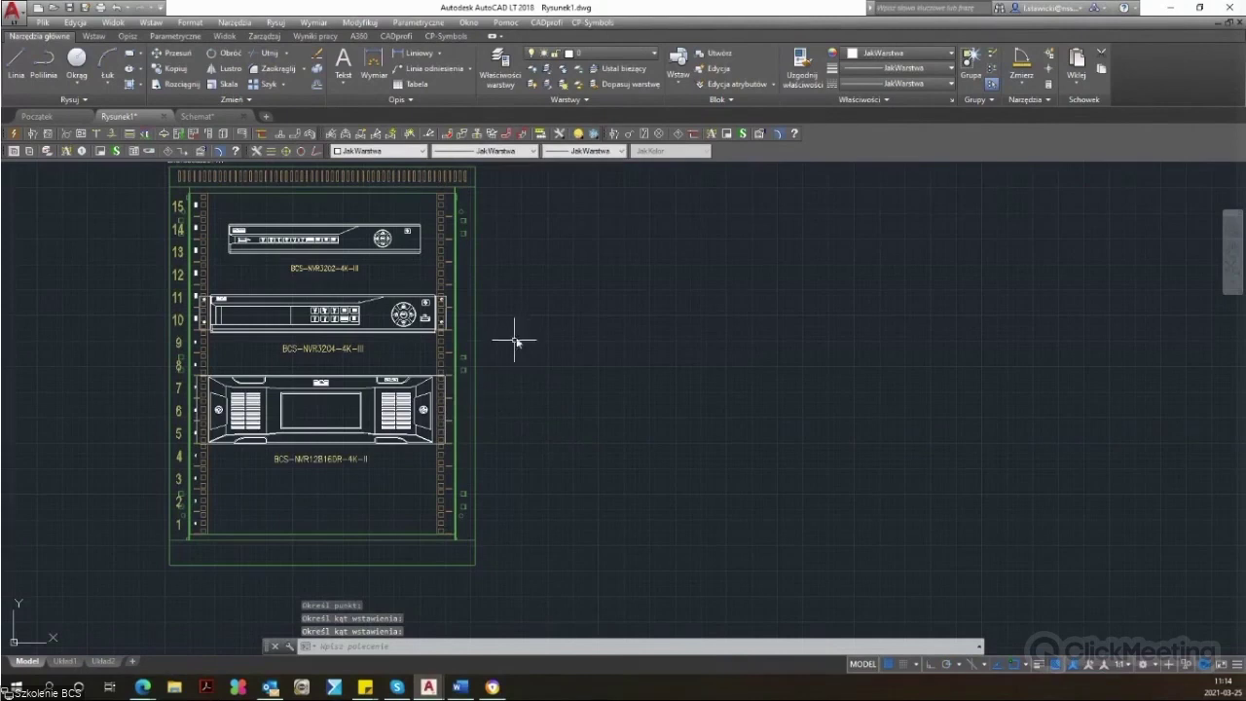
scroll(495, 353, down, 2)
scroll(370, 432, up, 2)
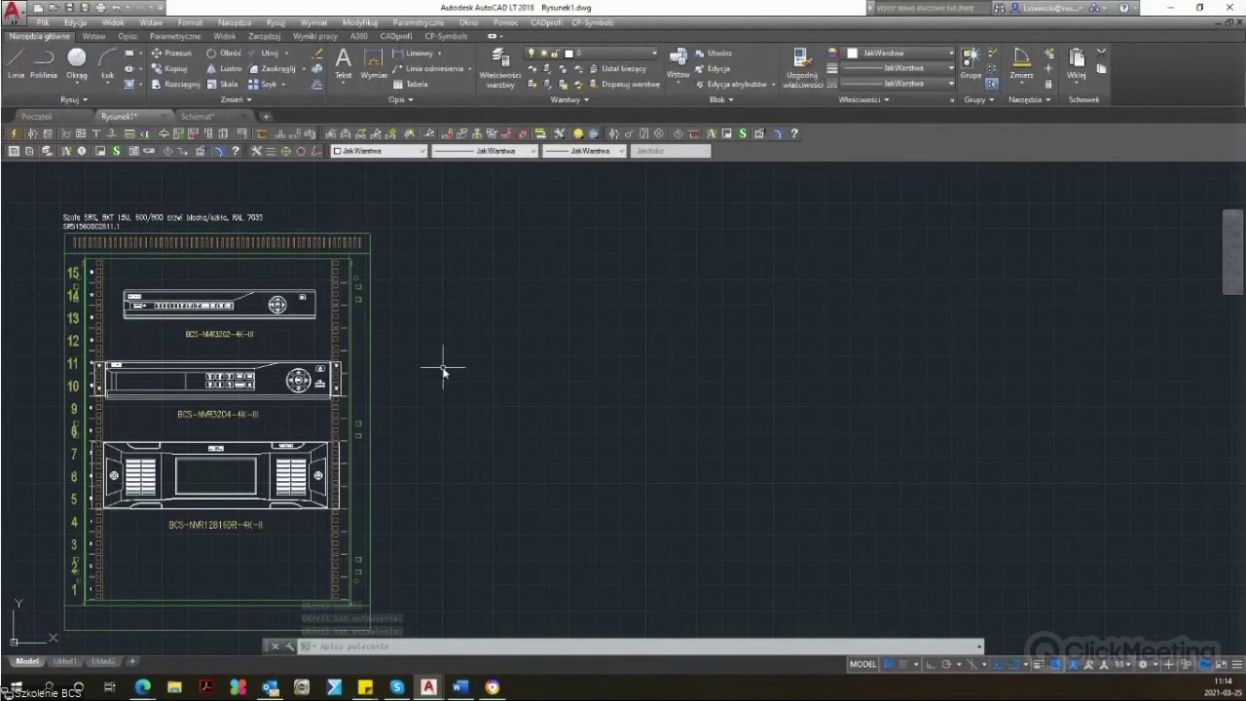
key(Return)
Step: Select the 16-channel BCS-NVR16025ME-P-II and try the Symbol, Tył and Fotografia previews, ending on Przód
click(316, 234)
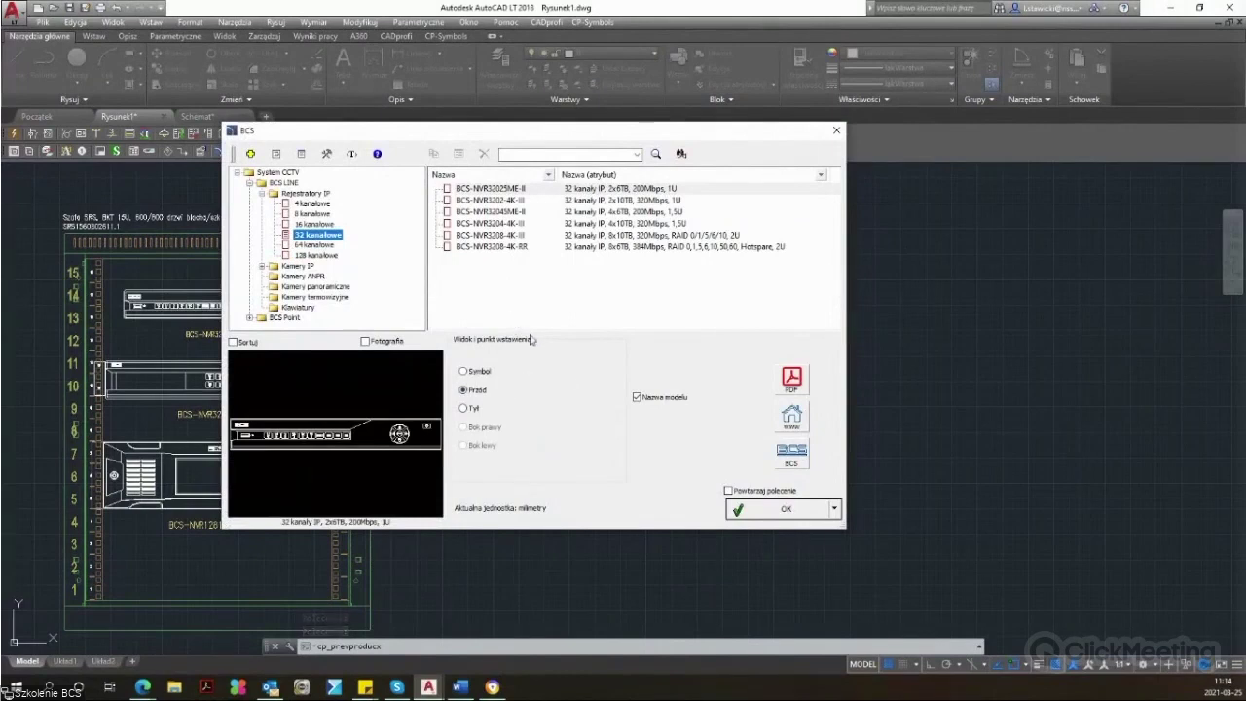
click(489, 376)
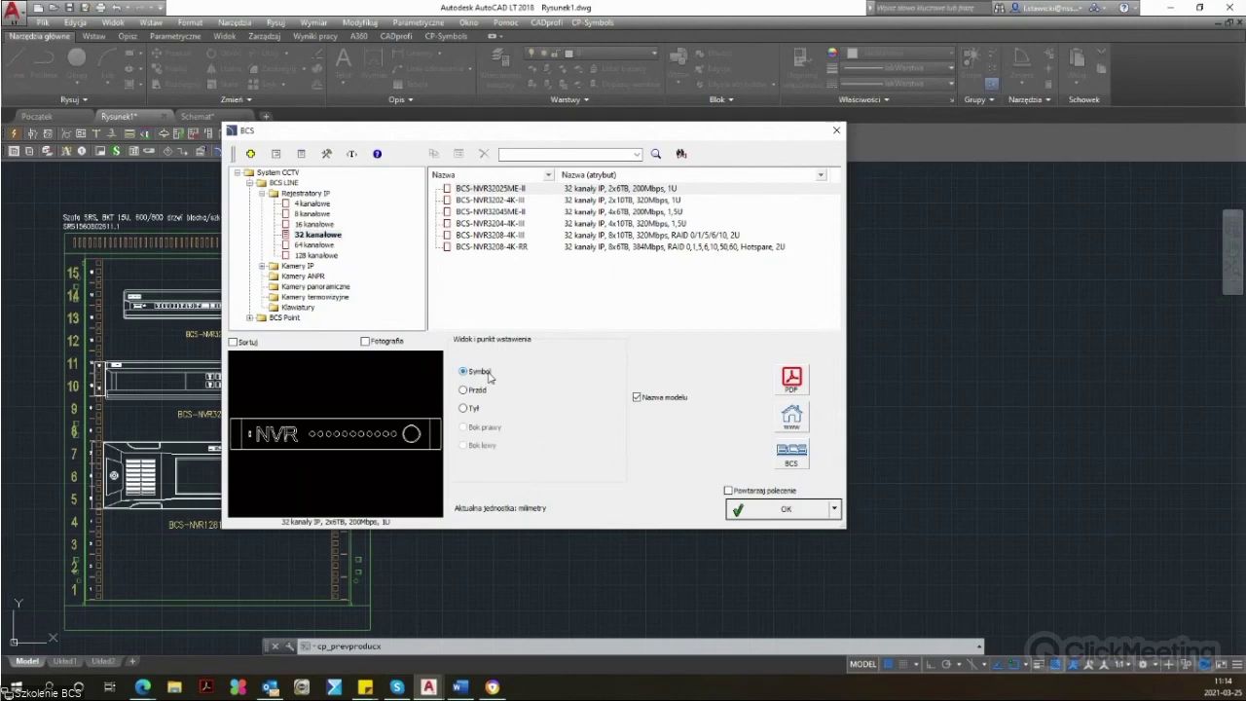
key(Up)
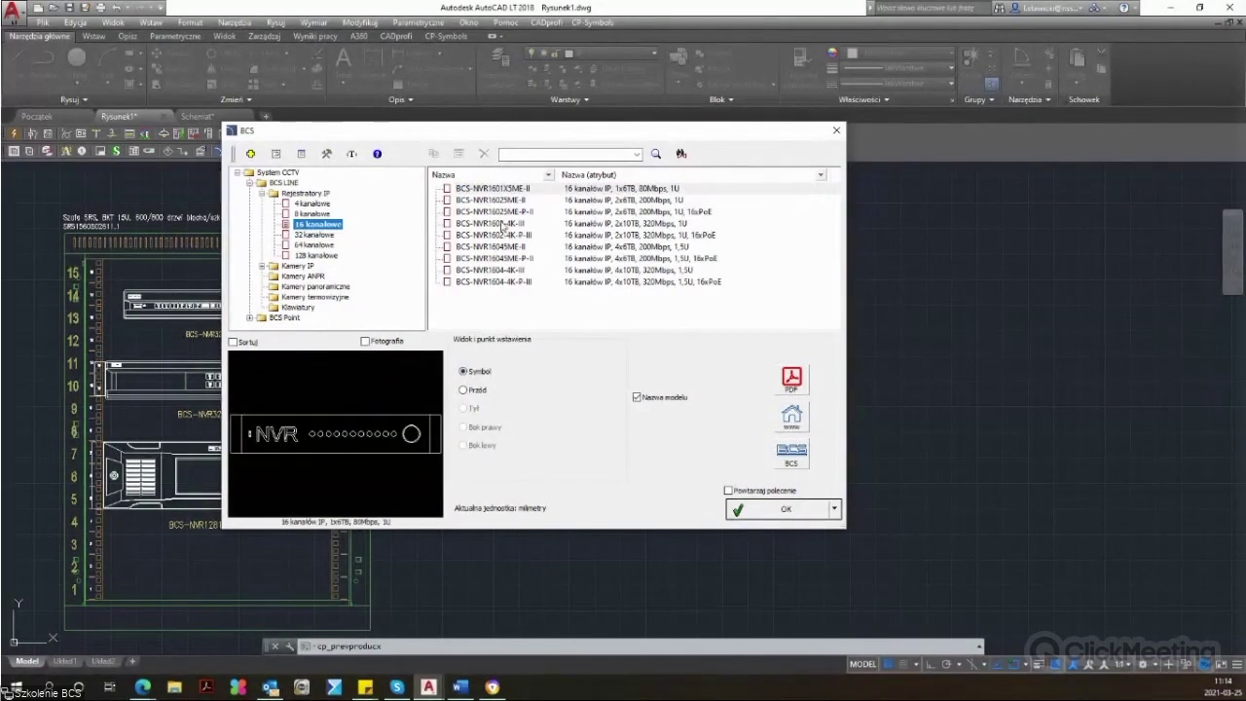
click(501, 212)
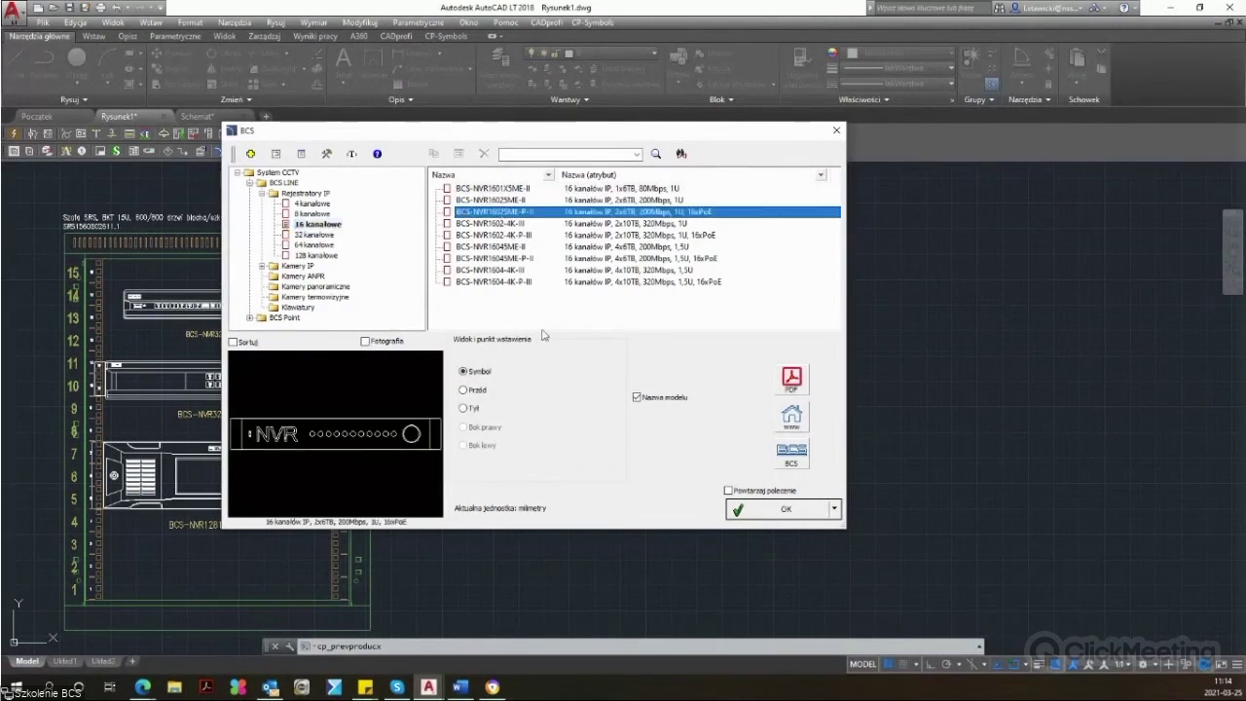
click(475, 411)
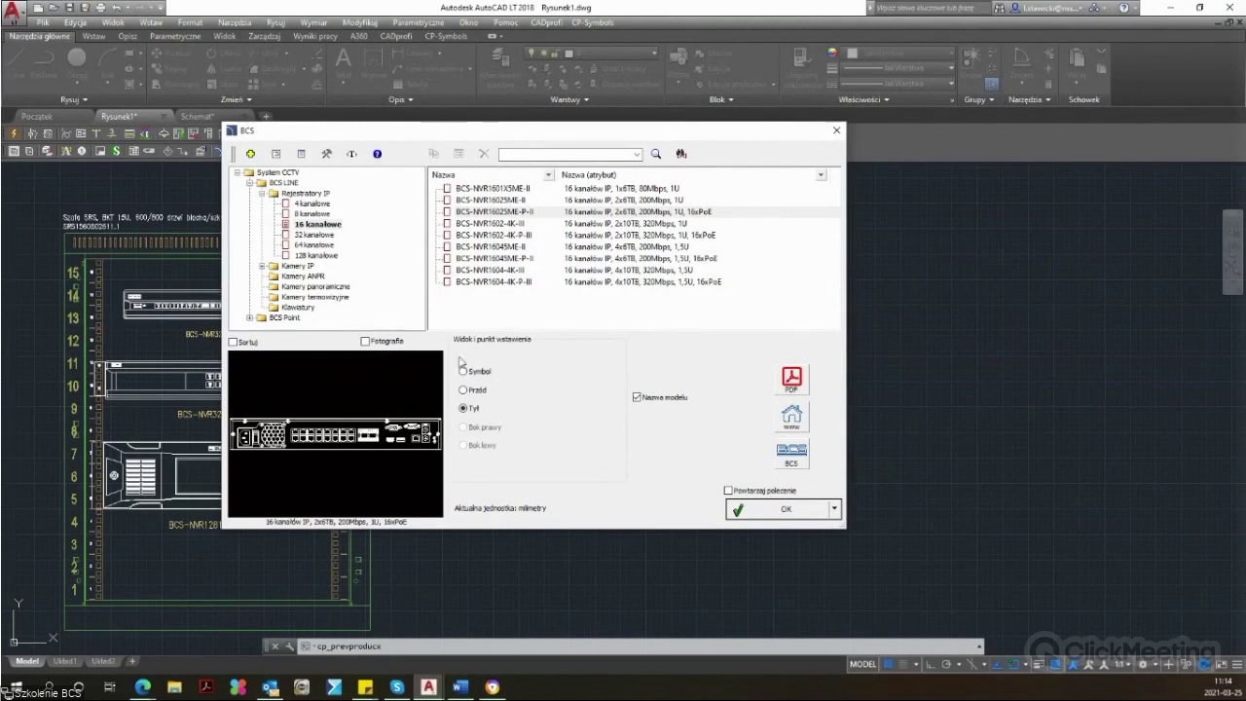
click(394, 342)
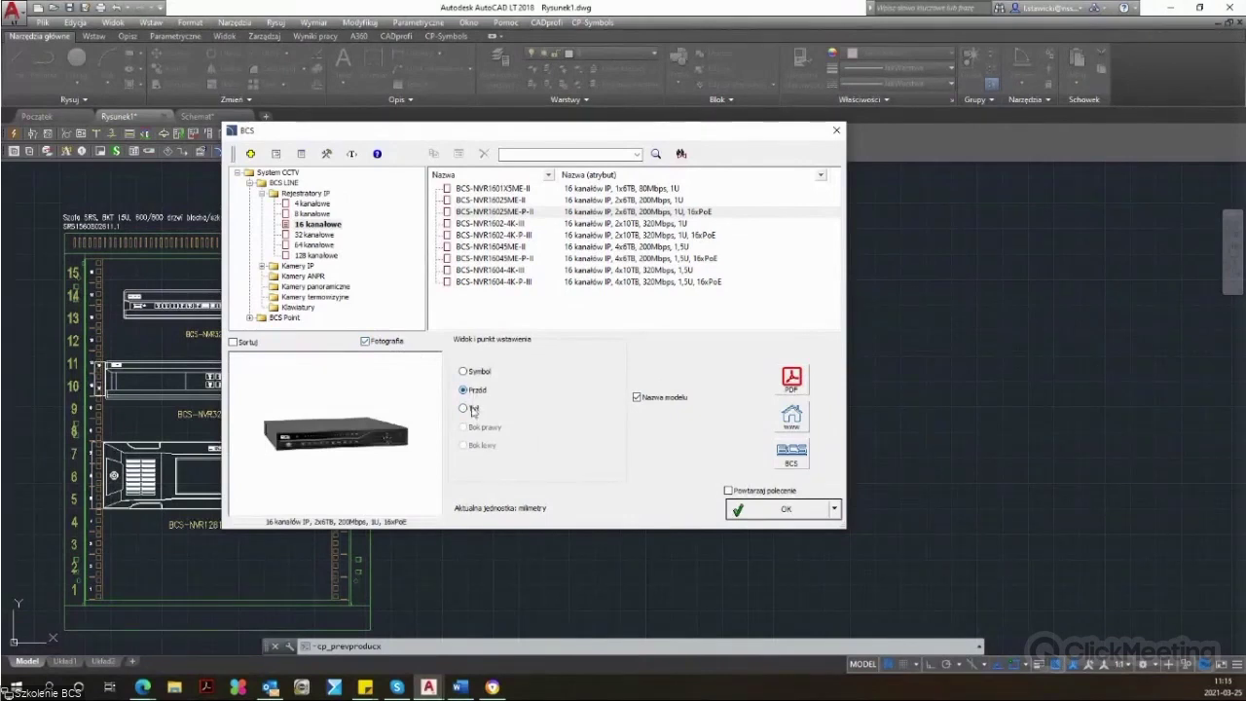
click(398, 346)
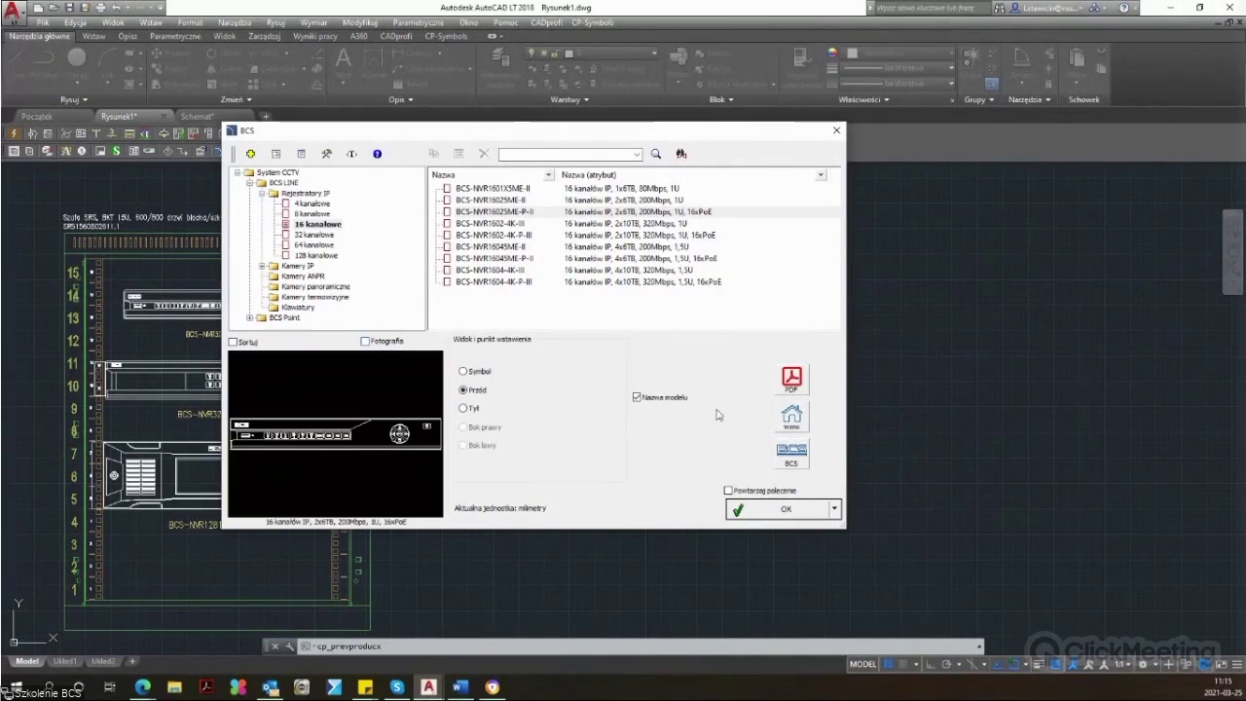
Step: Open and scroll through the BCS-NVR16025ME-P-II PDF datasheet
click(805, 388)
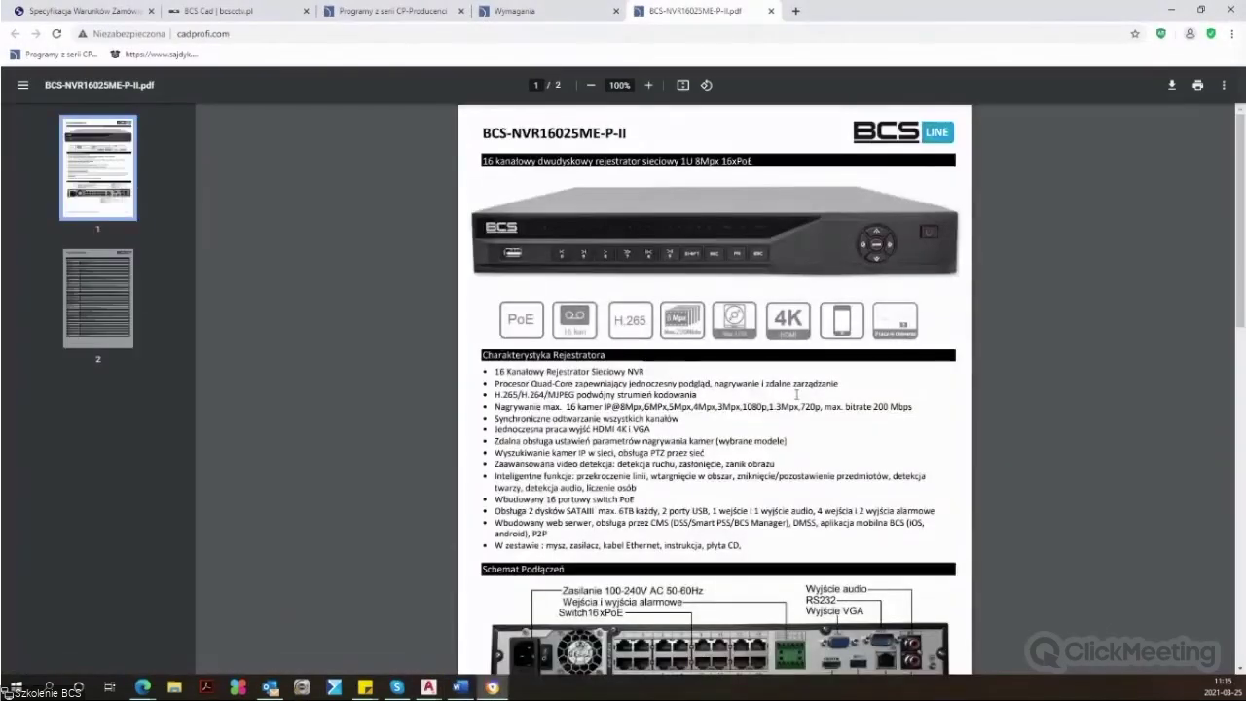
scroll(787, 418, down, 1)
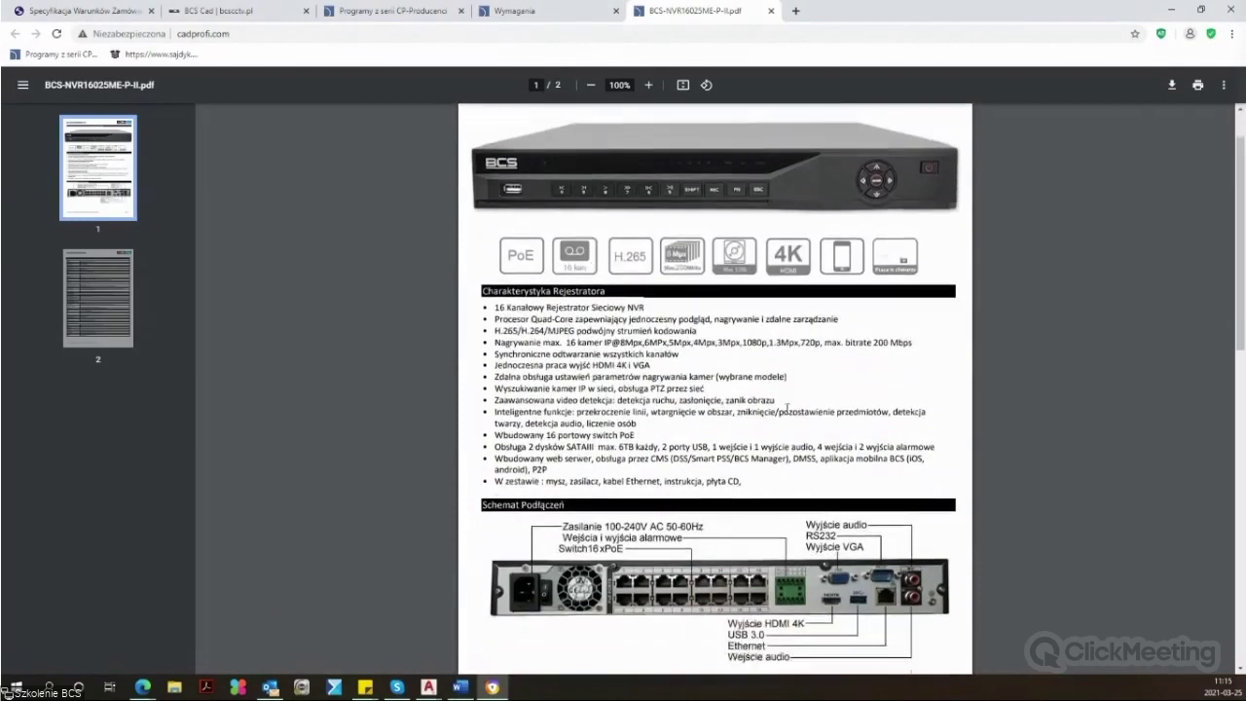
scroll(785, 457, down, 1)
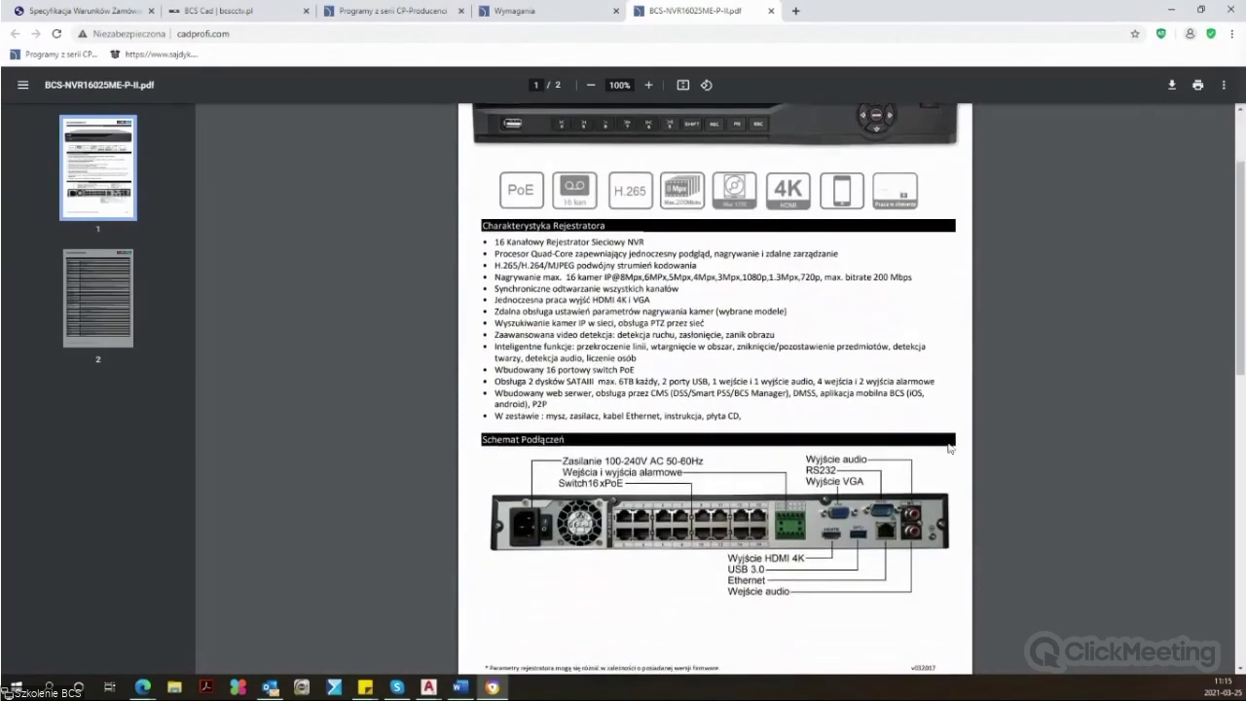
click(491, 686)
Step: Open the recorder's bcscctv.pl product page and view an enlarged product photo
click(791, 420)
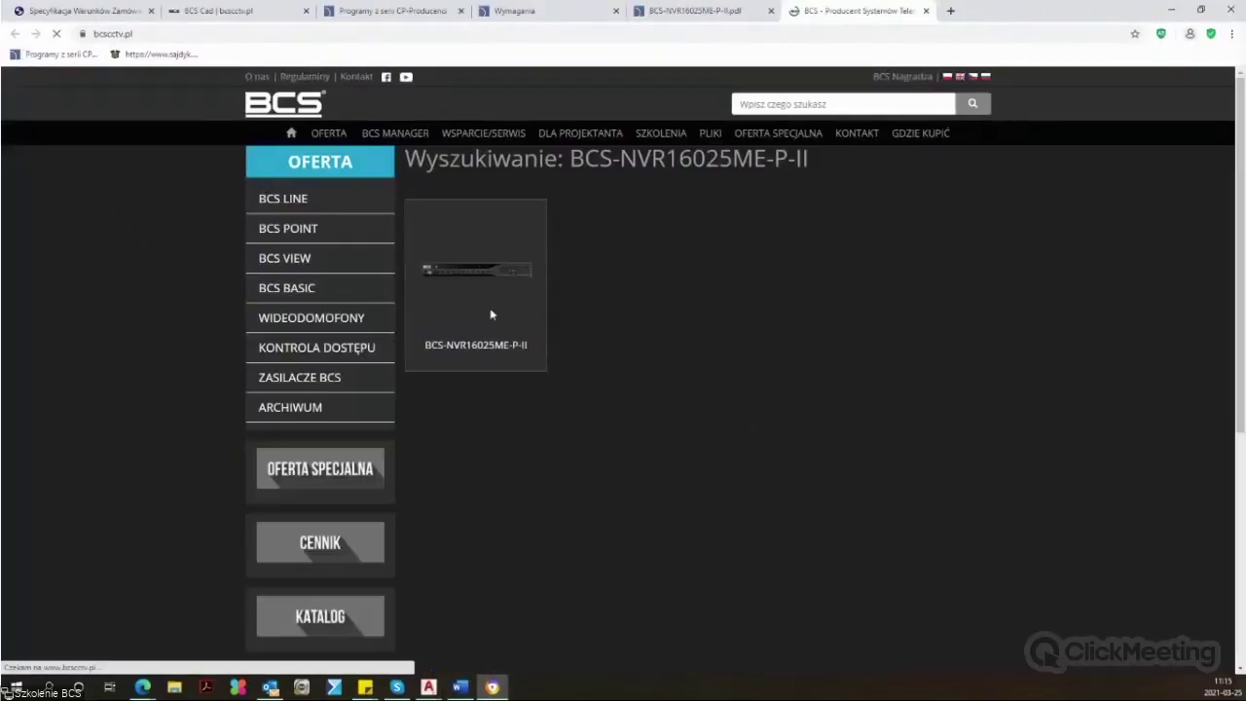
click(491, 313)
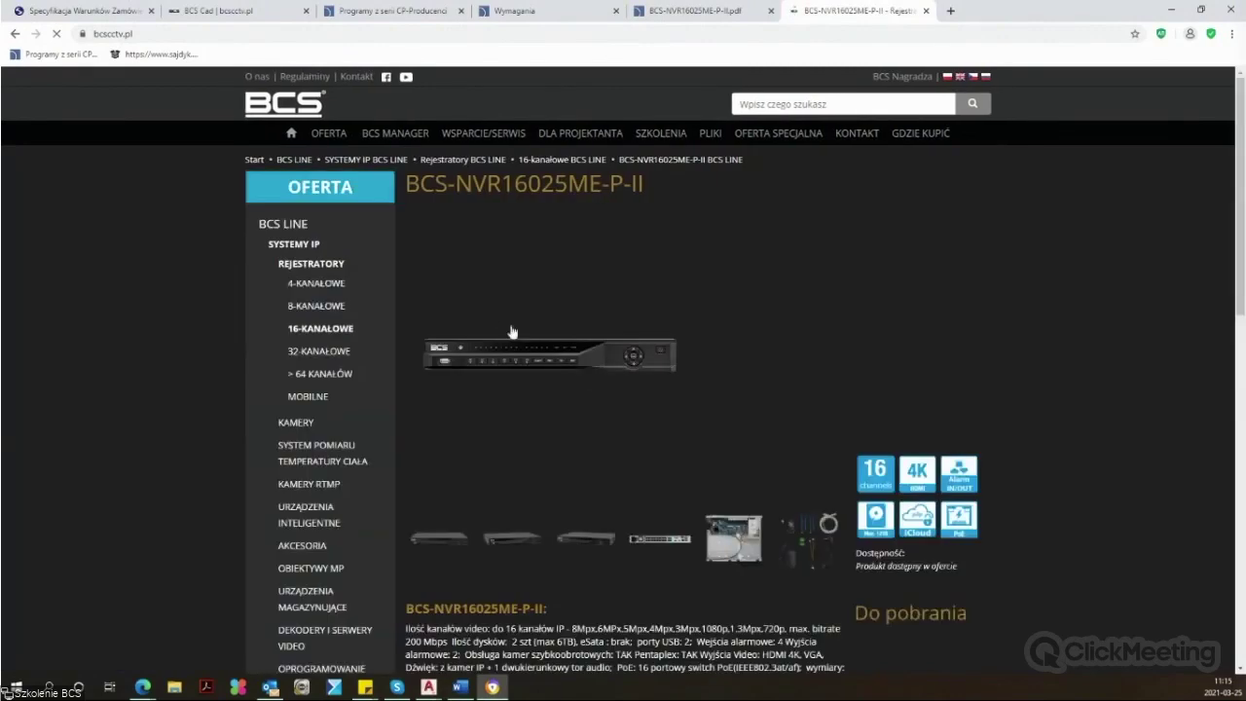
scroll(726, 376, down, 2)
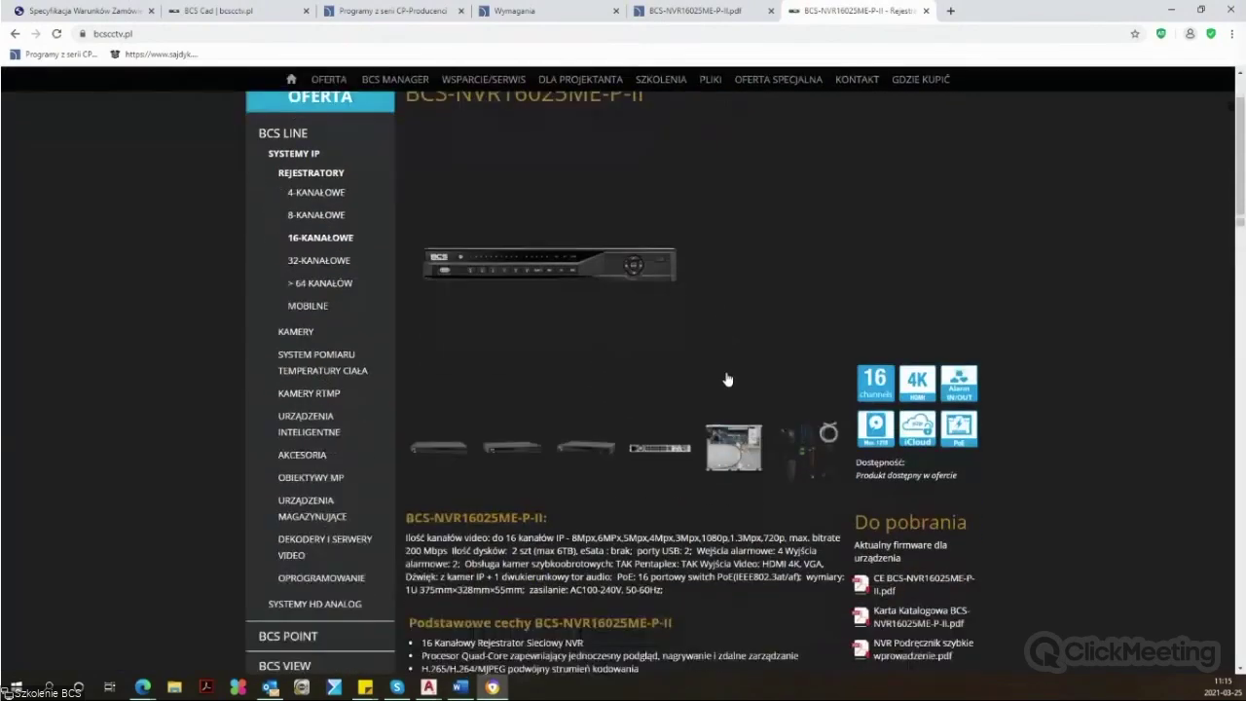
click(576, 417)
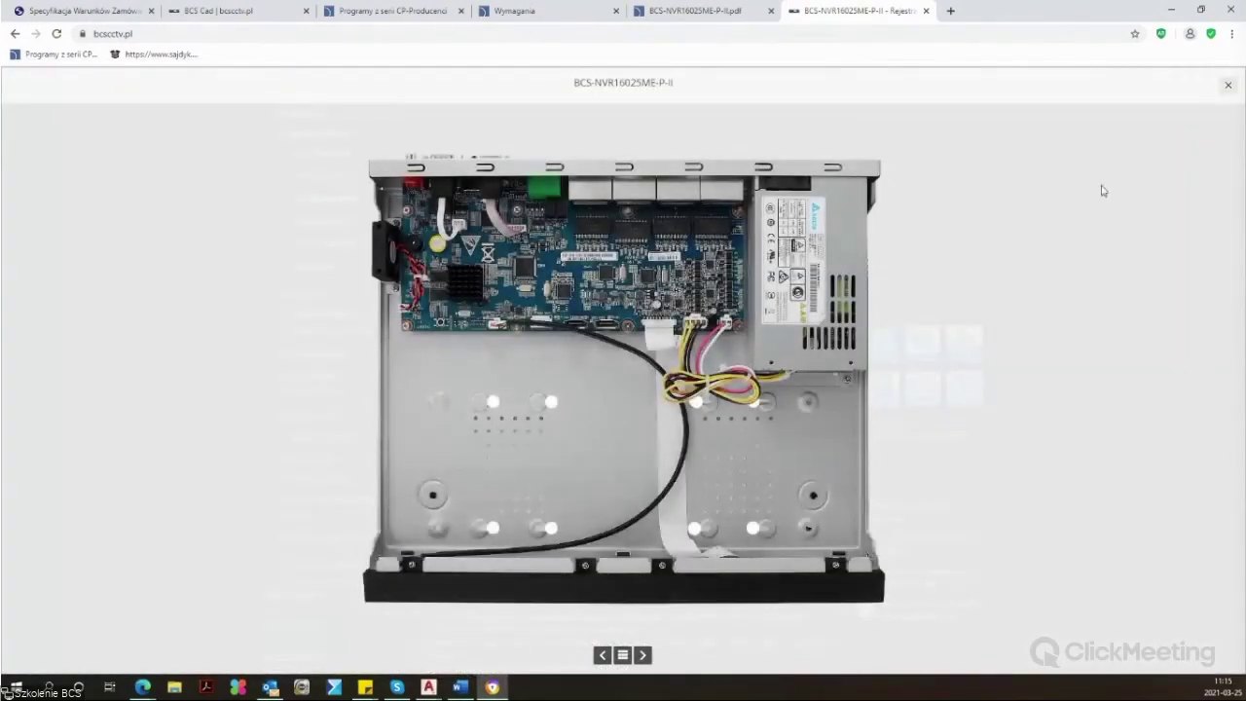
click(1227, 87)
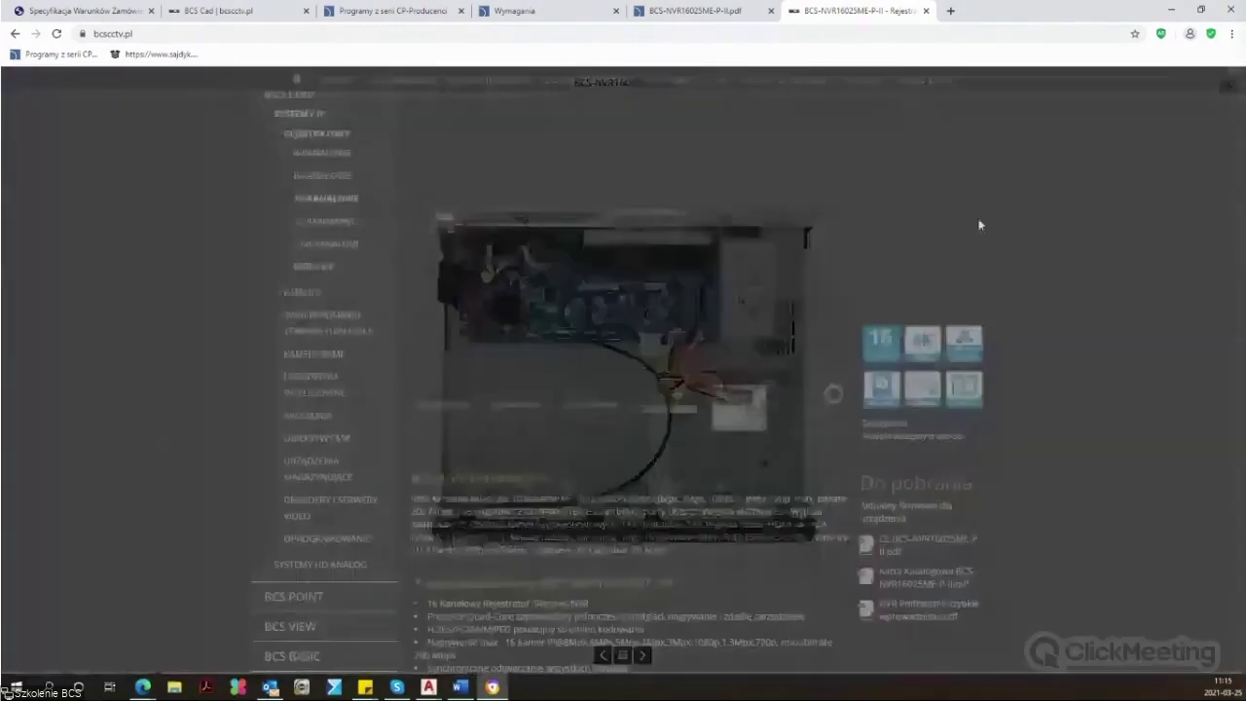
scroll(1000, 501, down, 1)
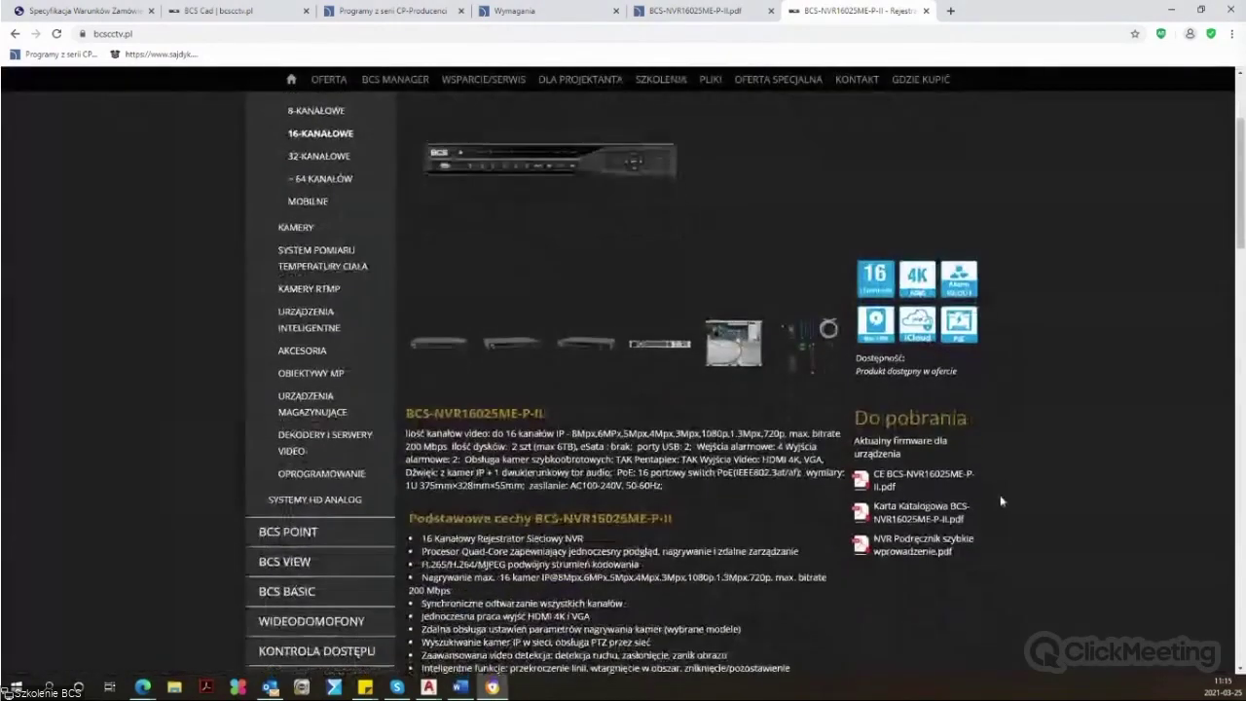
click(939, 482)
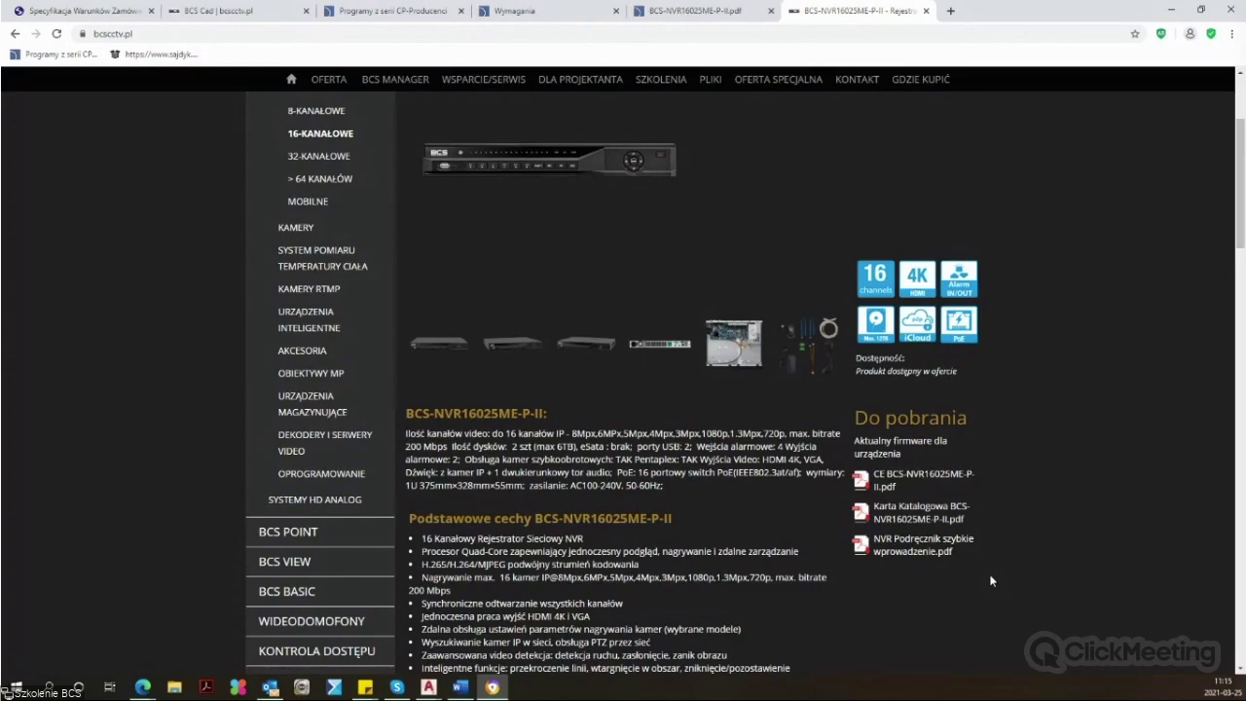
Step: View the design department contact page, then close the browser and return to AutoCAD
key(alt+Tab)
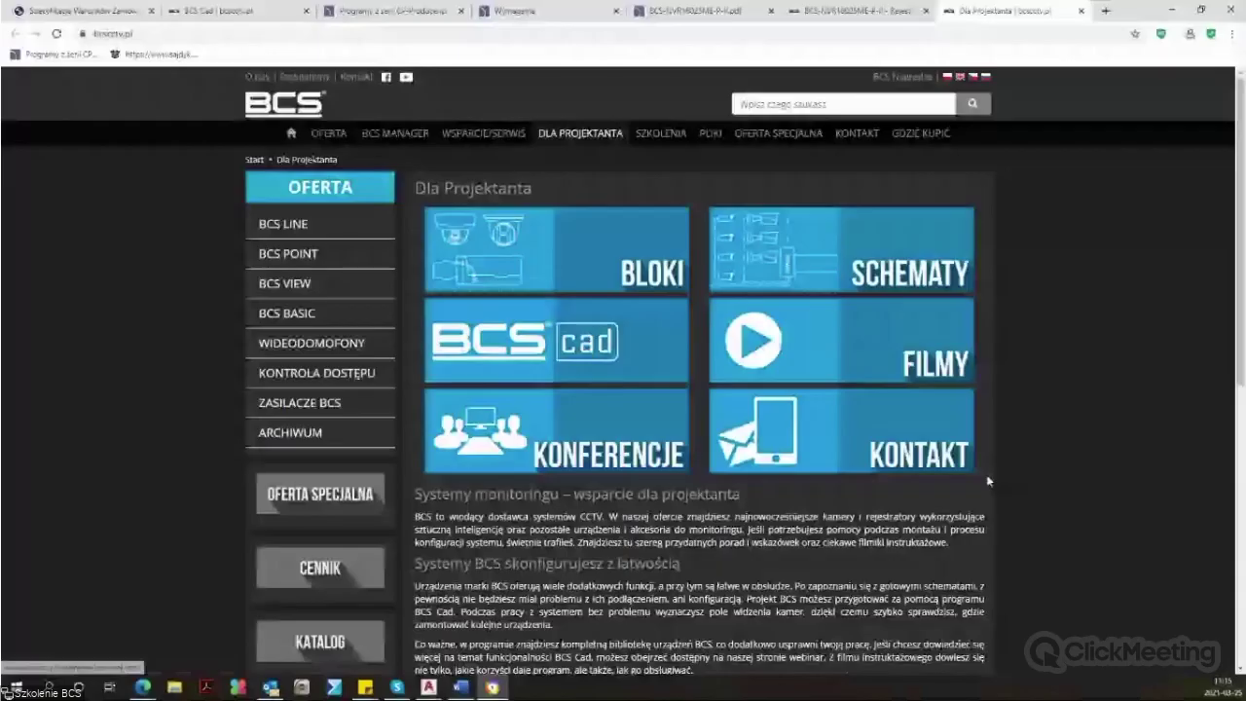
scroll(1026, 467, down, 1)
click(950, 388)
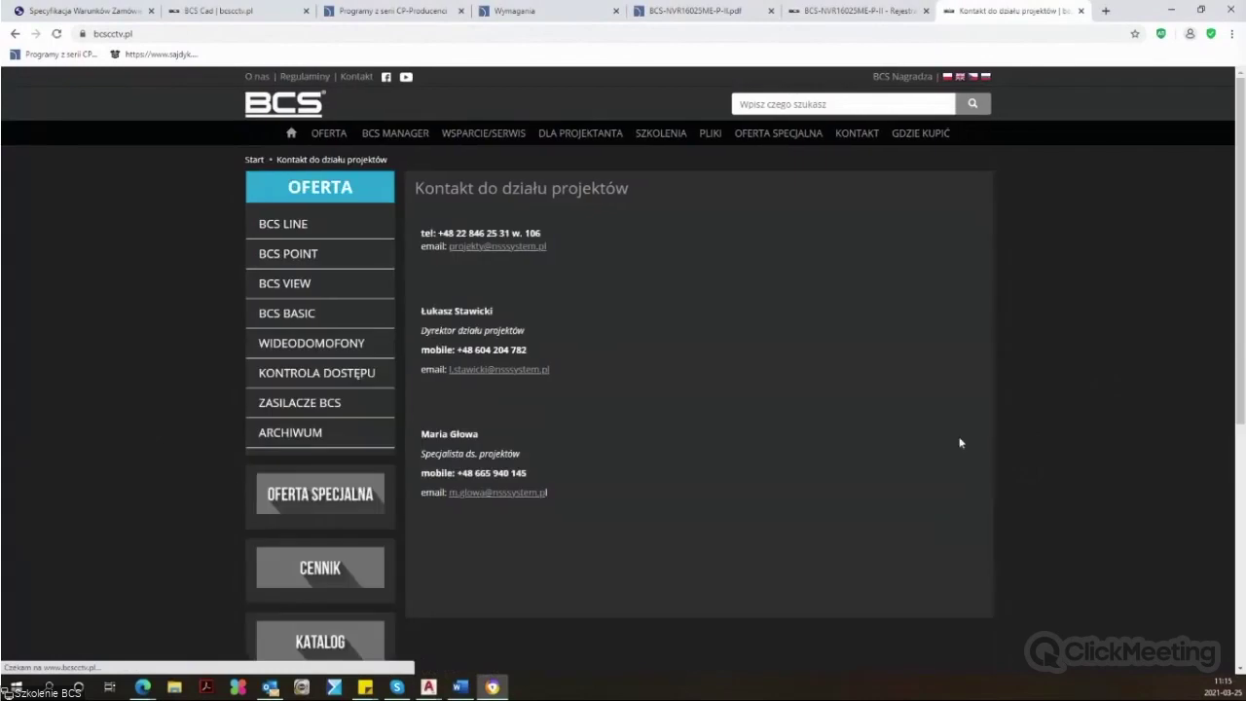
click(1081, 11)
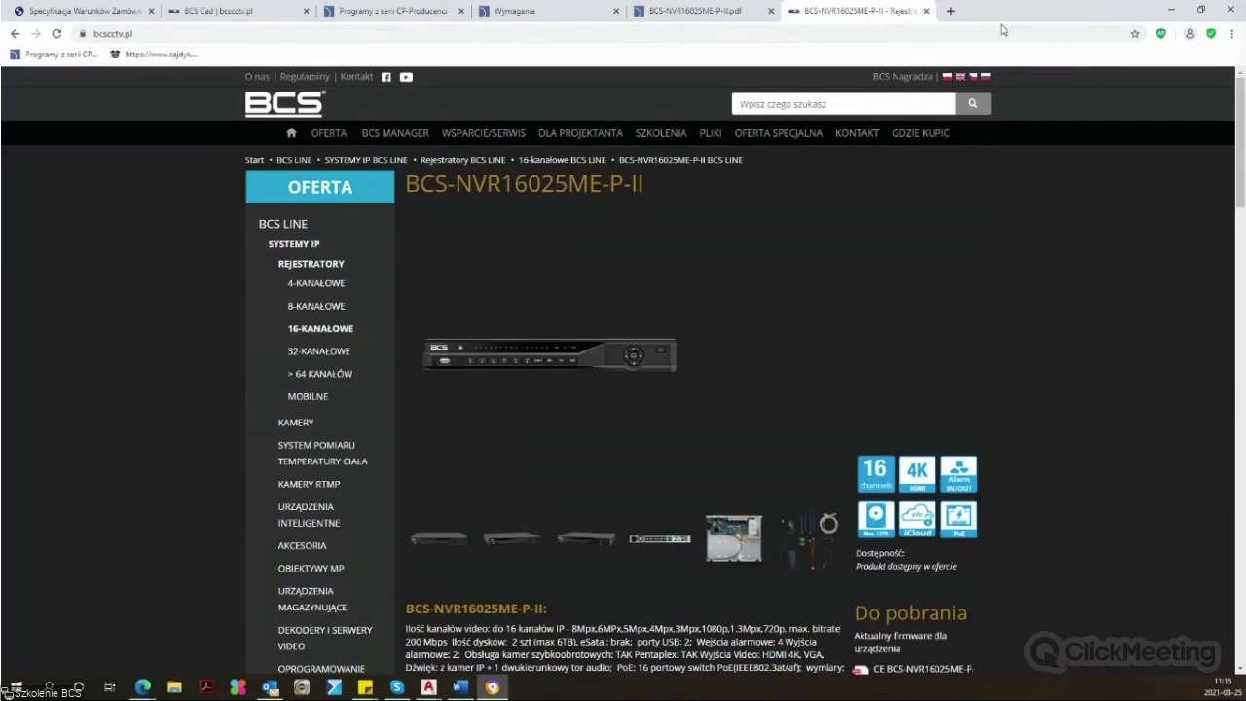
key(ctrl+w)
key(ctrl+w)
Step: Browse the 64-channel recorders: BCS-NVR6408-4K-RR, BCS-NVR6408-4K-III and BCS-NVR6416DR-4K-II
click(1171, 9)
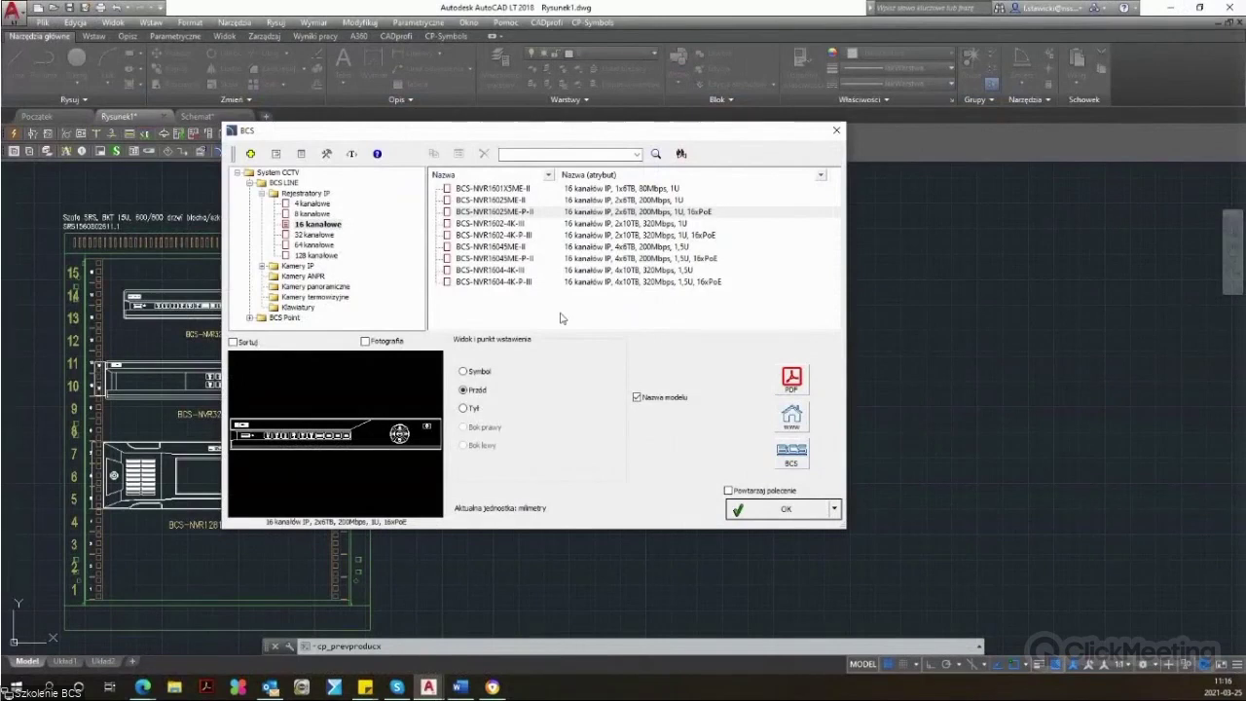
click(313, 234)
click(319, 244)
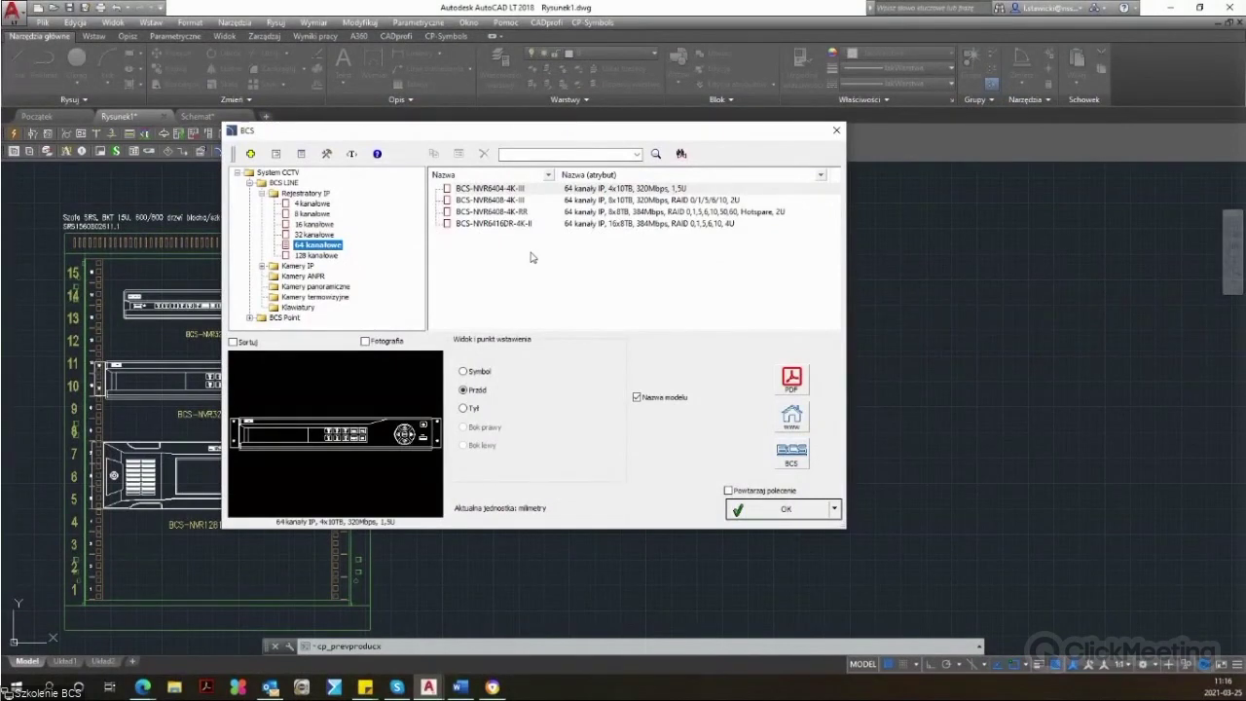
click(512, 211)
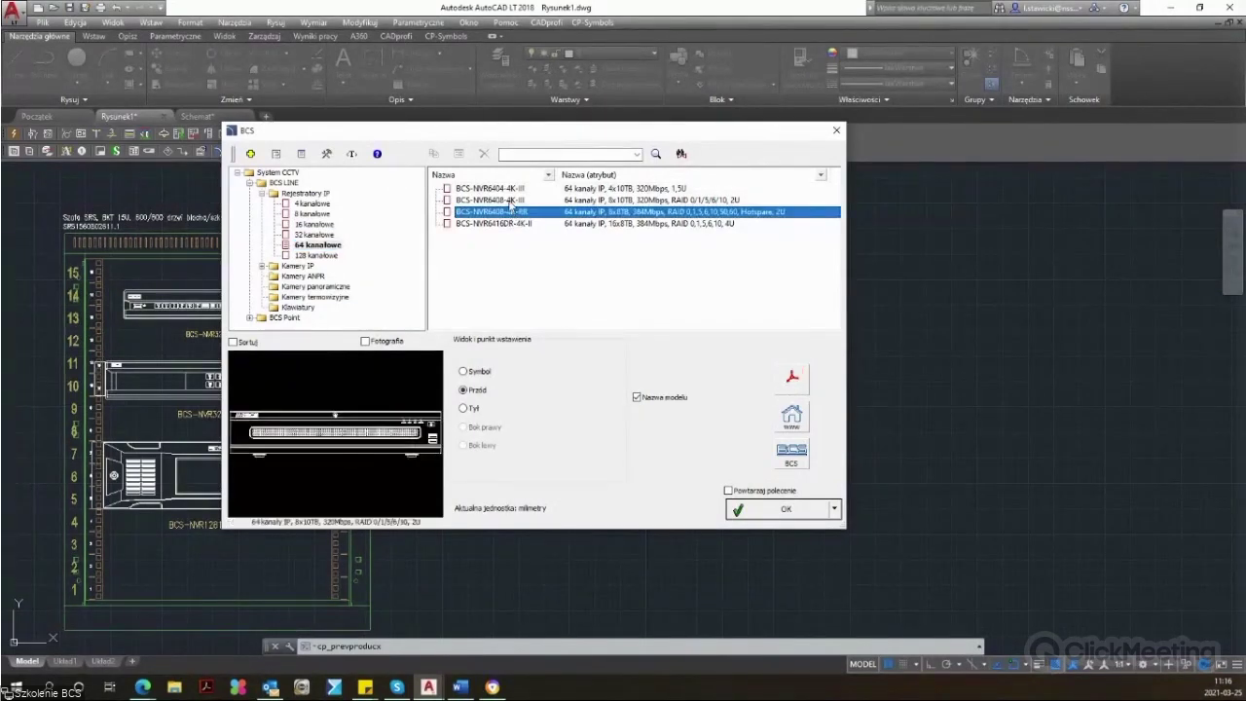
click(510, 200)
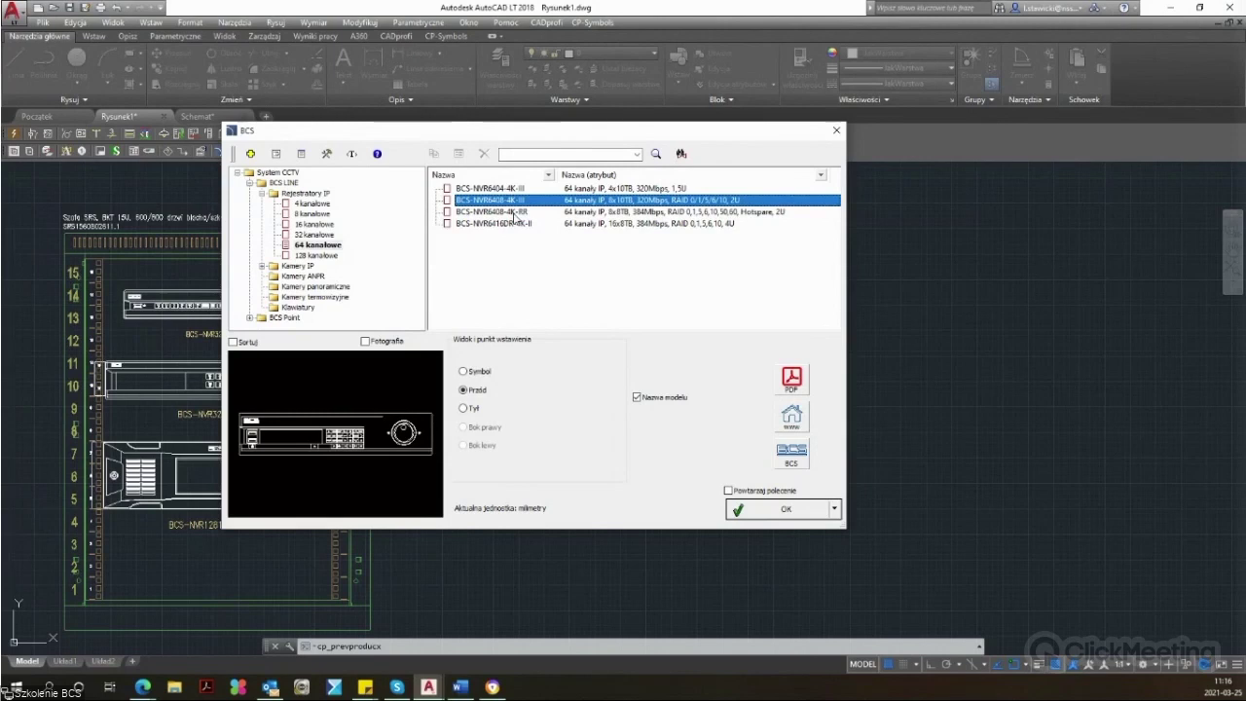
click(513, 212)
click(513, 222)
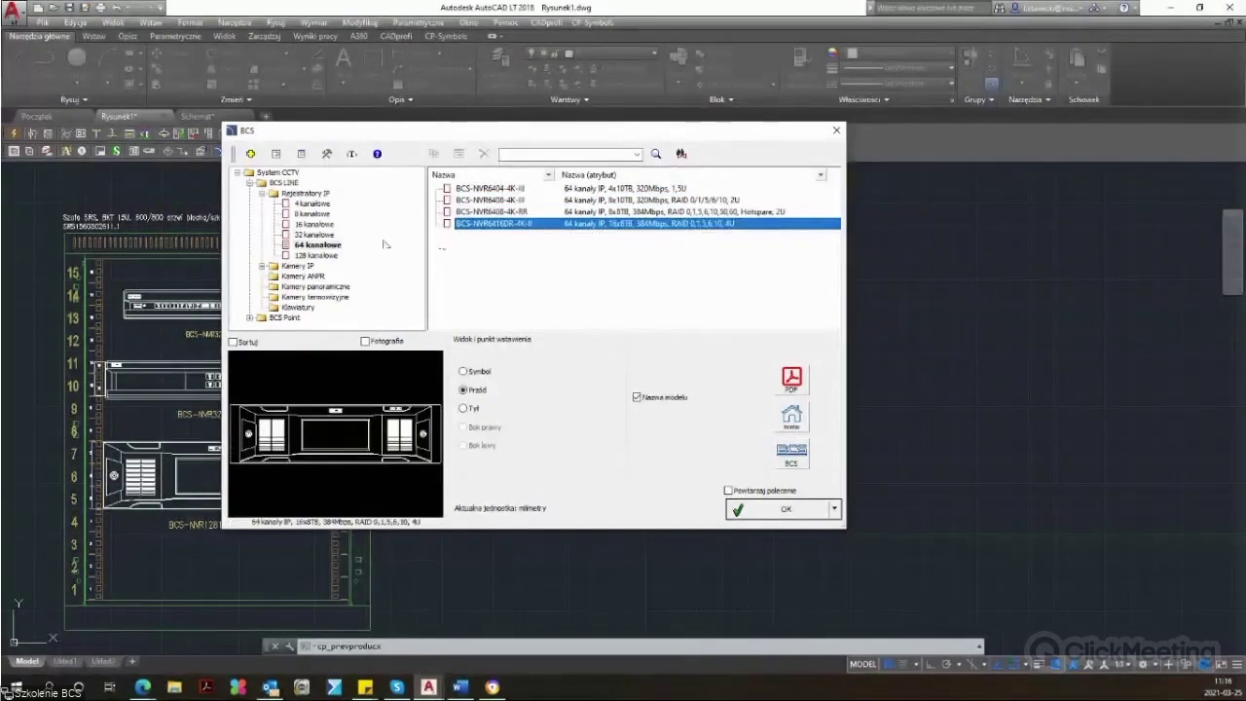
Step: Preview the 128-channel BCS-NVR12816DR-4K-II, then collapse Rejestratory IP and expand Kamery IP
click(321, 255)
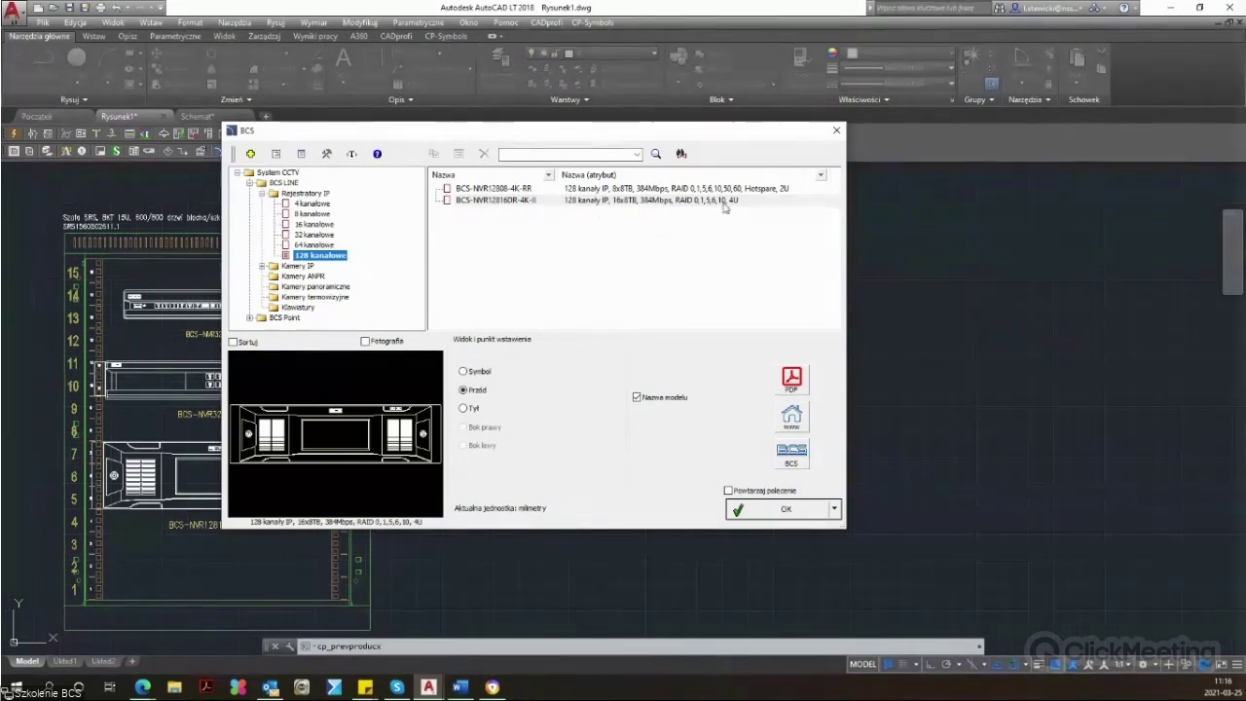
click(649, 201)
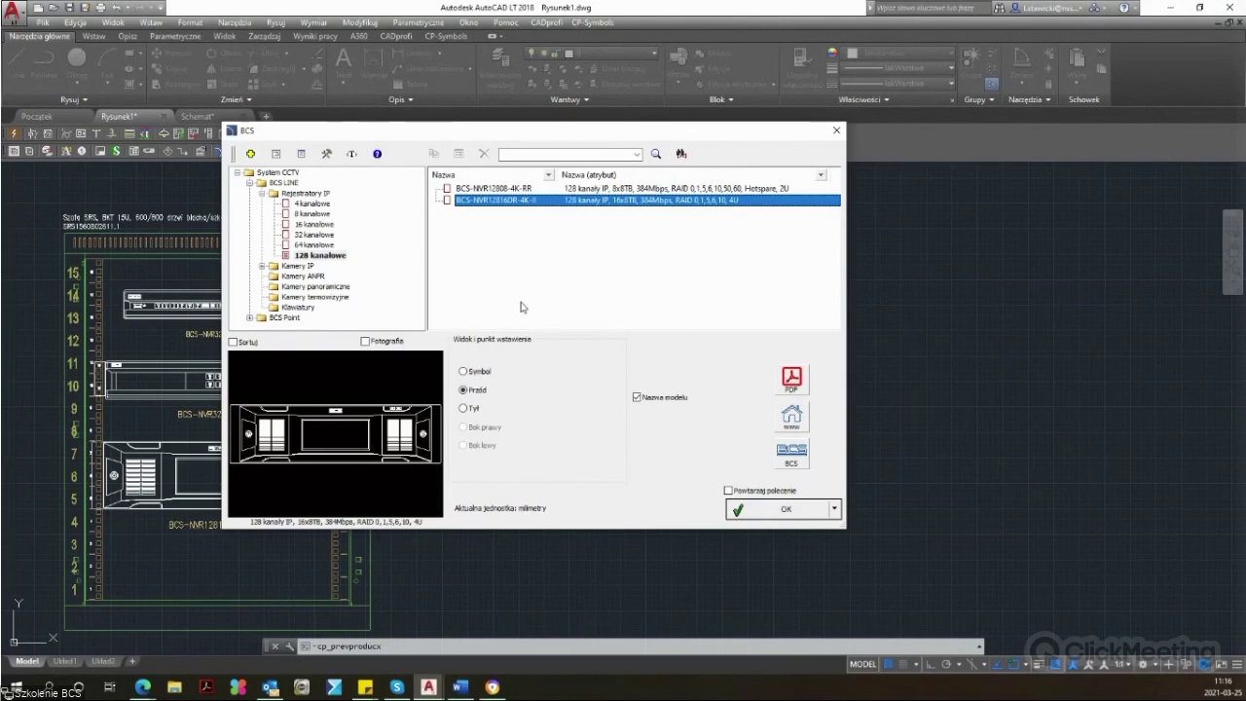
click(319, 246)
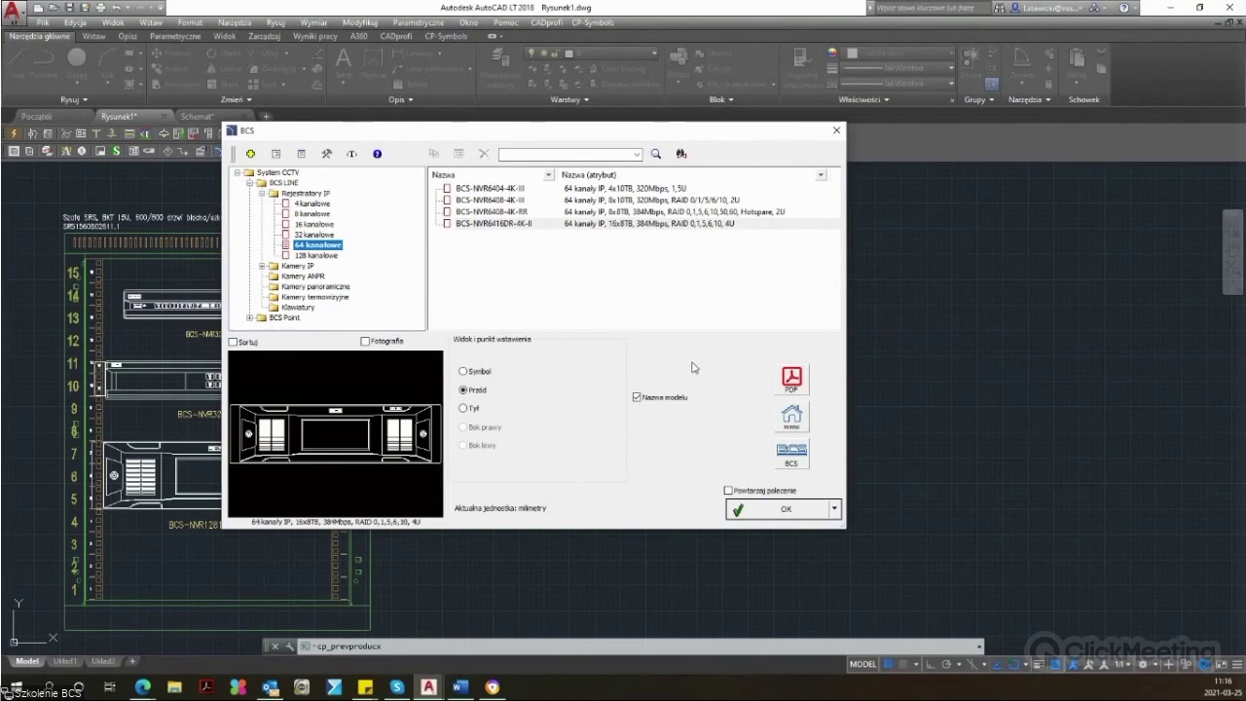
click(261, 193)
click(262, 203)
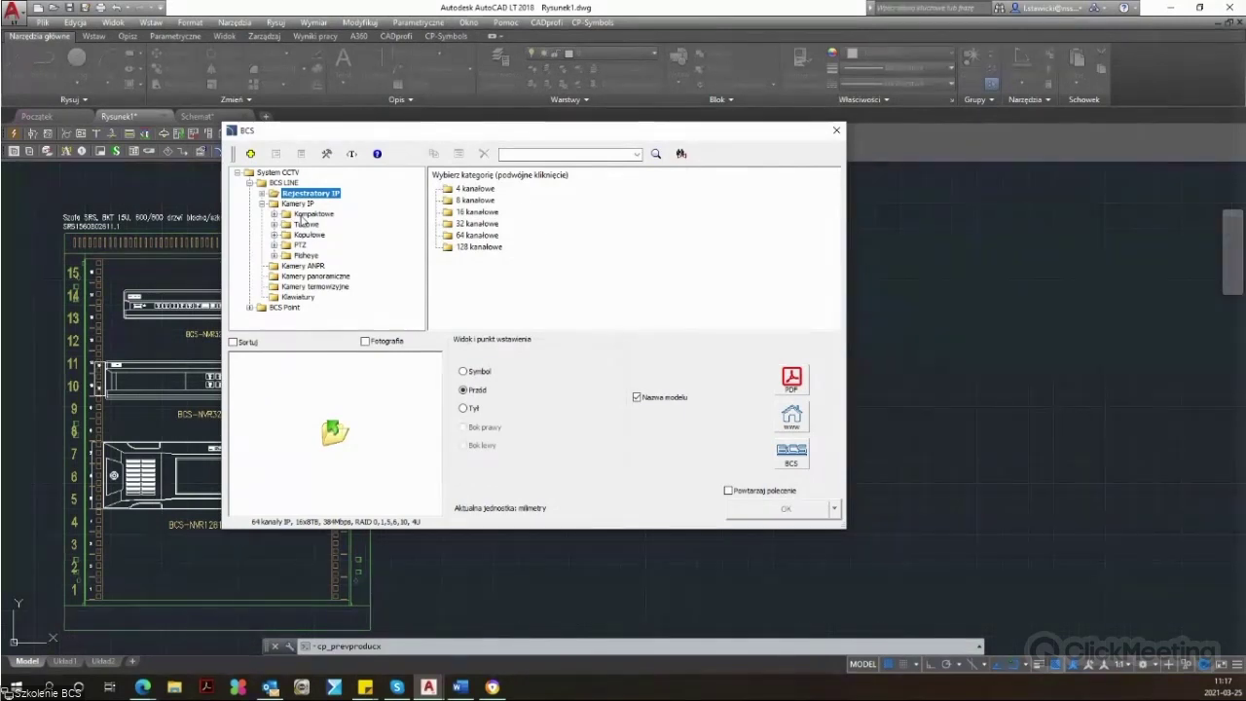
Step: Browse Kompaktowe, Tubowe and Fisheye, then preview the first Kamery ANPR model in Bok prawy and as a photo
click(304, 215)
click(304, 225)
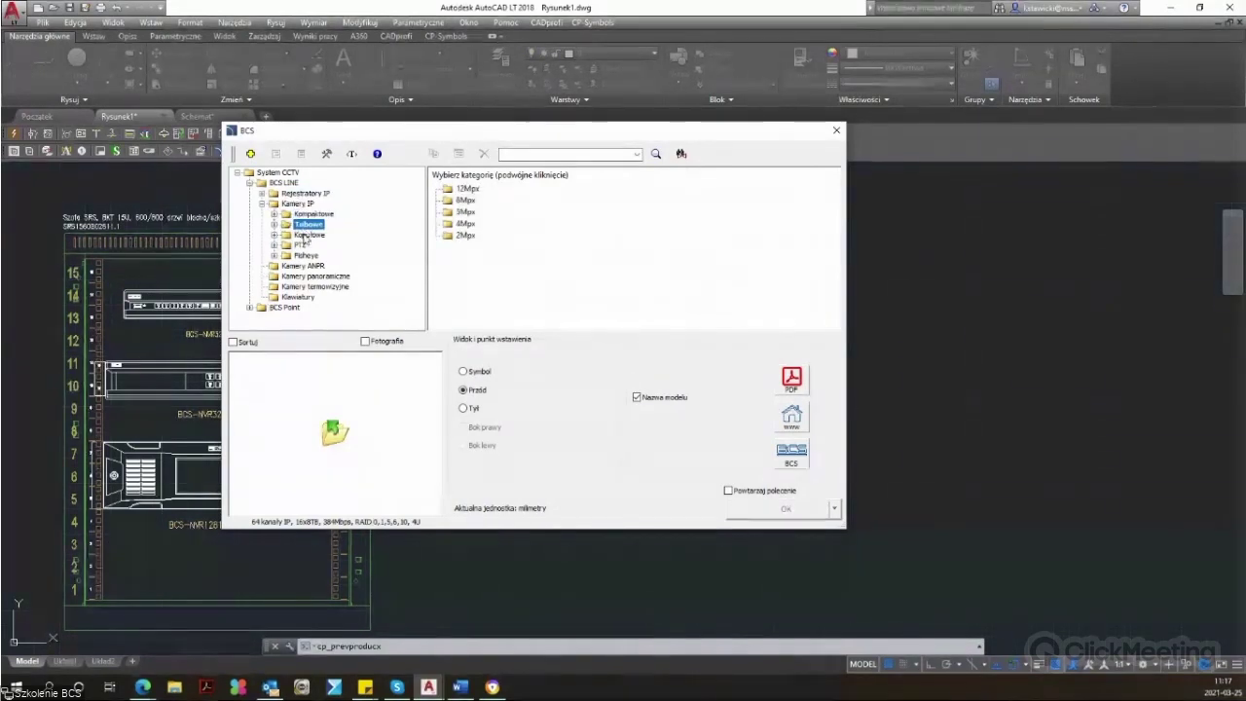
click(308, 255)
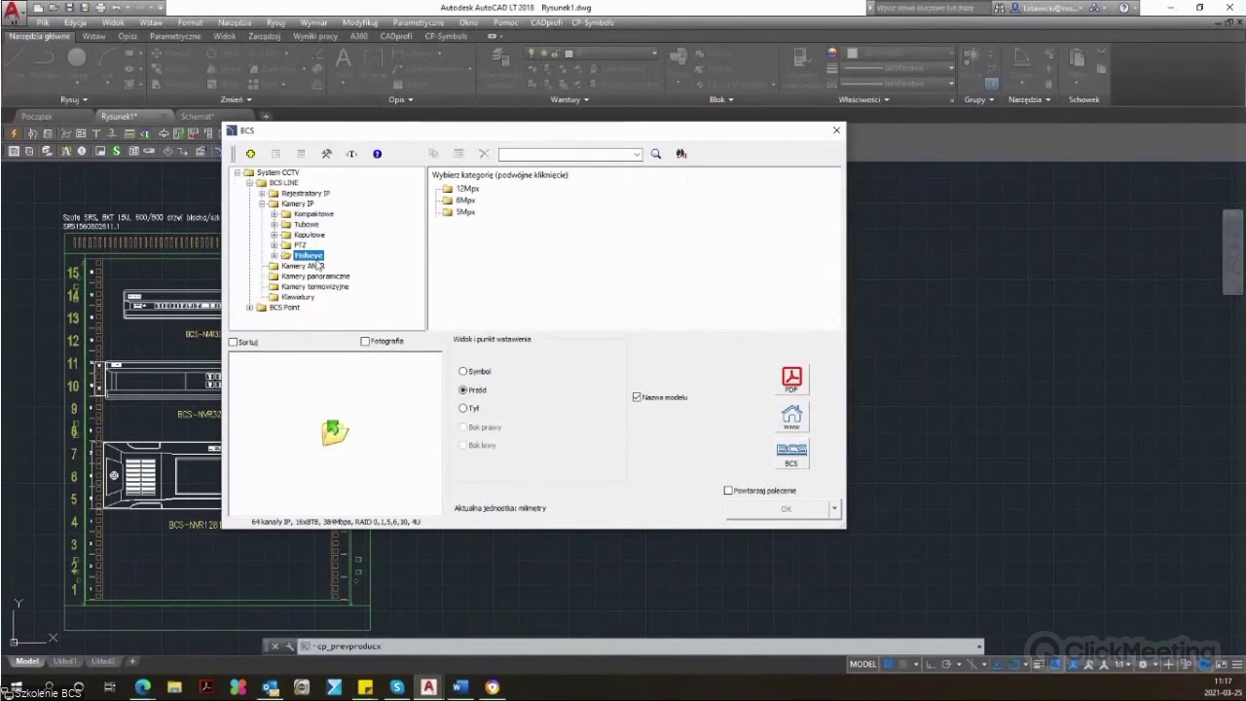
click(317, 266)
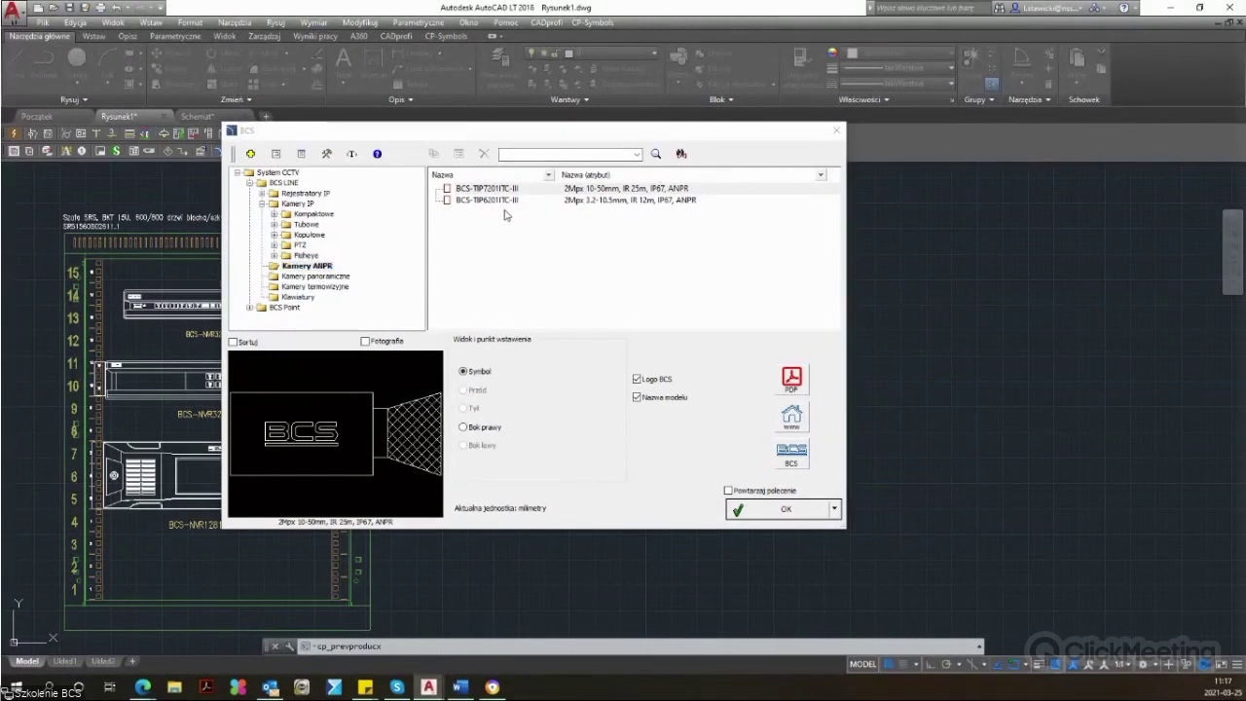
click(478, 429)
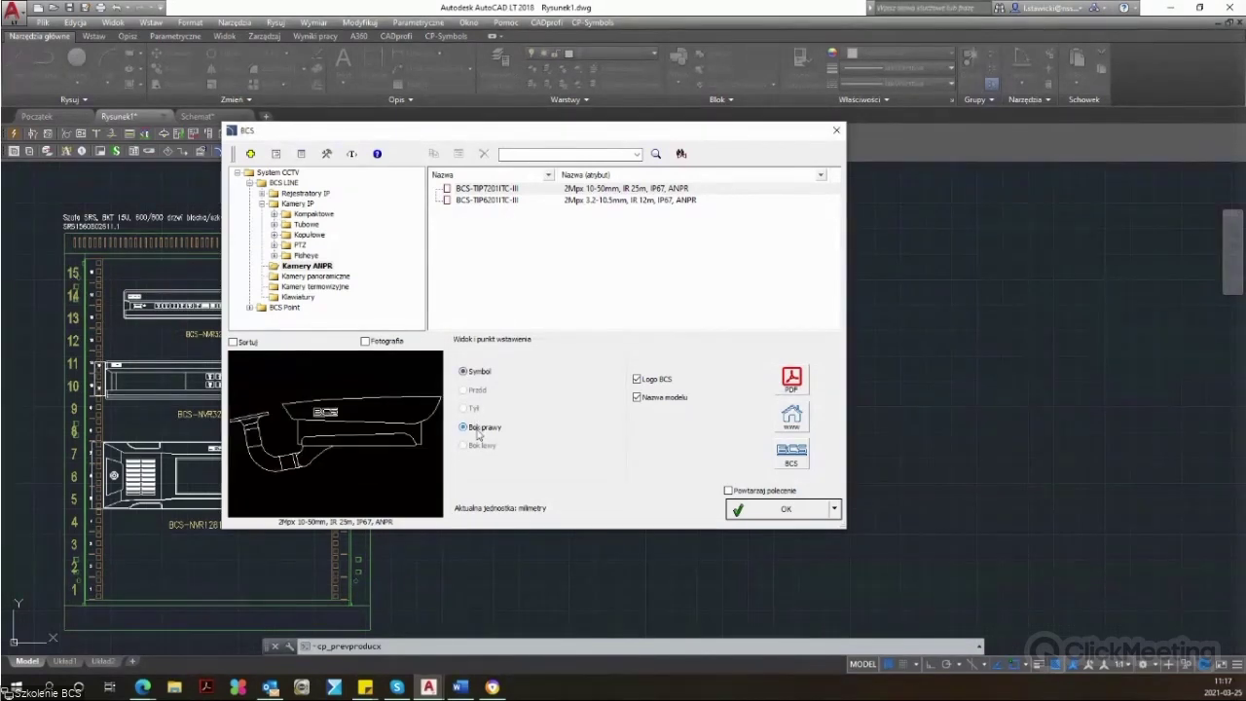
click(366, 343)
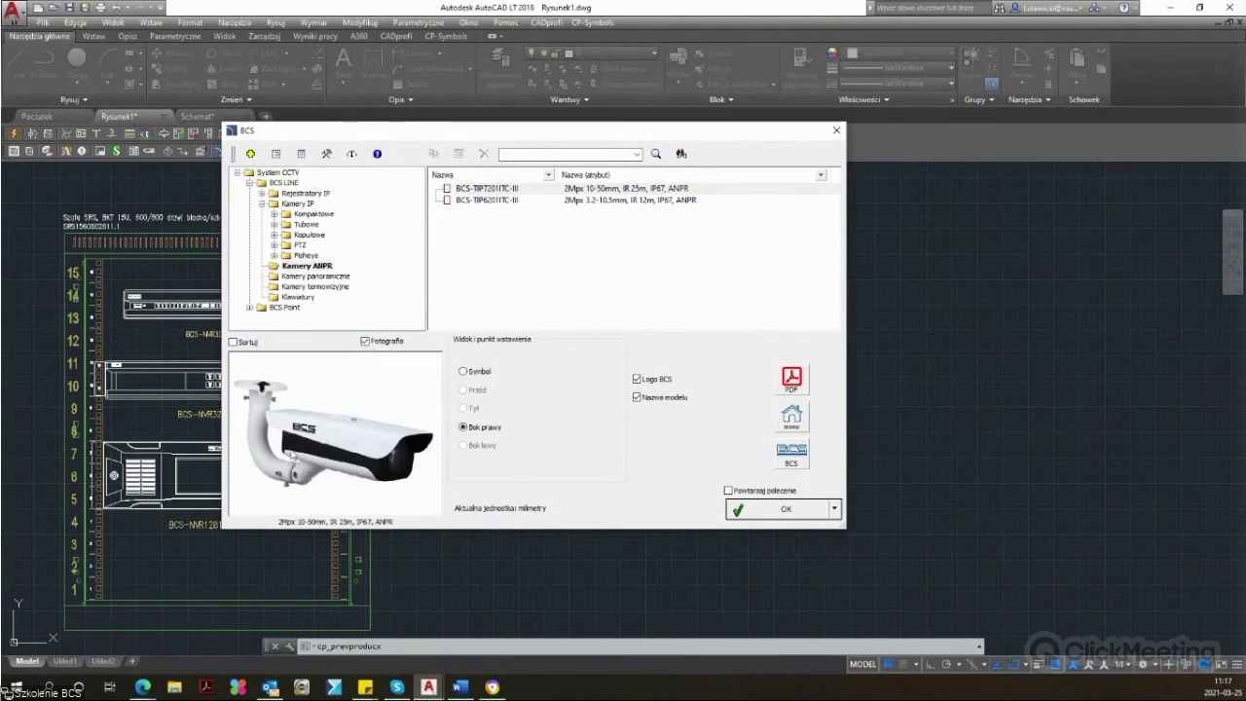
click(366, 342)
Step: Open the BCS-TIP7201ITC-III datasheet, scroll to page 2, mark the Montaż row, then close it
click(790, 382)
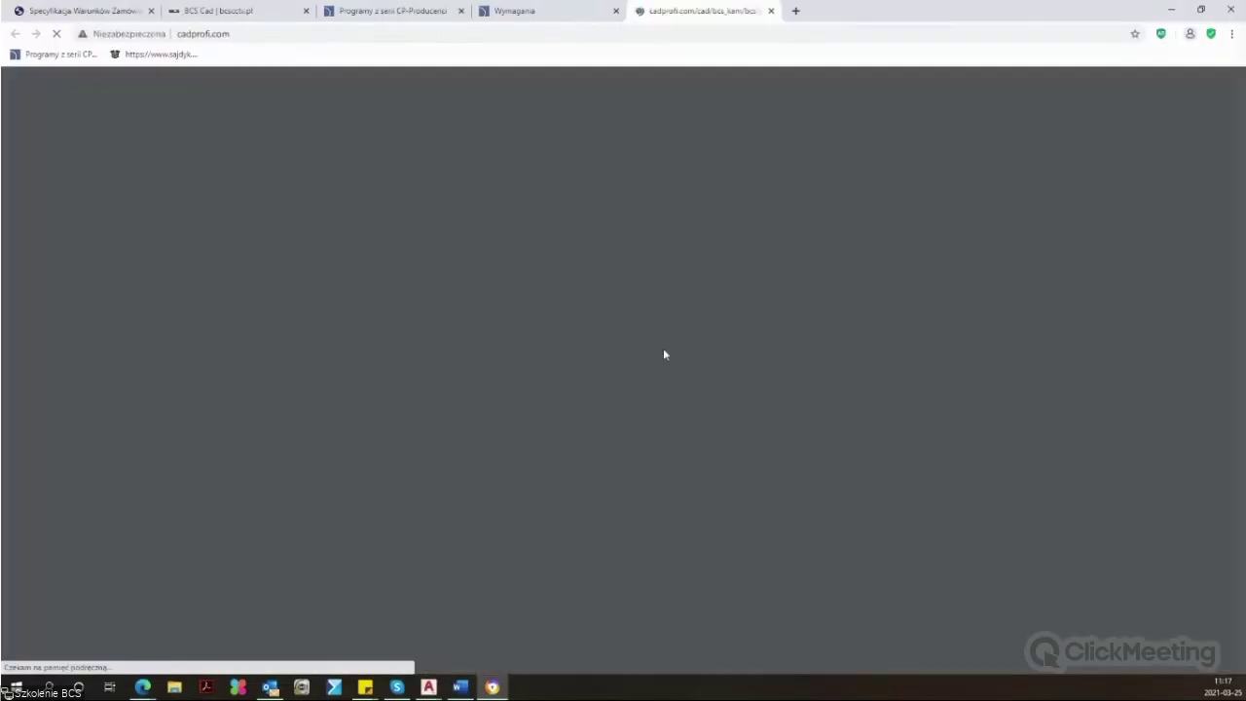
scroll(986, 379, down, 2)
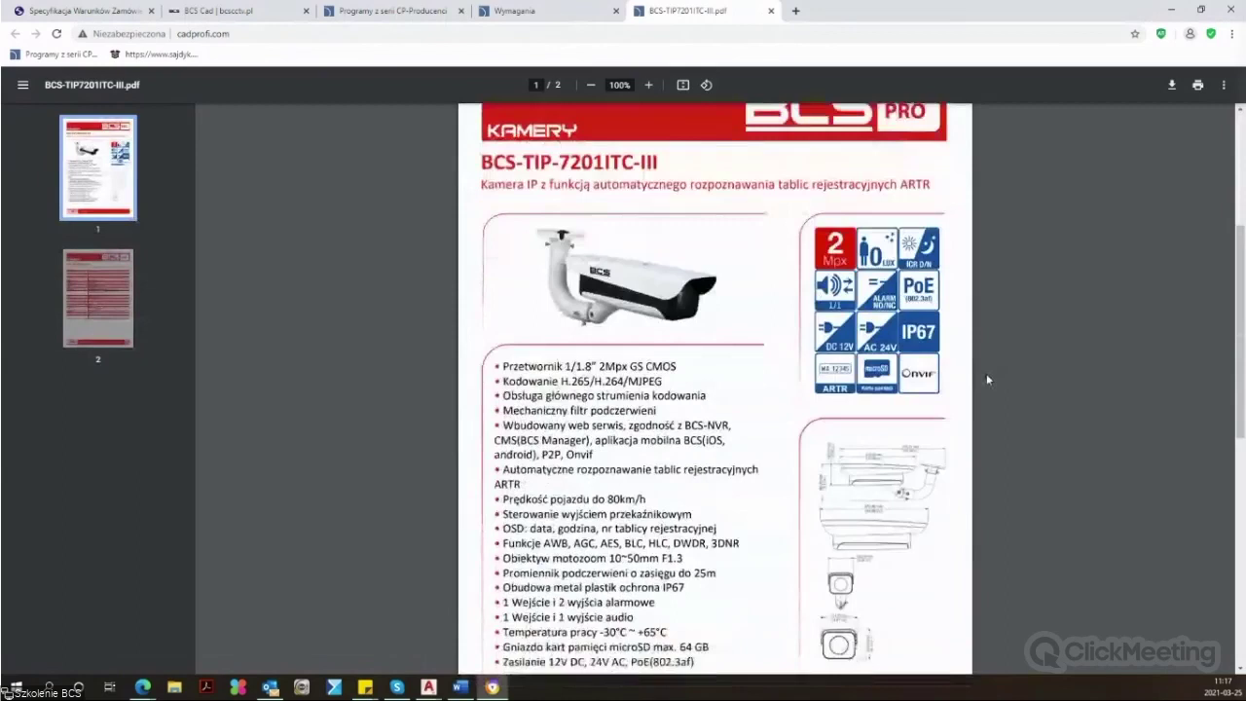
scroll(986, 379, down, 4)
scroll(983, 375, down, 1)
scroll(981, 375, down, 2)
scroll(978, 376, down, 1)
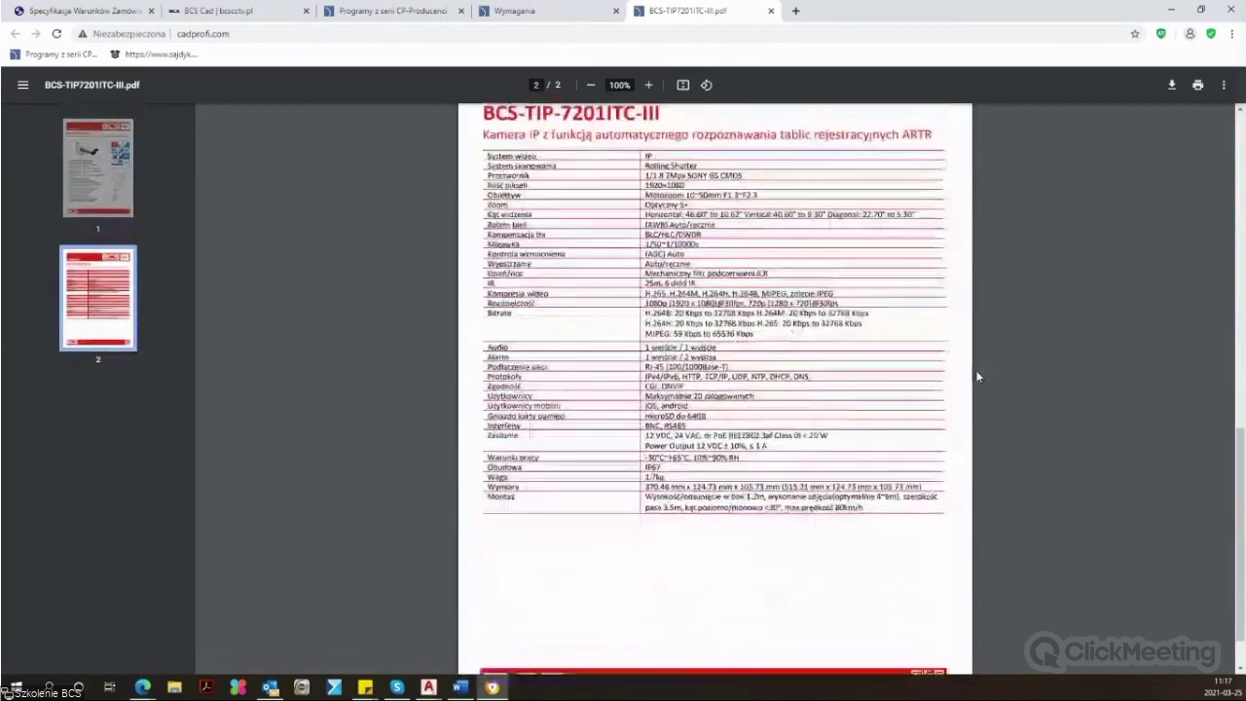
scroll(978, 377, down, 1)
drag(648, 440, 874, 476)
click(901, 476)
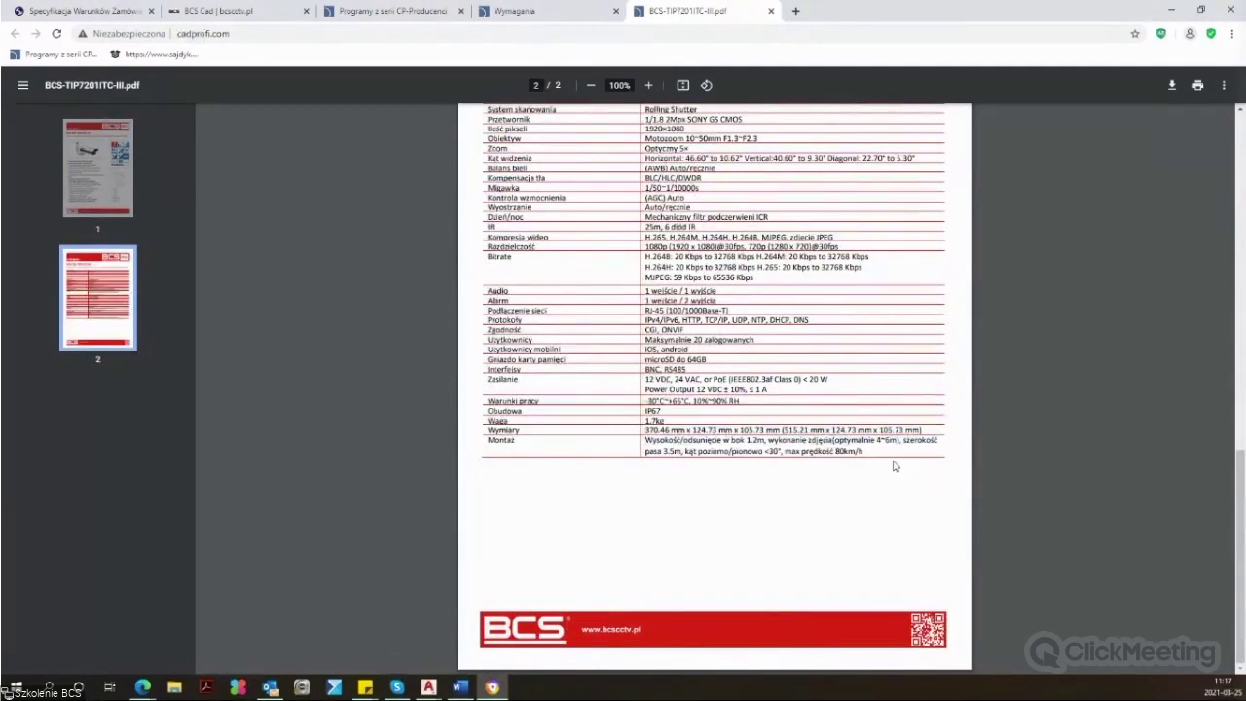
click(771, 12)
Step: Preview the panoramic camera as Symbol, Przód and Bok prawy
key(alt+Tab)
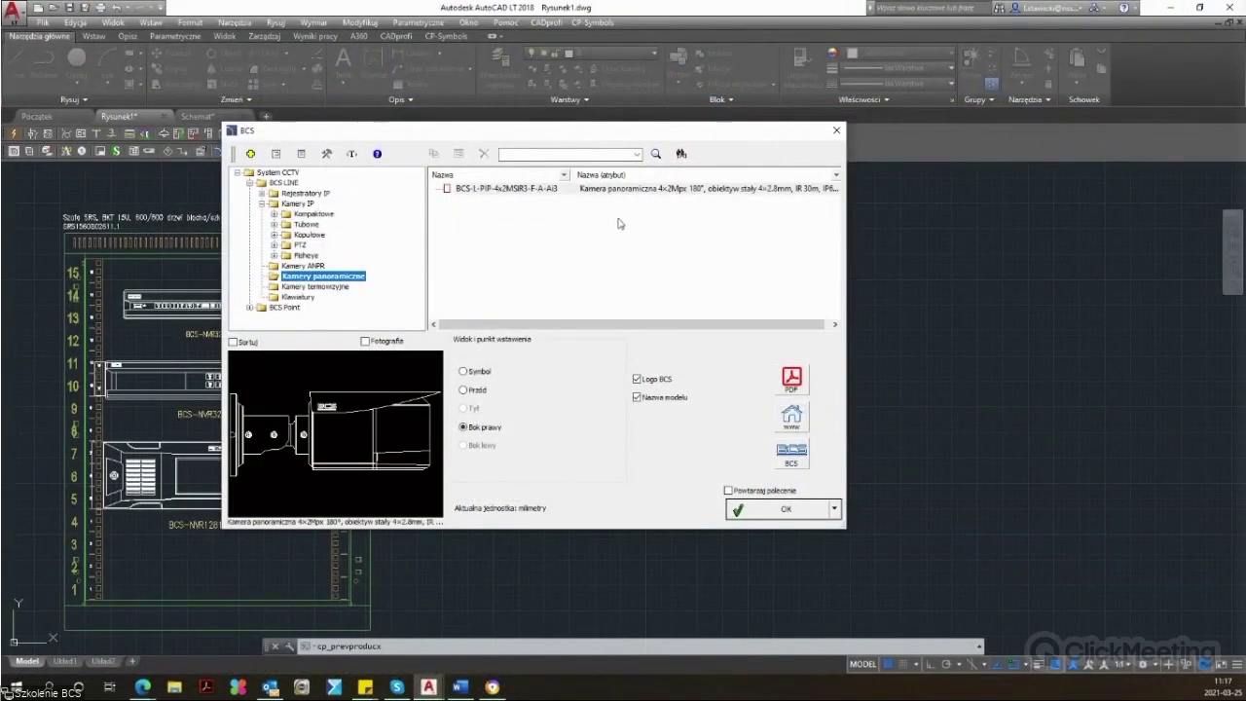
click(478, 371)
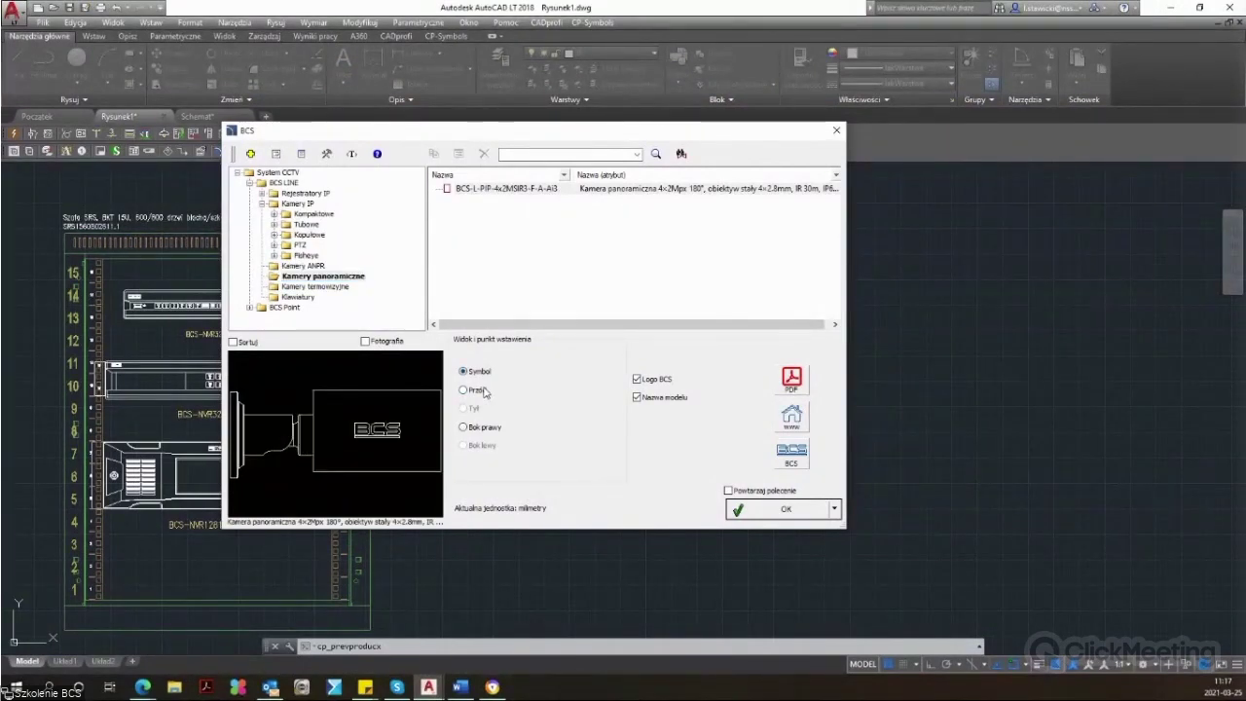
click(483, 390)
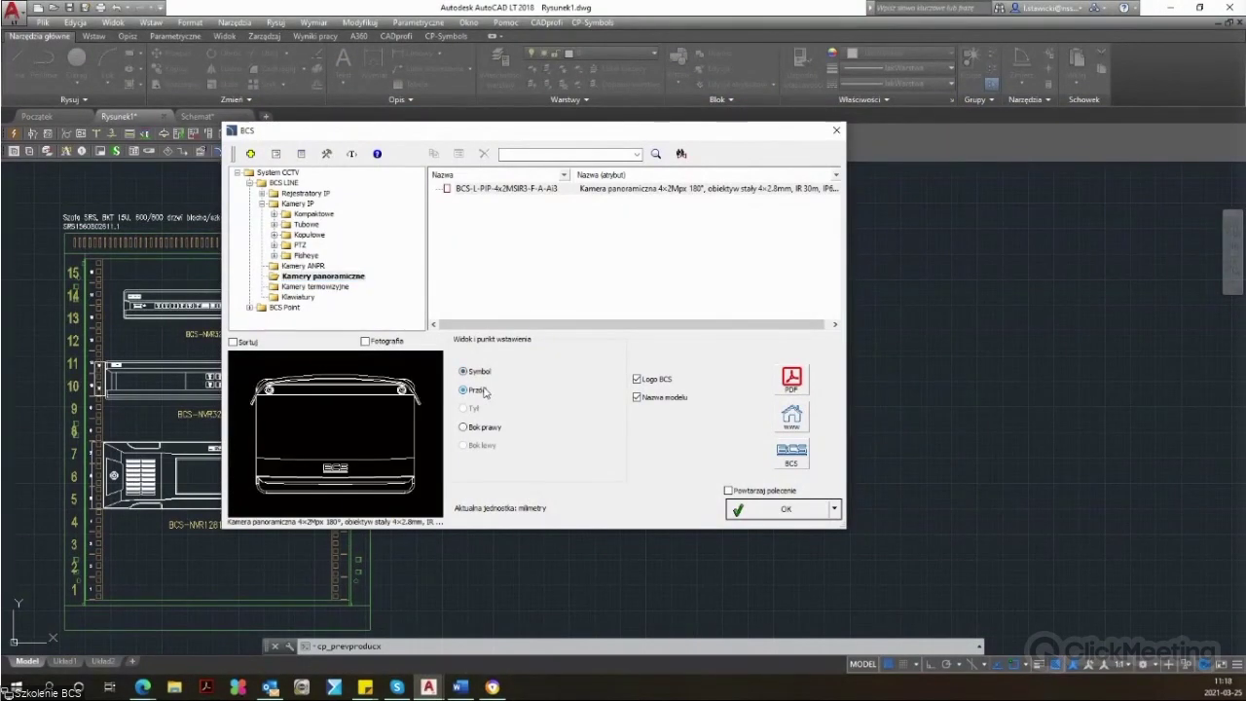
click(476, 426)
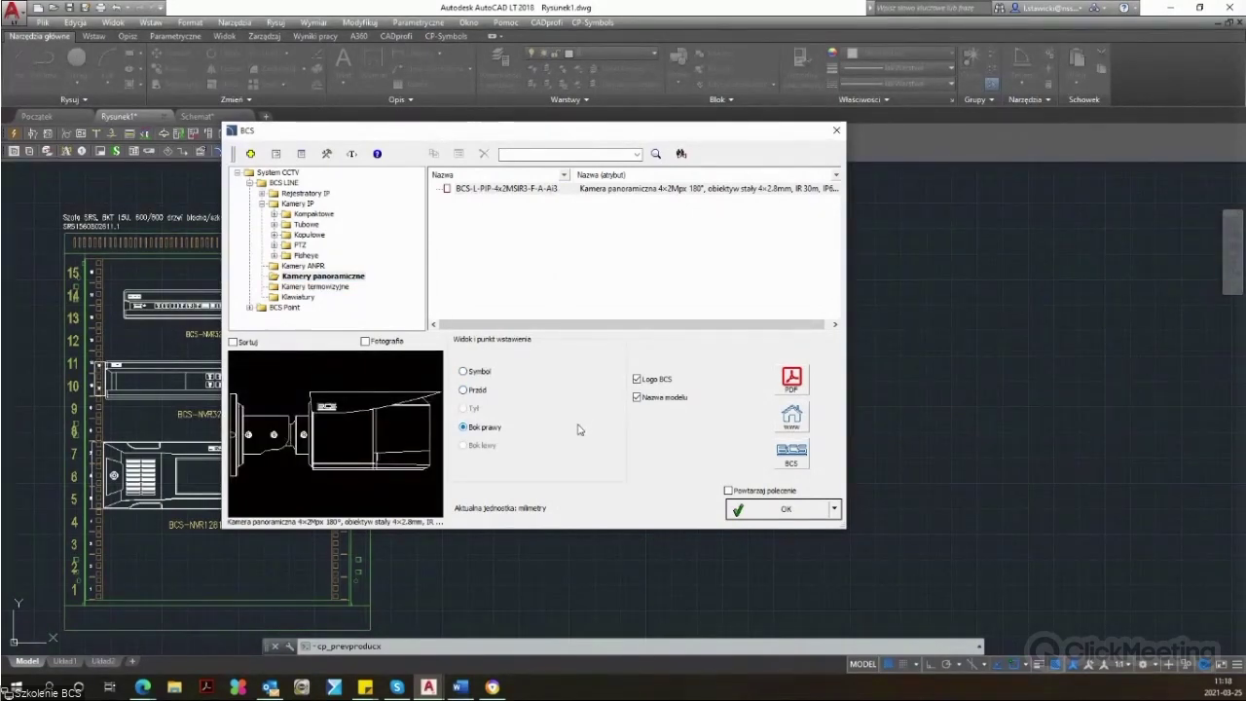
Step: List Kamery termowizyjne and compare the plain 2Mpx and temperature-measuring thermal cameras
click(324, 287)
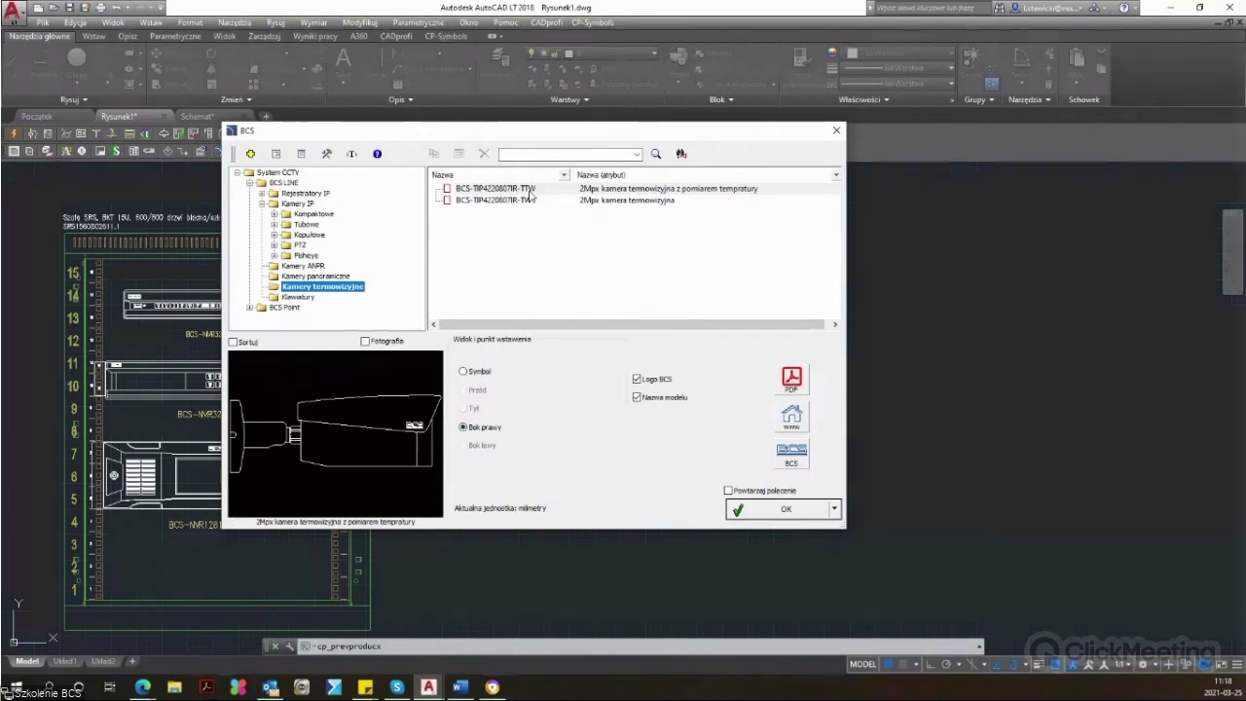
click(526, 202)
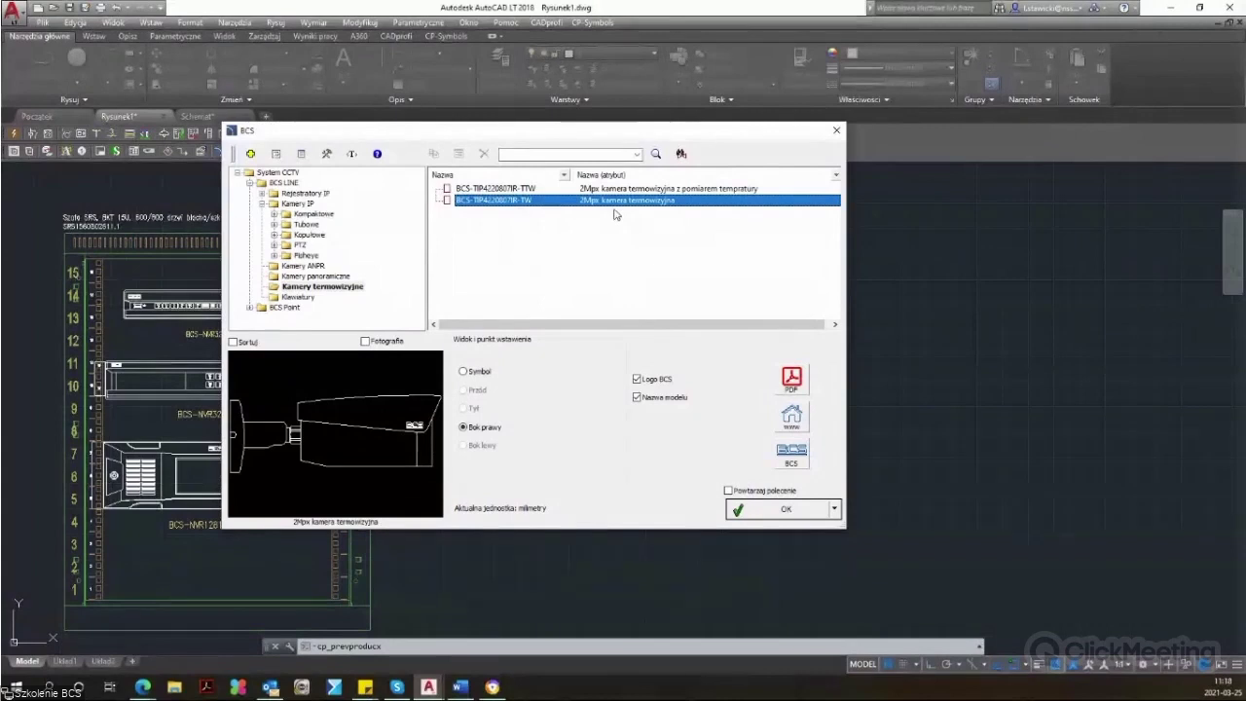
click(526, 188)
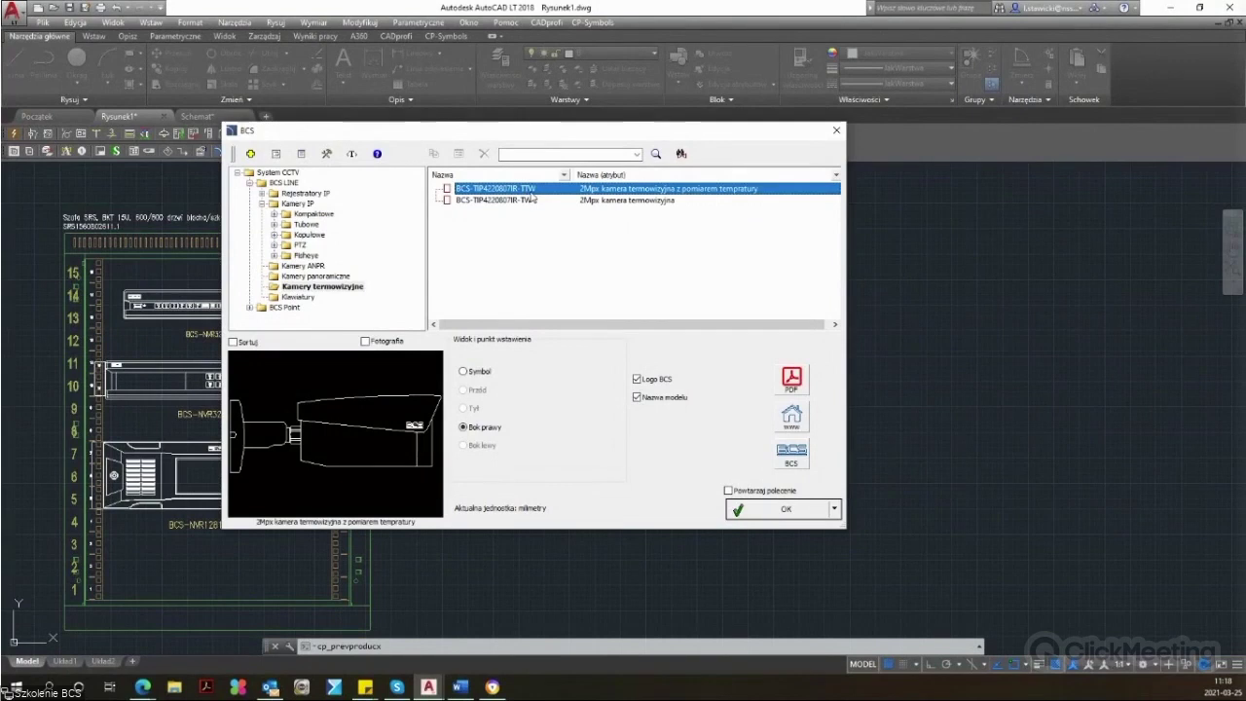
click(528, 201)
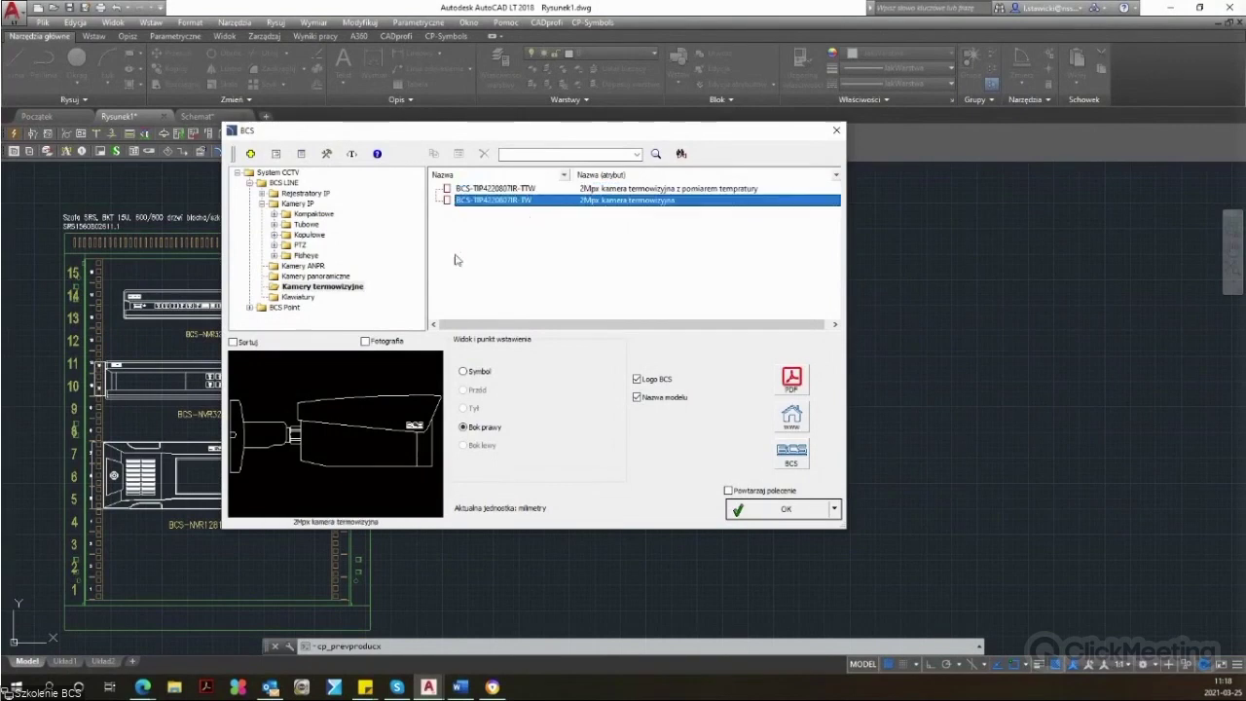
Step: Expand Kompaktowe and Tubowe, browsing the 12Mpx and 5Mpx compact and 8Mpx and 5Mpx tube cameras
click(275, 214)
click(313, 225)
click(313, 235)
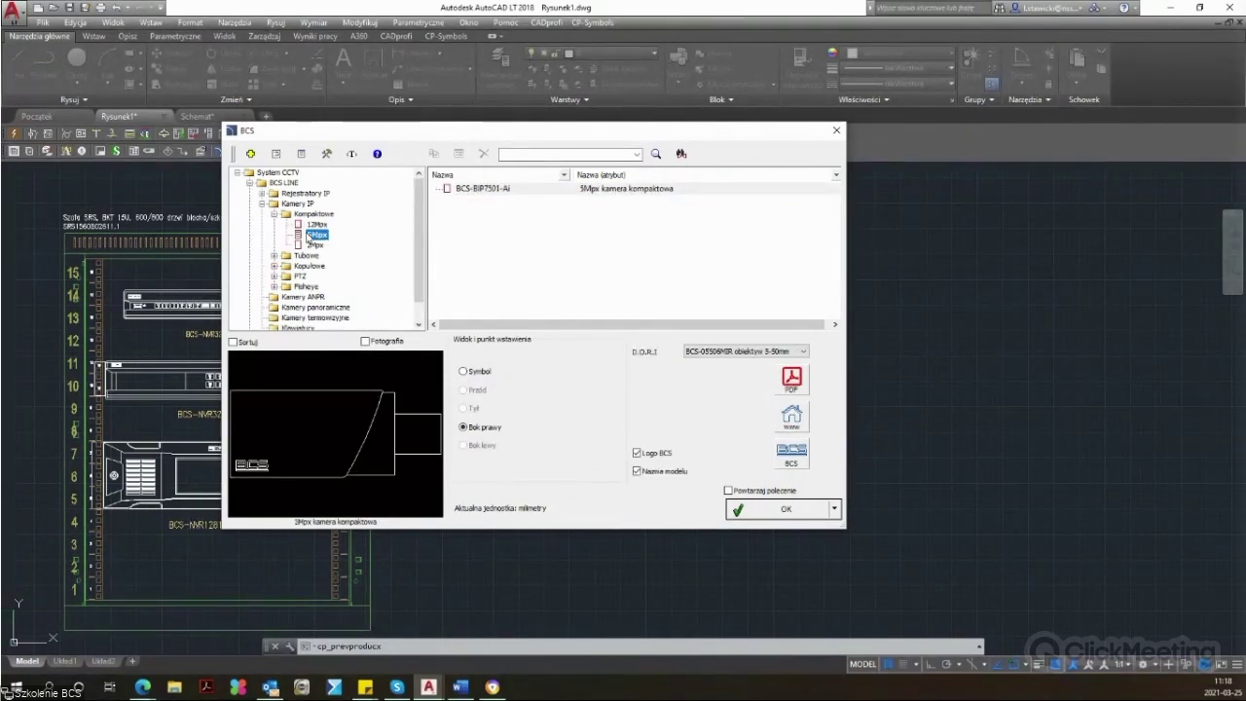
click(275, 255)
click(316, 277)
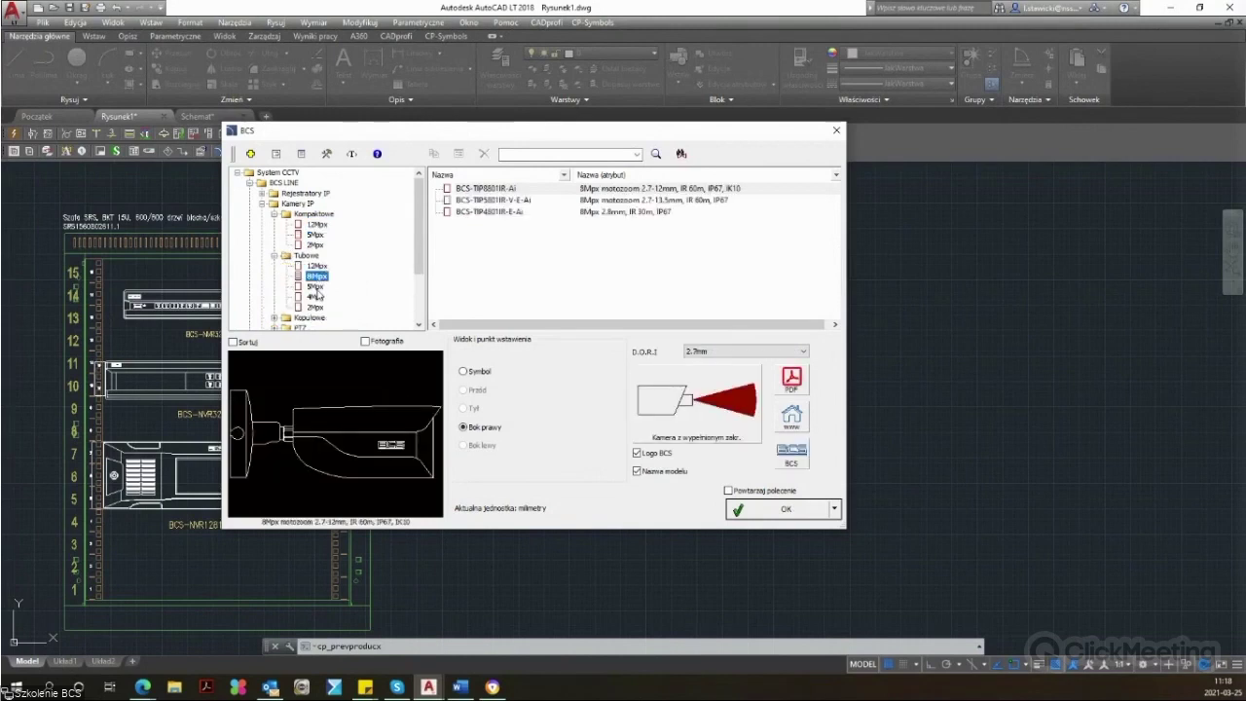
click(316, 288)
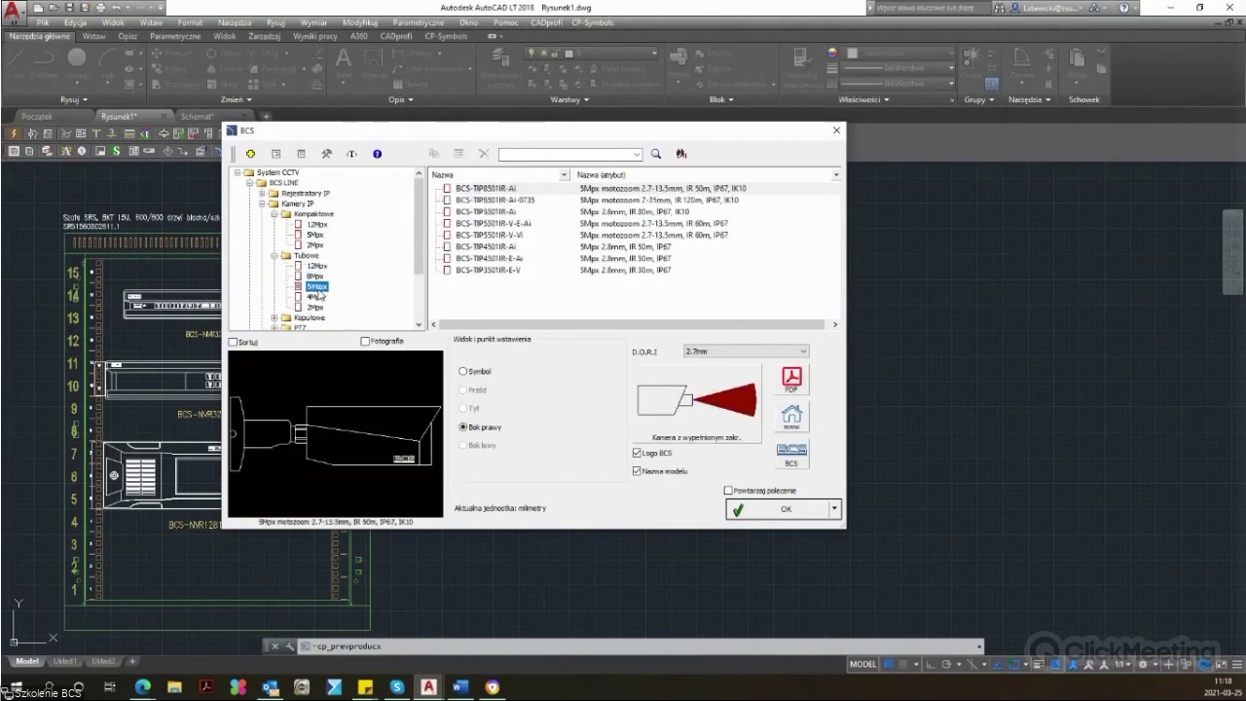
click(318, 225)
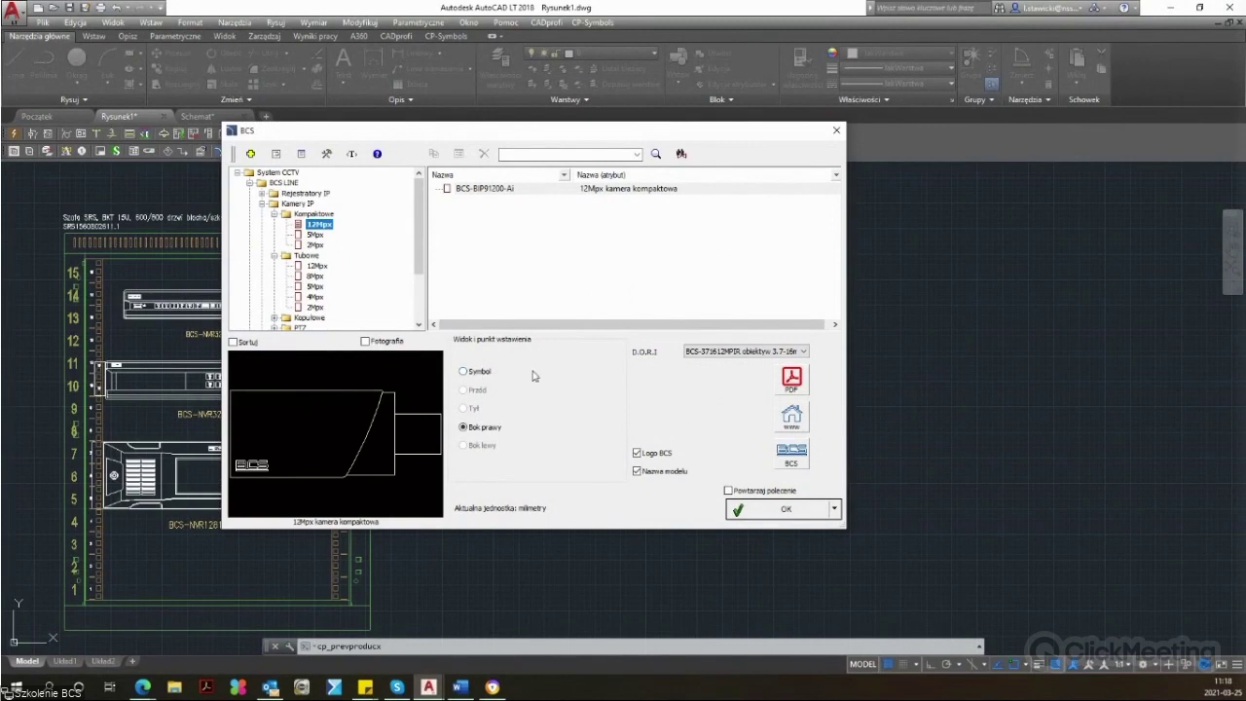
Step: Choose the 5Mpx compact BCS-BIP7501-Ai with the BCS-05506MIR 5-50mm D.O.R.I lens and confirm
click(709, 352)
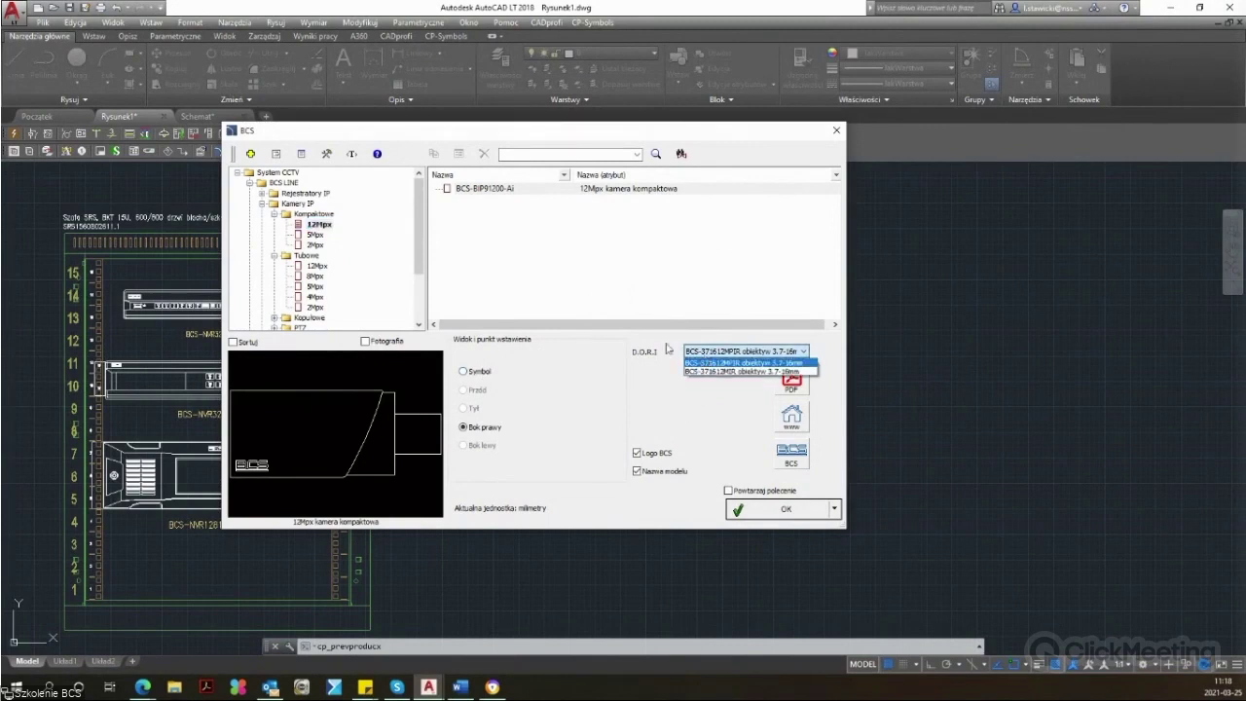
click(321, 243)
click(317, 237)
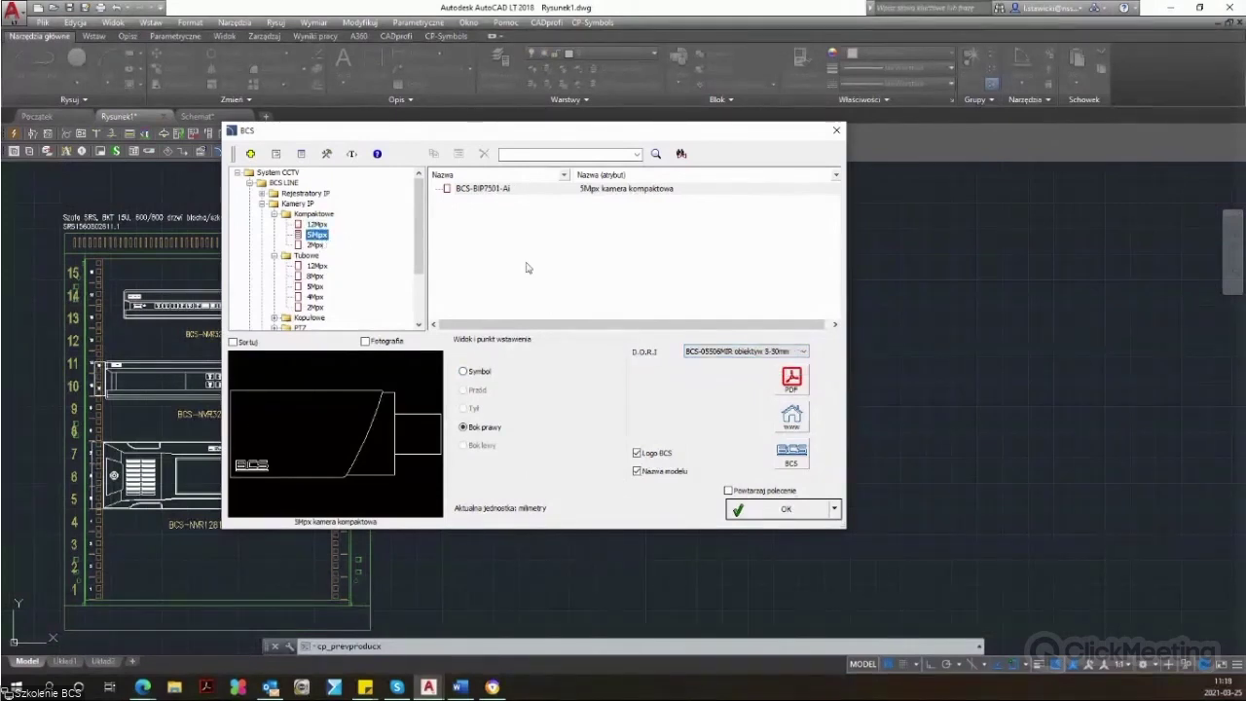
click(746, 353)
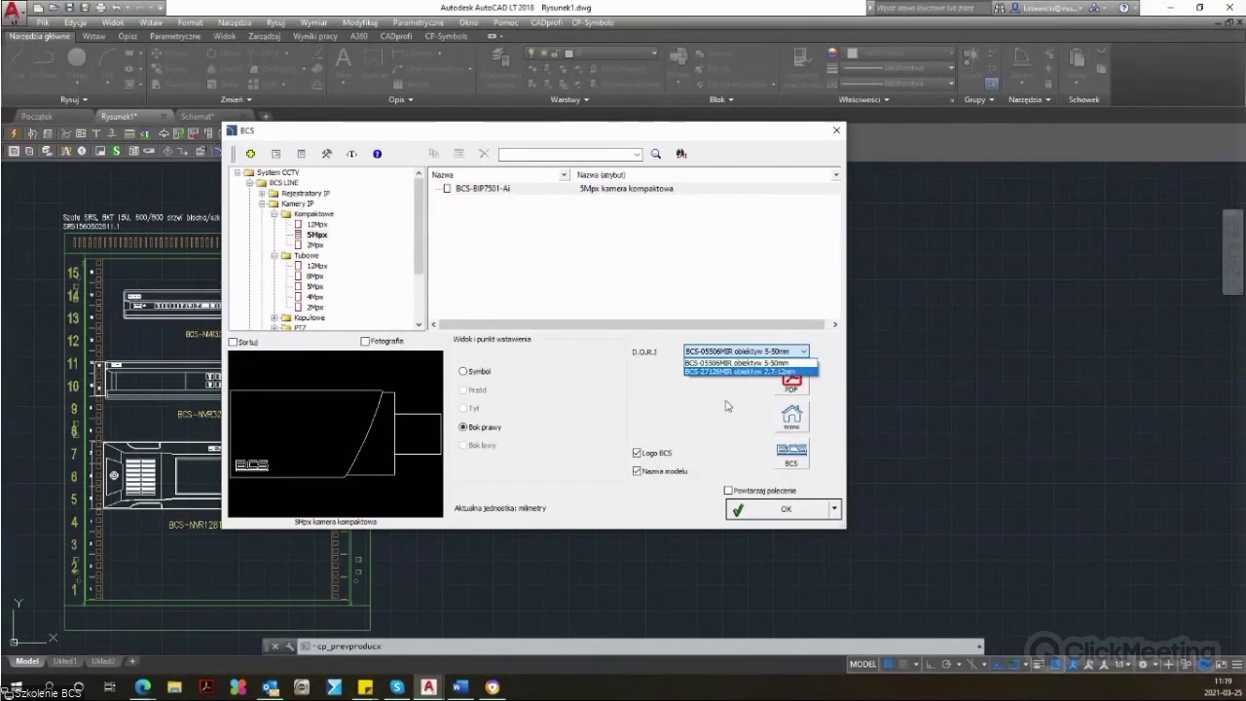
click(742, 362)
click(742, 354)
click(736, 386)
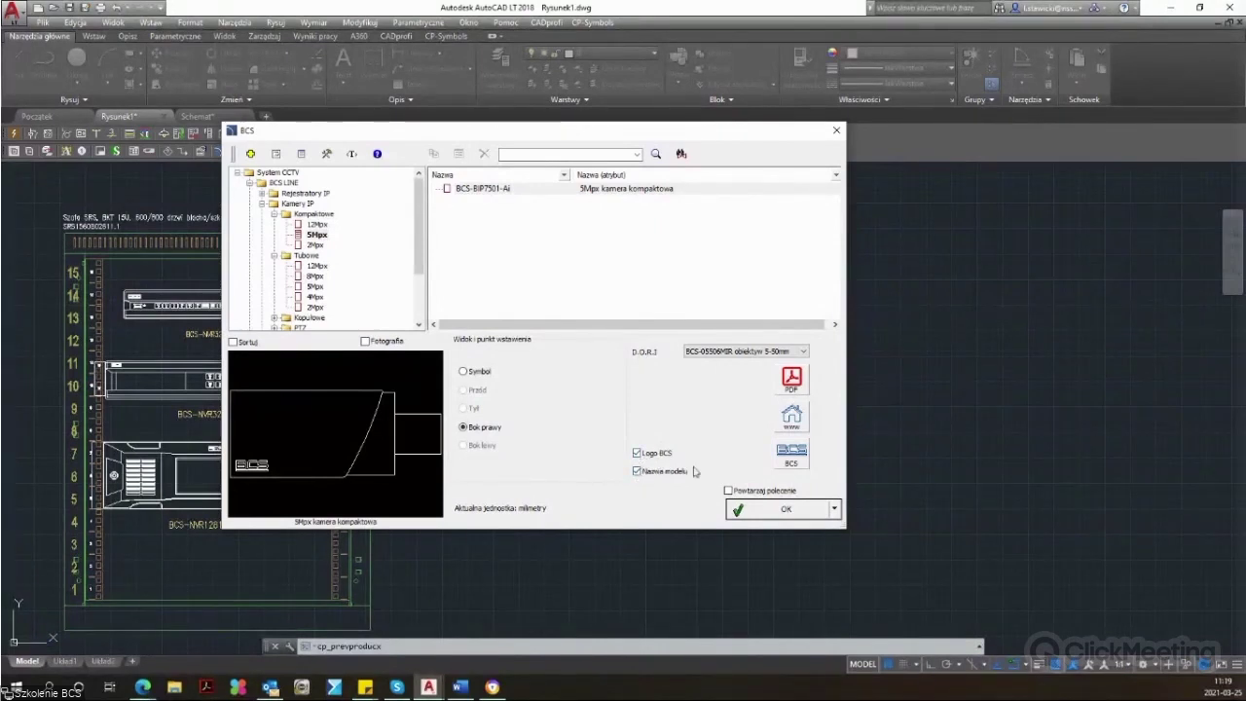
click(767, 510)
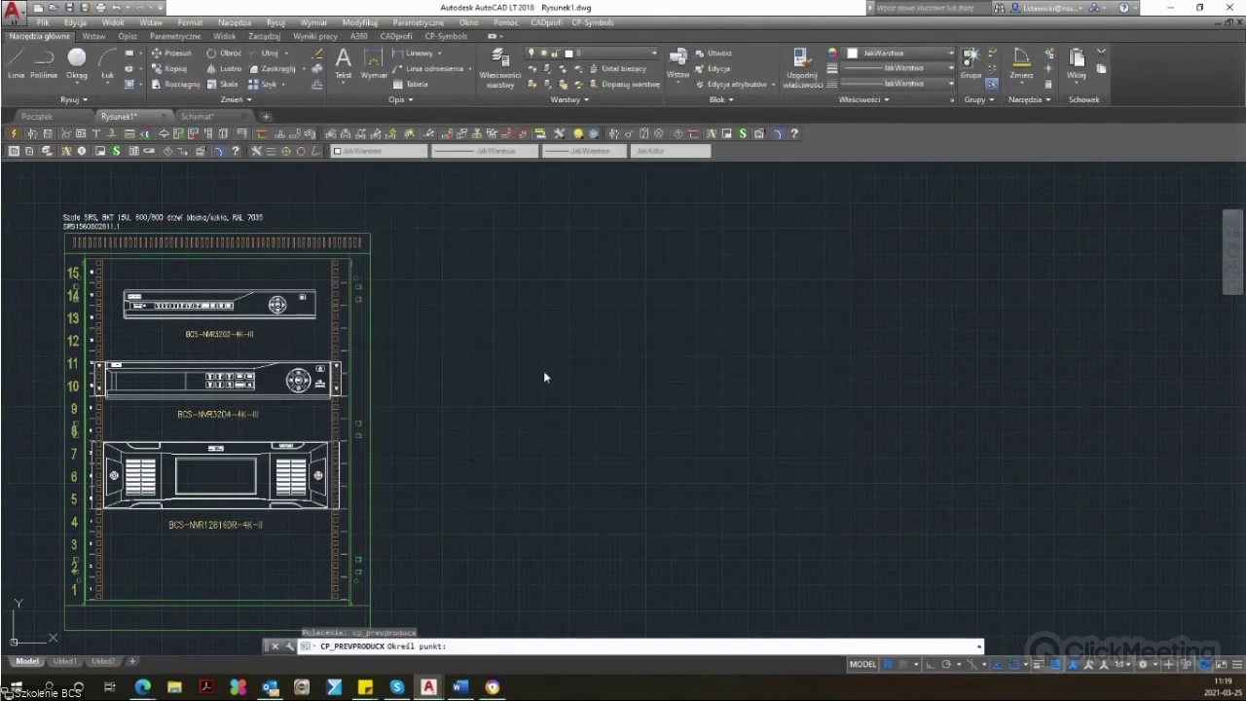
Step: Place the BCS-BIP7501-Ai camera block beside the rack at its insertion angle
click(489, 353)
click(581, 355)
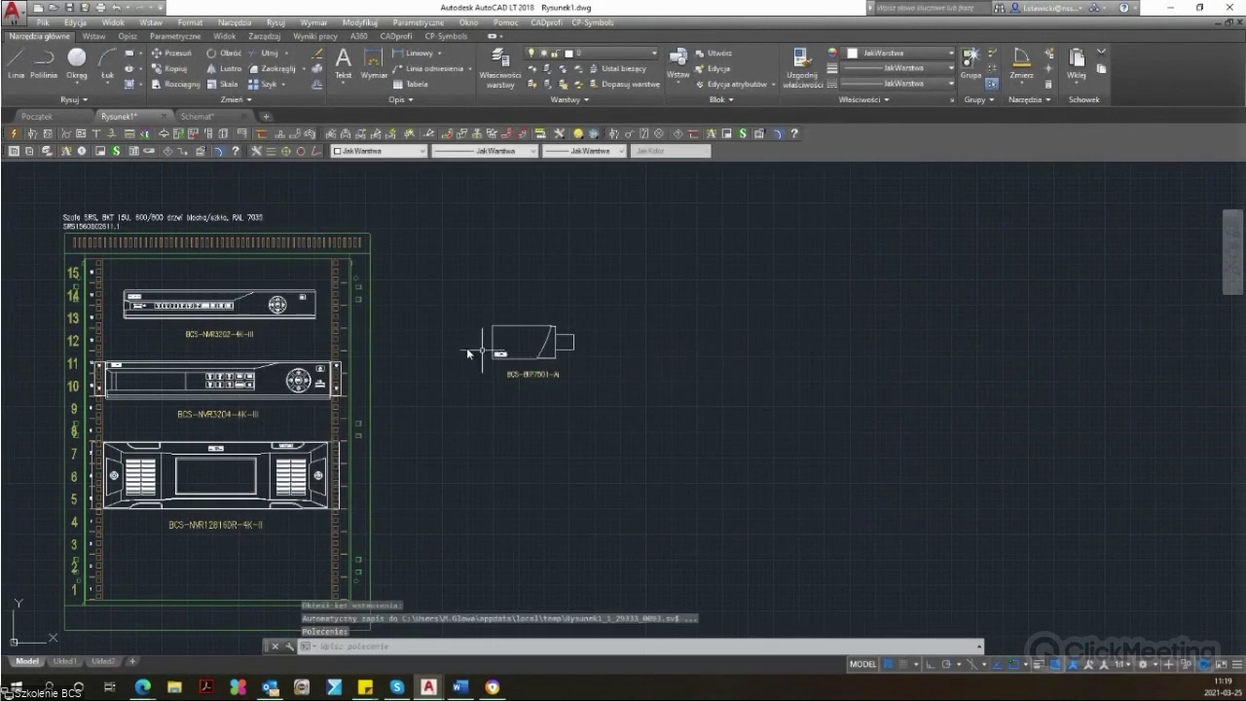
scroll(477, 346, up, 5)
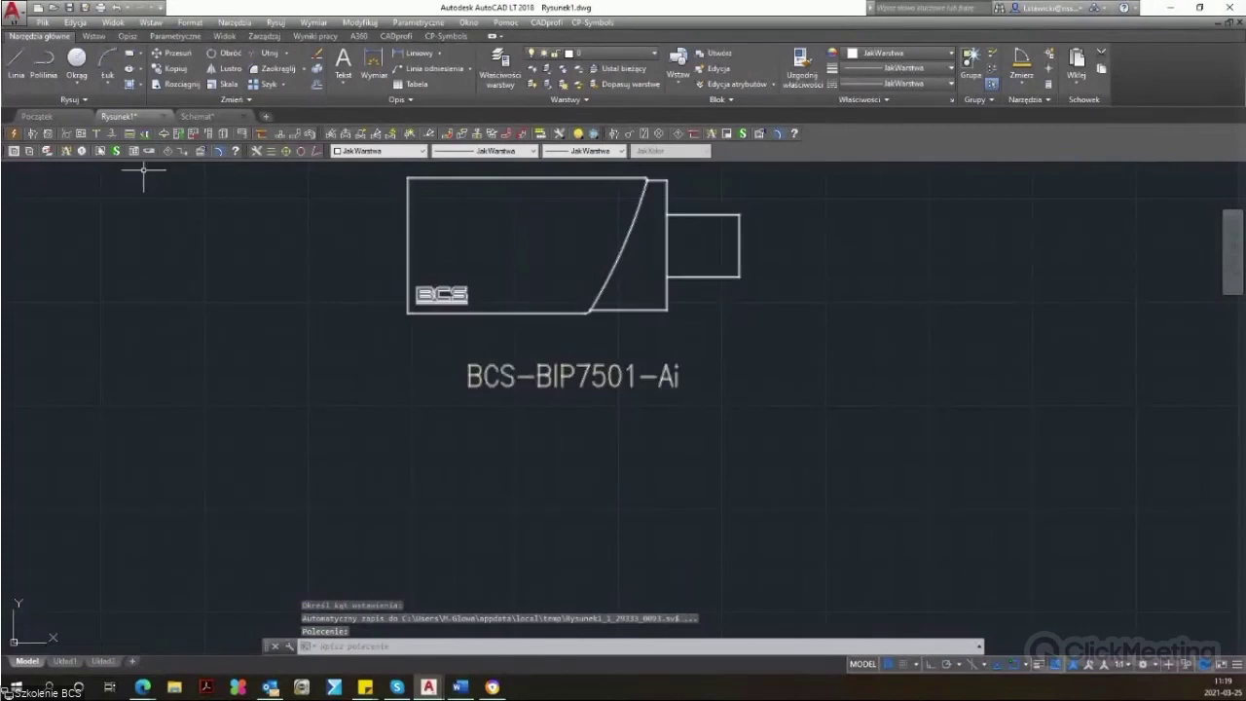
Step: Insert a second BCS-BIP7501-Ai camera beside the first, kept level with Ortho (F8)
key(Return)
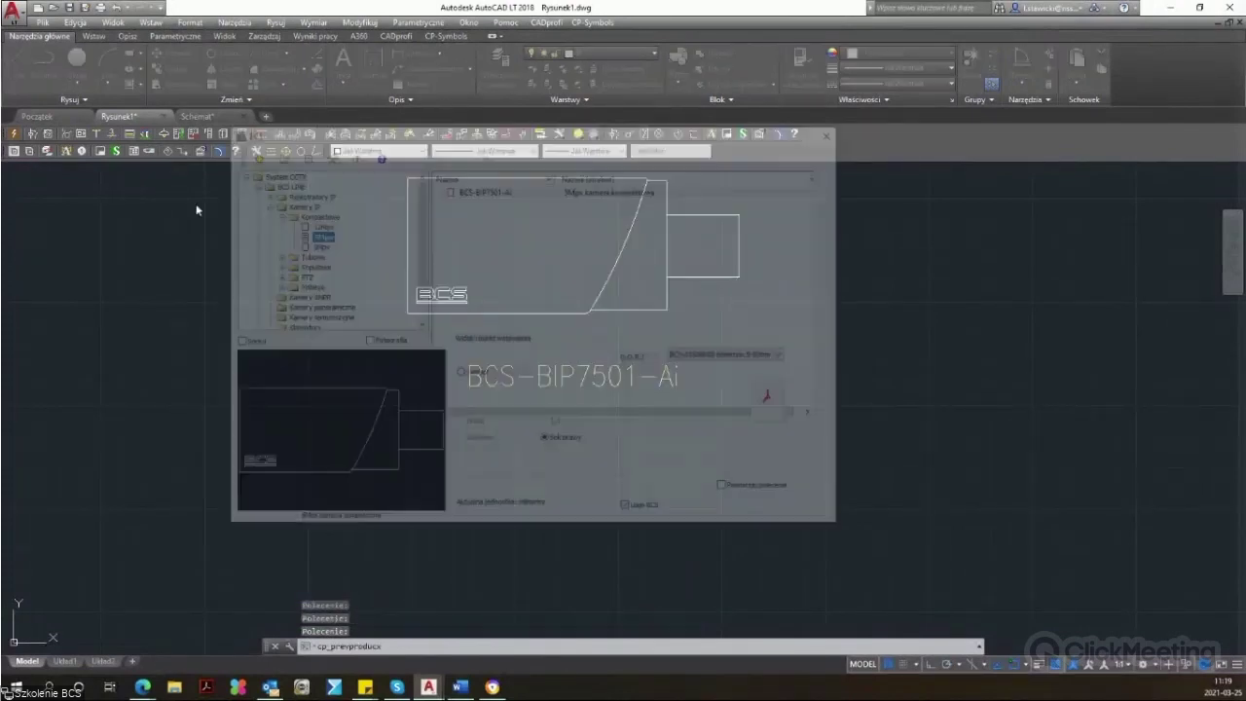
click(737, 506)
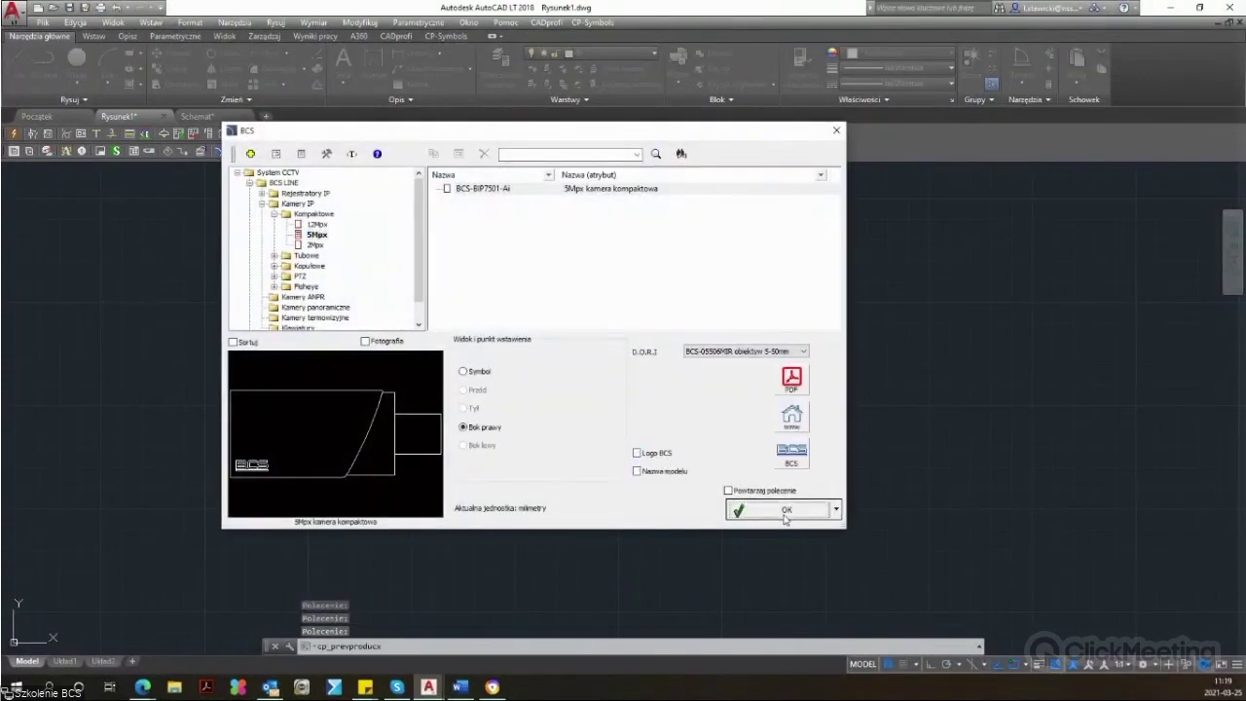
scroll(909, 327, down, 3)
middle_drag(746, 365, 445, 358)
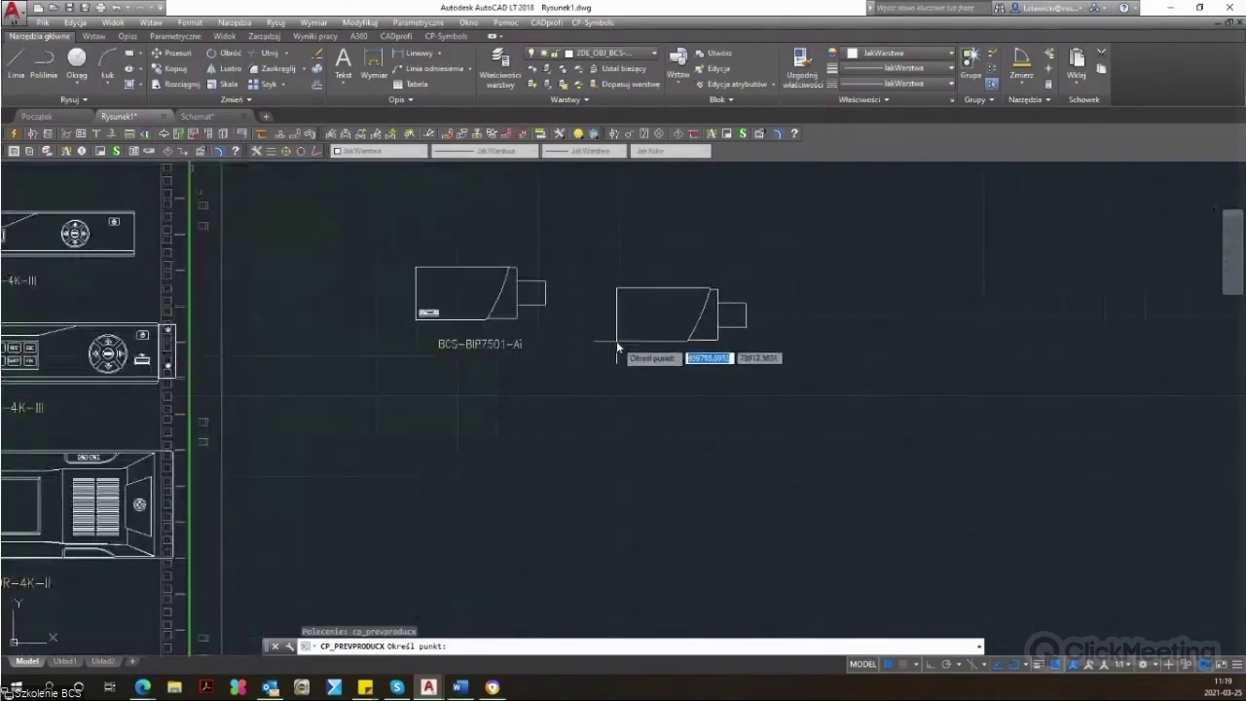
click(615, 340)
key(F8)
click(920, 520)
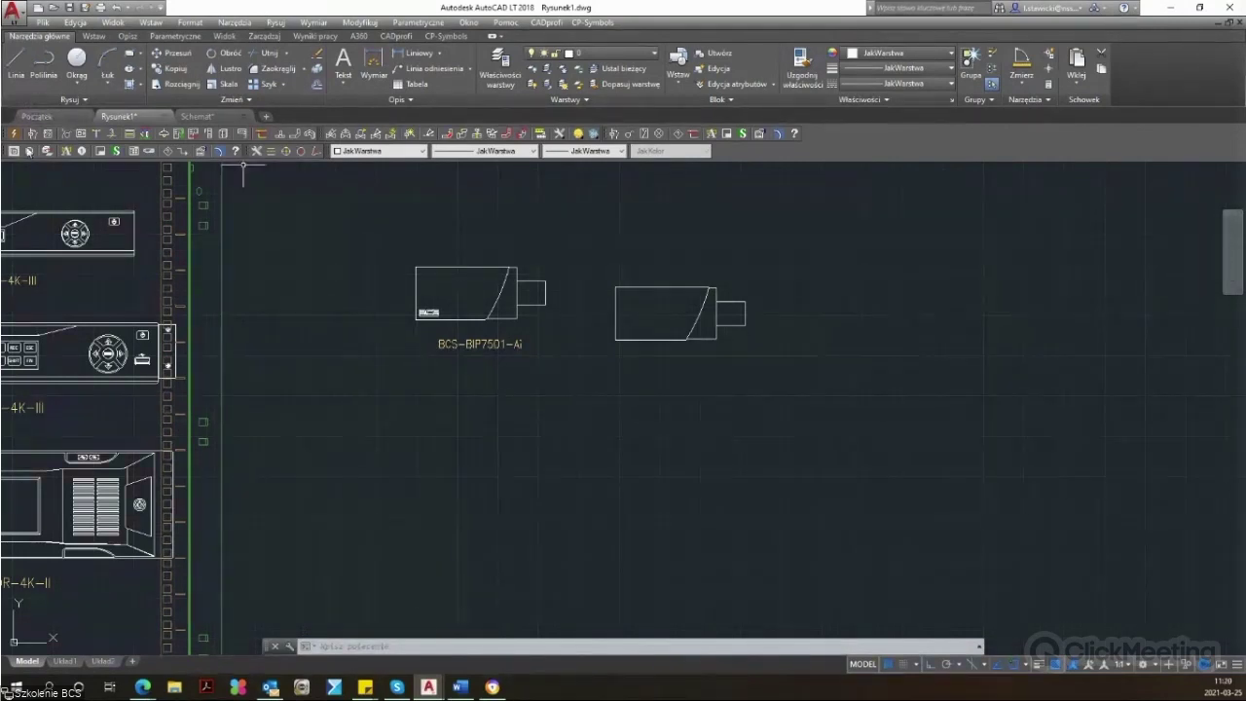
click(29, 151)
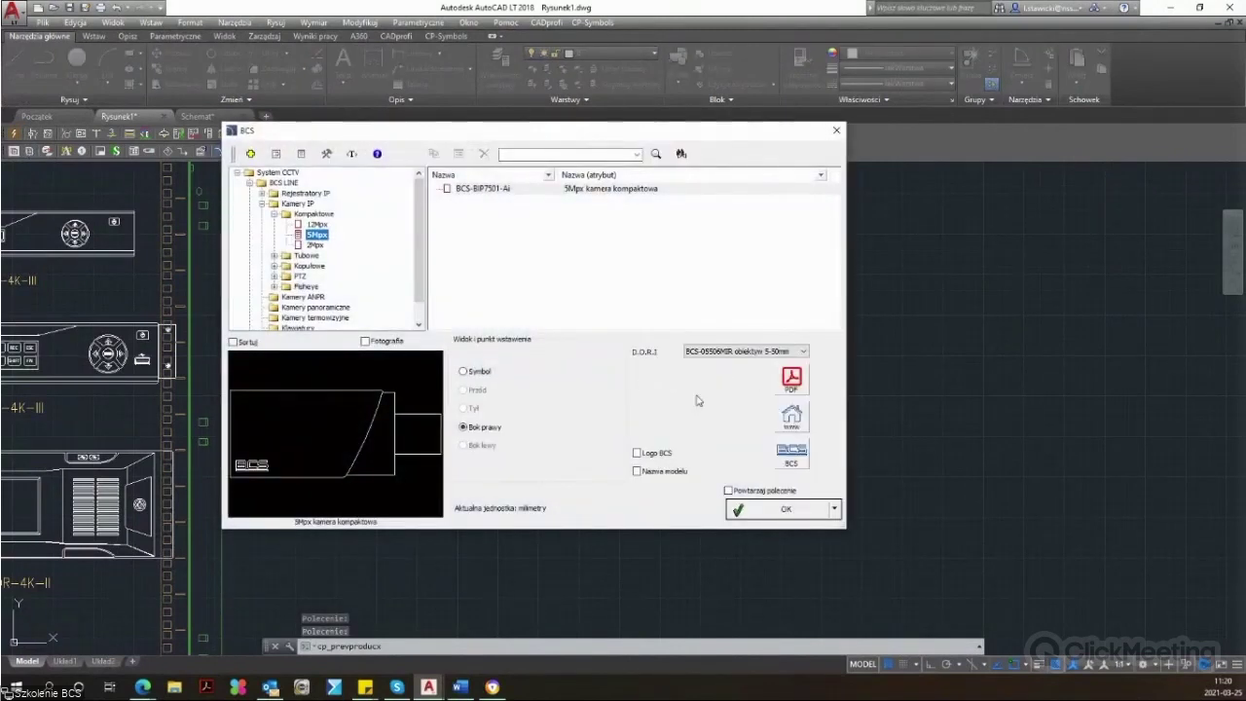
Step: Enable Logo BCS and Nazwa modelu, then select the 5Mpx tube camera BCS-TIP8501IR-Ai
click(638, 452)
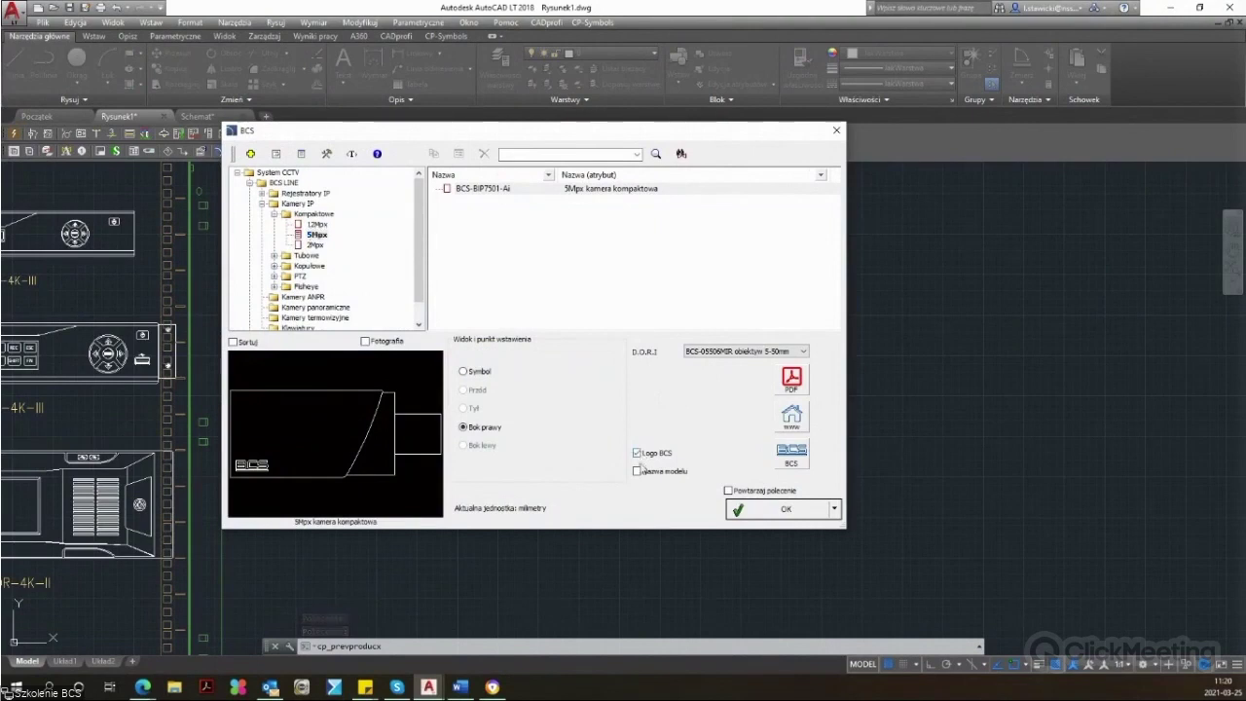
click(637, 471)
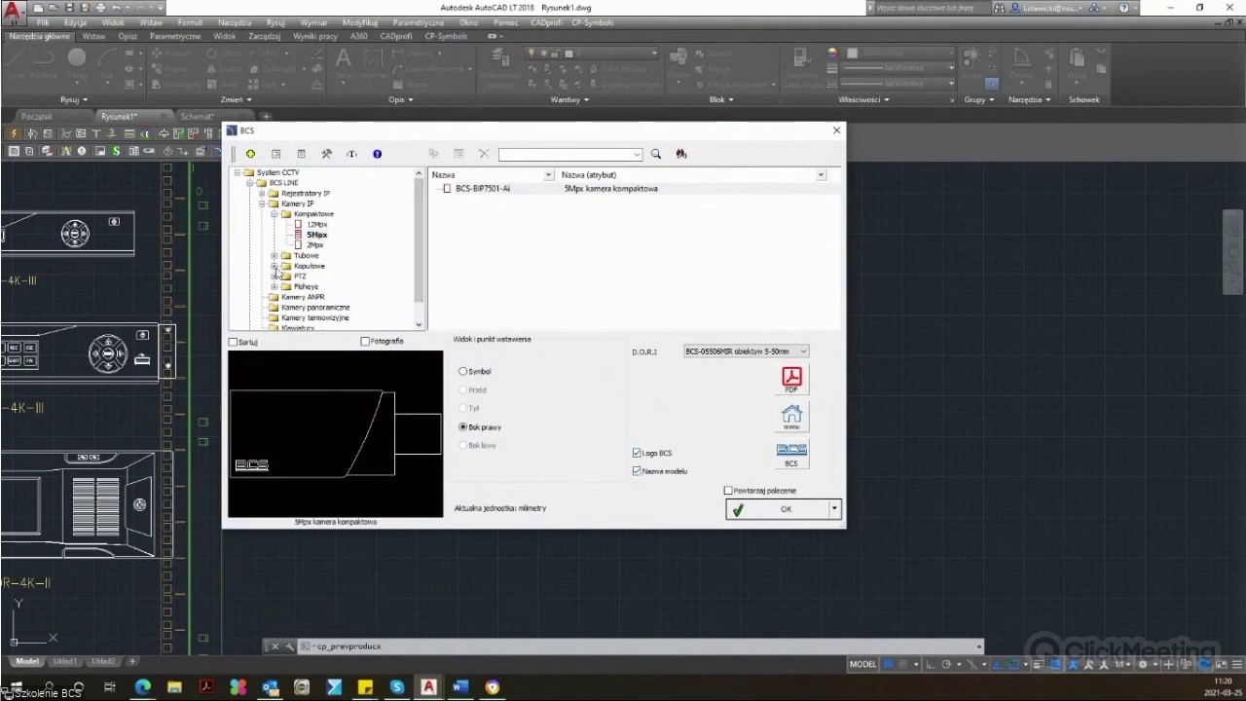
click(273, 213)
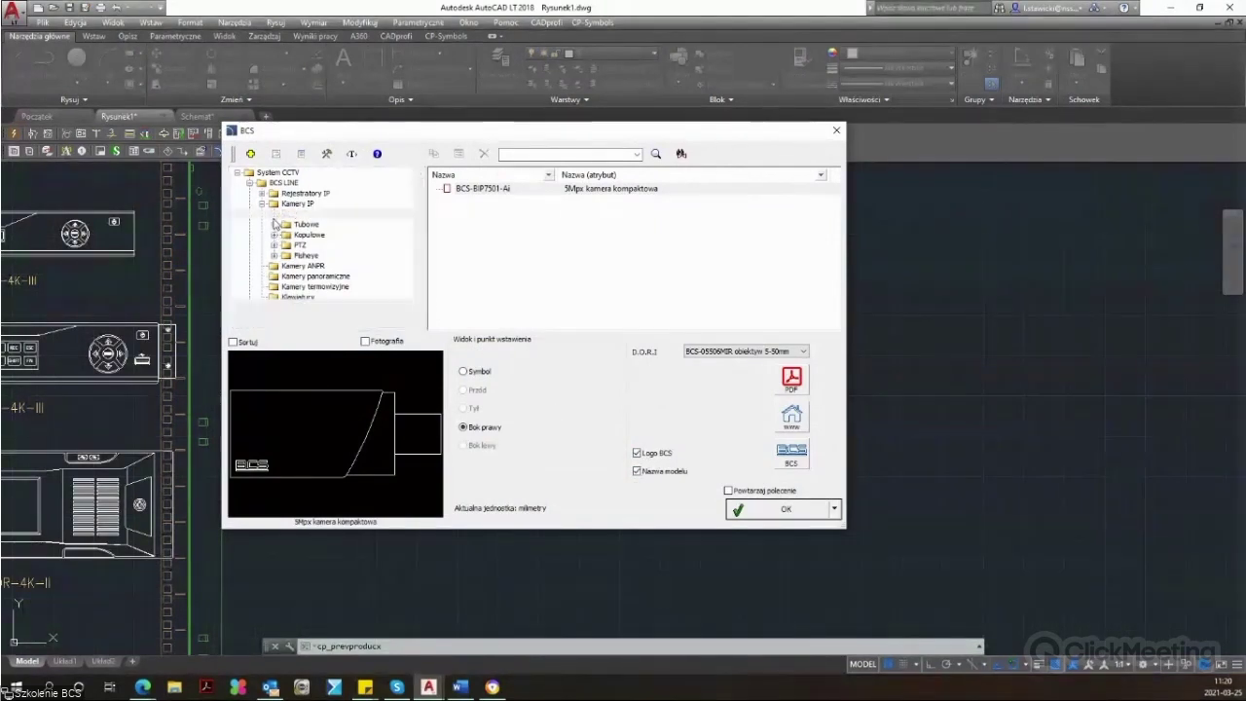
click(273, 224)
click(315, 255)
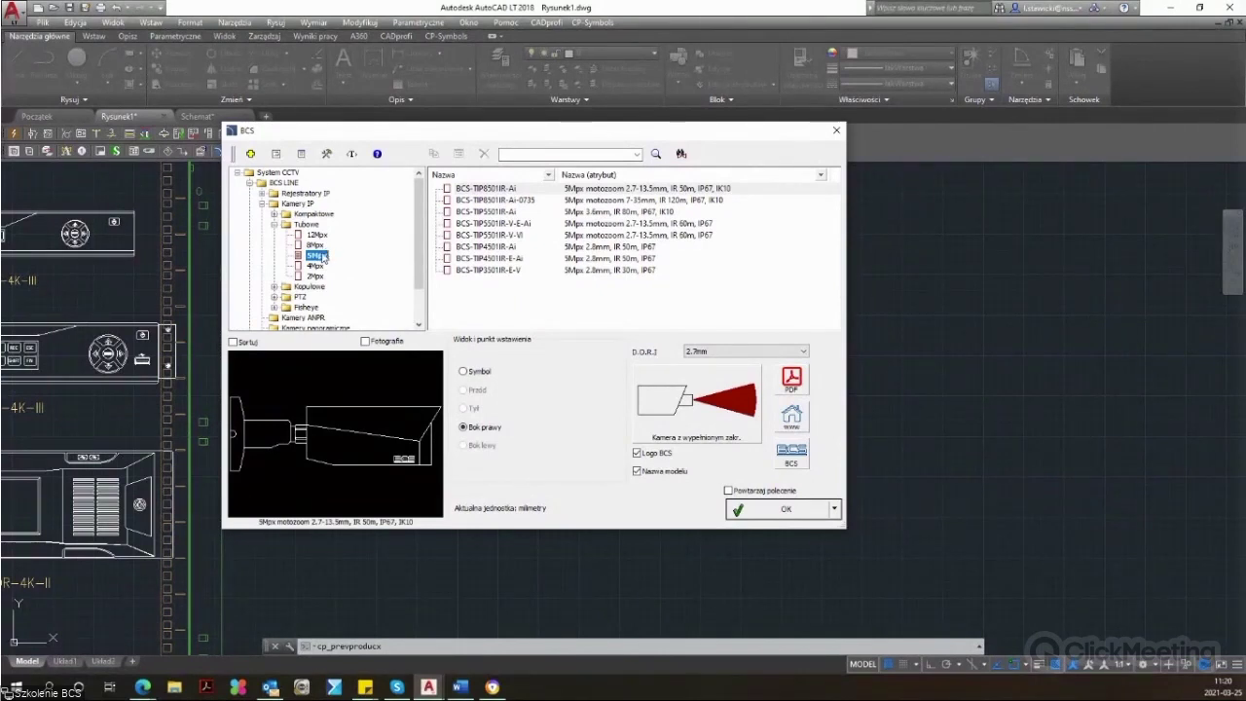
click(628, 309)
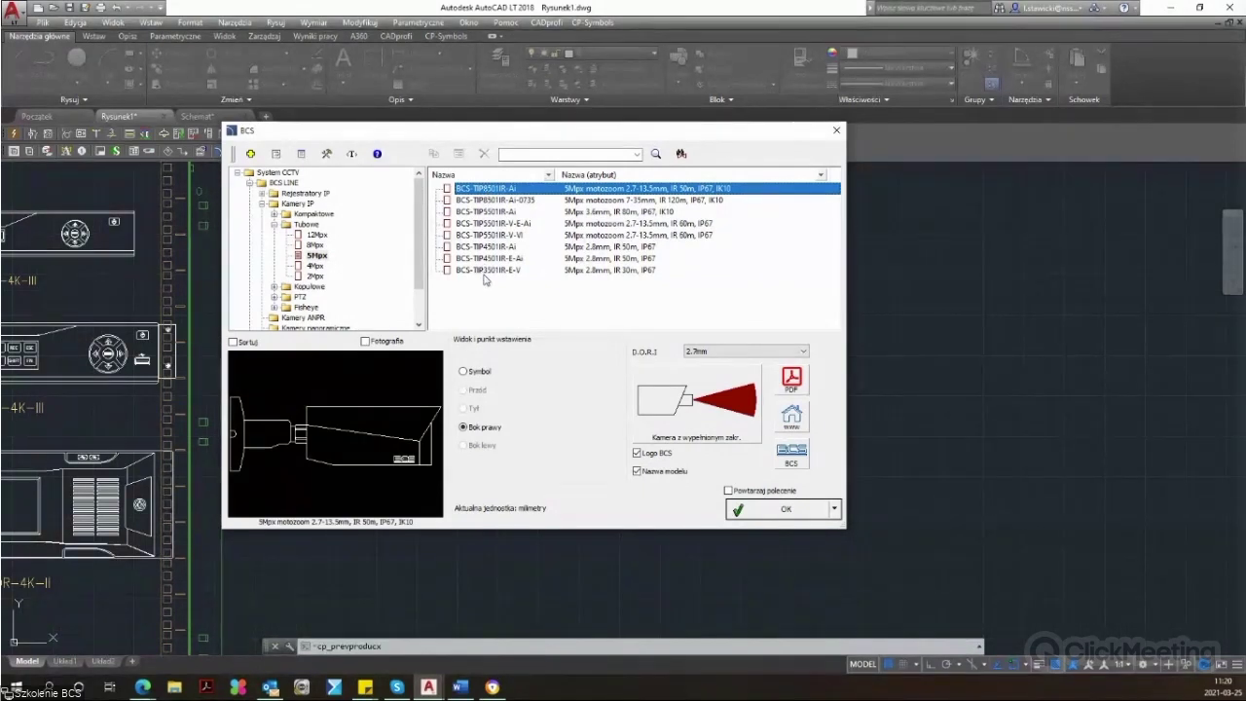
Step: Briefly preview BCS-TIP3501IR-E-V, return to BCS-TIP8501IR-Ai and open its PDF datasheet
click(484, 272)
click(510, 191)
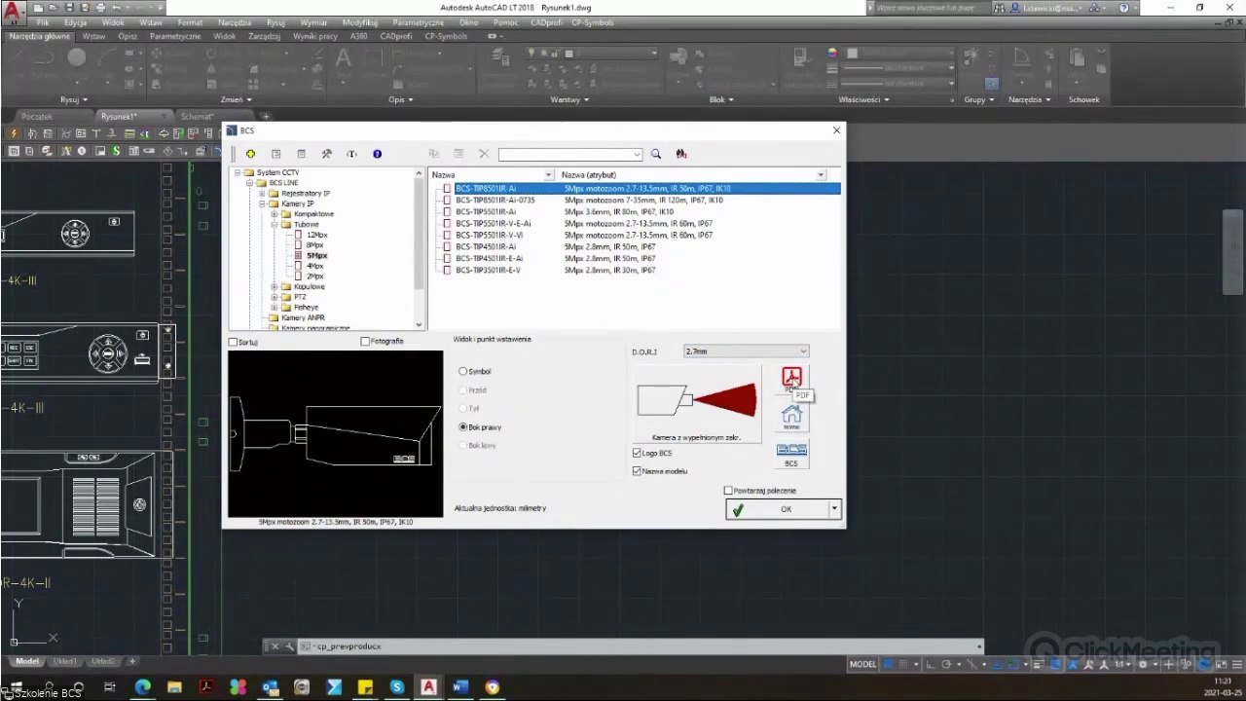
click(792, 379)
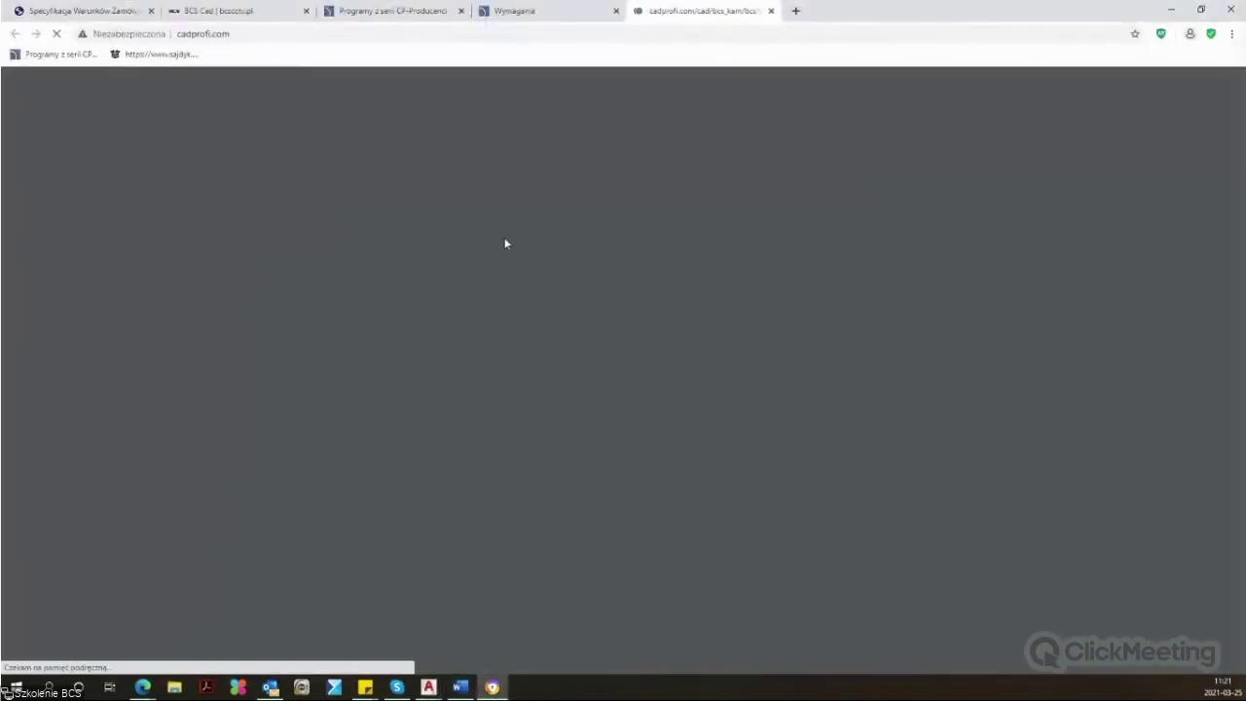
Step: Scroll through the BCS-TIP8501IR-Ai datasheet PDF, close its tab and minimize Chrome
scroll(663, 389, down, 1)
scroll(663, 389, down, 1)
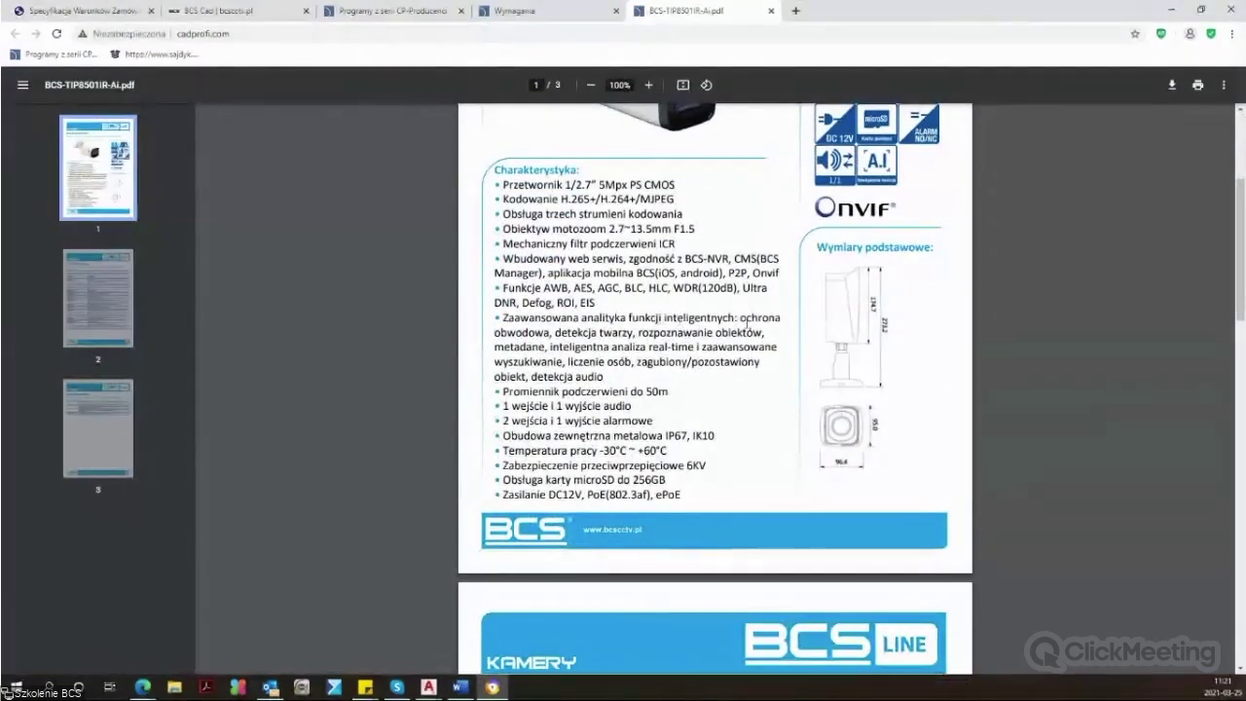
drag(739, 317, 761, 361)
drag(1231, 313, 1186, 555)
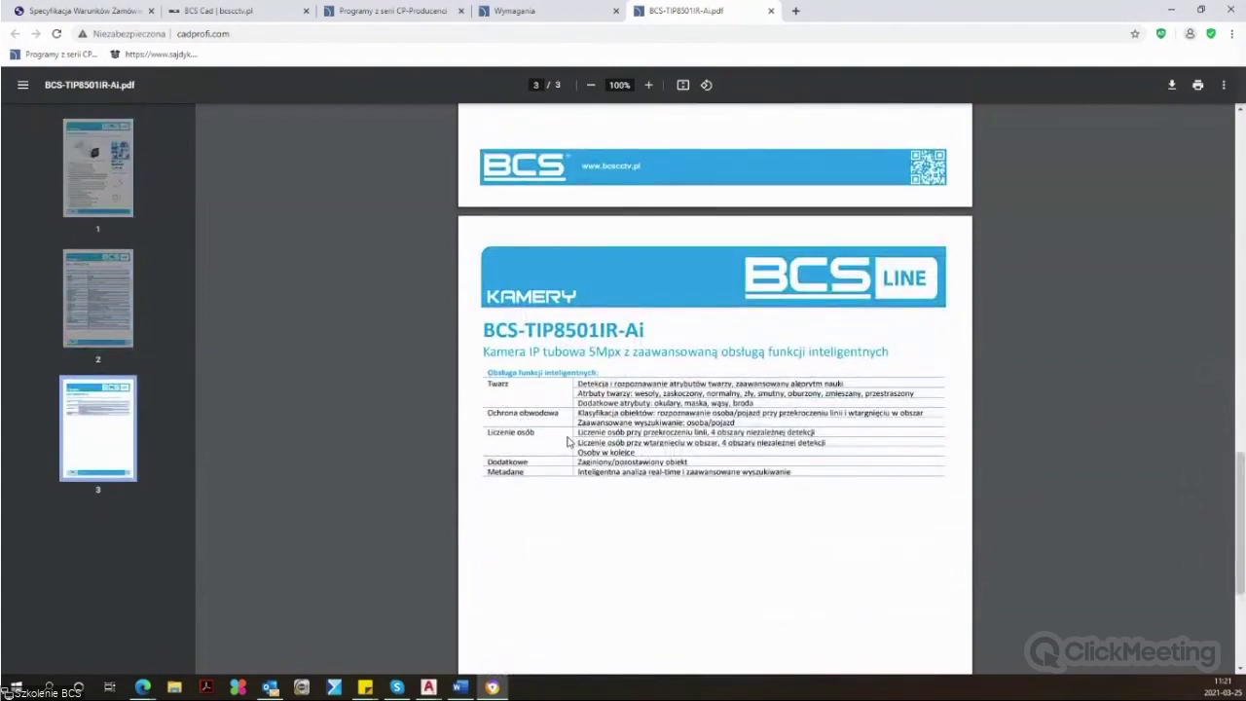
scroll(570, 442, up, 1)
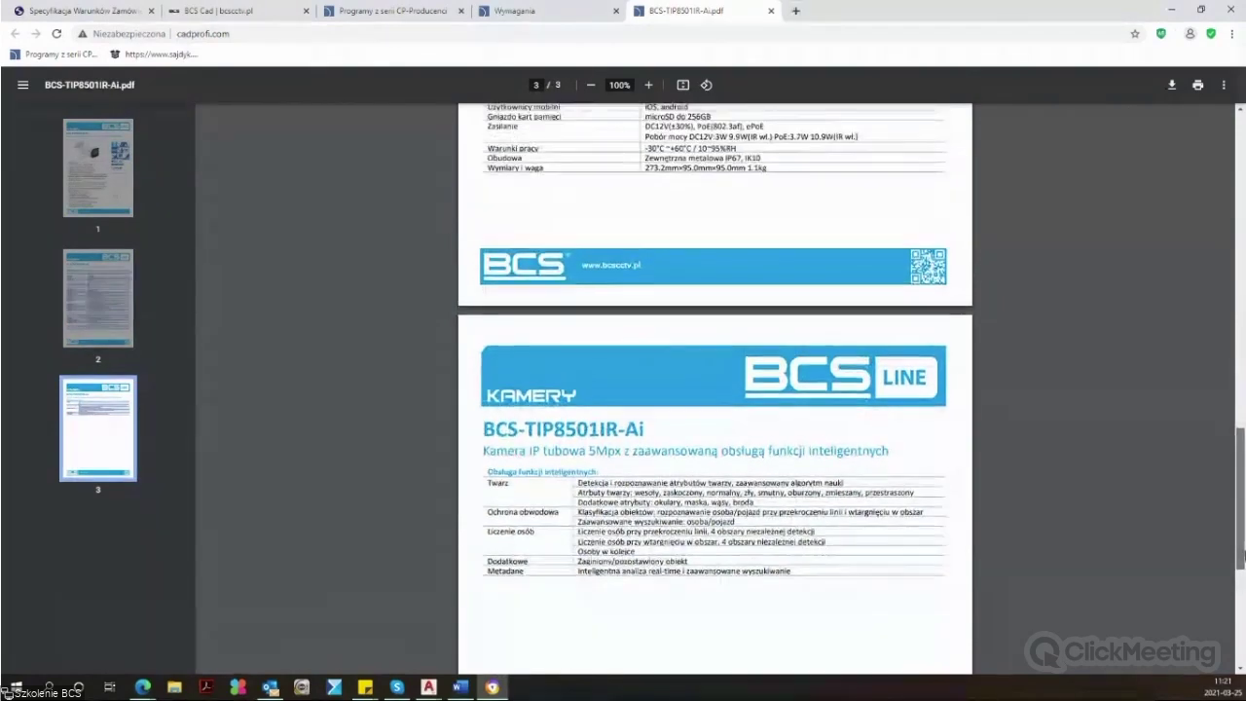
scroll(569, 442, up, 2)
scroll(570, 442, up, 3)
scroll(569, 442, up, 3)
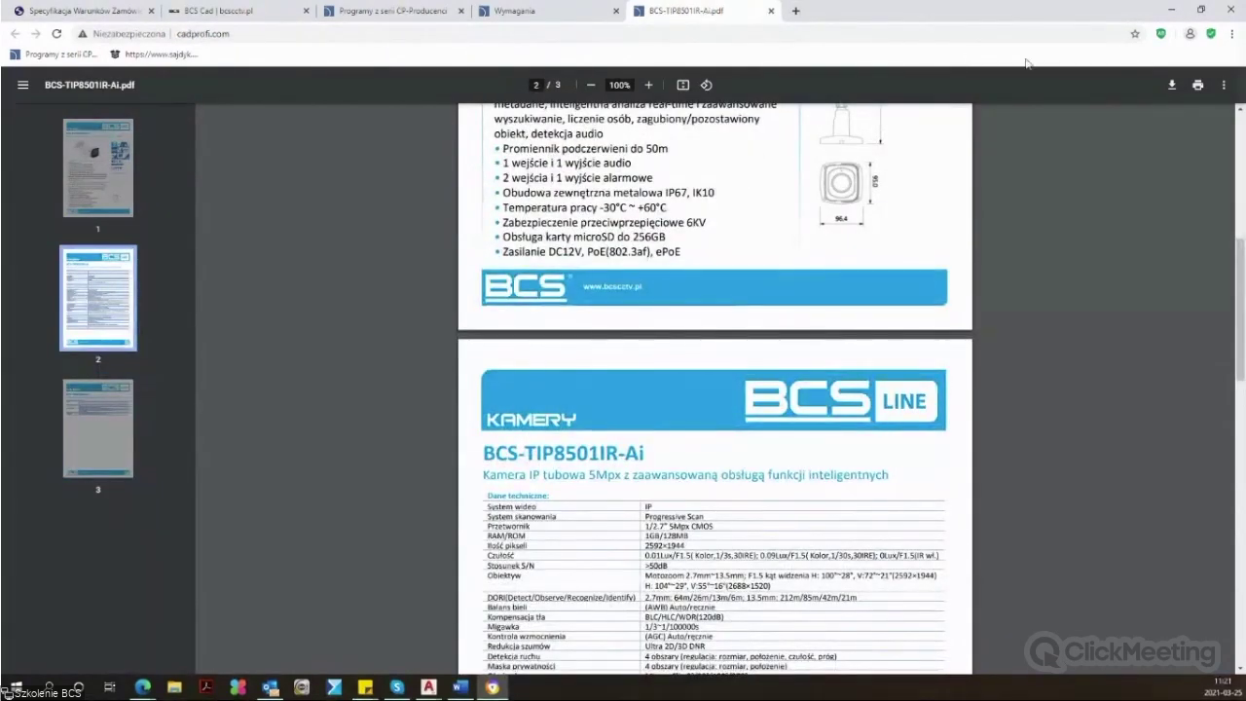
click(771, 11)
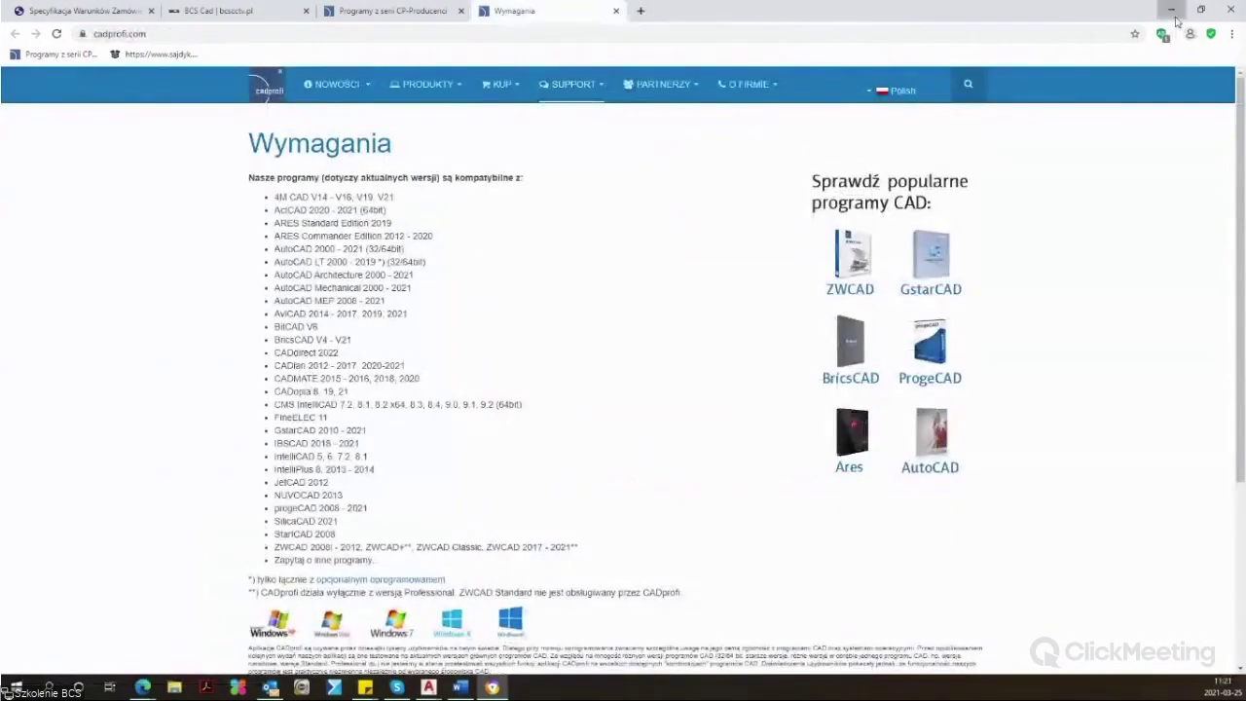
click(1173, 9)
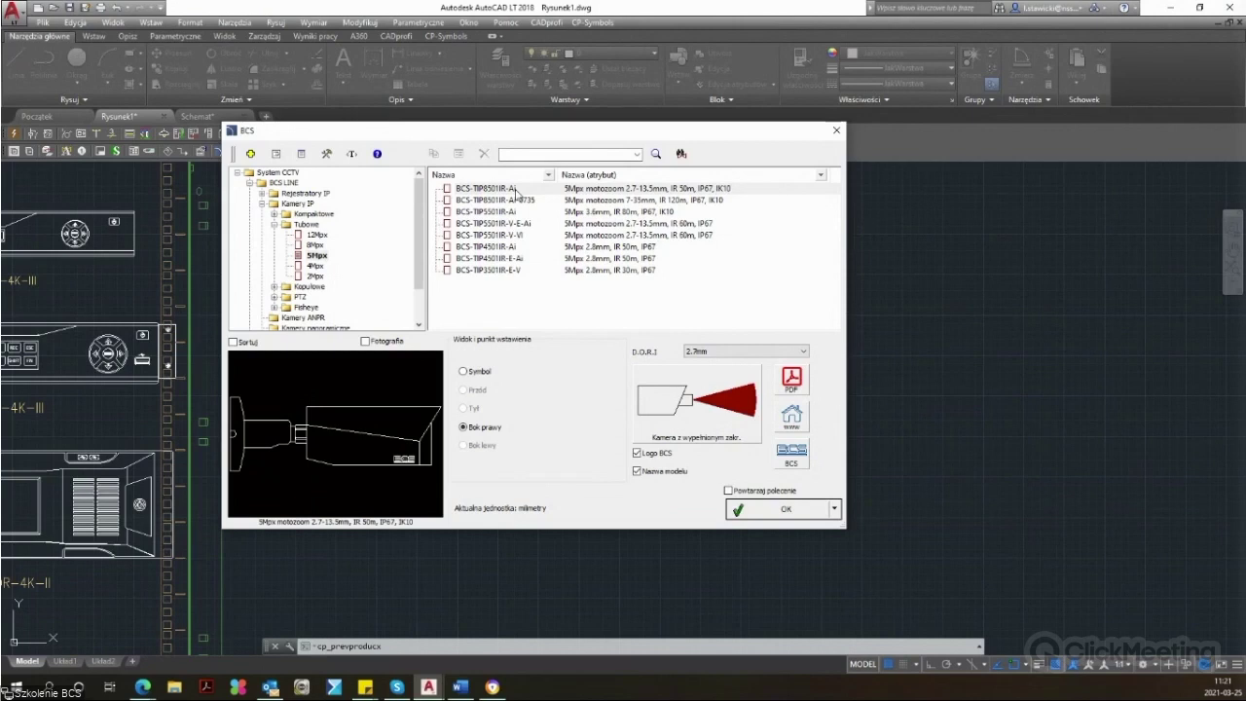
Step: Select BCS-TIP5501IR-V-E-Ai in the BCS list and open its PDF datasheet
click(519, 223)
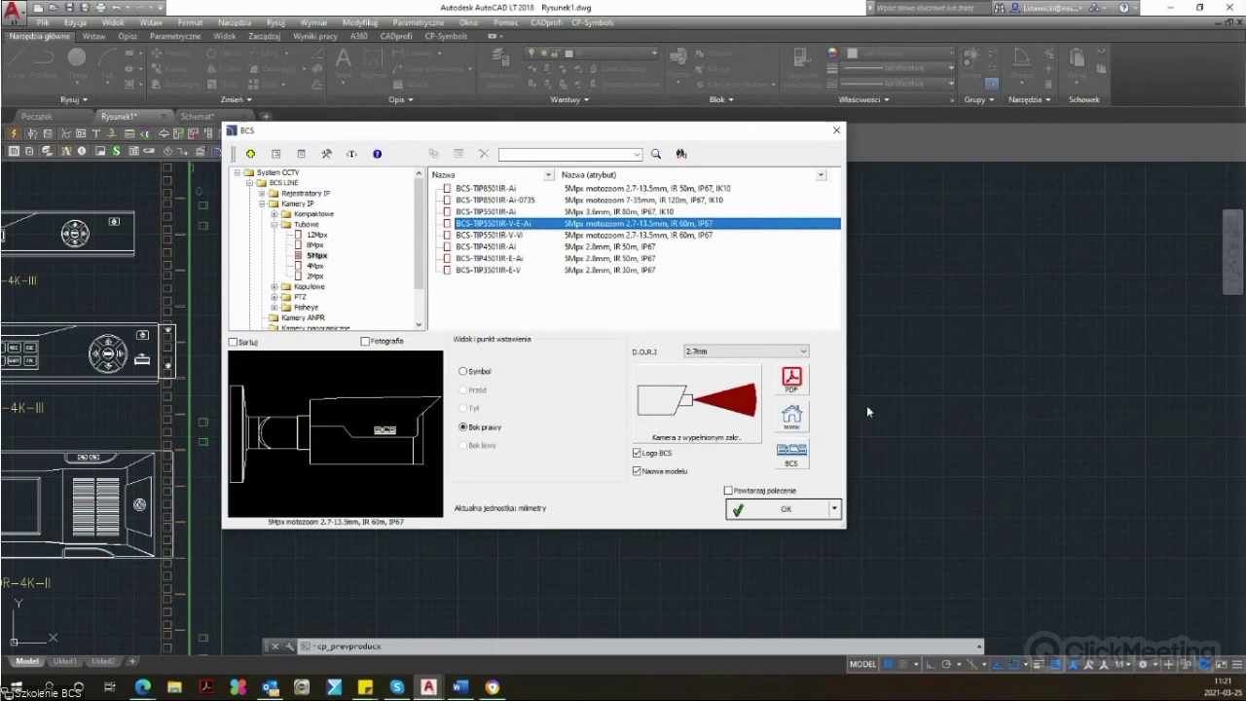
click(791, 378)
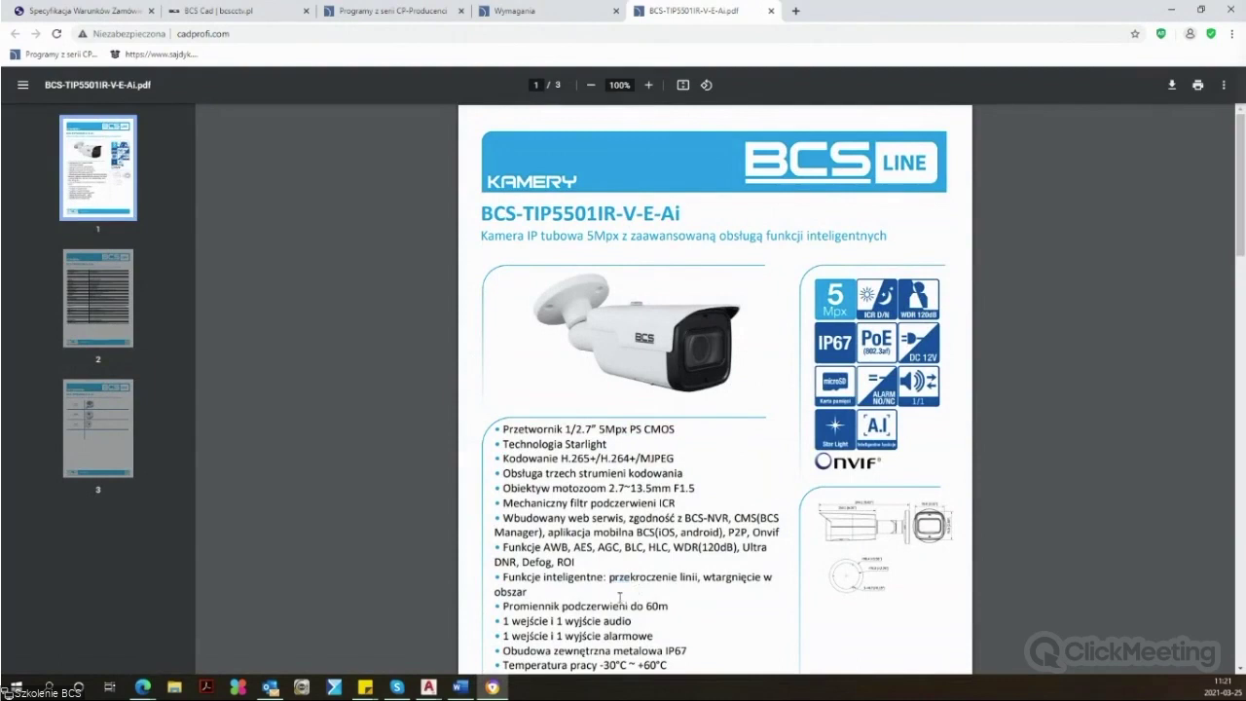
Step: Read the V-E-Ai and BCS-TIP5501IR-V-VI datasheets, close Chrome's tab, and reselect V-VI in AutoCAD
scroll(610, 351, down, 1)
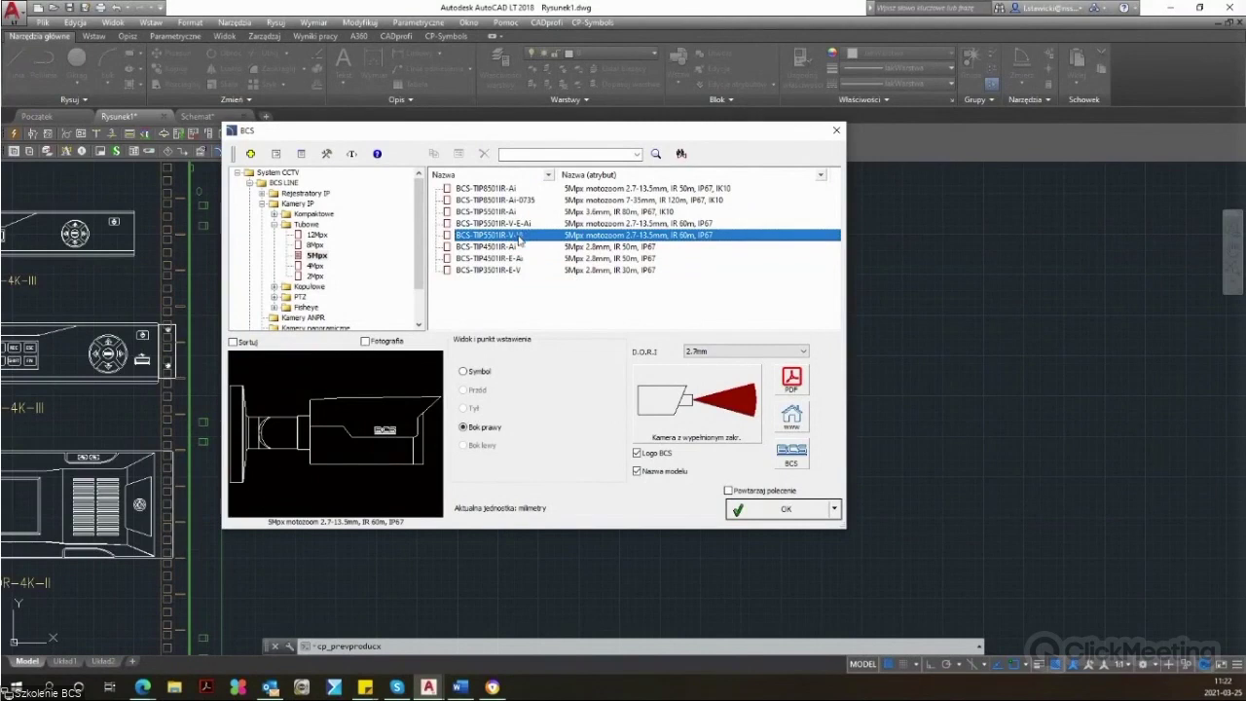
click(791, 374)
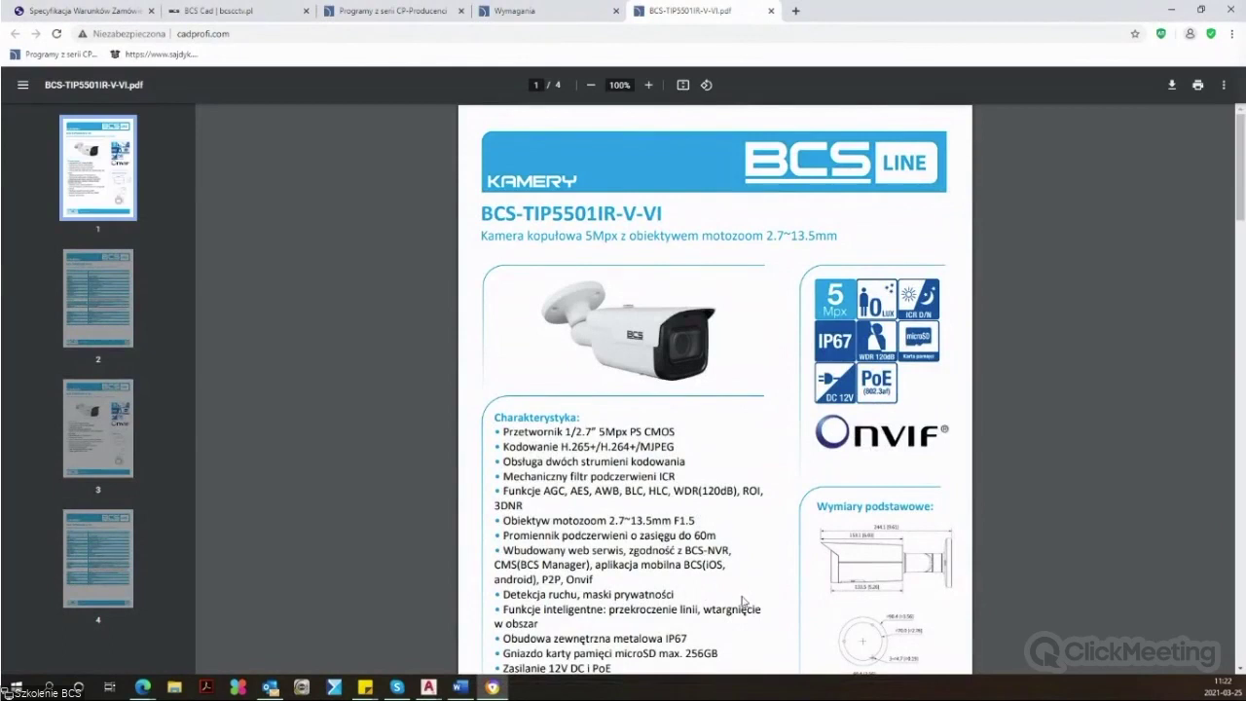
click(770, 10)
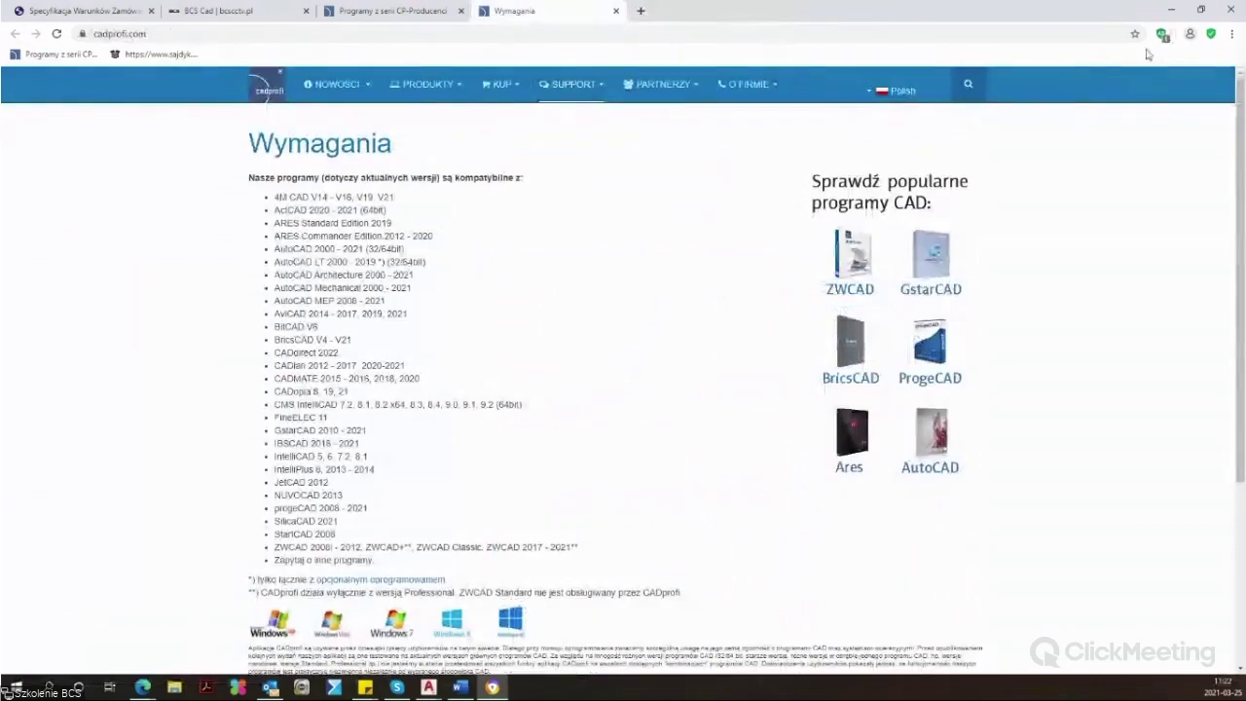
click(1171, 10)
click(522, 234)
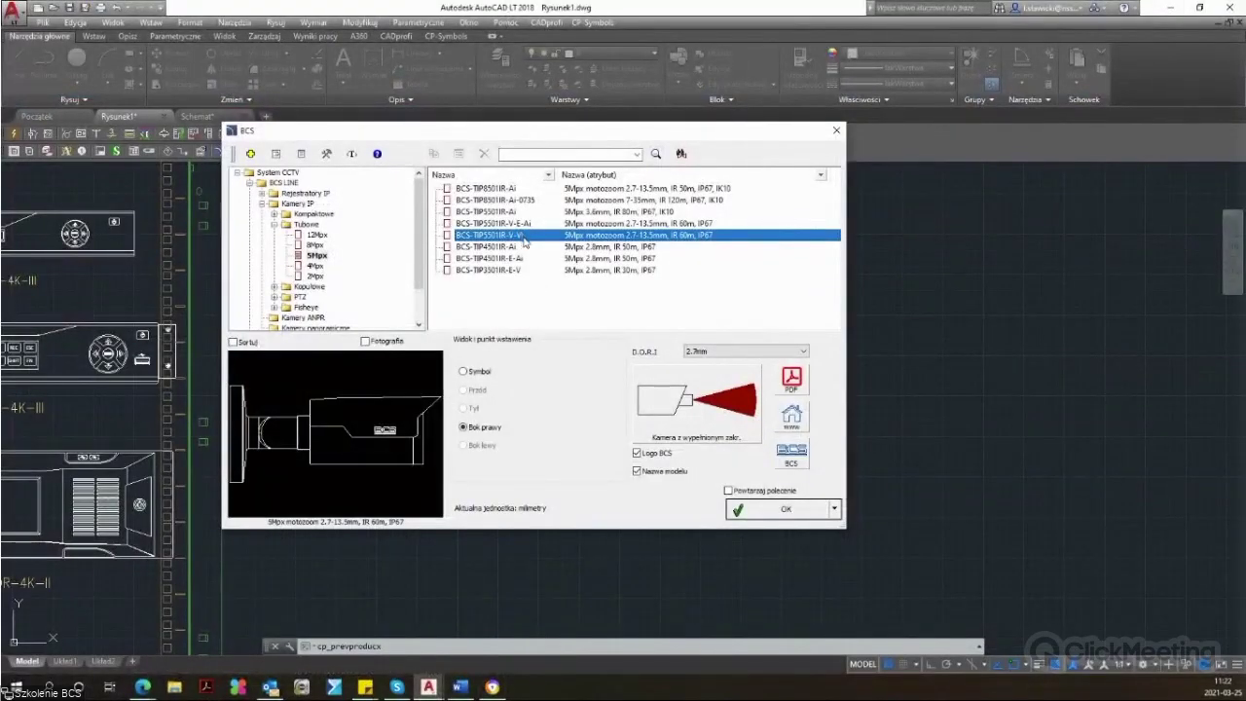
Step: Compare BCS-TIP8501IR-Ai and BCS-TIP5501IR-Ai D.O.R.I. values, then choose BCS-TIP8501IR-Ai-0735
click(602, 191)
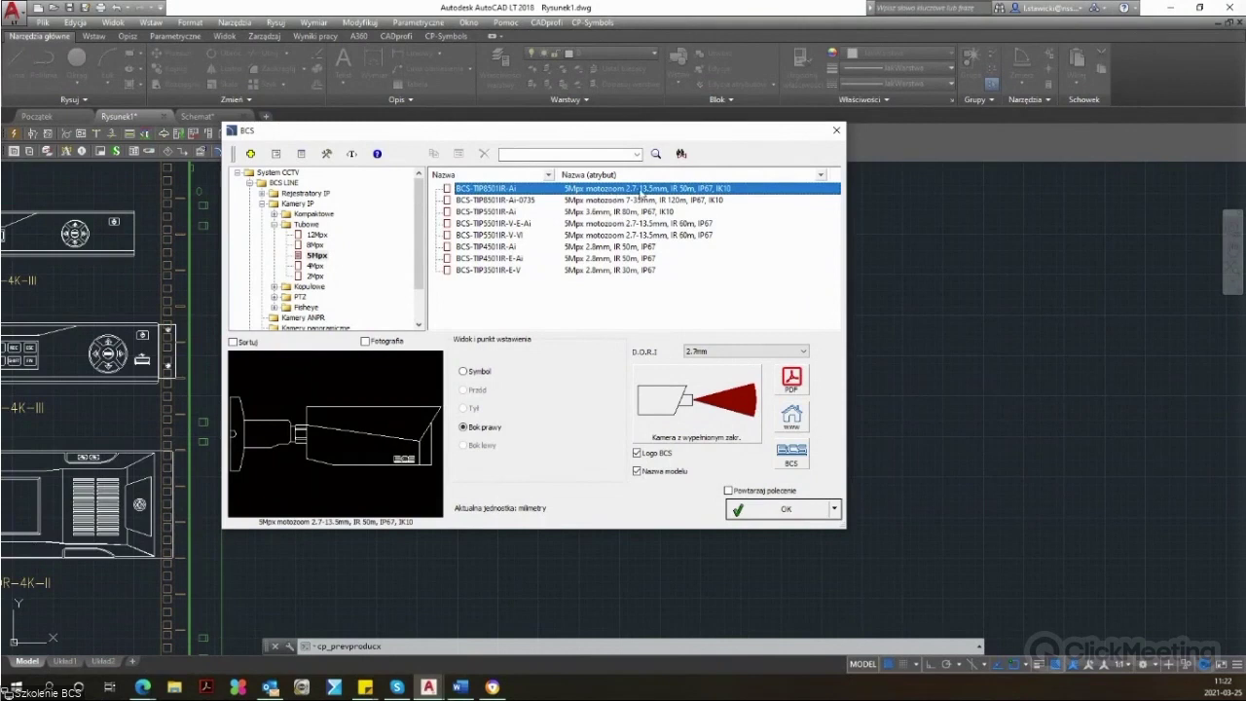
click(603, 212)
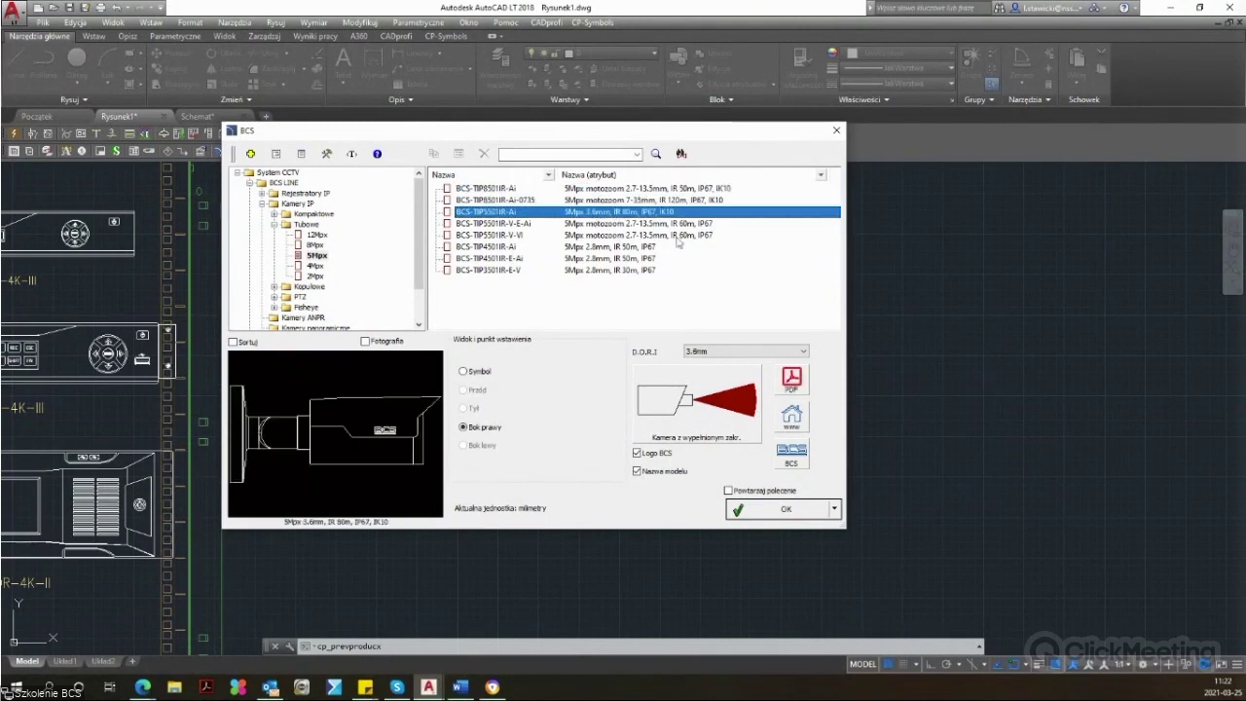
click(668, 202)
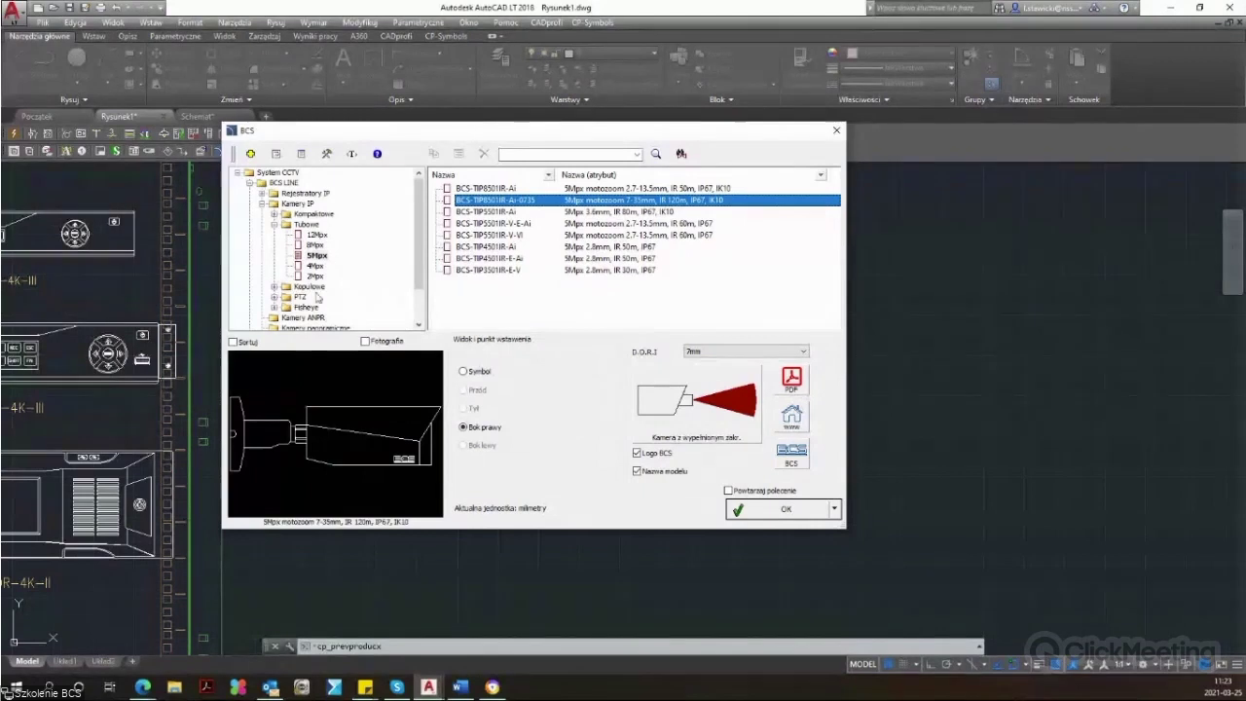
Step: Browse the 4Mpx PTZ cameras and preview the BCS-SDIP2432Ai-II
click(274, 297)
click(316, 307)
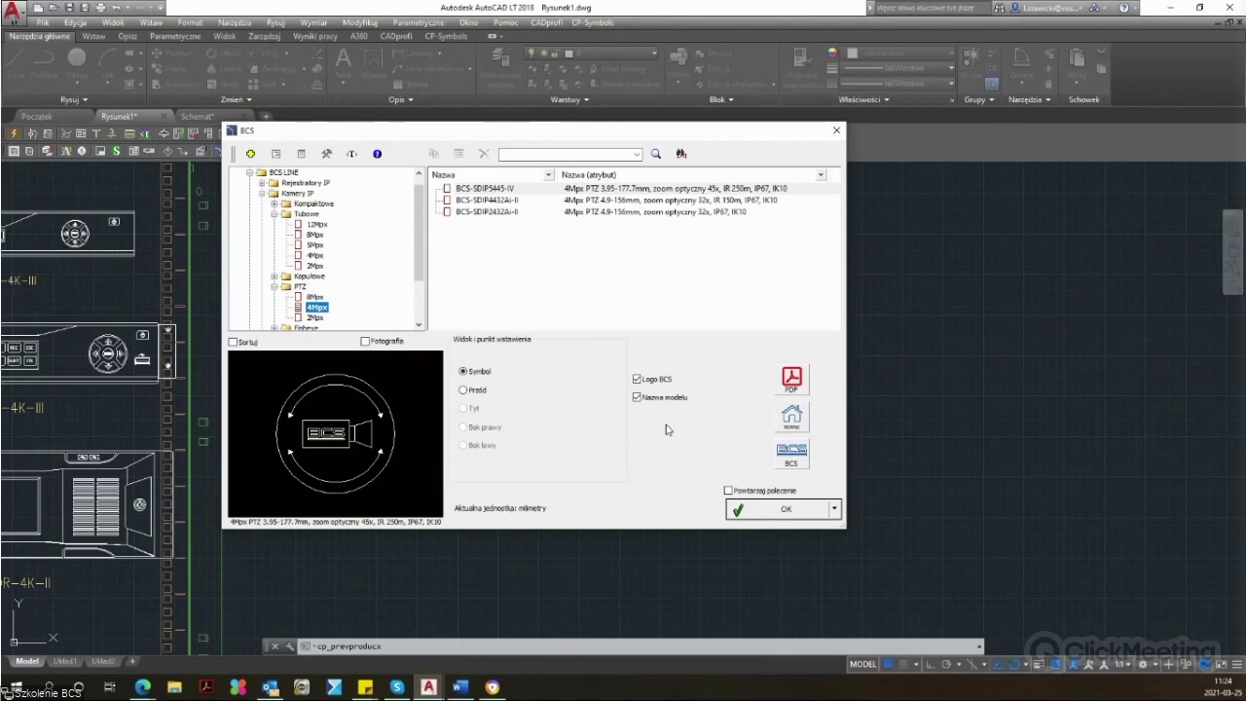
click(637, 211)
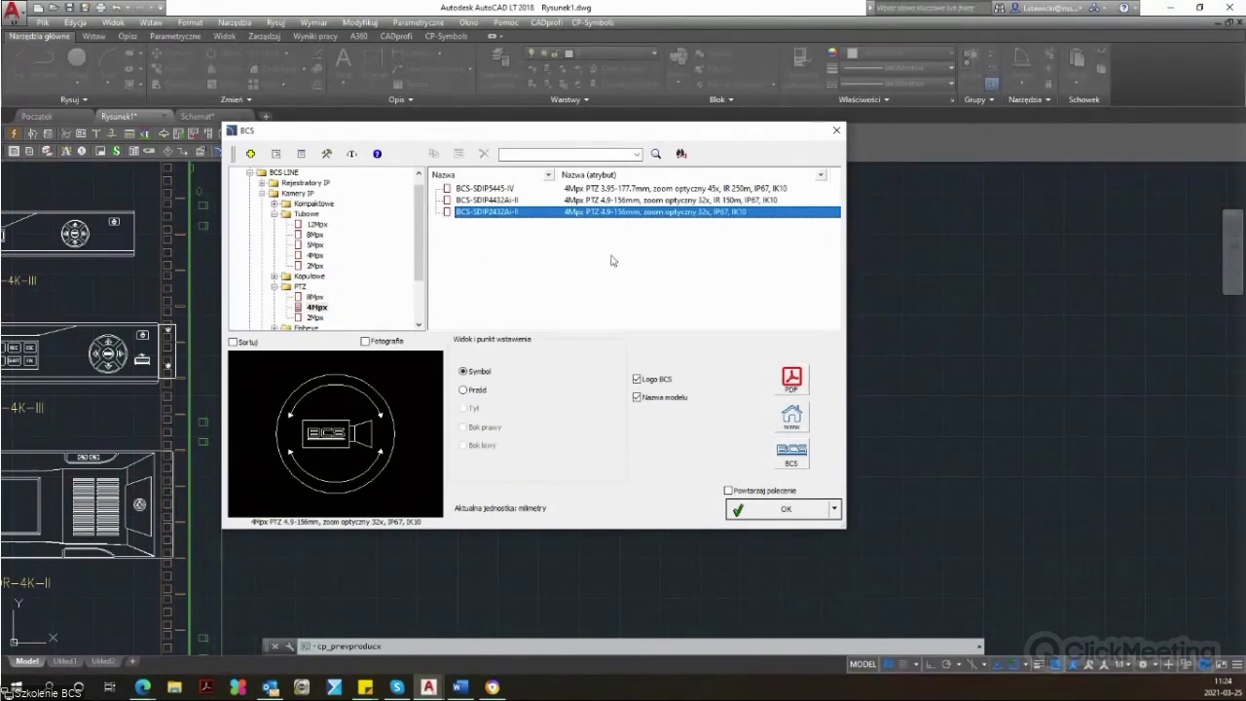
Step: Look through the 8Mpx dome and 6Mpx fisheye groups, ending on the 5Mpx tube list
click(305, 215)
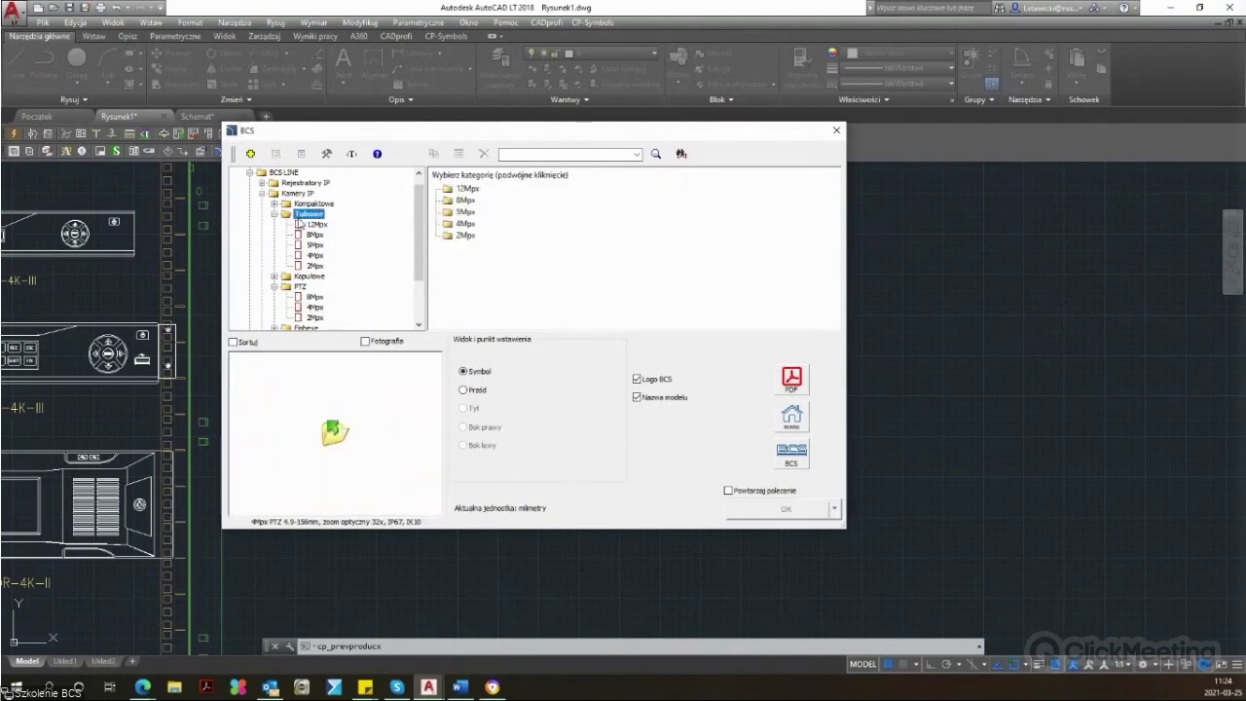
click(302, 278)
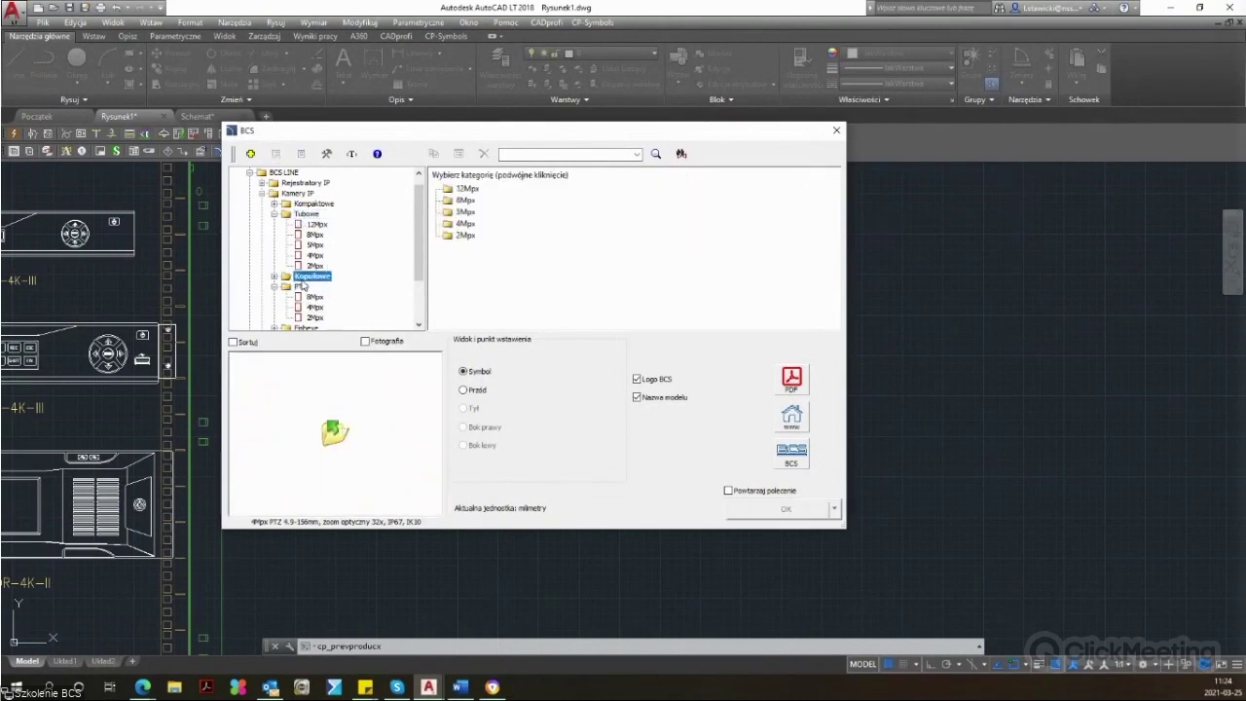
click(309, 287)
scroll(307, 292, down, 3)
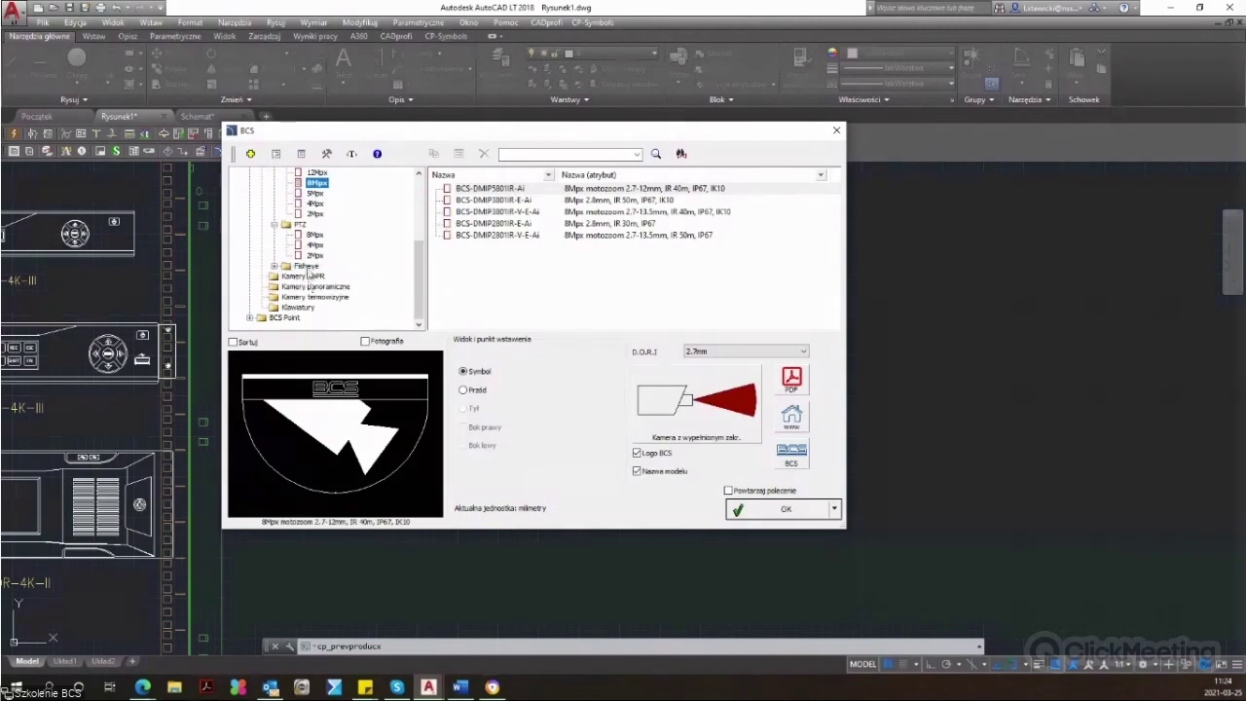
click(307, 264)
click(311, 286)
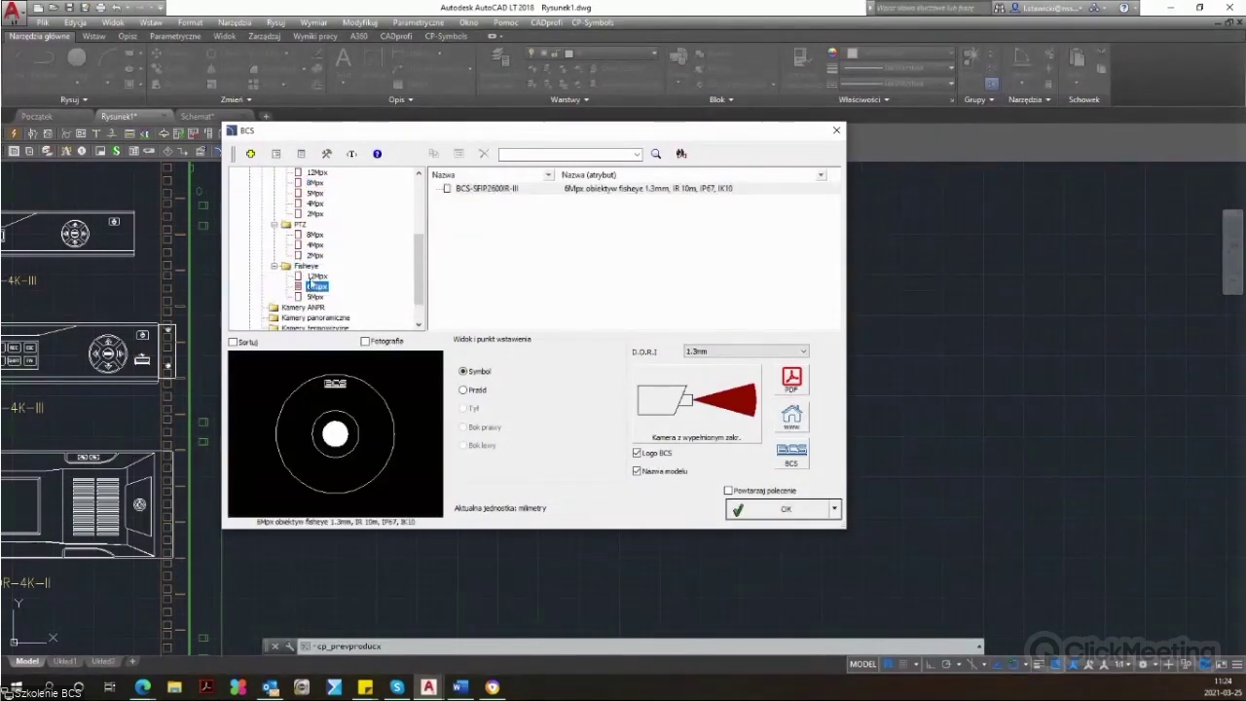
scroll(311, 280, up, 4)
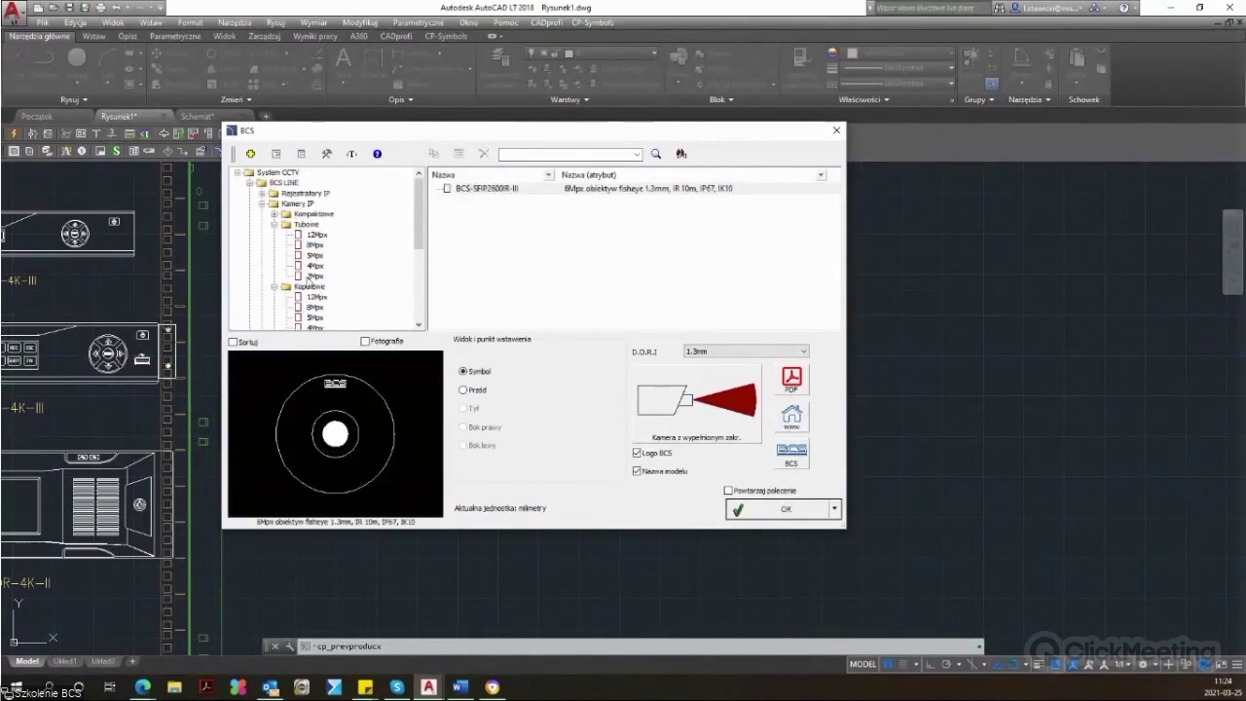
click(315, 255)
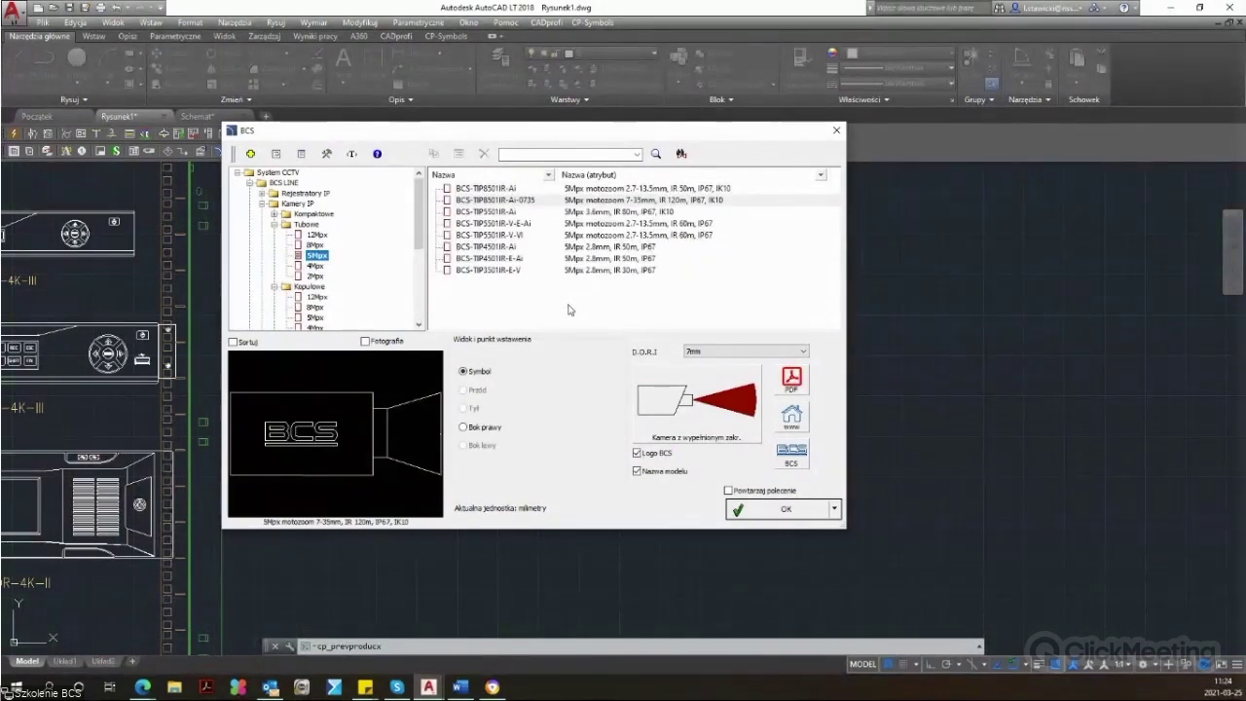
Step: Select BCS-TIP8501IR-Ai and look over the available camera symbol styles
click(589, 213)
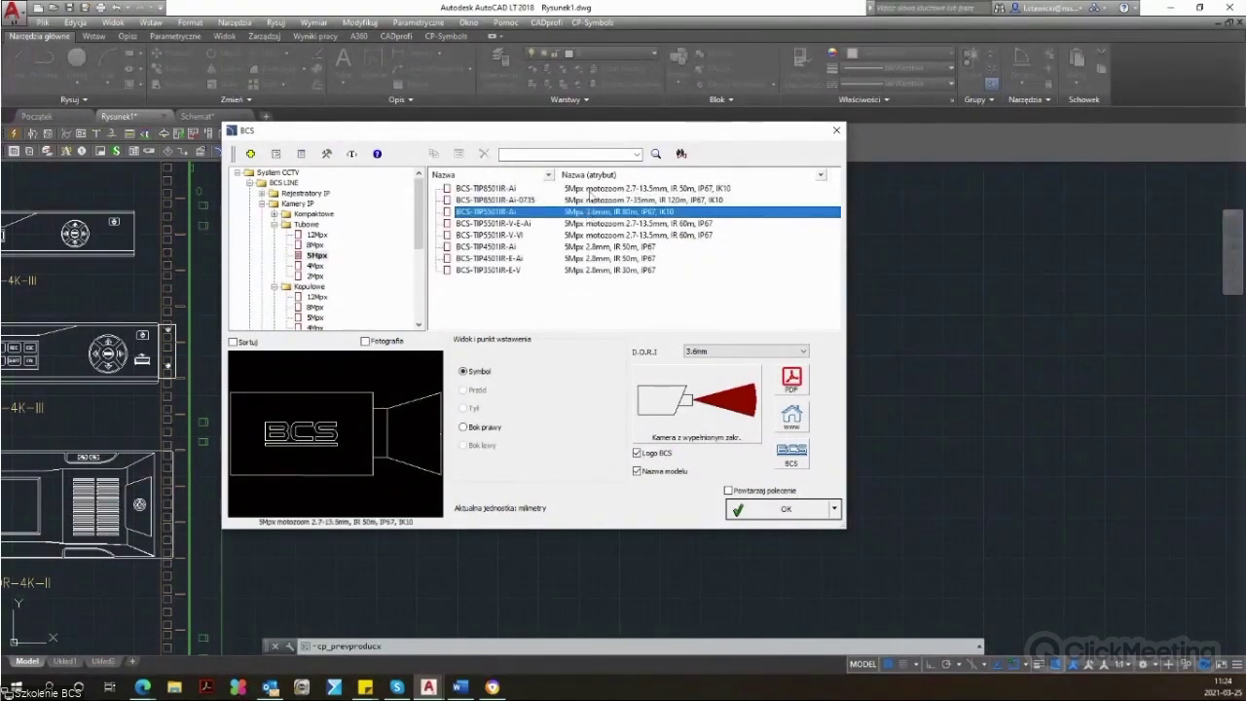
click(589, 190)
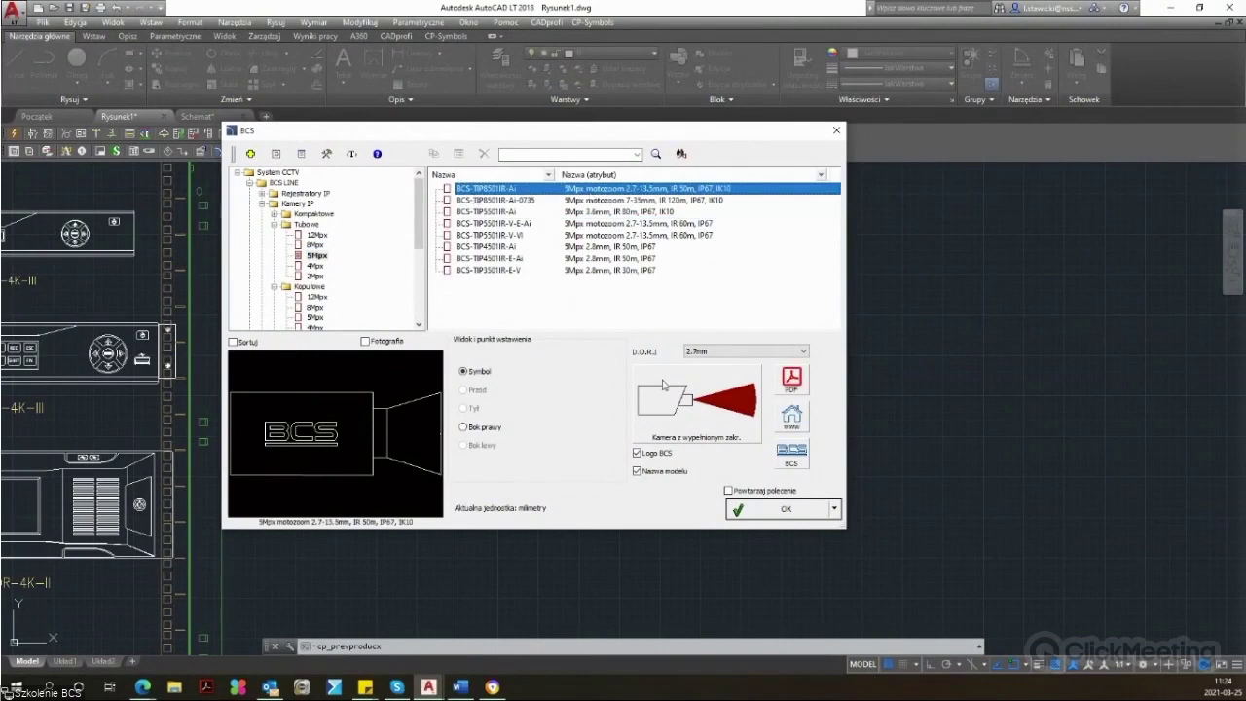
click(665, 396)
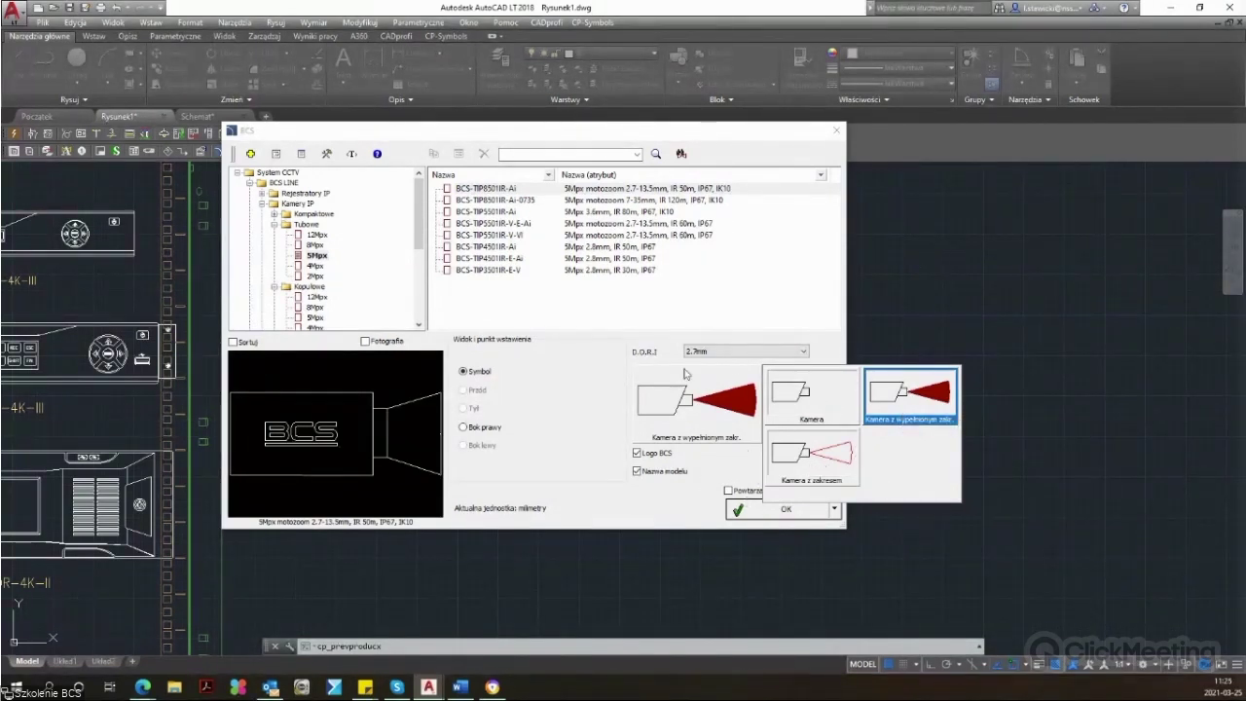
click(883, 387)
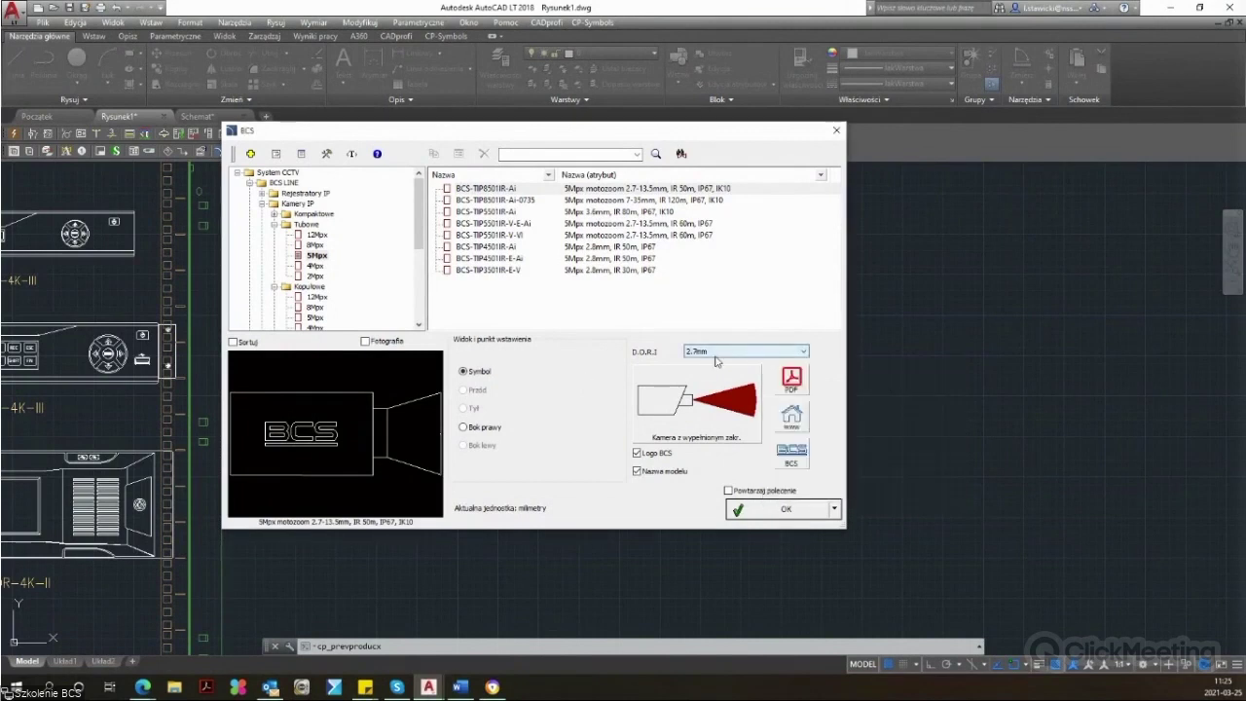
Step: Try the 13.5mm D.O.R.I. wedge, then settle on 2.7mm
click(717, 352)
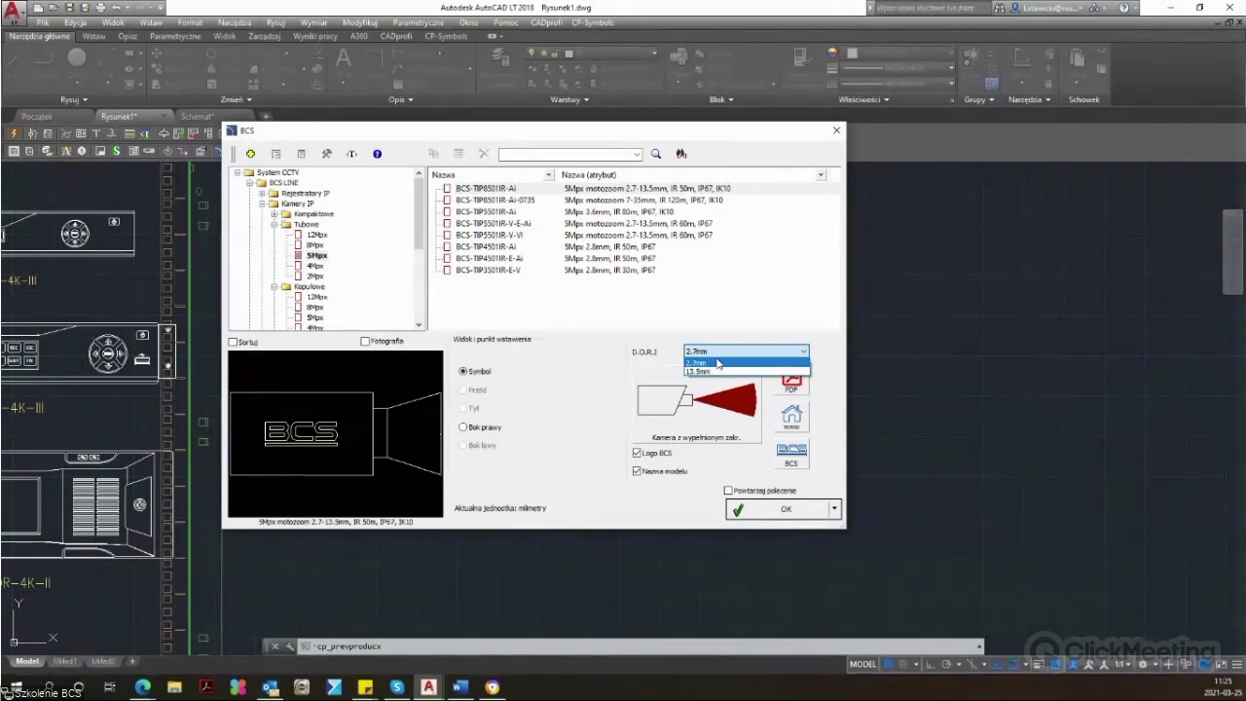
click(719, 365)
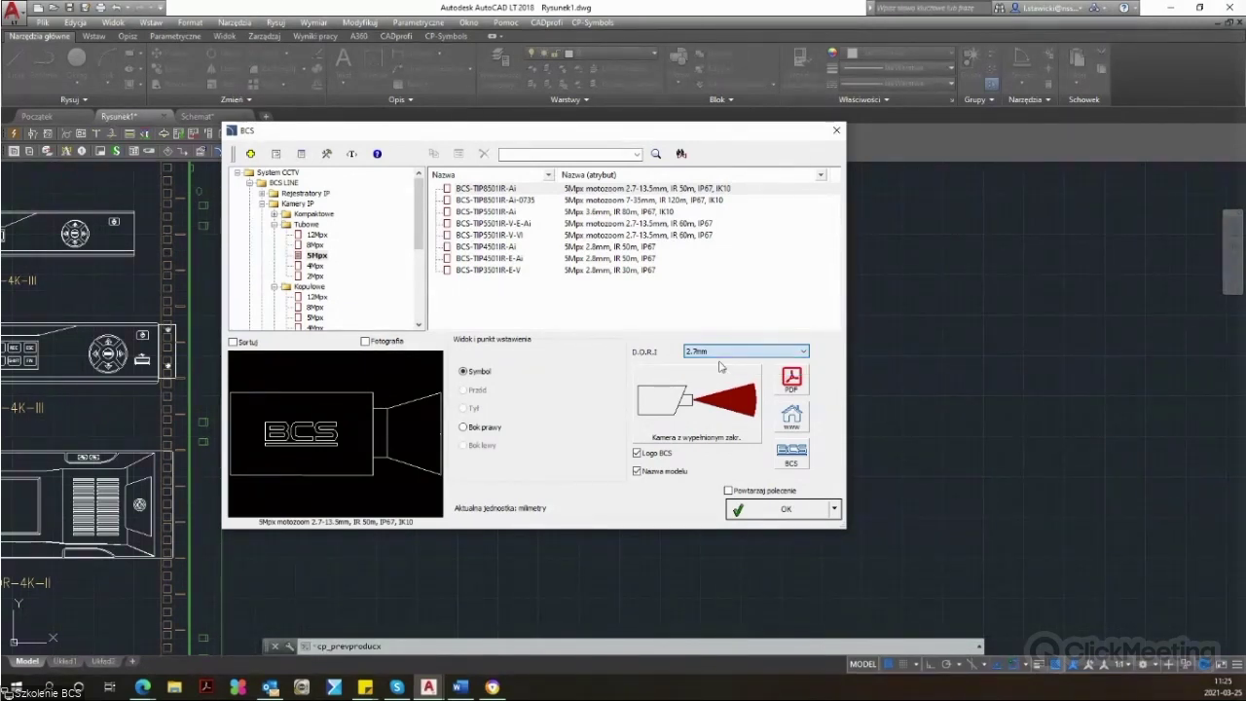
click(719, 359)
click(713, 375)
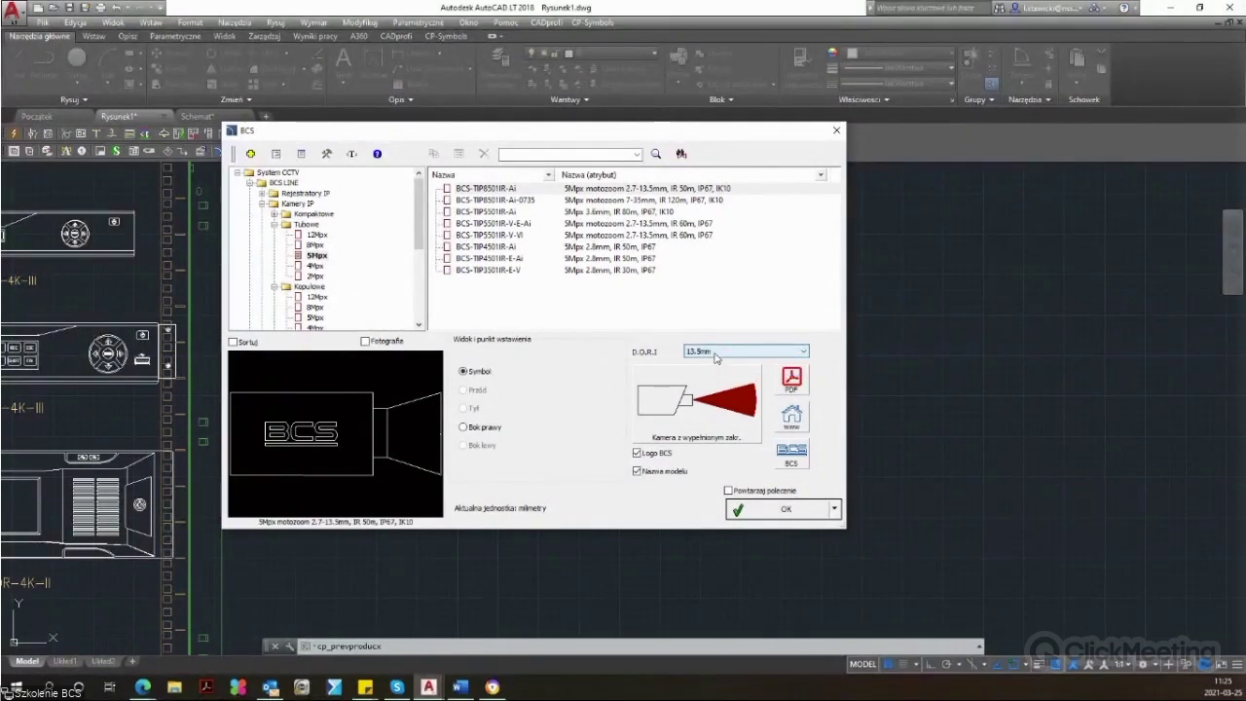
click(717, 352)
click(720, 366)
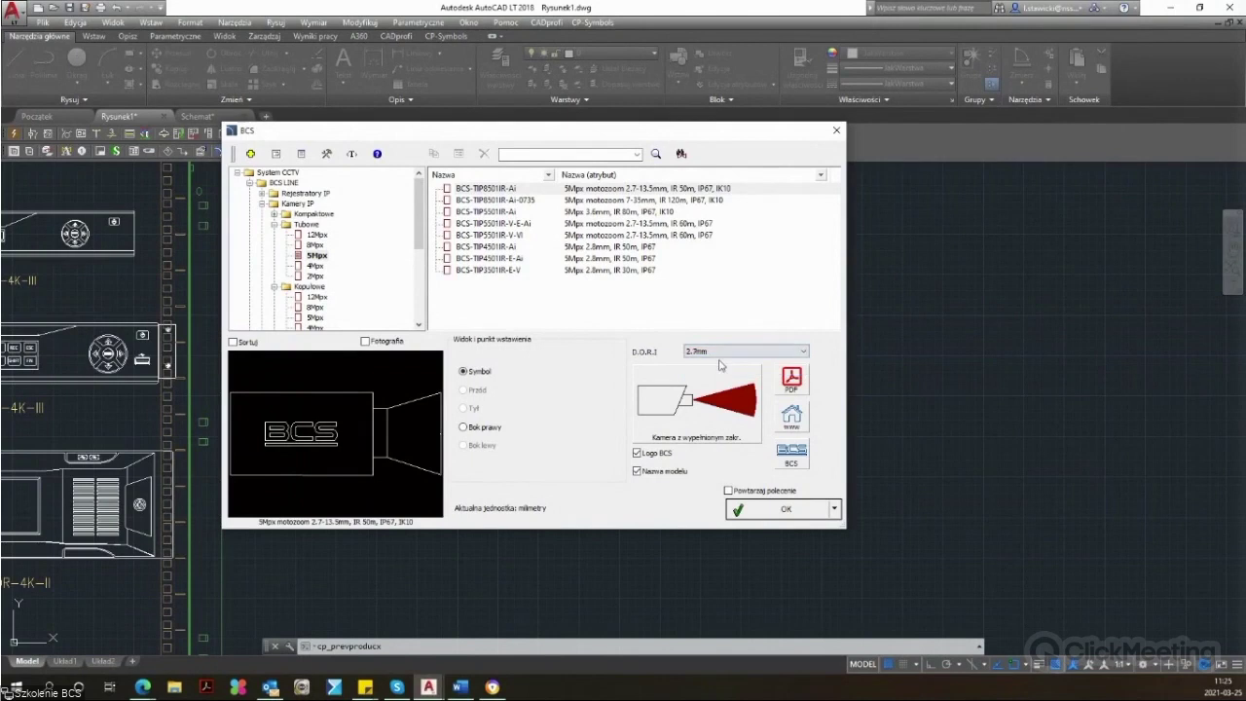
Step: Choose the 'Kamera z wypełnionym zakr.' filled-coverage symbol and confirm with OK
click(725, 397)
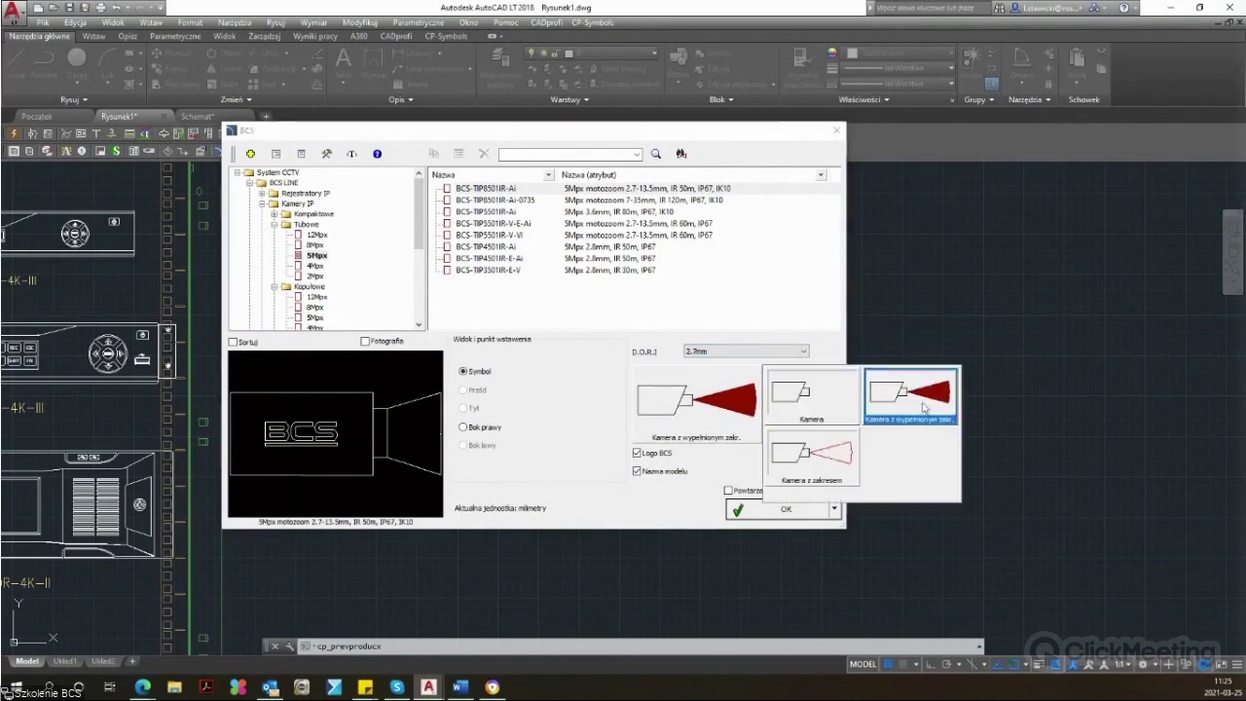
click(910, 389)
click(755, 504)
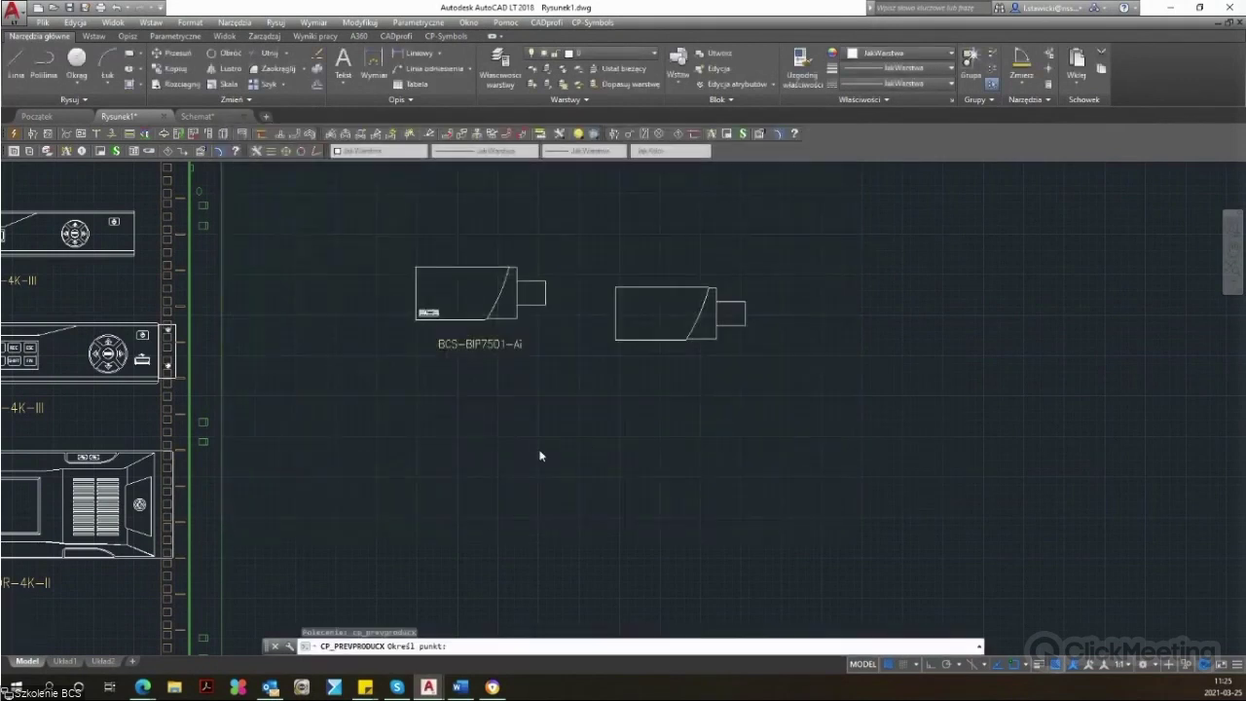
Step: Place the filled-wedge tube camera pointing straight right at angle 0 with Ortho on
scroll(537, 453, down, 5)
click(754, 486)
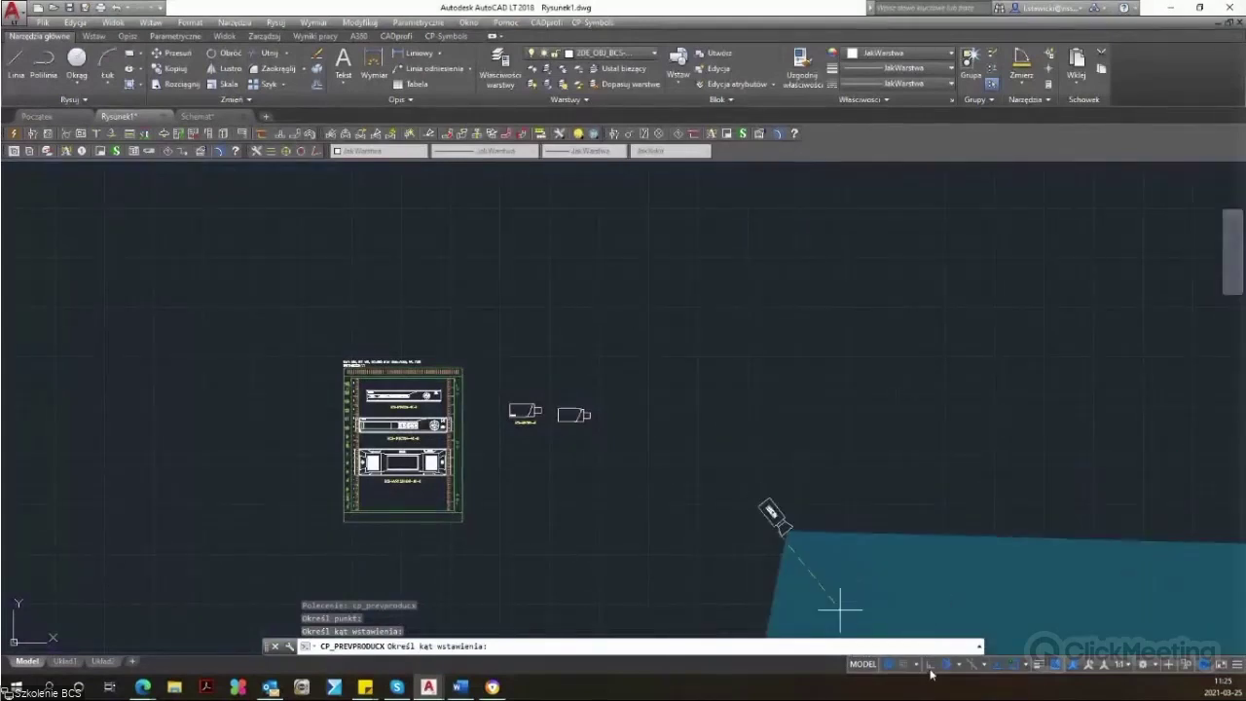
key(F8)
click(913, 433)
Step: Pan to the placed camera, inspect its shaded DORI wedge, and glance at the layer list
scroll(918, 431, down, 3)
middle_drag(889, 411, 112, 297)
scroll(112, 296, up, 3)
scroll(637, 292, up, 3)
scroll(974, 360, down, 1)
scroll(1017, 379, down, 4)
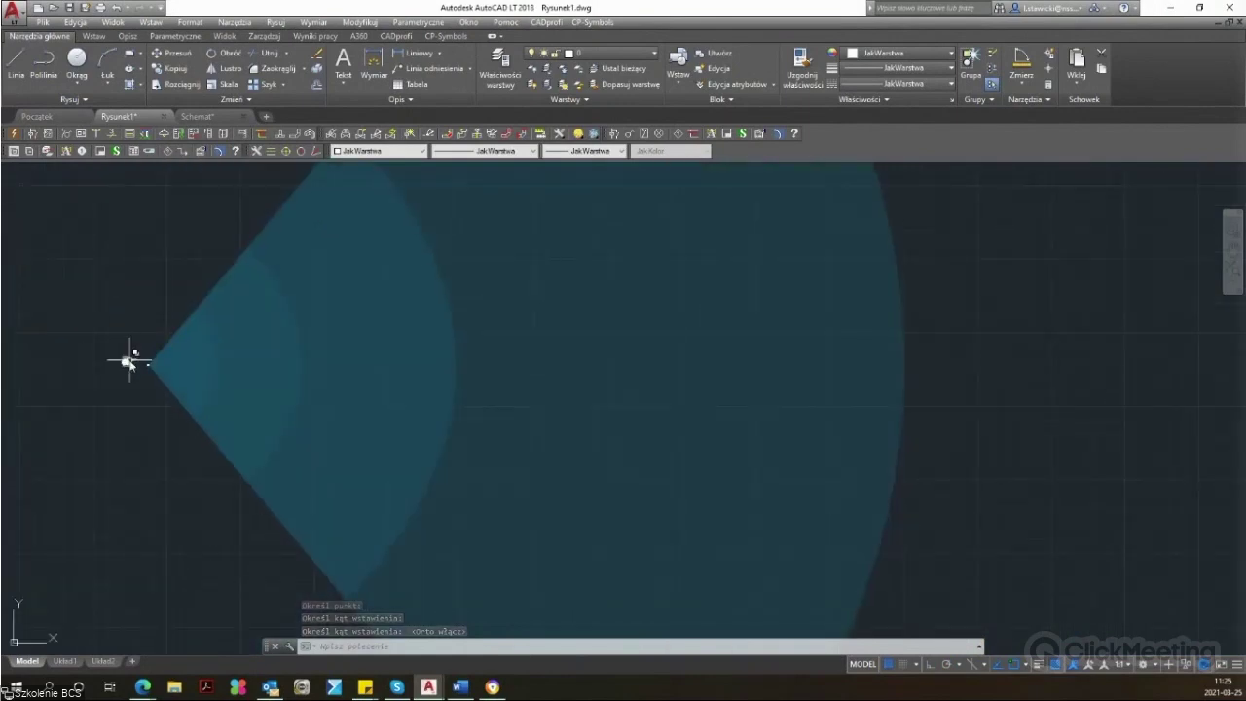
click(146, 366)
click(145, 367)
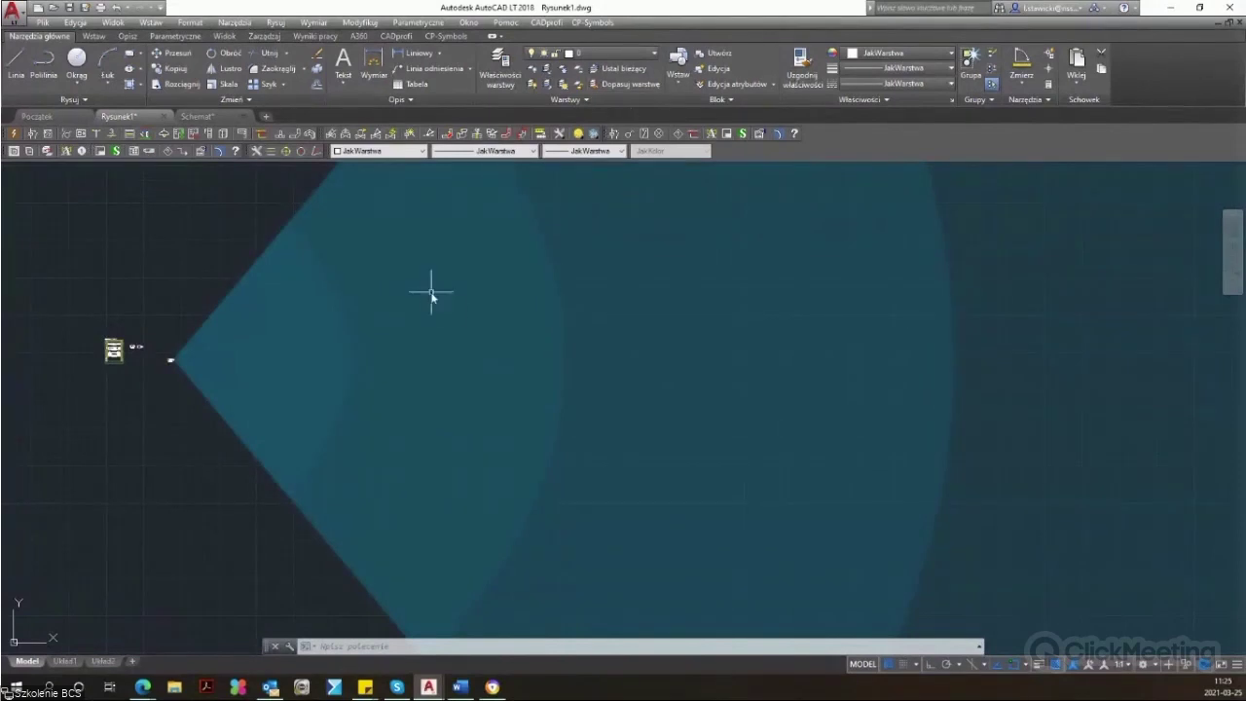
scroll(828, 344, down, 5)
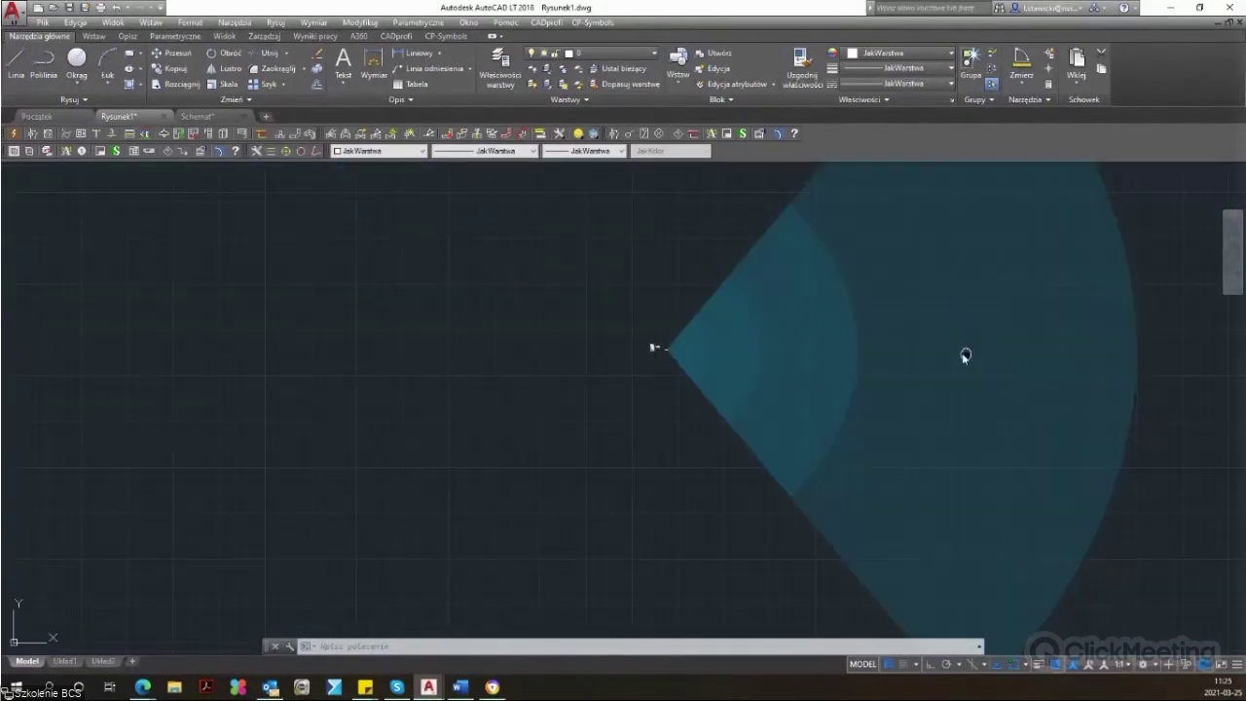
middle_drag(964, 353, 616, 363)
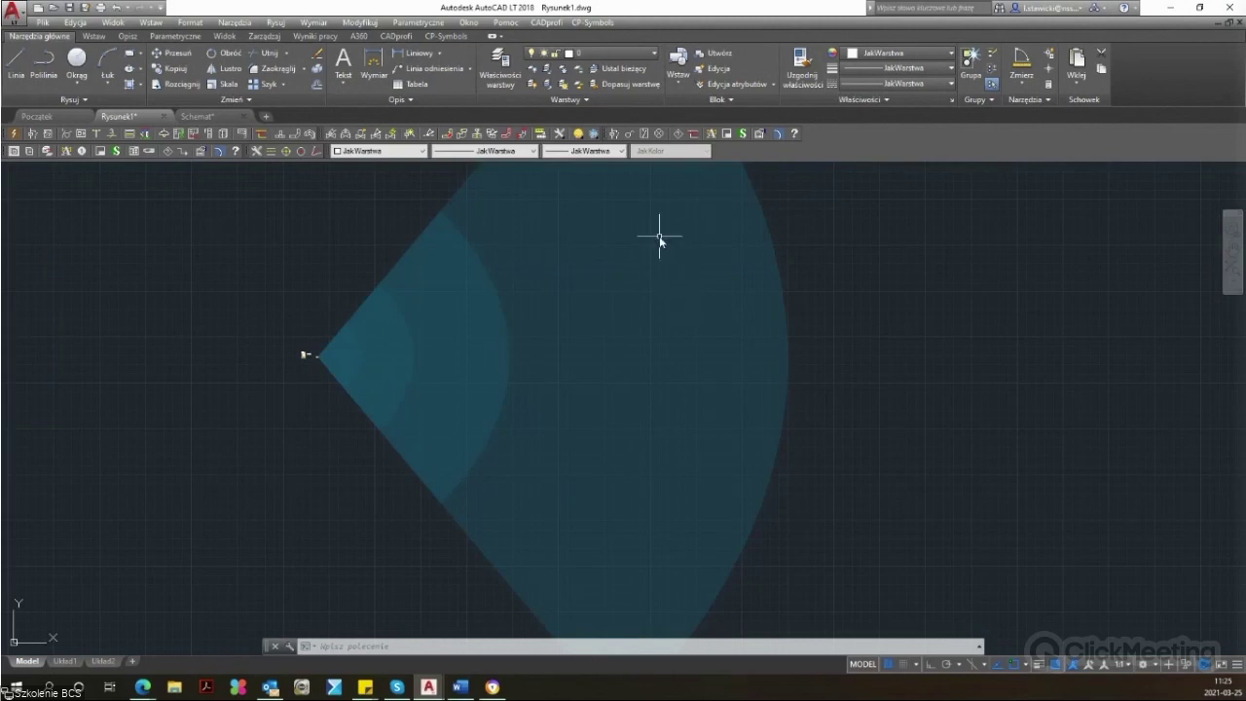
click(594, 54)
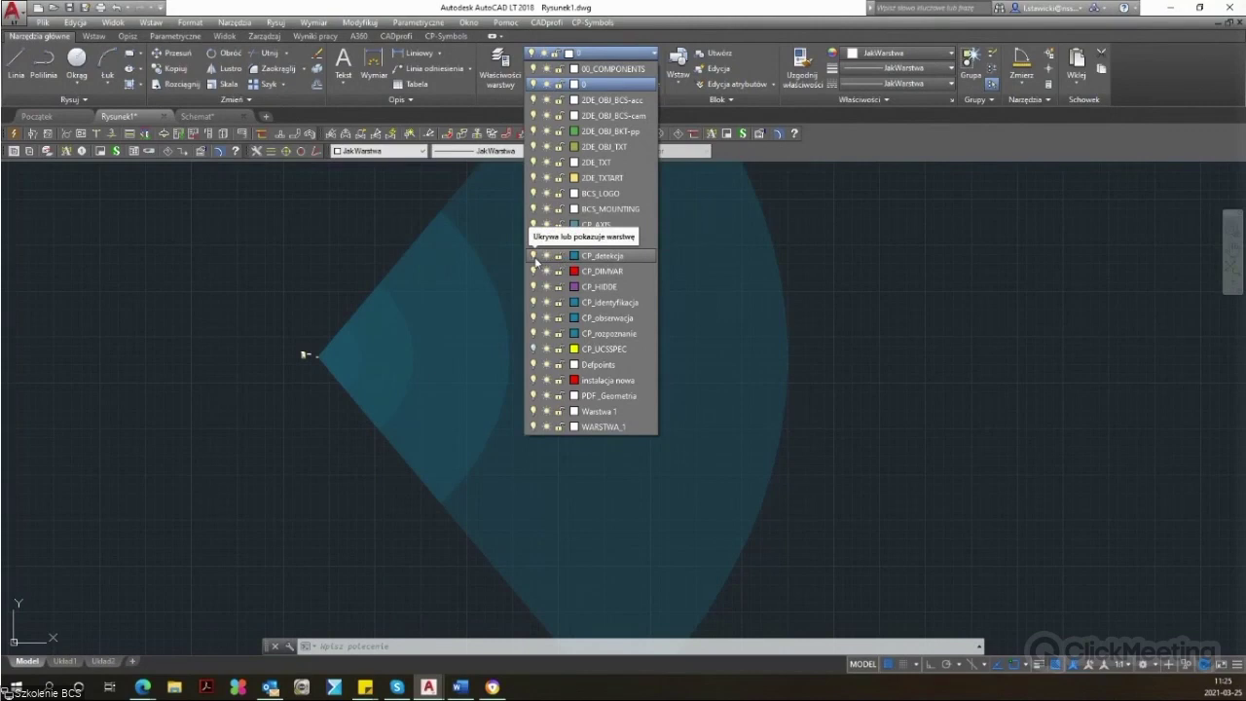
click(889, 341)
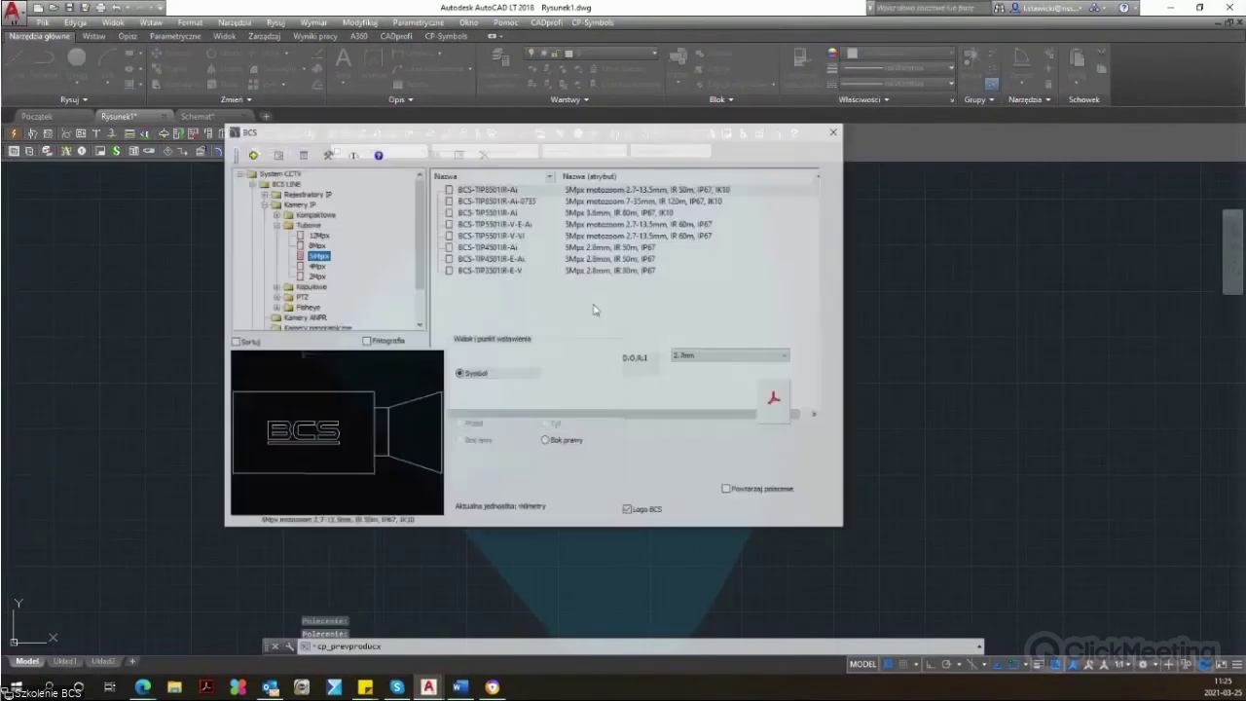
Step: Place a second camera using the 'Kamera z zakresem' outline-range symbol beside the first
click(696, 399)
click(814, 461)
click(785, 509)
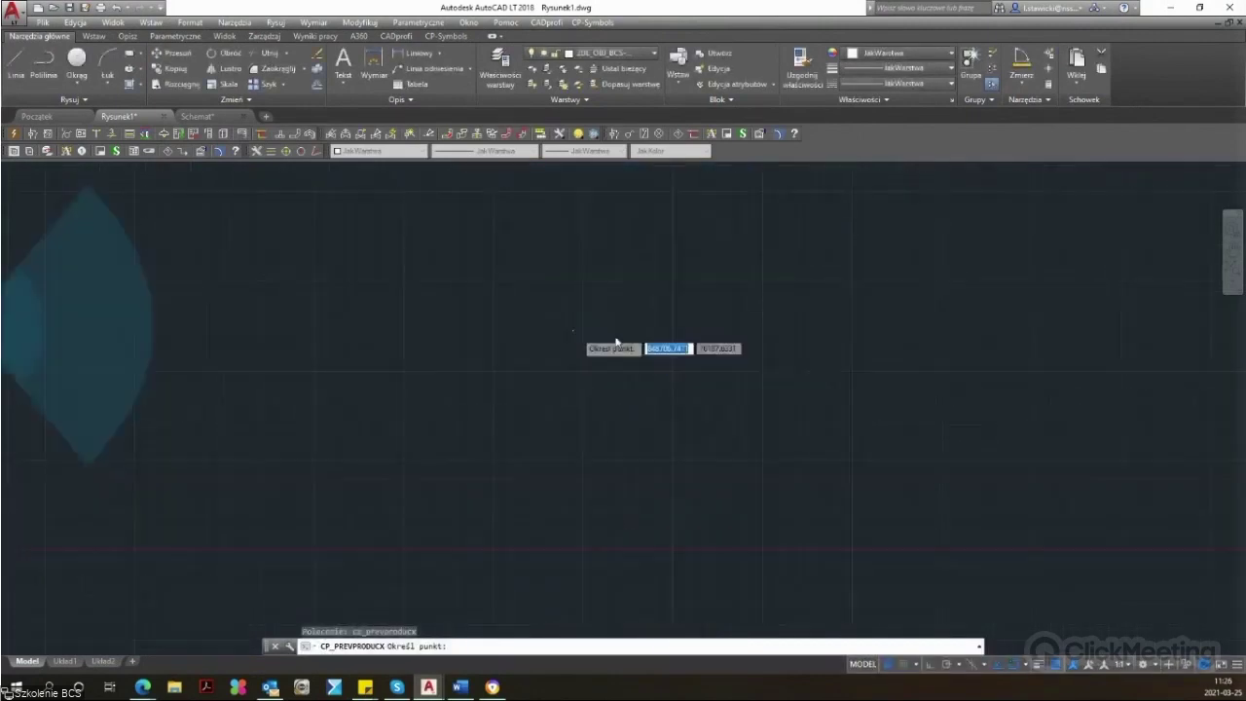
click(506, 340)
click(550, 328)
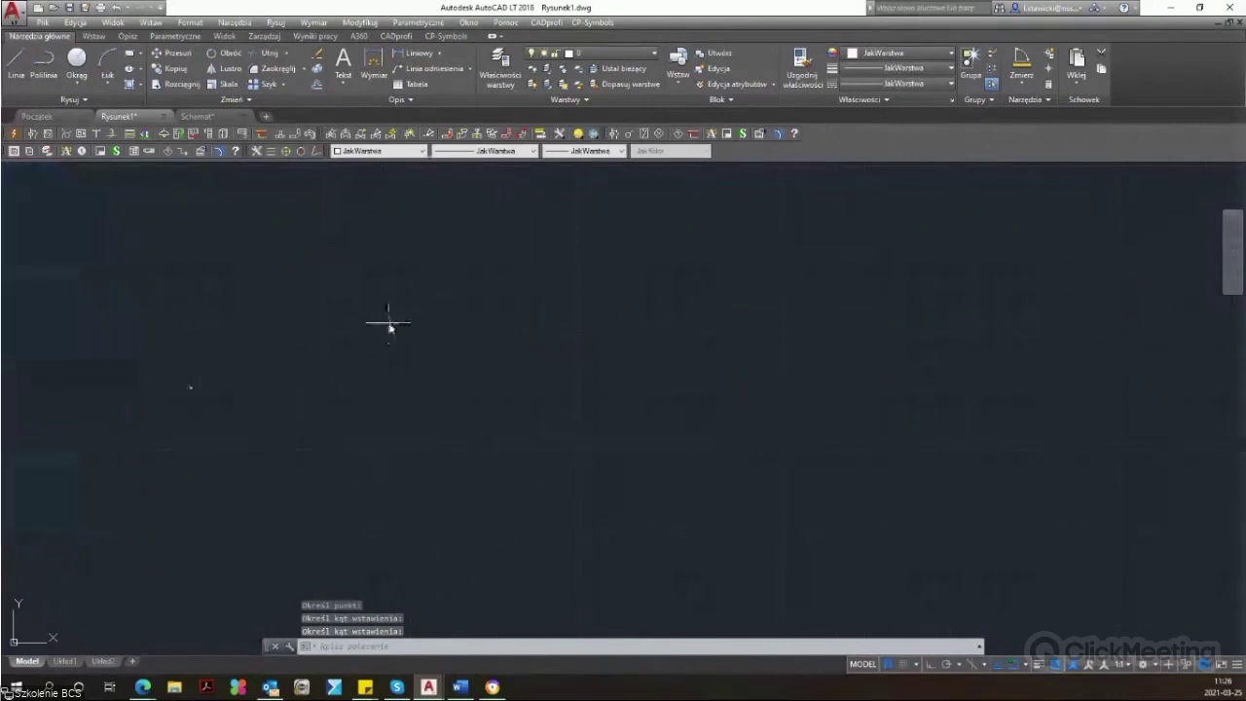
click(30, 151)
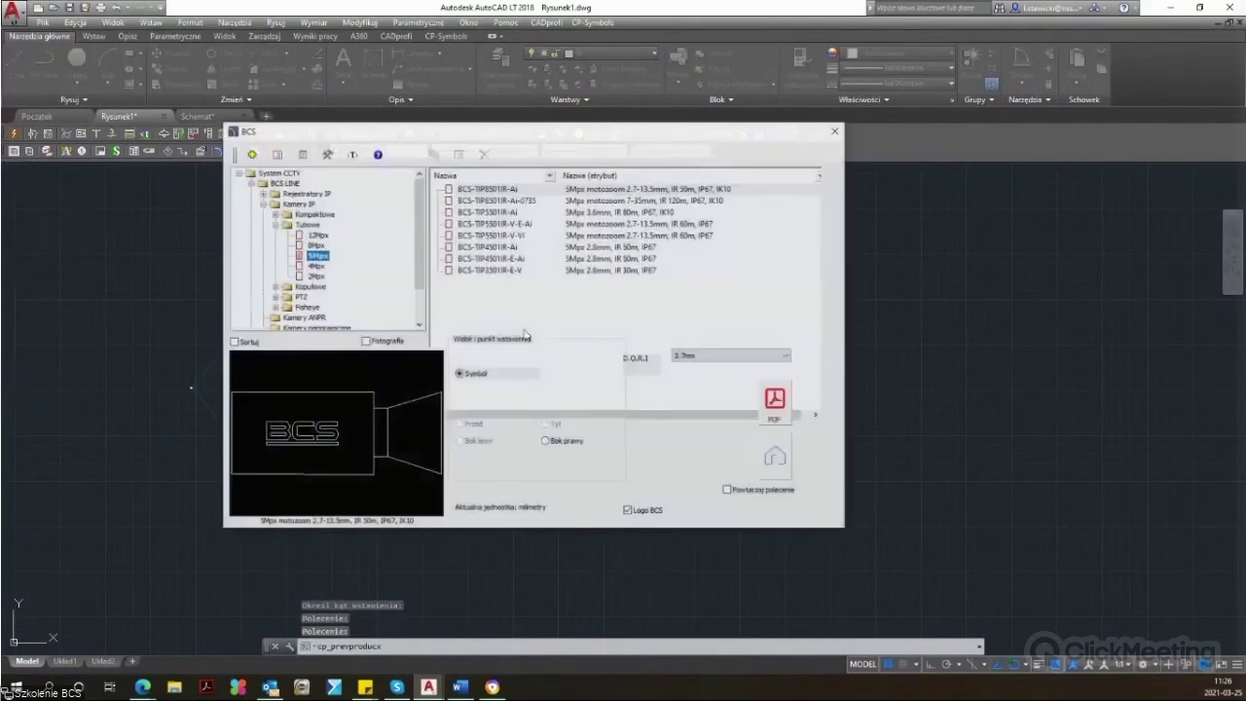
Step: Open the BCS-TIP8501IR-Ai PDF datasheet and scroll down to page 2
click(789, 383)
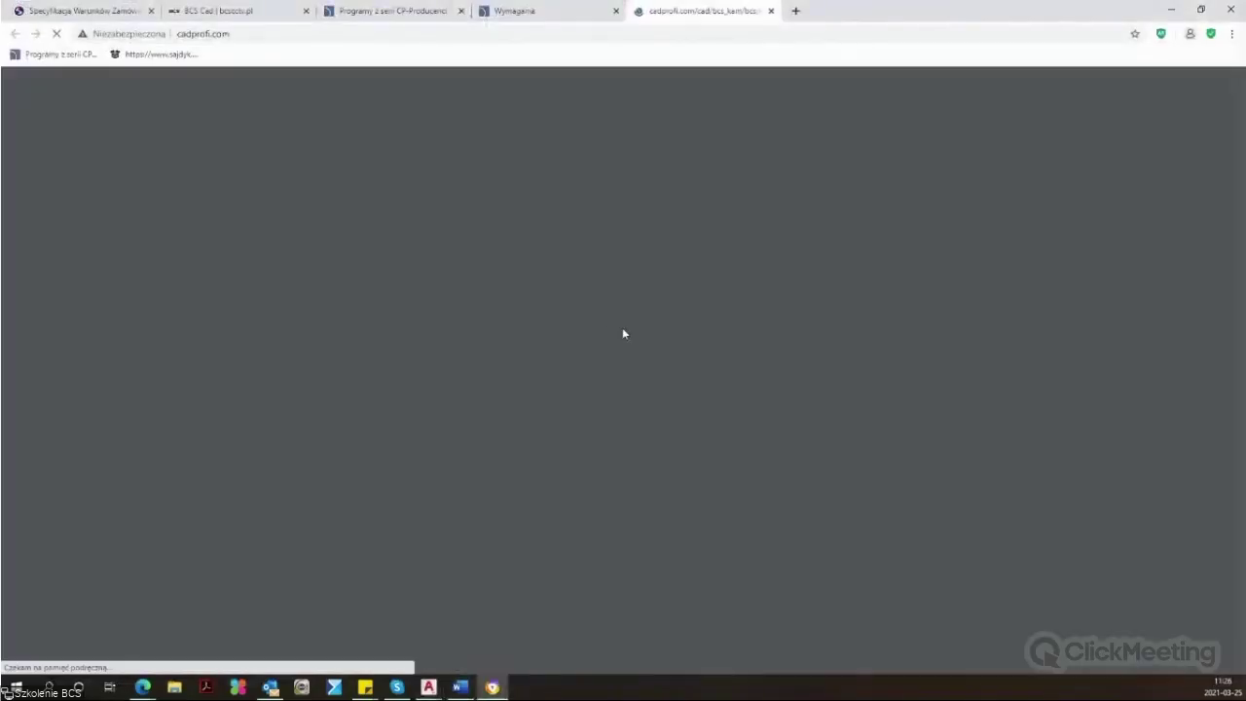
scroll(627, 333, down, 3)
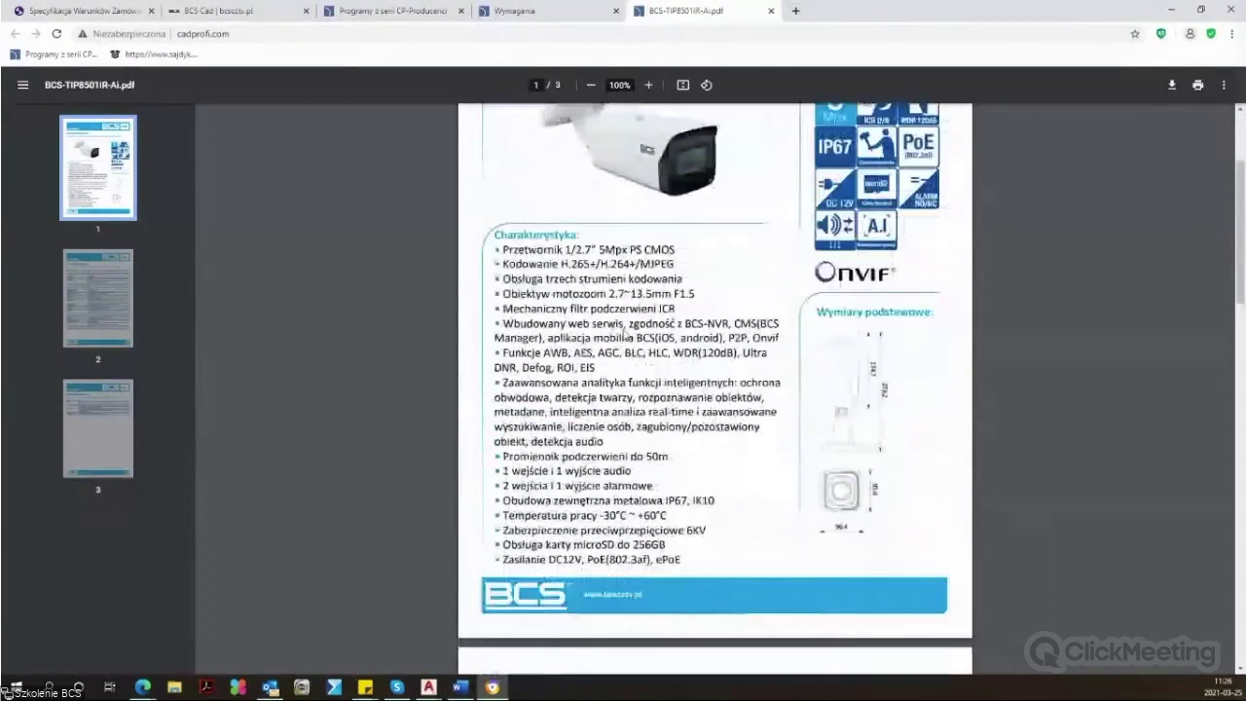
scroll(630, 331, down, 2)
scroll(630, 331, down, 1)
scroll(632, 329, down, 1)
scroll(634, 328, down, 2)
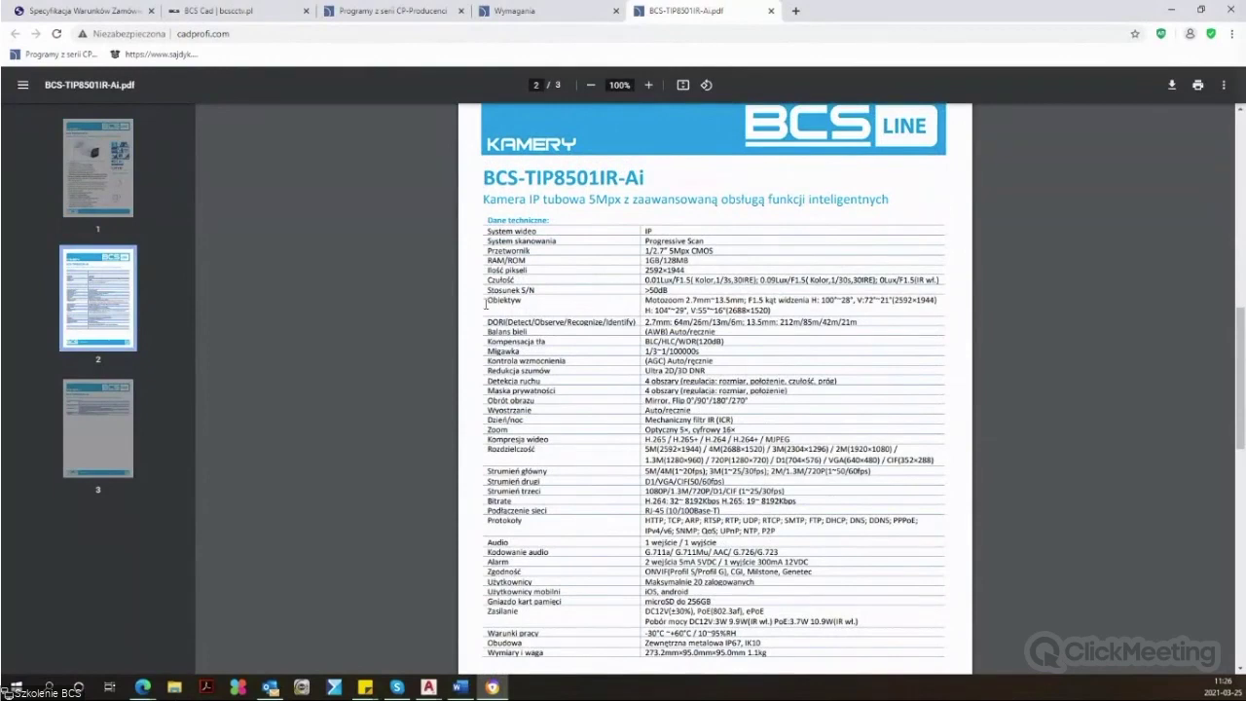
Step: Highlight the Obiektyw horizontal viewing-angle value, then minimize Chrome back to the drawing
drag(558, 303, 688, 309)
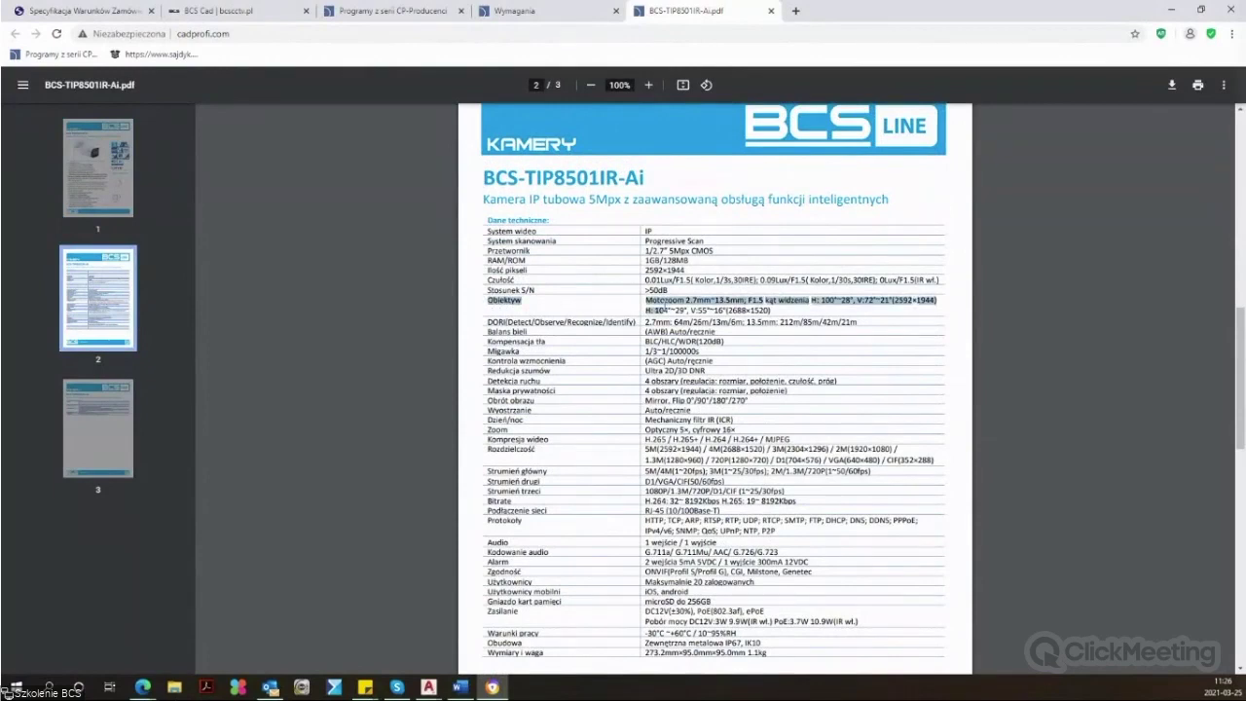
click(666, 310)
drag(765, 300, 843, 304)
click(815, 301)
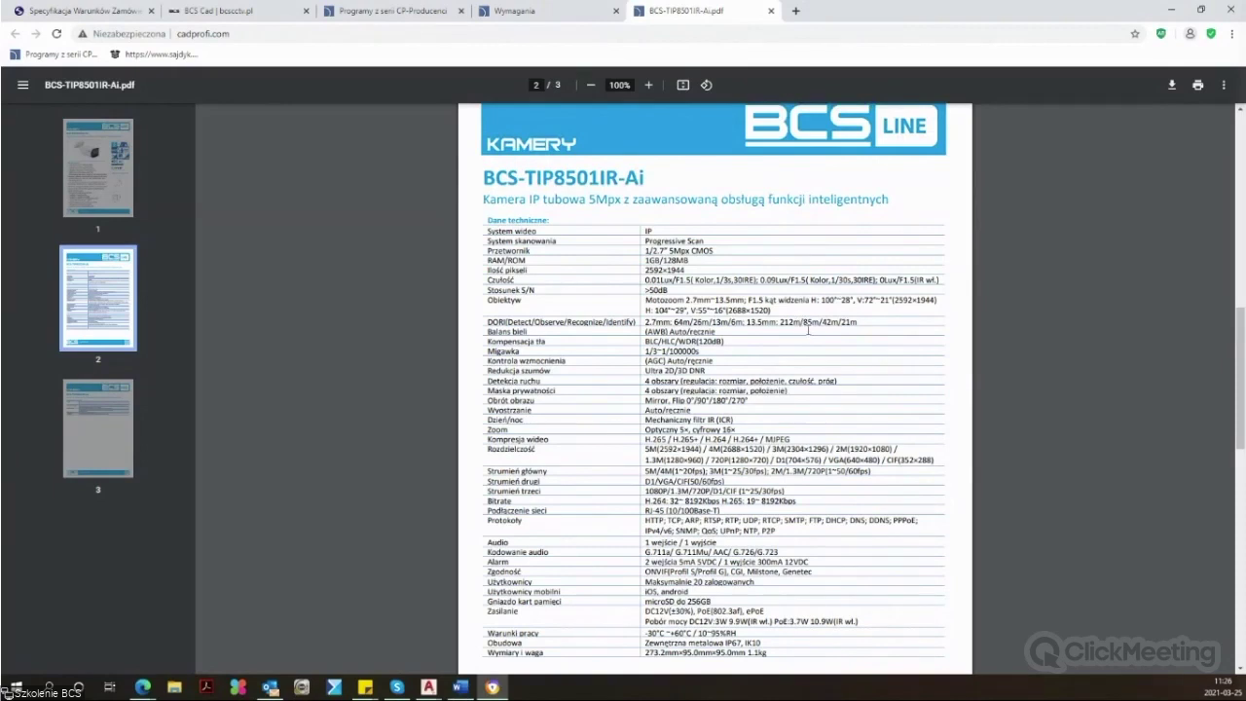
click(1171, 8)
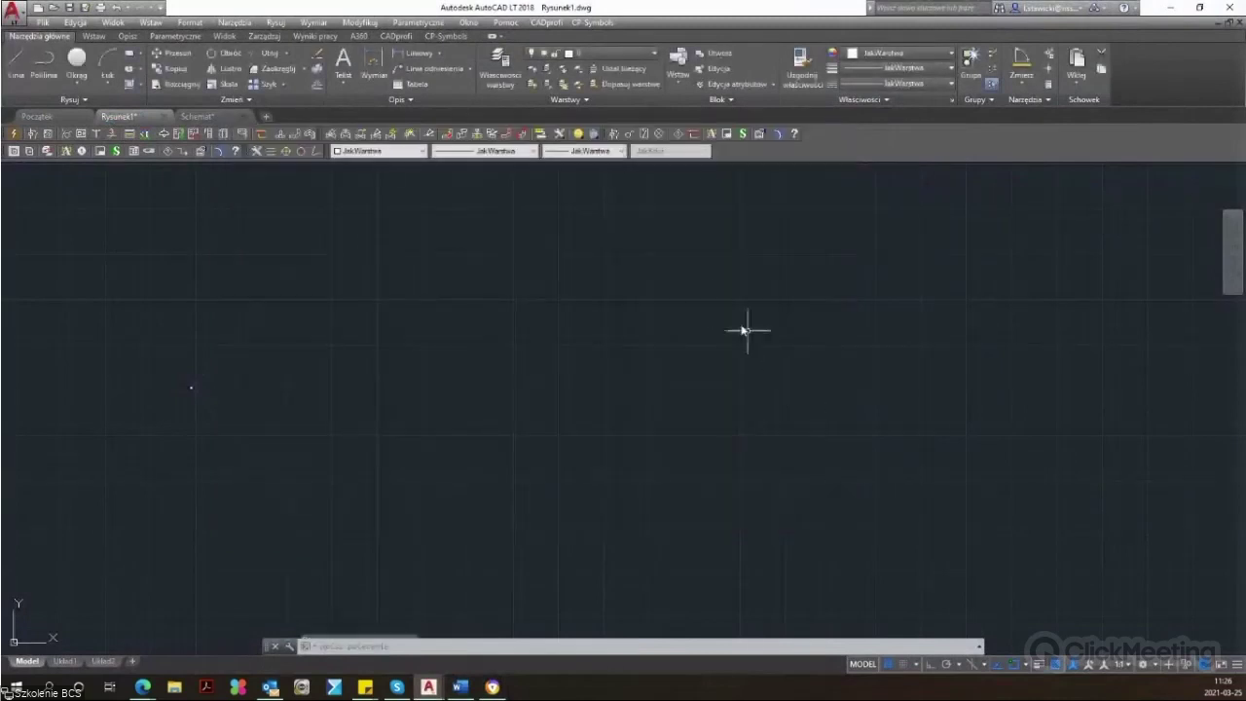
Step: Measure the DORI wedge angle as 100° and compare it with the datasheet's lens angle
click(1021, 84)
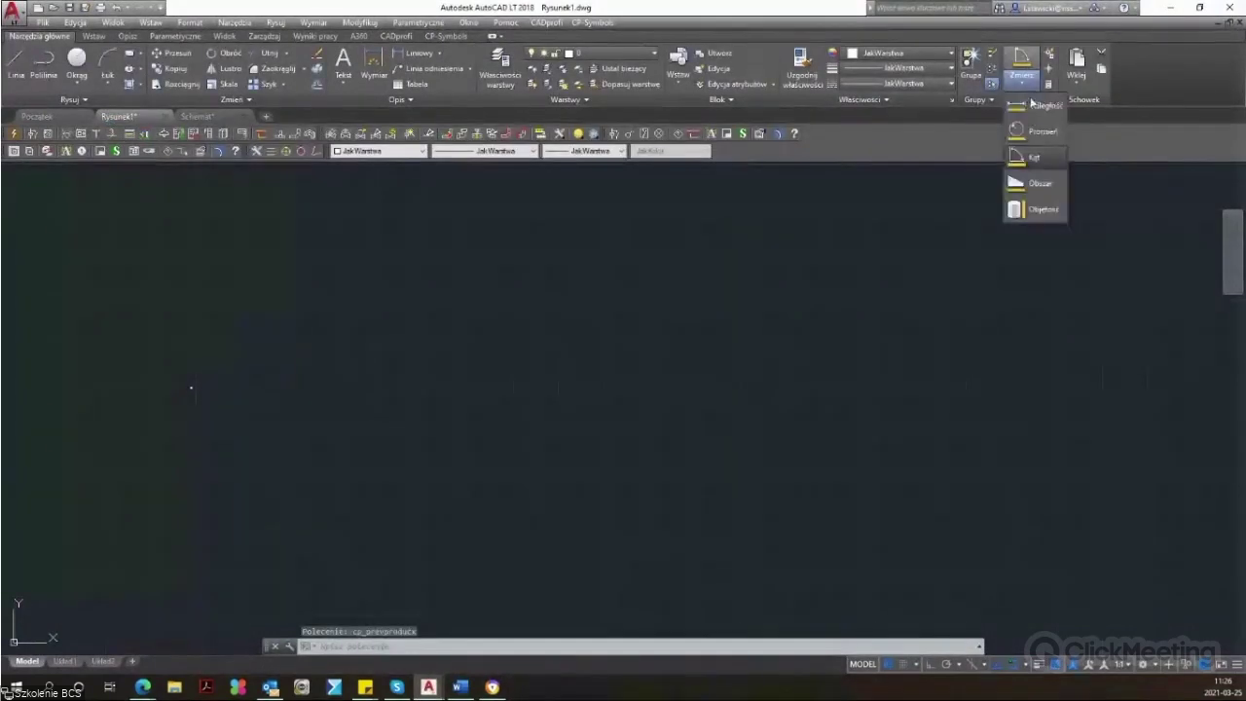
click(1034, 162)
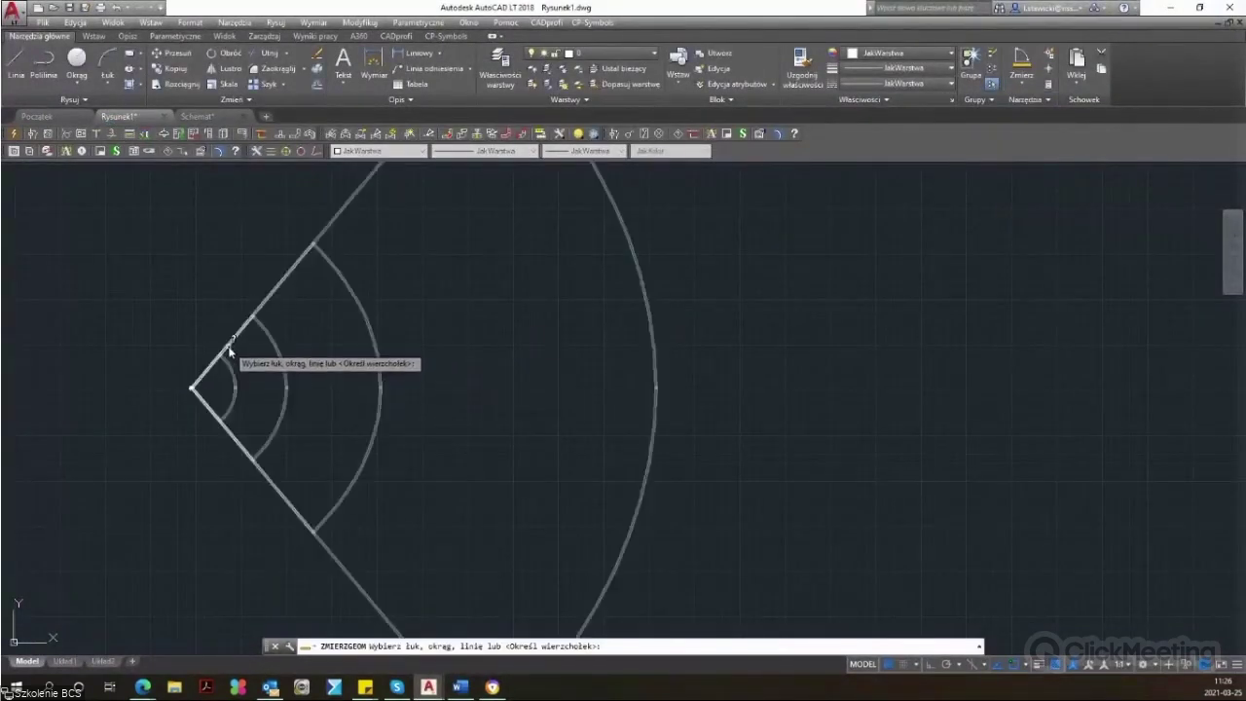
click(231, 351)
click(214, 412)
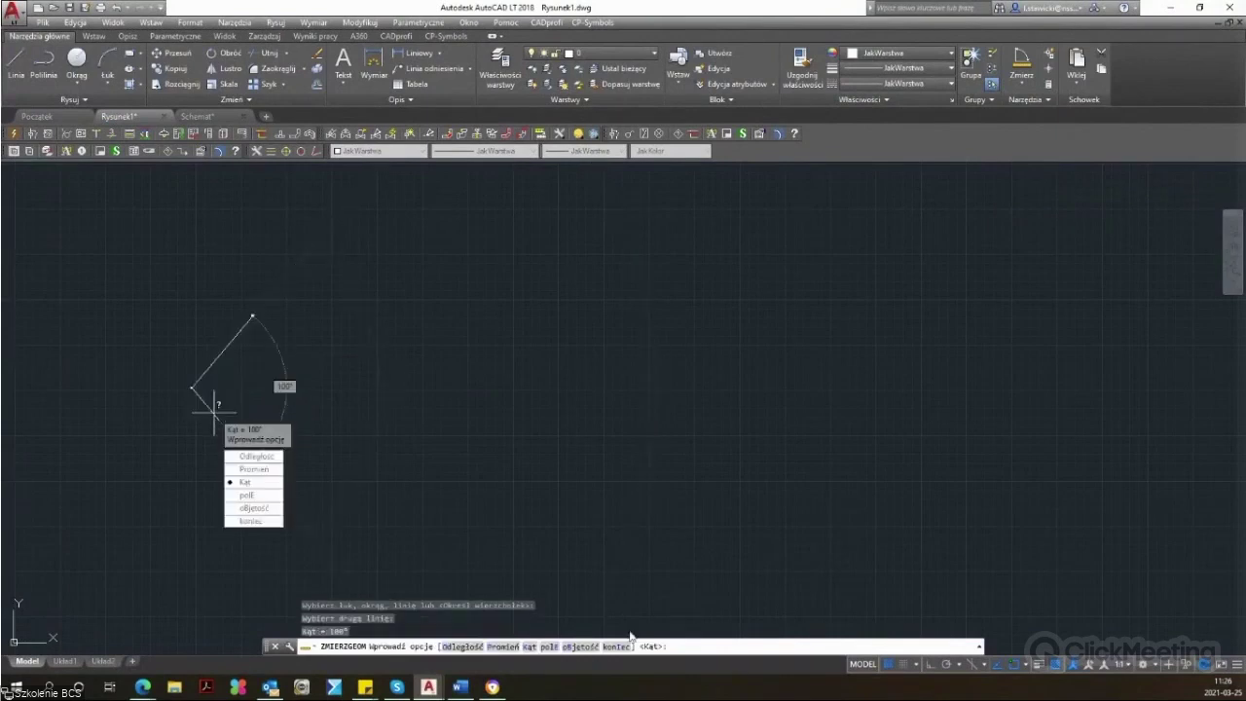
click(492, 686)
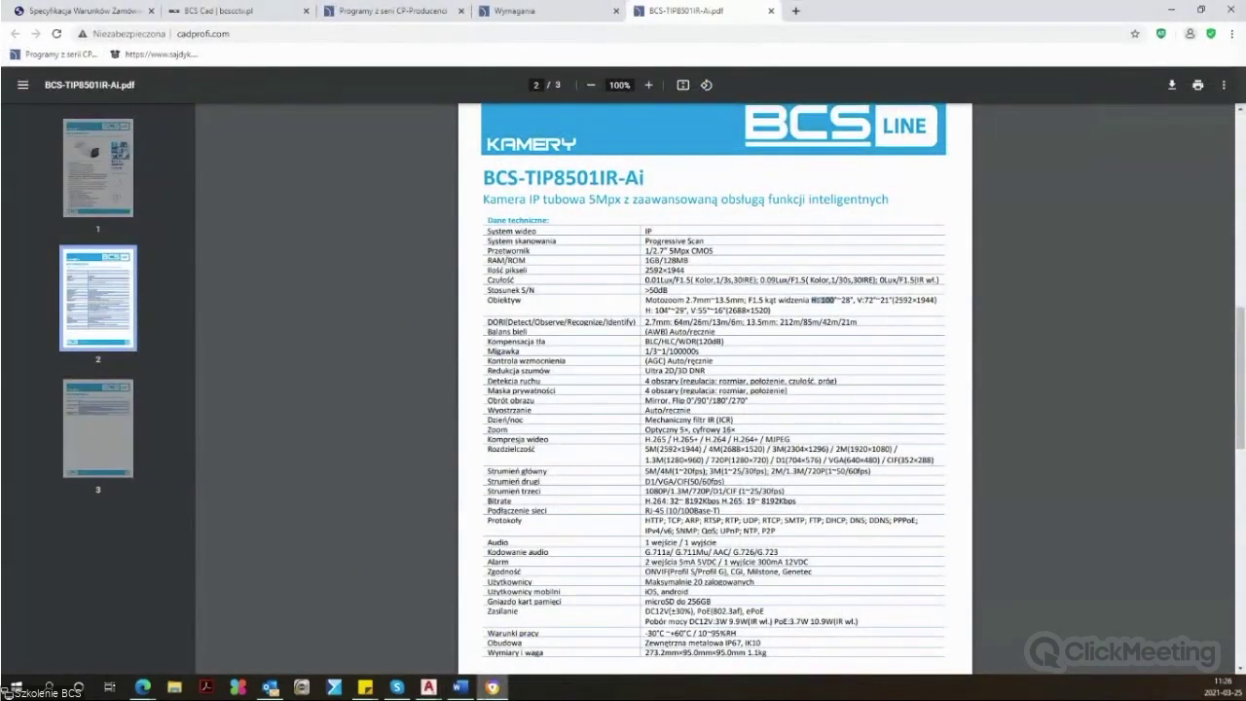
click(492, 686)
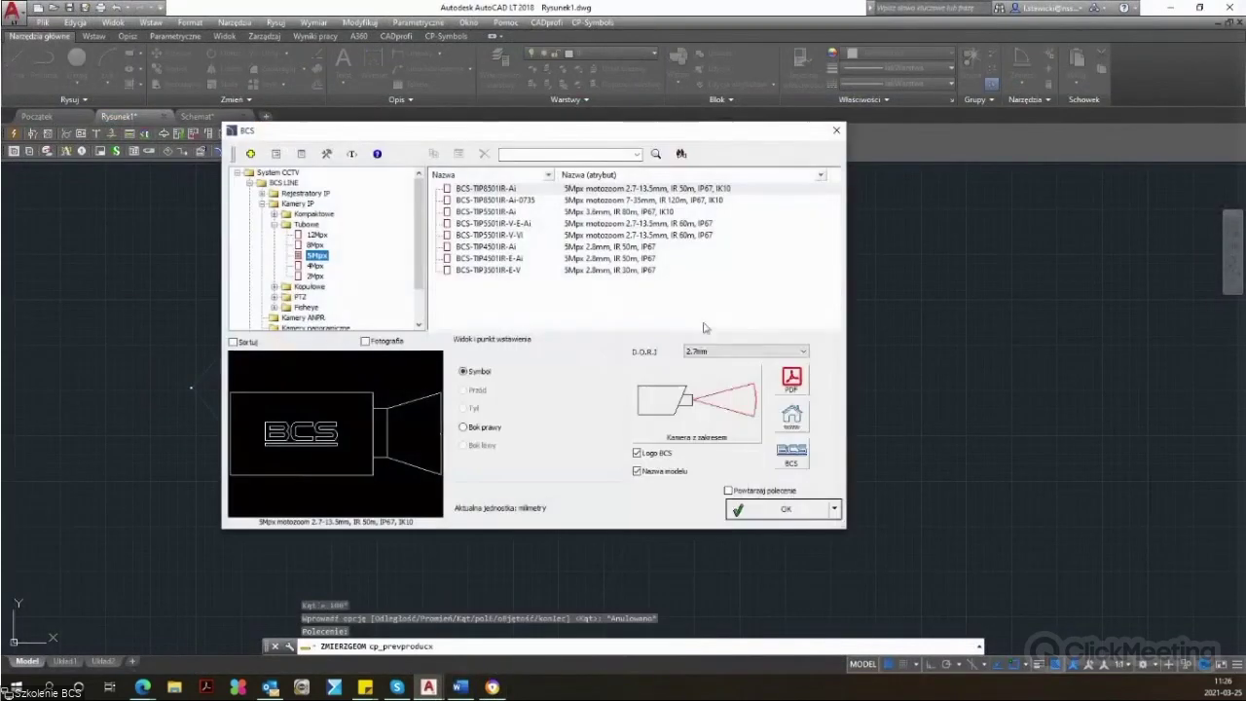
Step: Insert the camera with a 13.5mm DORI range into the drawing
click(711, 372)
click(785, 509)
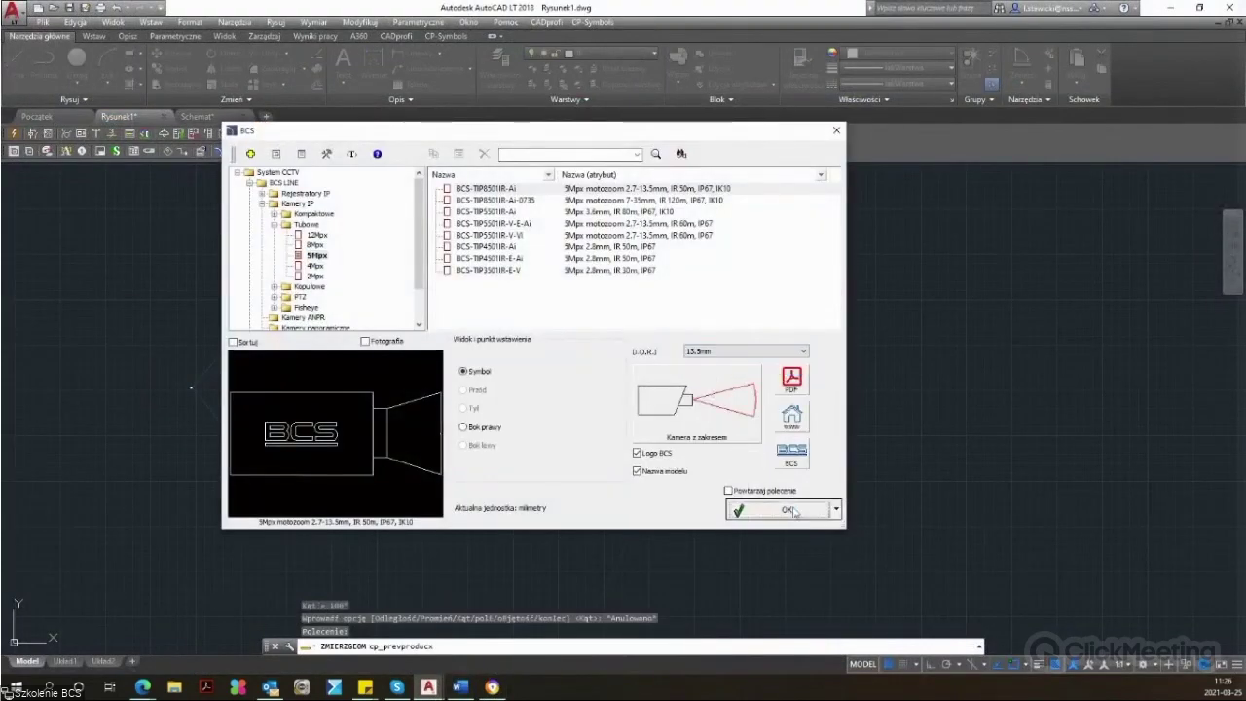
click(807, 408)
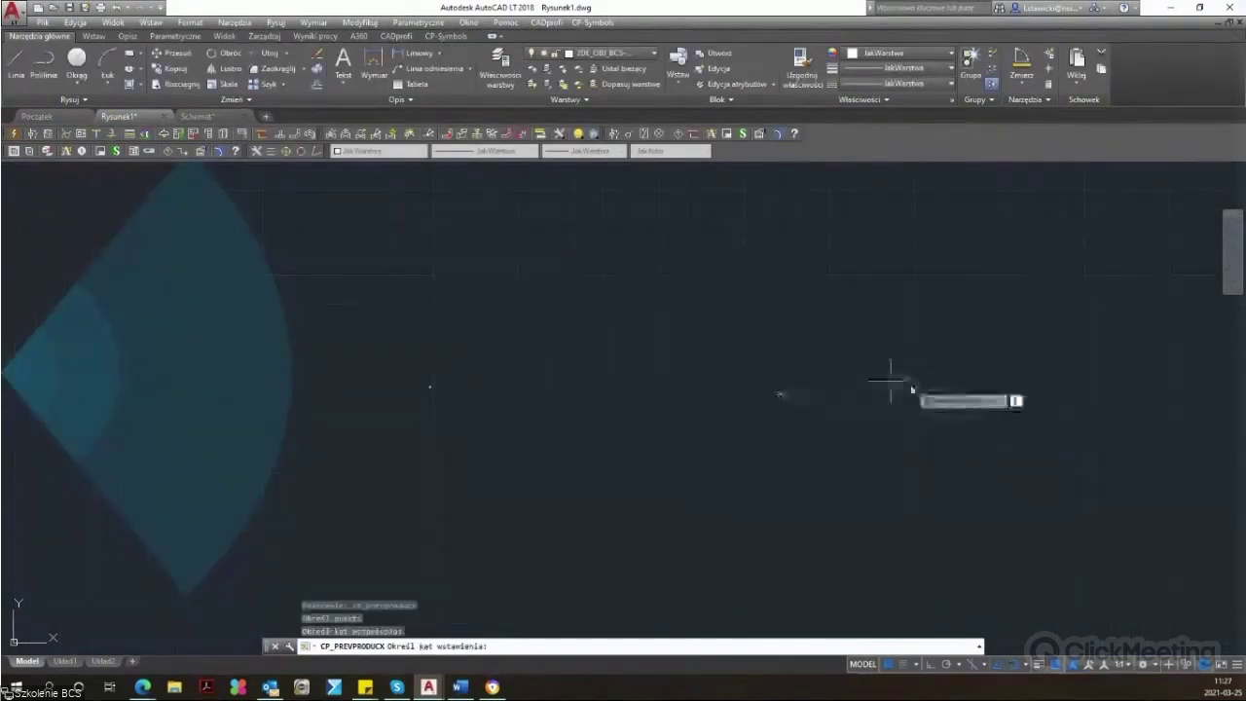
click(973, 373)
Step: Measure the new coverage wedge's angle at 28° and return to the camera datasheet
click(1033, 87)
click(1033, 157)
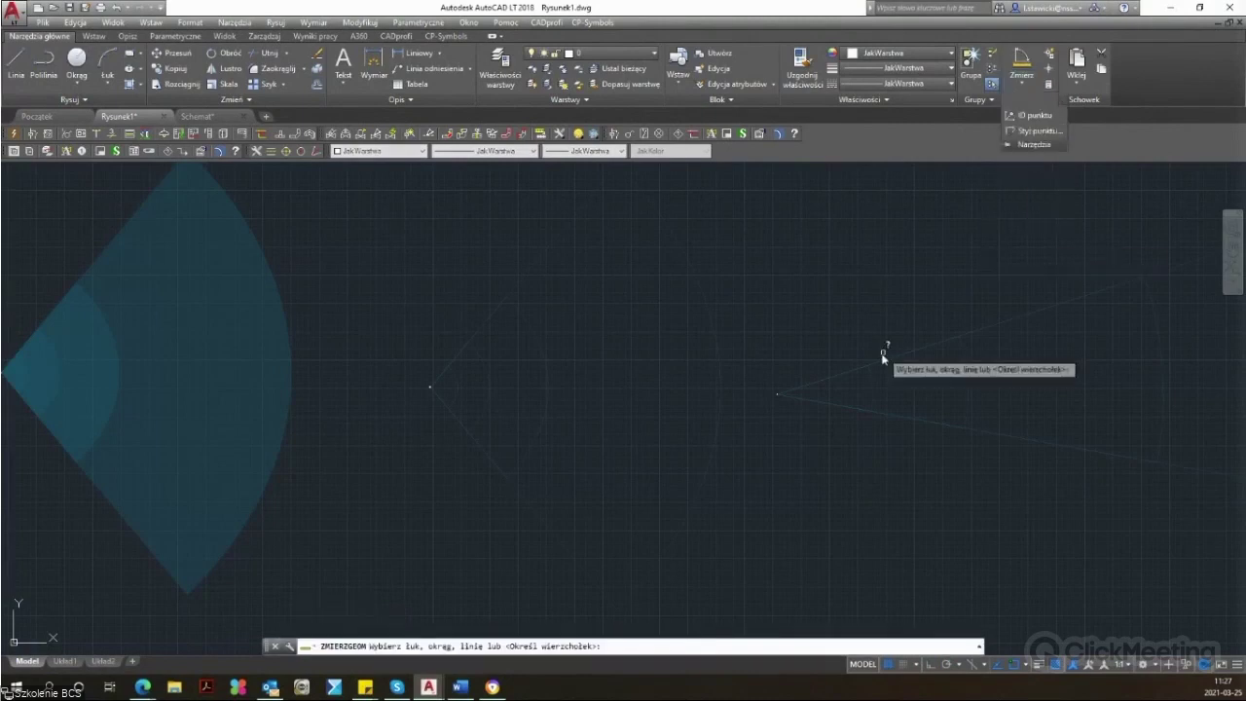
click(879, 399)
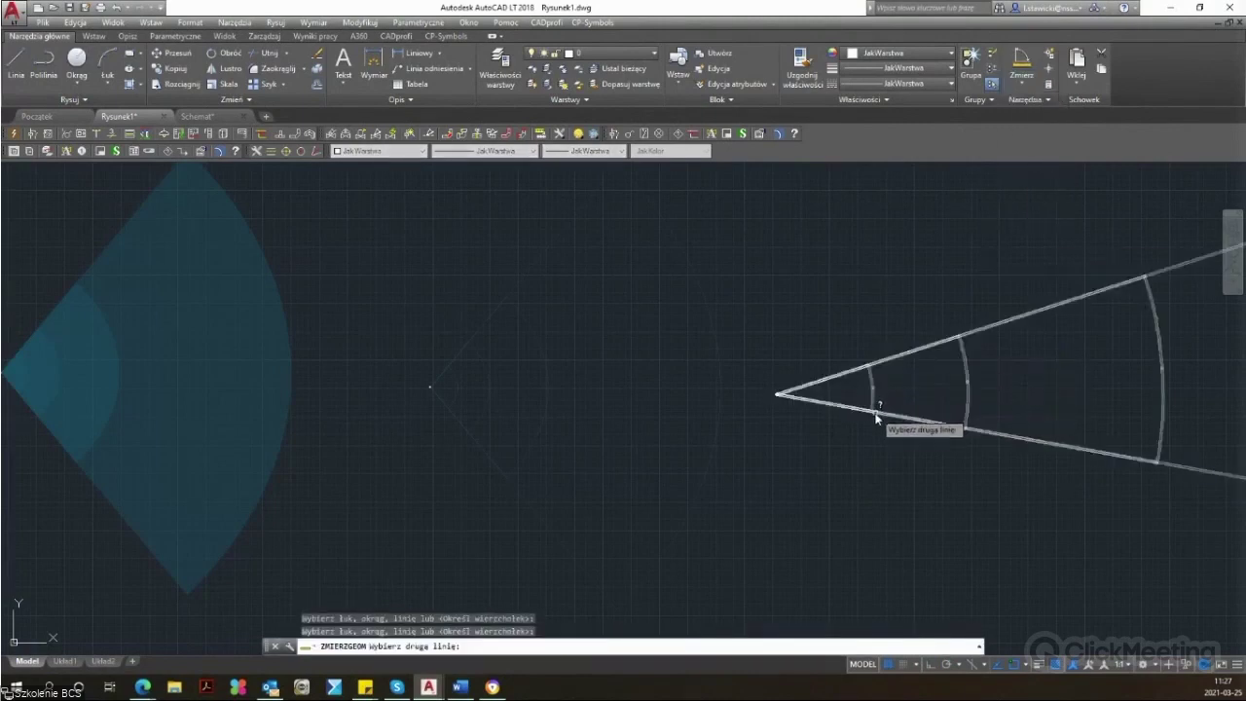
click(848, 408)
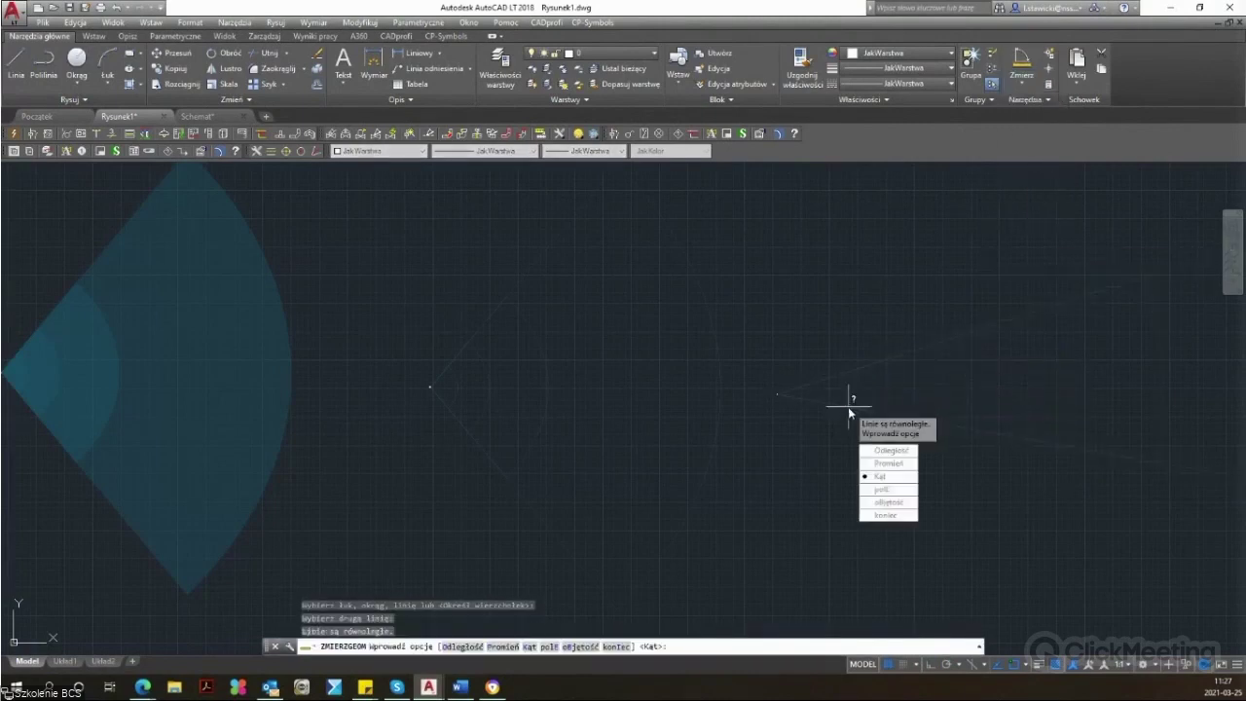
key(Escape)
click(1020, 77)
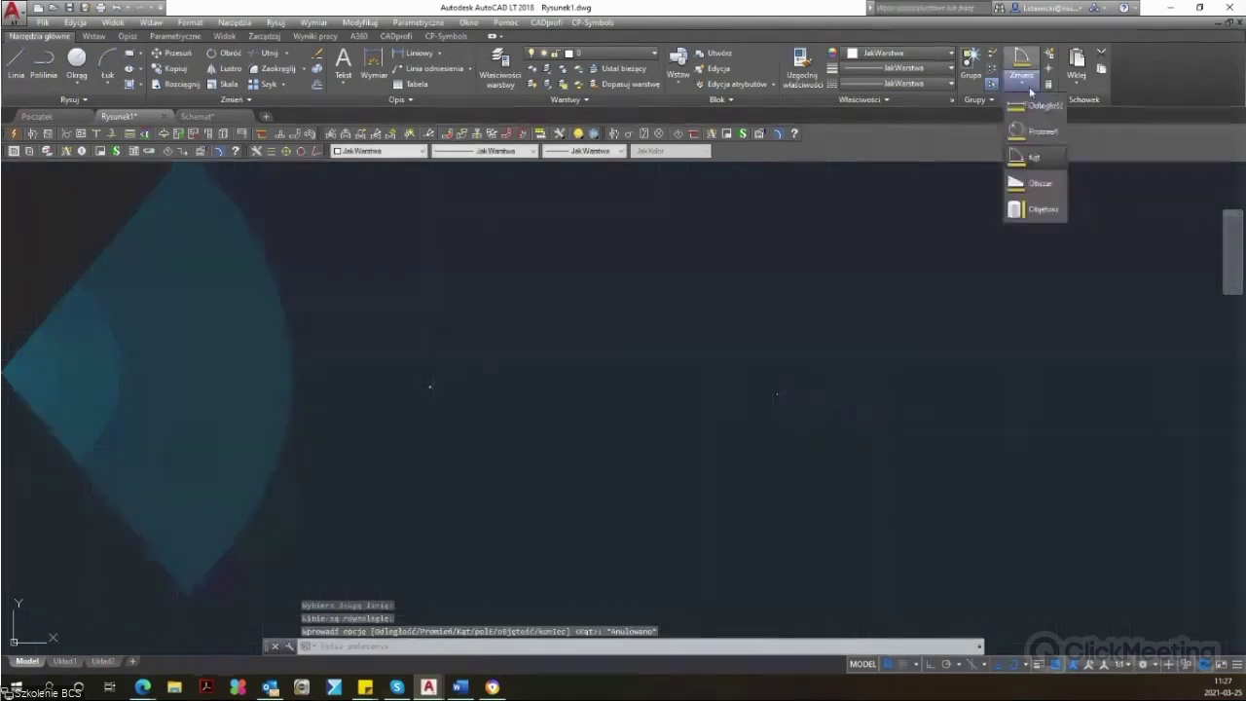
click(1034, 157)
click(878, 361)
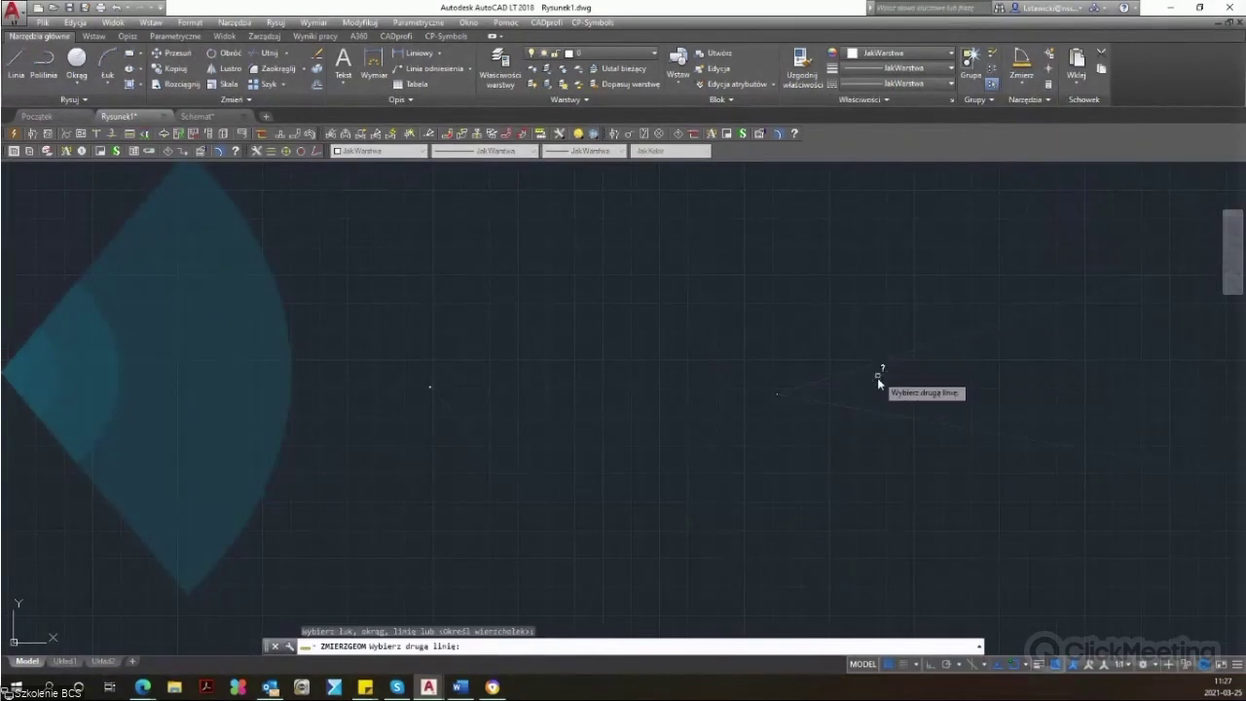
click(872, 410)
key(Escape)
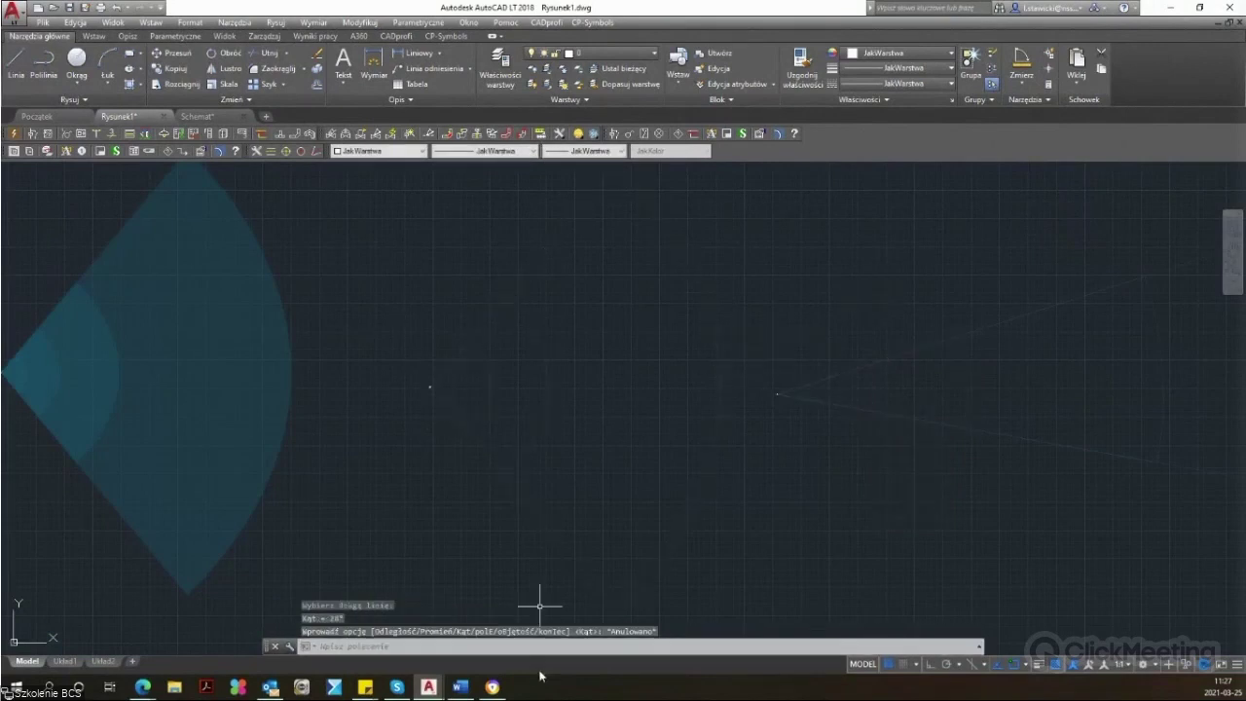
key(alt+Tab)
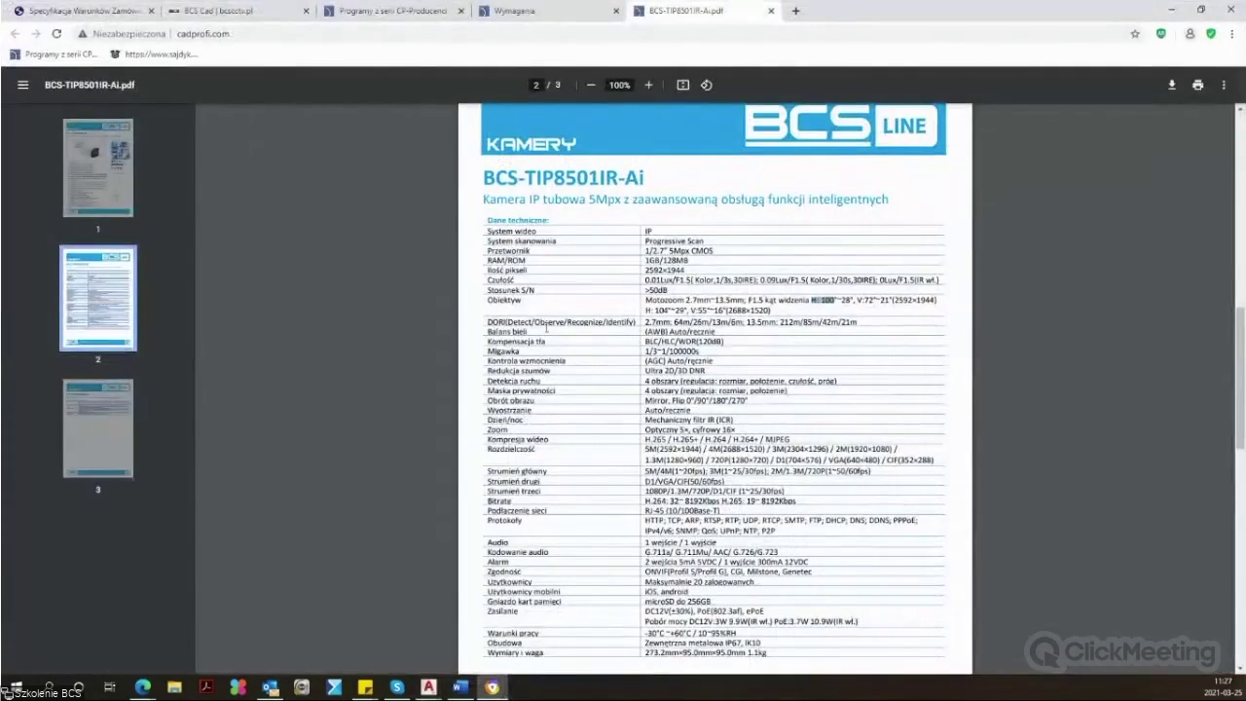
Step: Select the 13.5mm and then the 2.7mm DORI distance figures in the datasheet's DORI row
drag(500, 321, 574, 321)
click(530, 322)
drag(859, 323, 746, 324)
click(746, 325)
click(651, 322)
drag(744, 323, 698, 323)
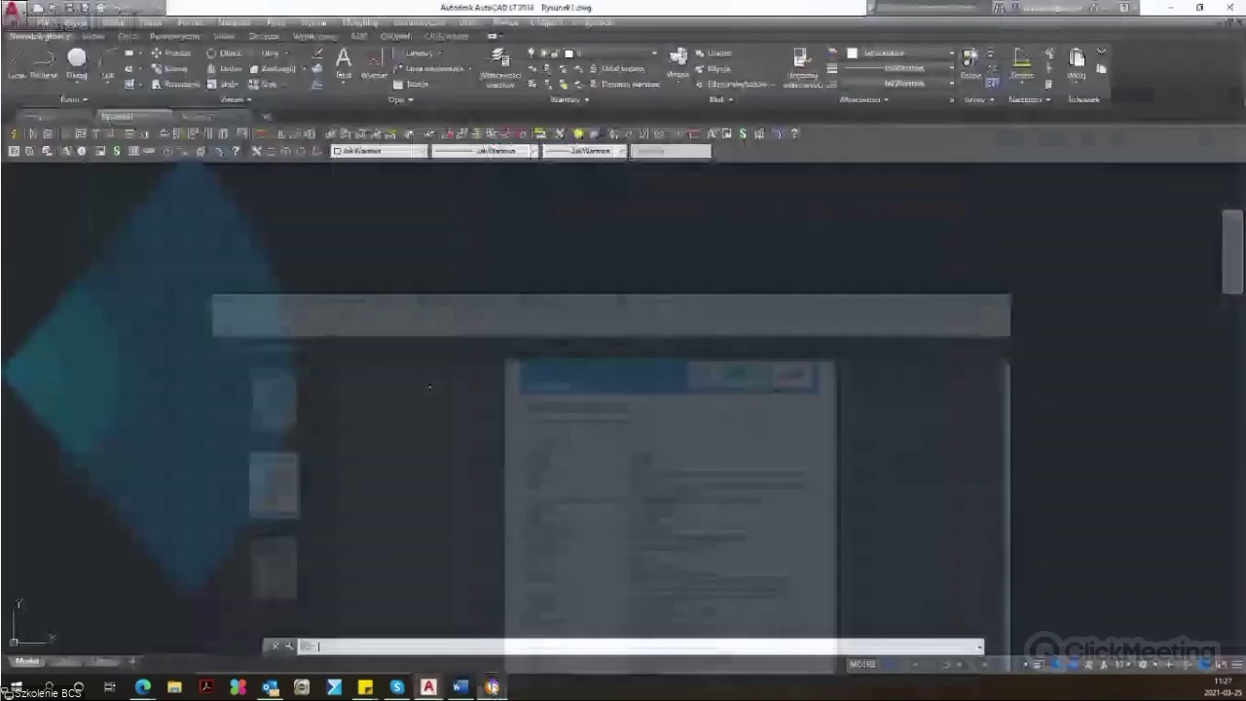
Step: Switch off the CP_obserwacja, CP_rozpoznanie and CP_detekcja layers in AutoCAD
click(428, 686)
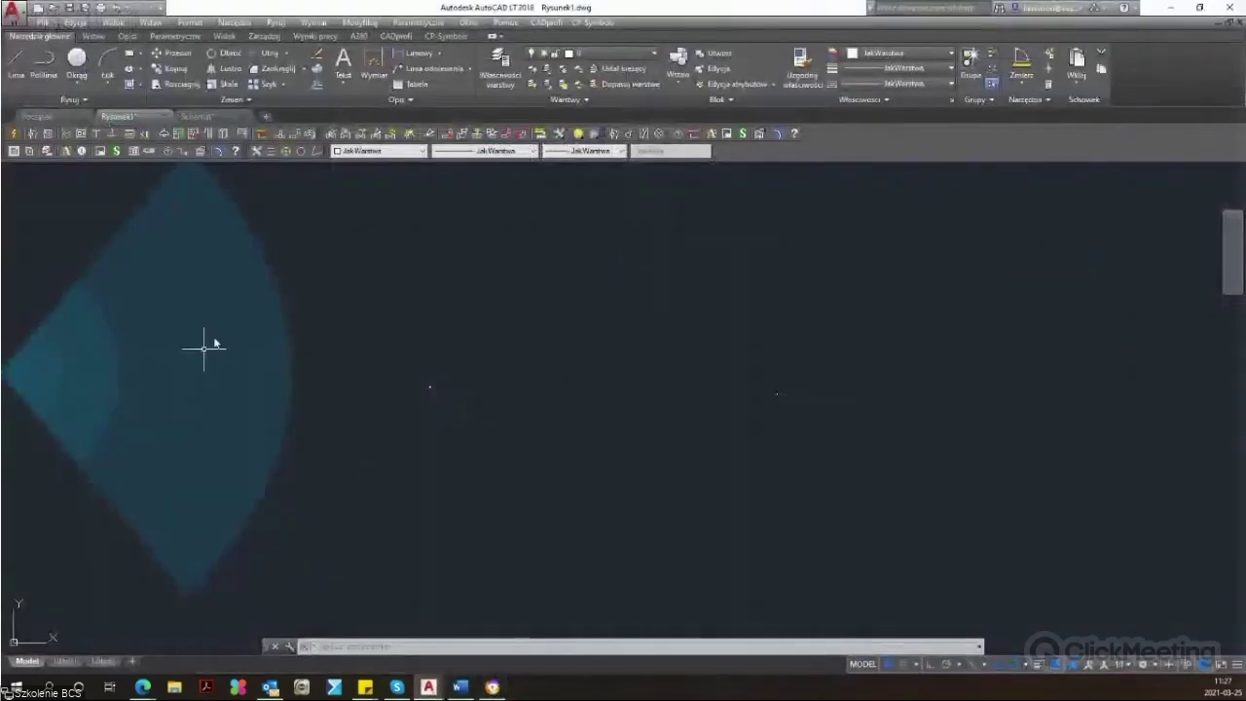
click(643, 53)
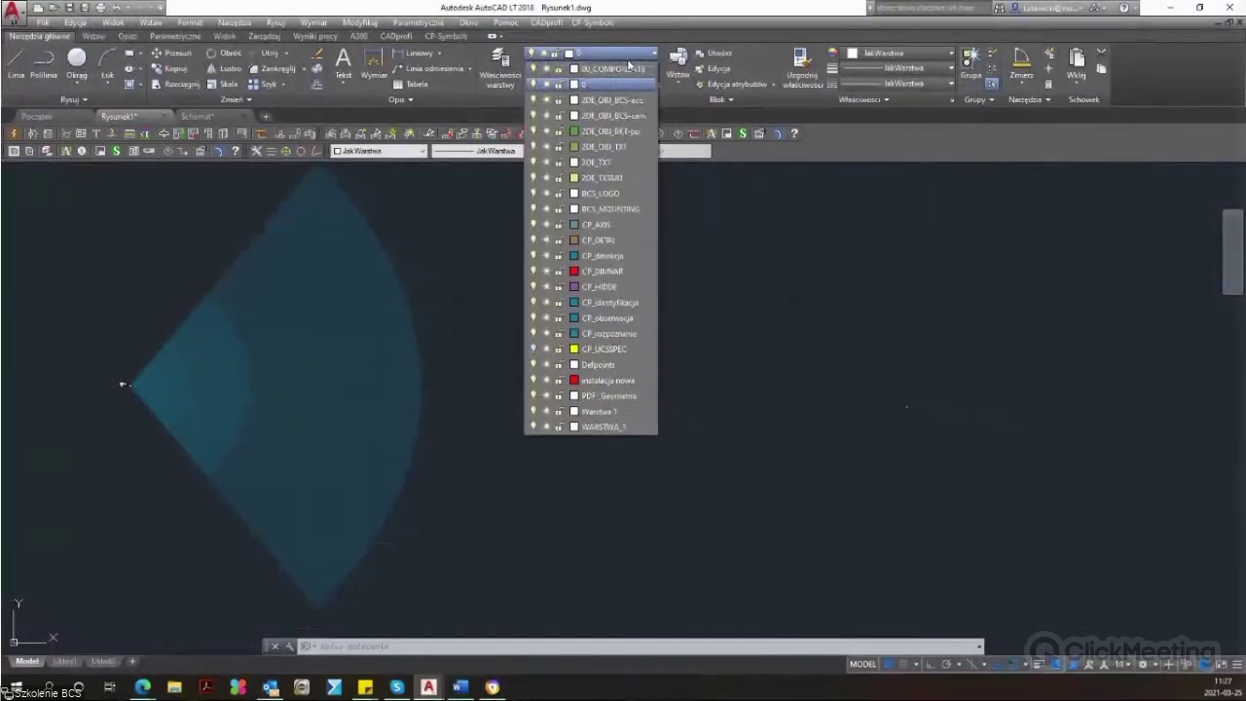
click(537, 317)
click(537, 332)
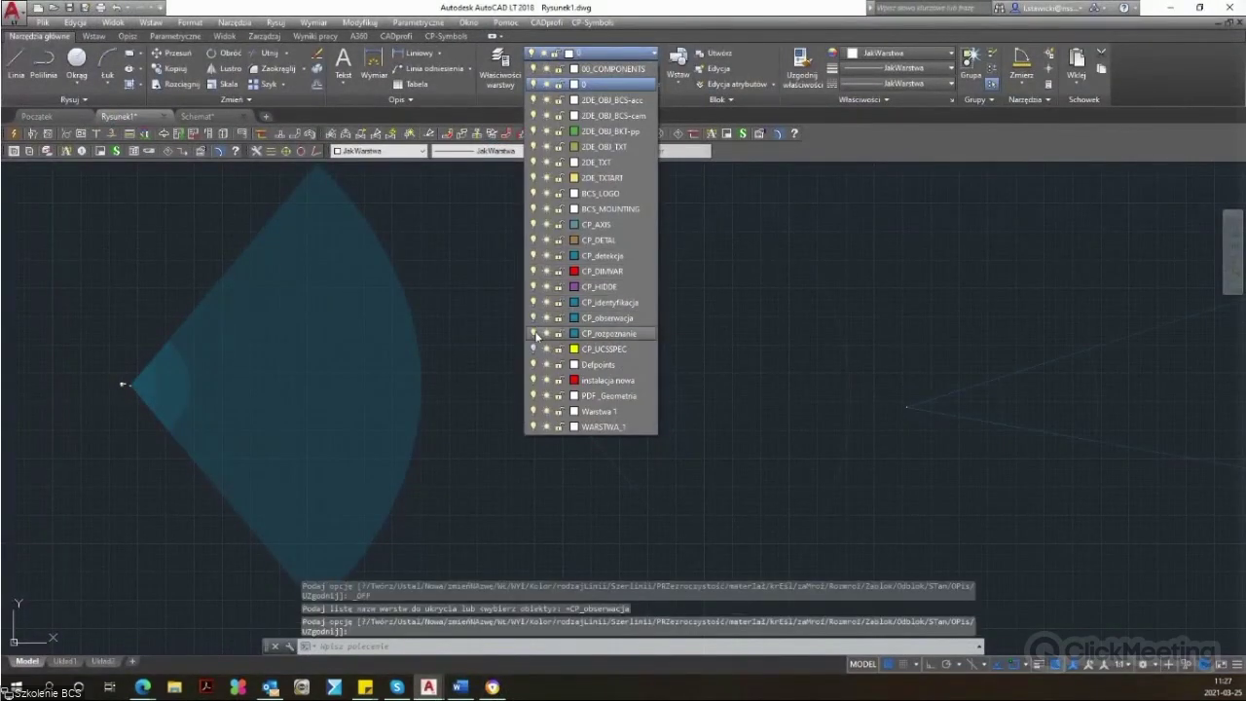
click(533, 256)
Step: Zoom and pan in on the remaining identification wedge
scroll(252, 382, up, 2)
middle_drag(130, 355, 397, 376)
scroll(370, 409, up, 2)
scroll(364, 404, up, 2)
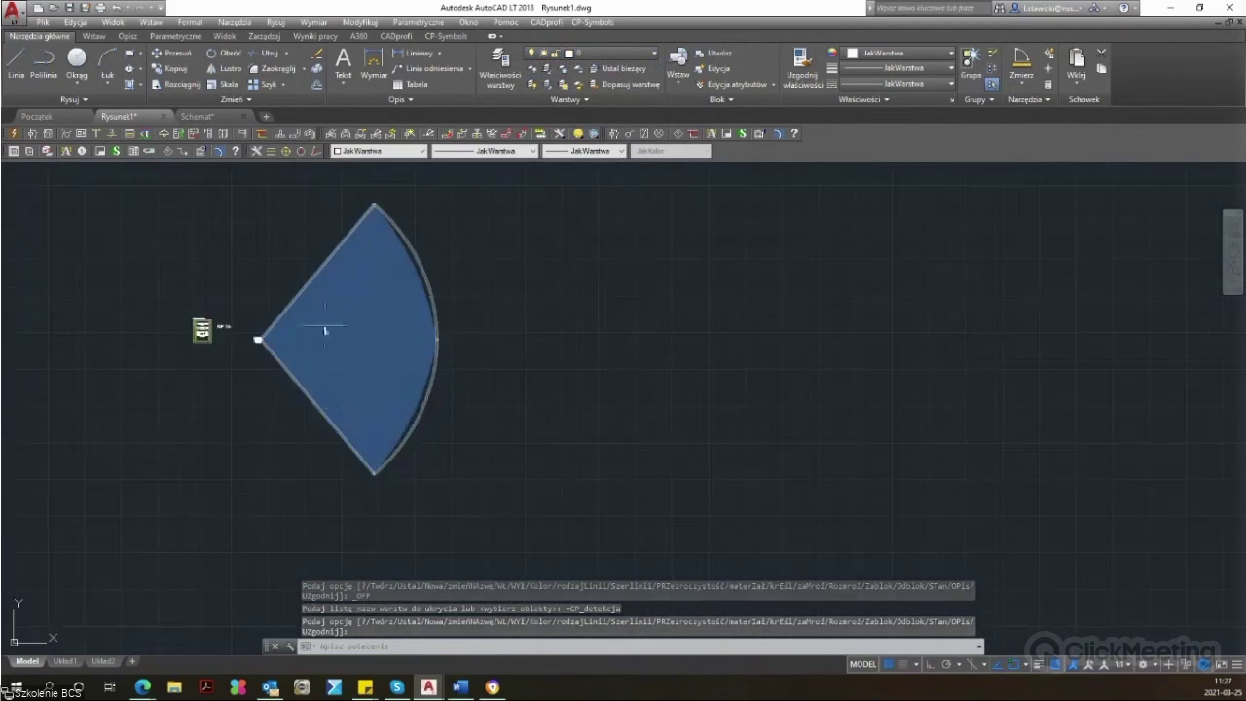
scroll(325, 328, up, 2)
scroll(199, 355, up, 2)
scroll(213, 353, down, 3)
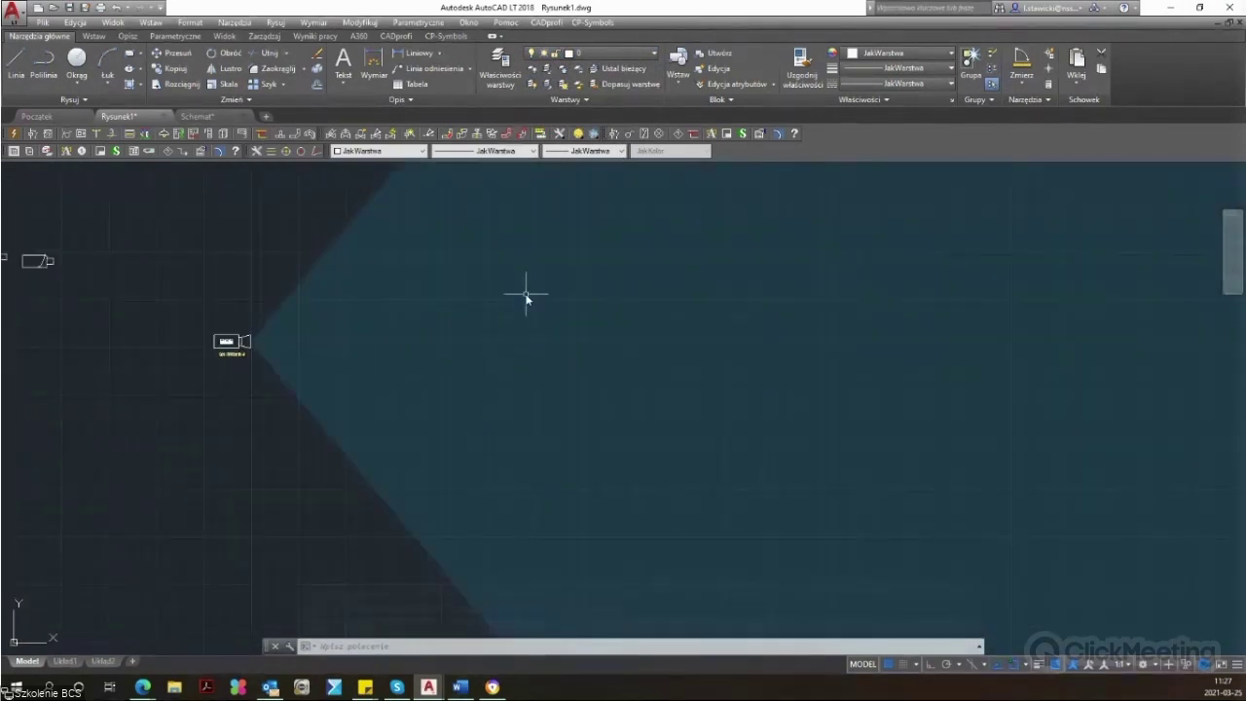
scroll(526, 292, down, 2)
scroll(361, 343, down, 1)
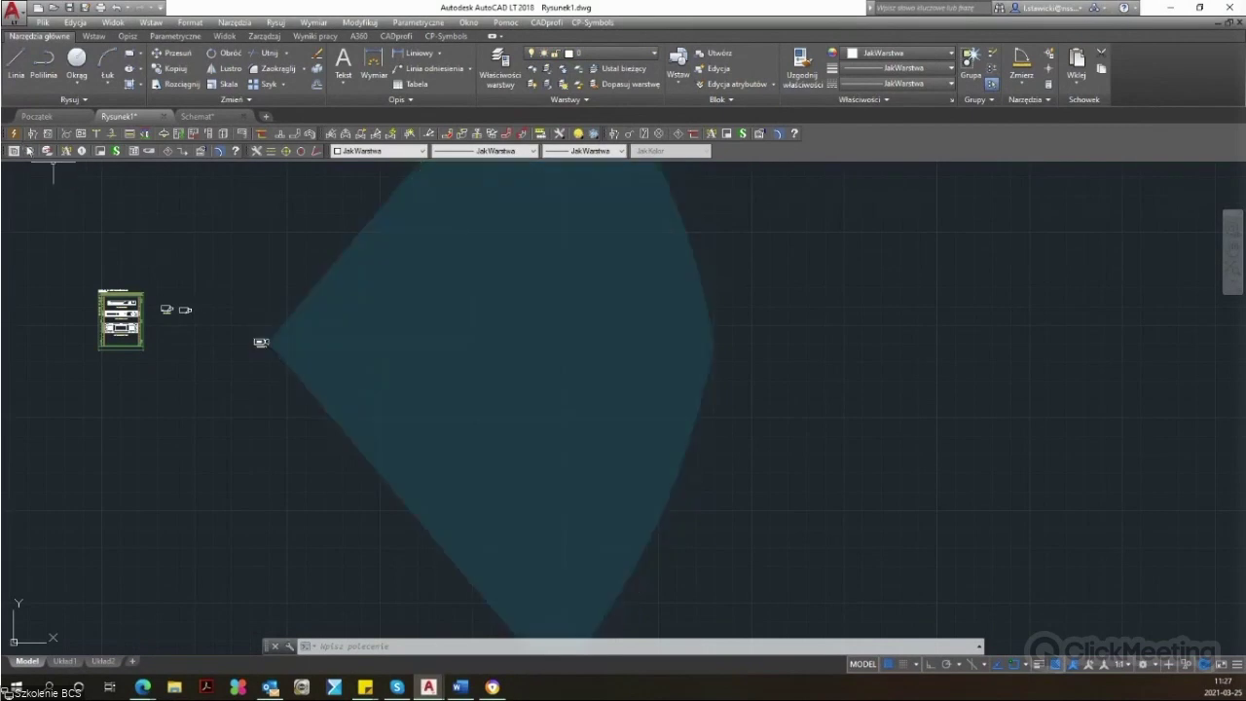
Step: Re-insert the BCS-TIP8501IR-Ai camera as a Bok prawy view with a filled coverage range
double_click(550, 309)
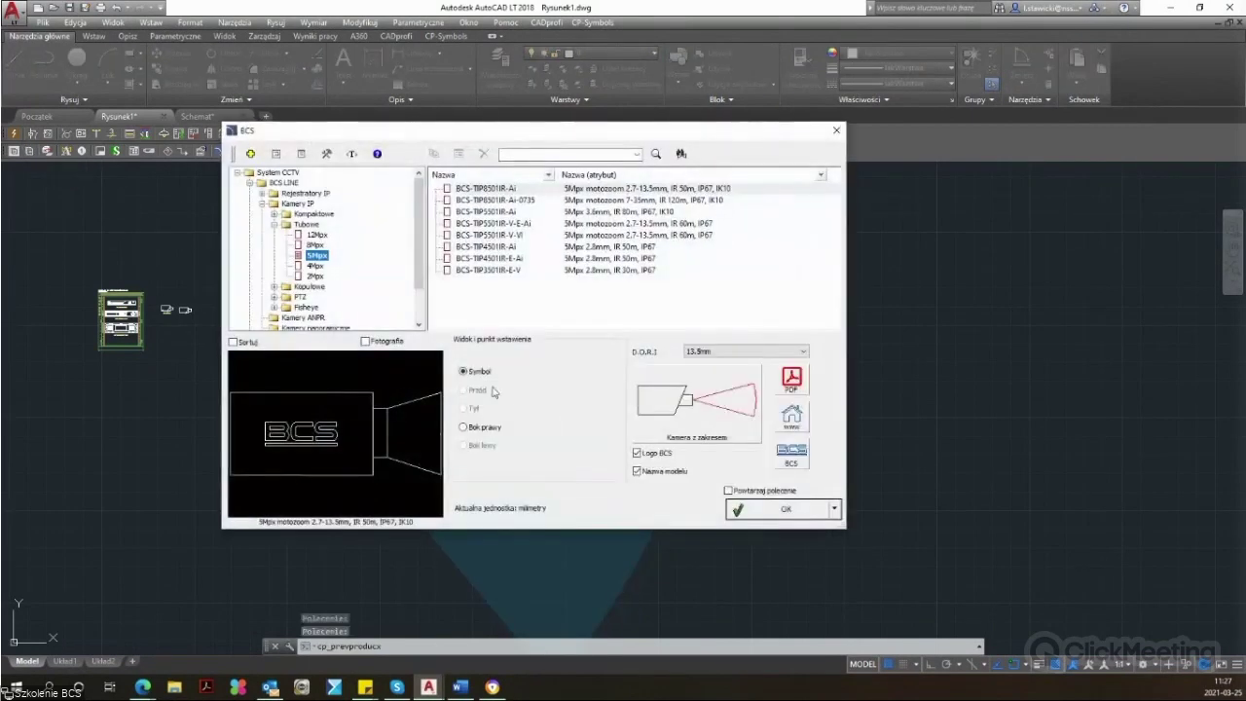
click(479, 375)
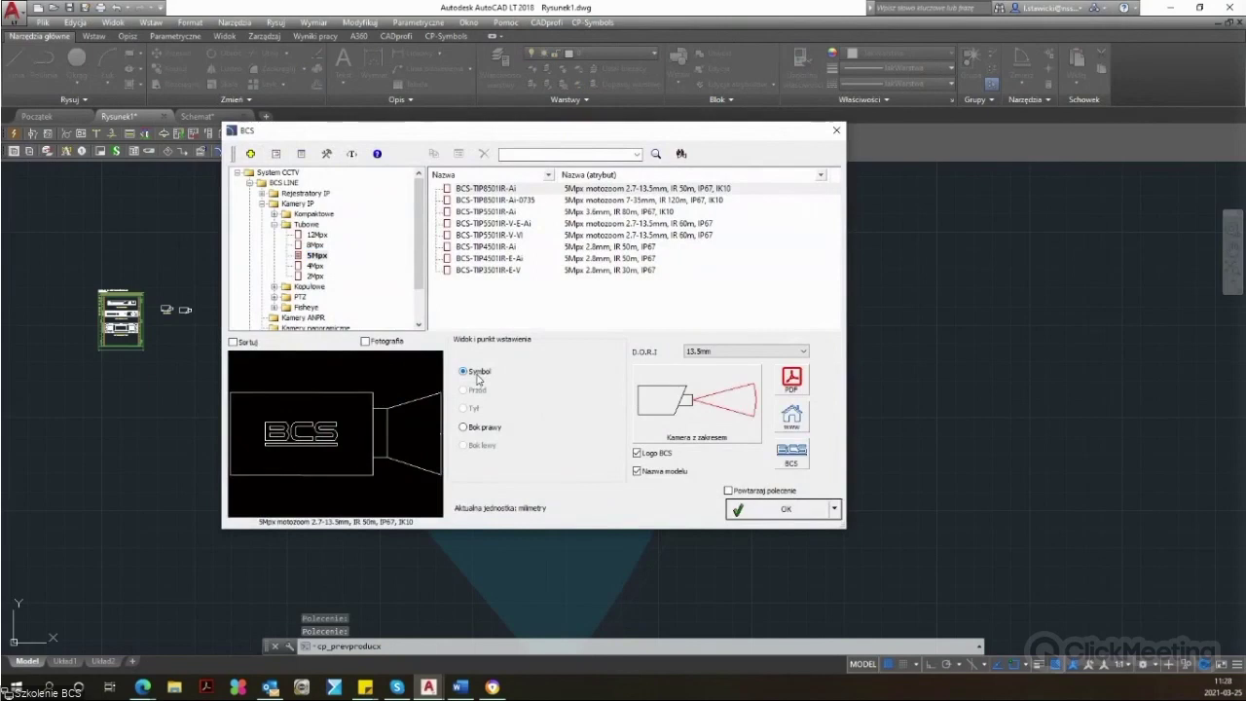
click(470, 430)
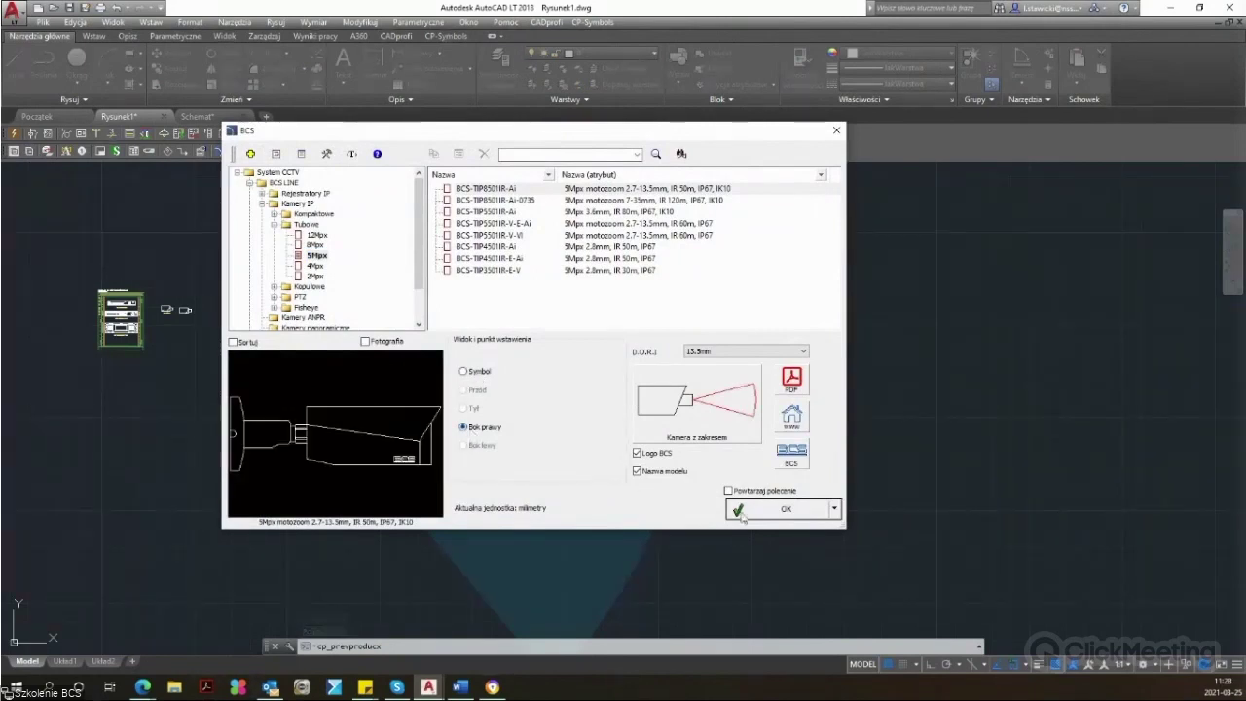
click(715, 404)
click(878, 406)
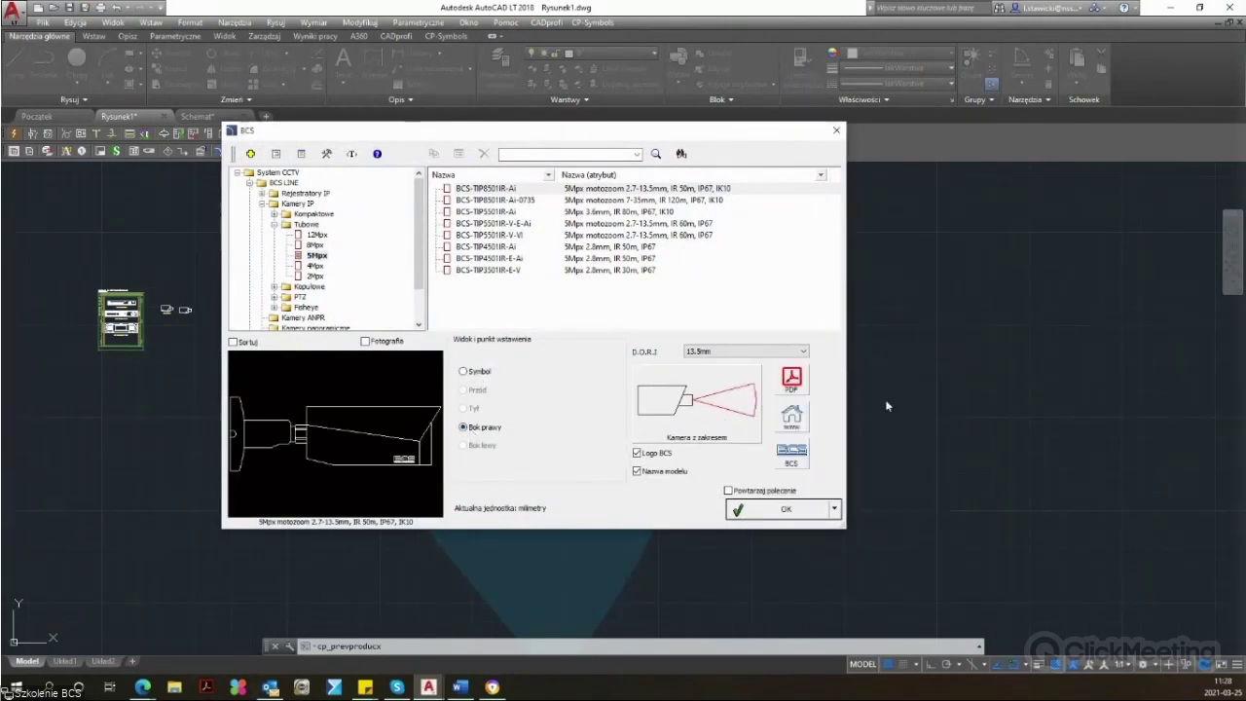
click(774, 509)
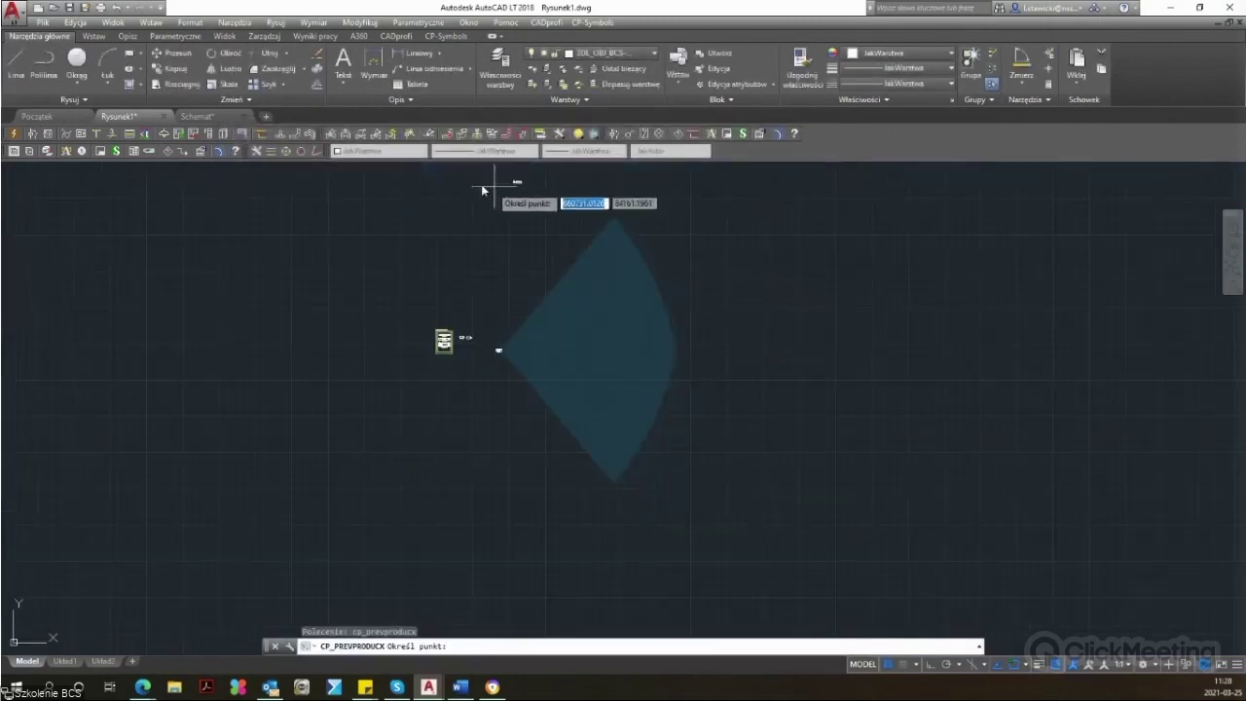
click(704, 237)
click(806, 244)
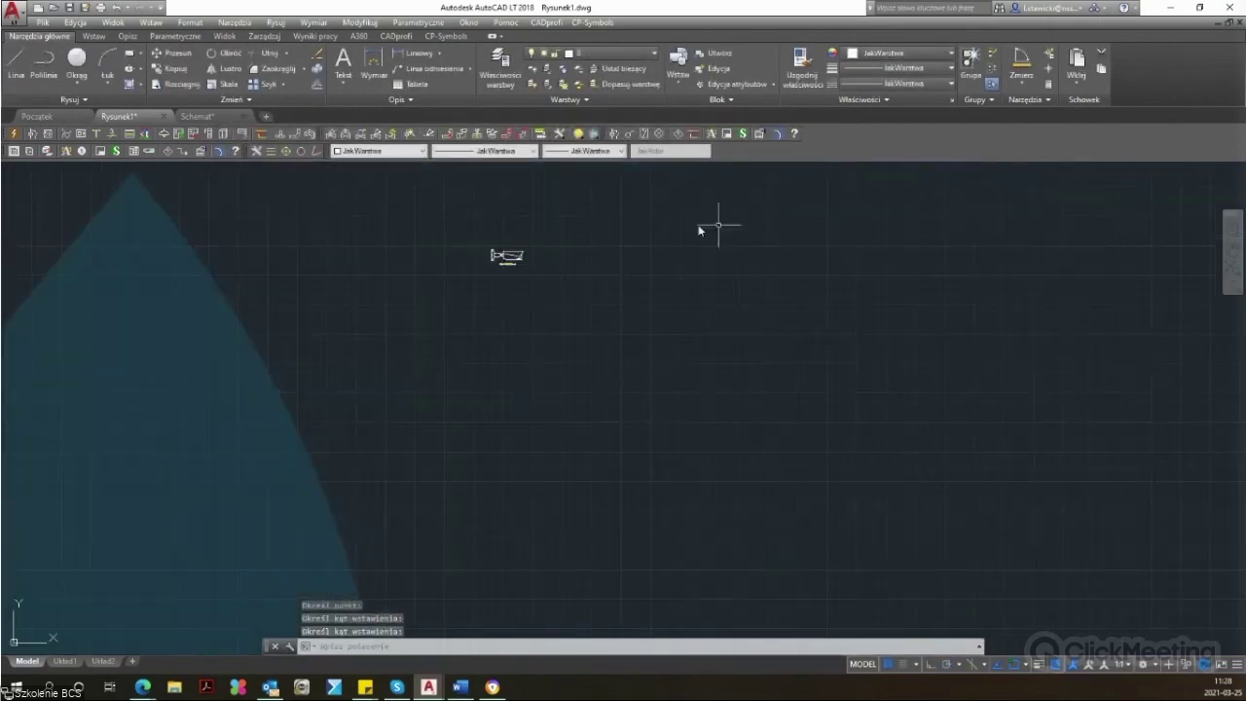
scroll(574, 251, up, 2)
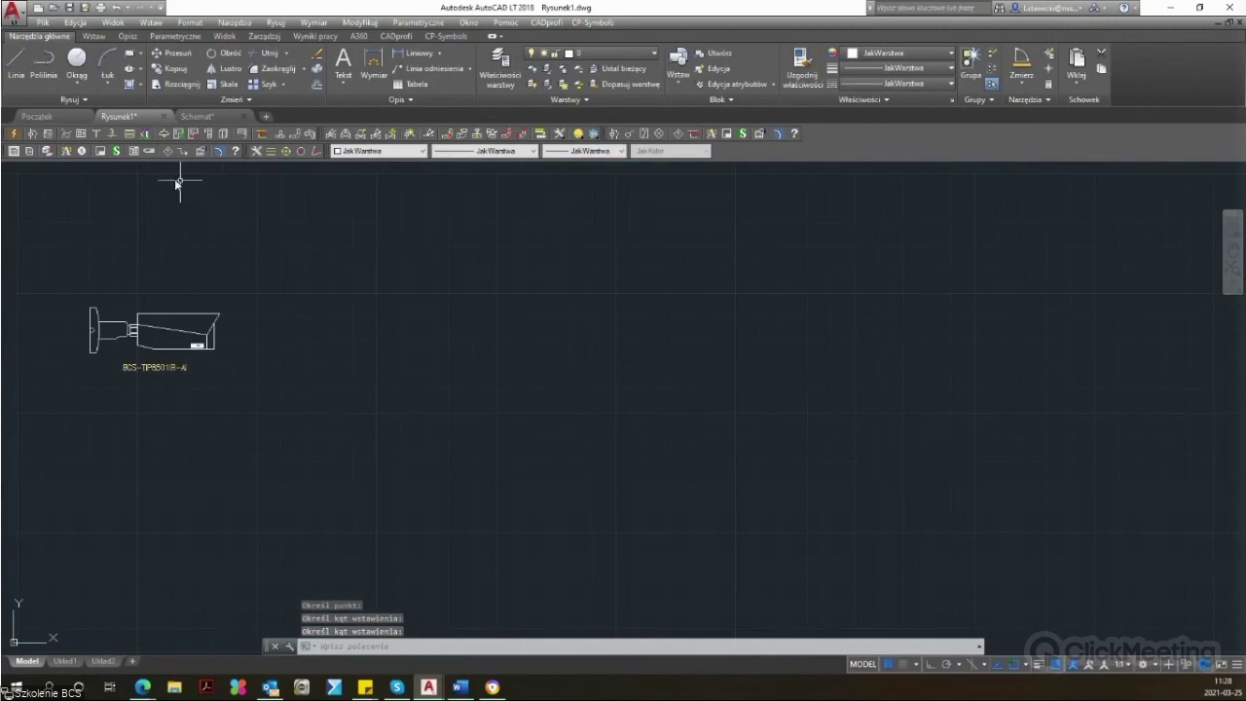
key(Return)
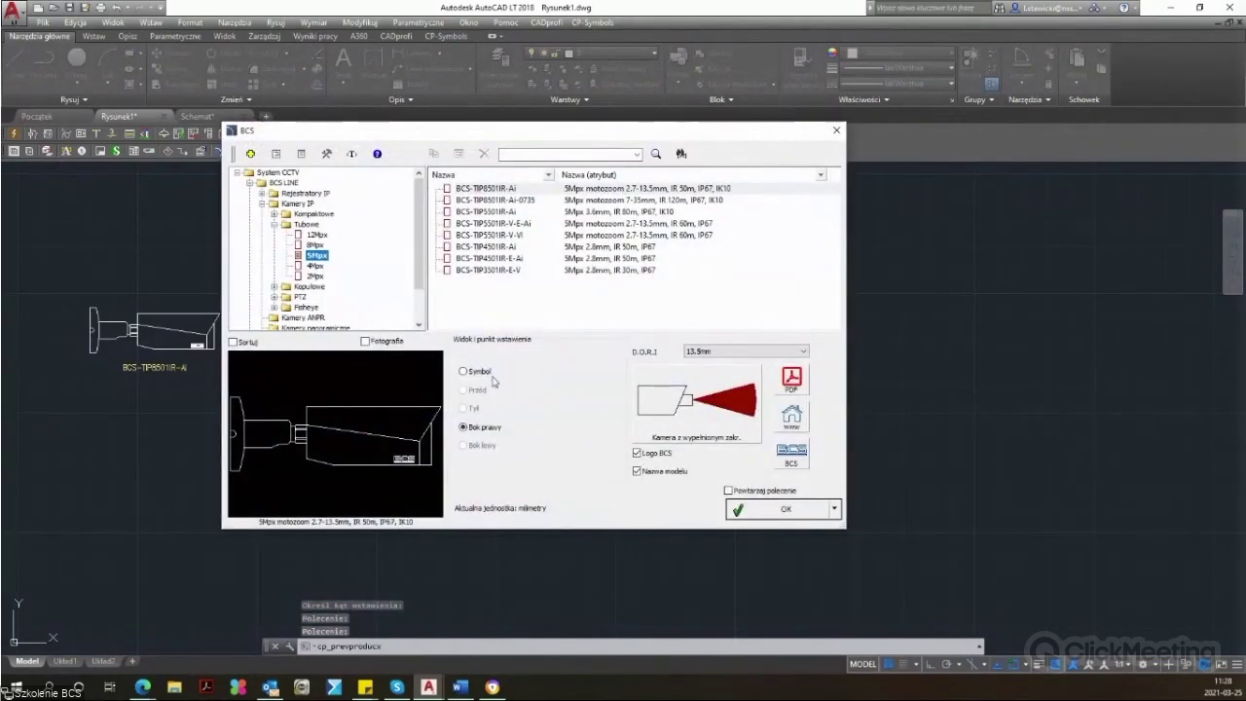
Step: Select the BCS-TIP5501IR-V-E-Ai camera and compare its symbol, side-view and photo previews
click(482, 373)
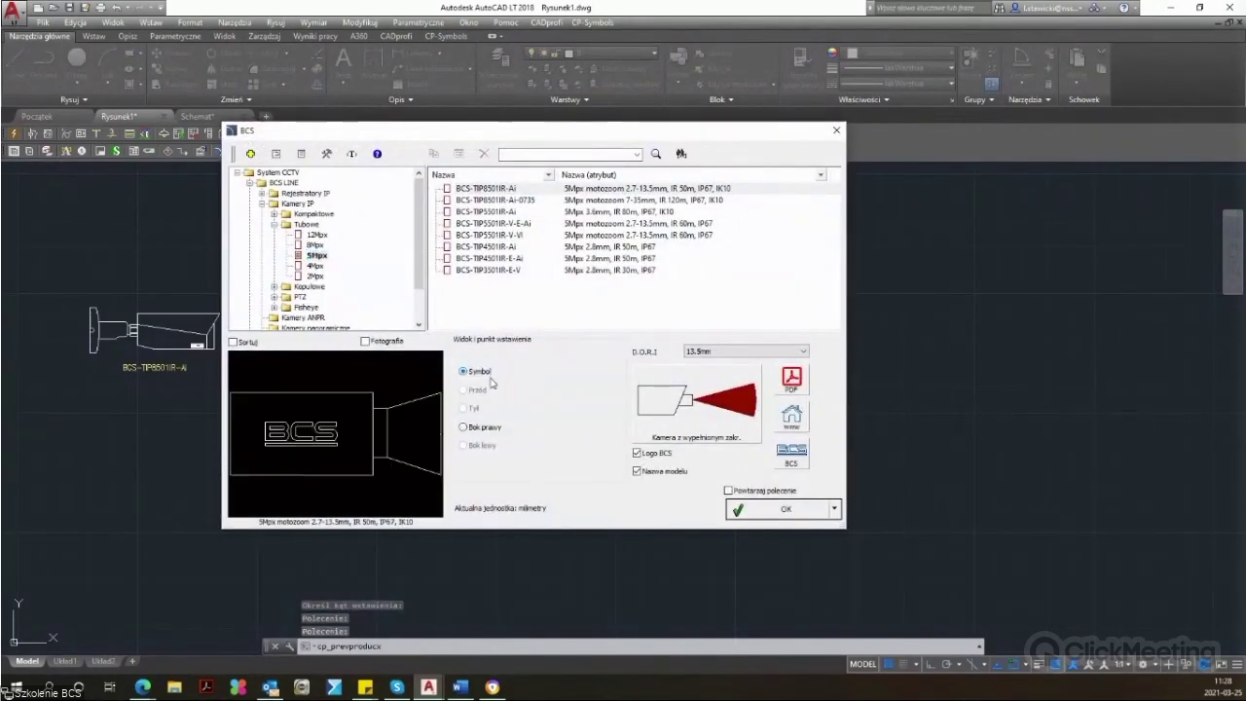
click(486, 427)
click(478, 372)
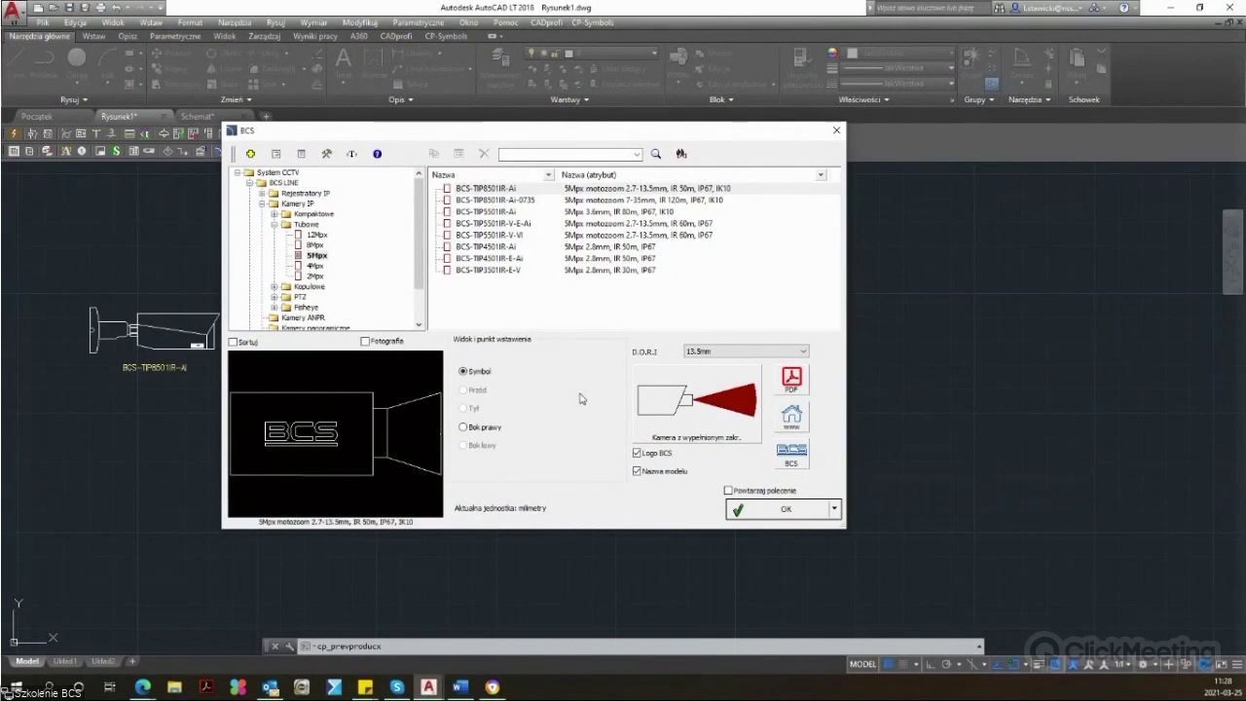
click(530, 223)
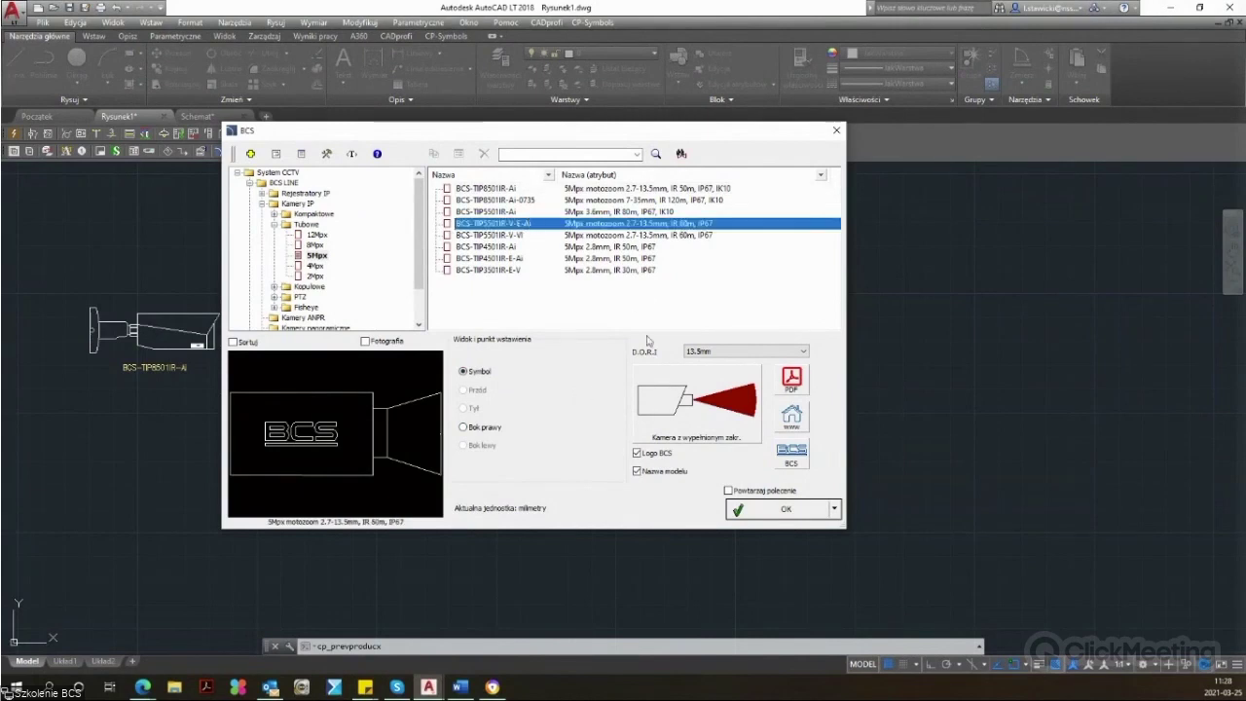
click(491, 430)
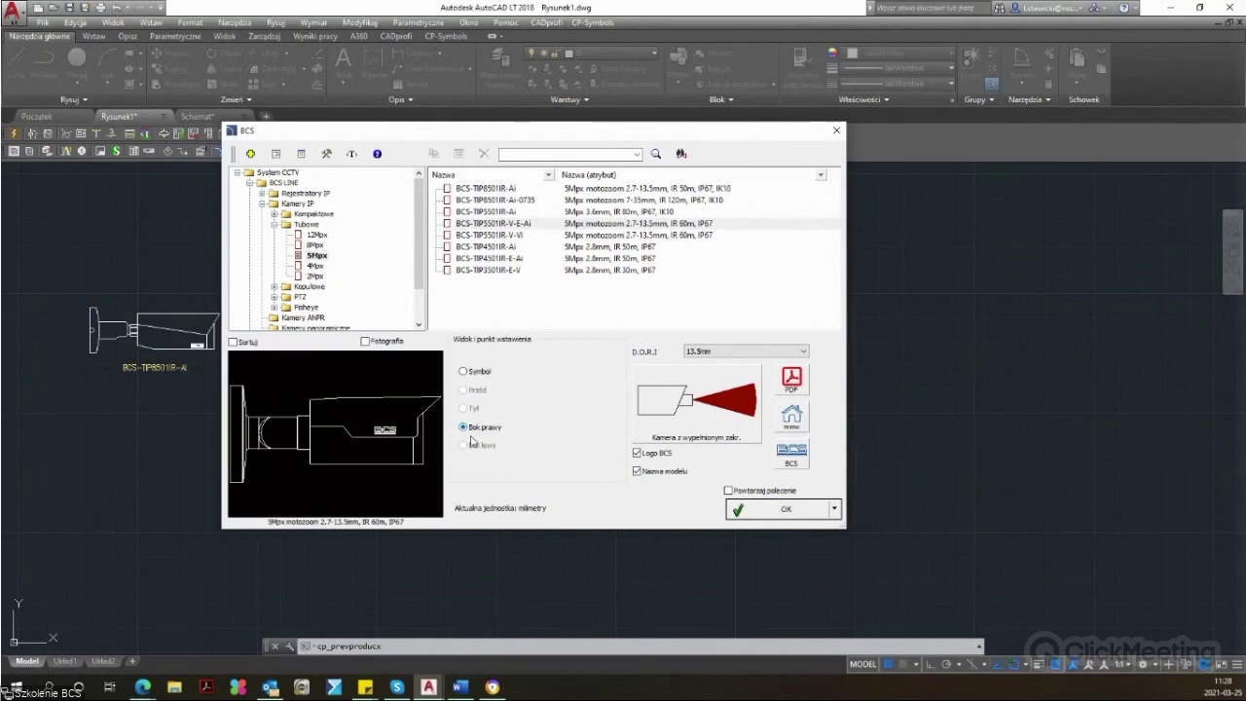
click(399, 341)
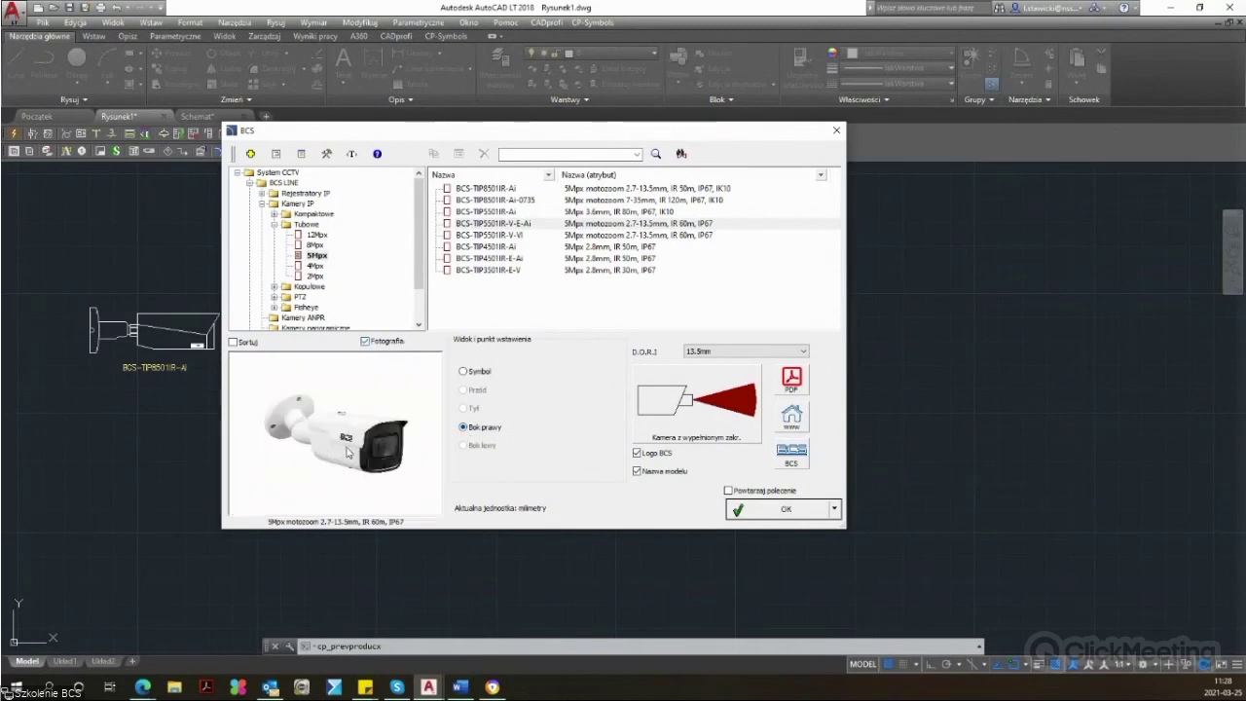
click(365, 341)
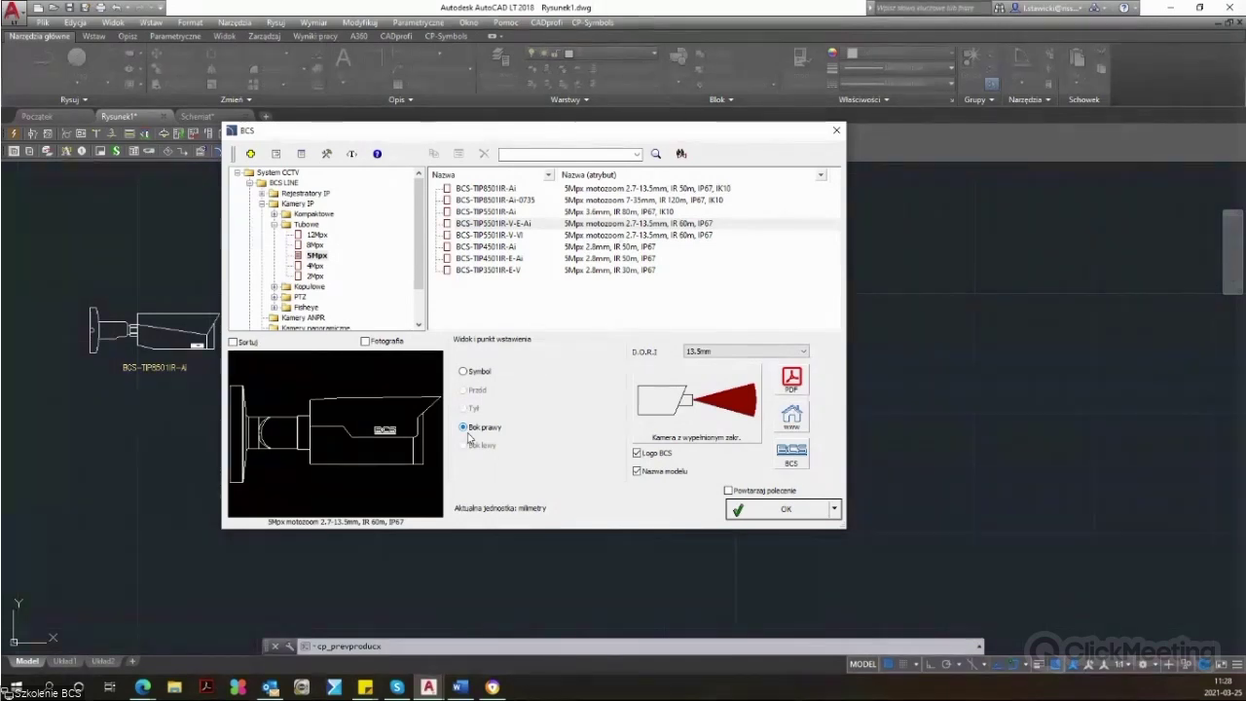
Step: Set the Bok prawy view with Logo BCS and Nazwa modelu both unchecked
click(463, 372)
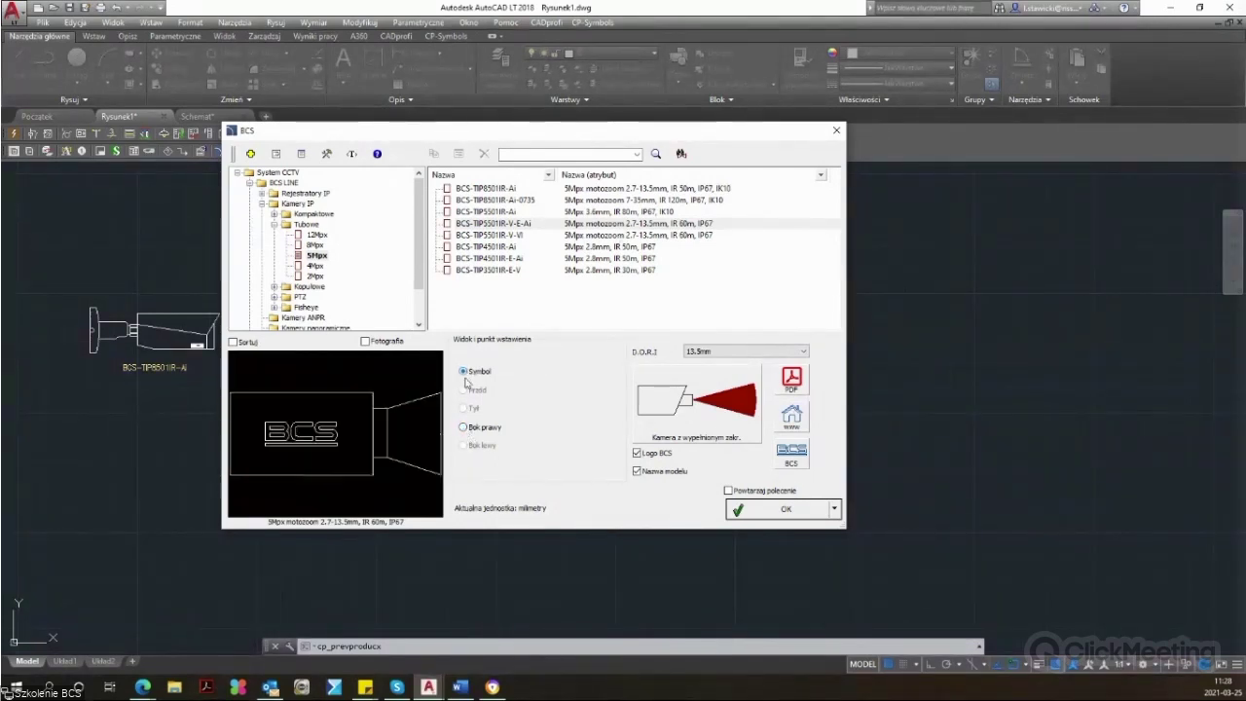
click(483, 429)
click(639, 453)
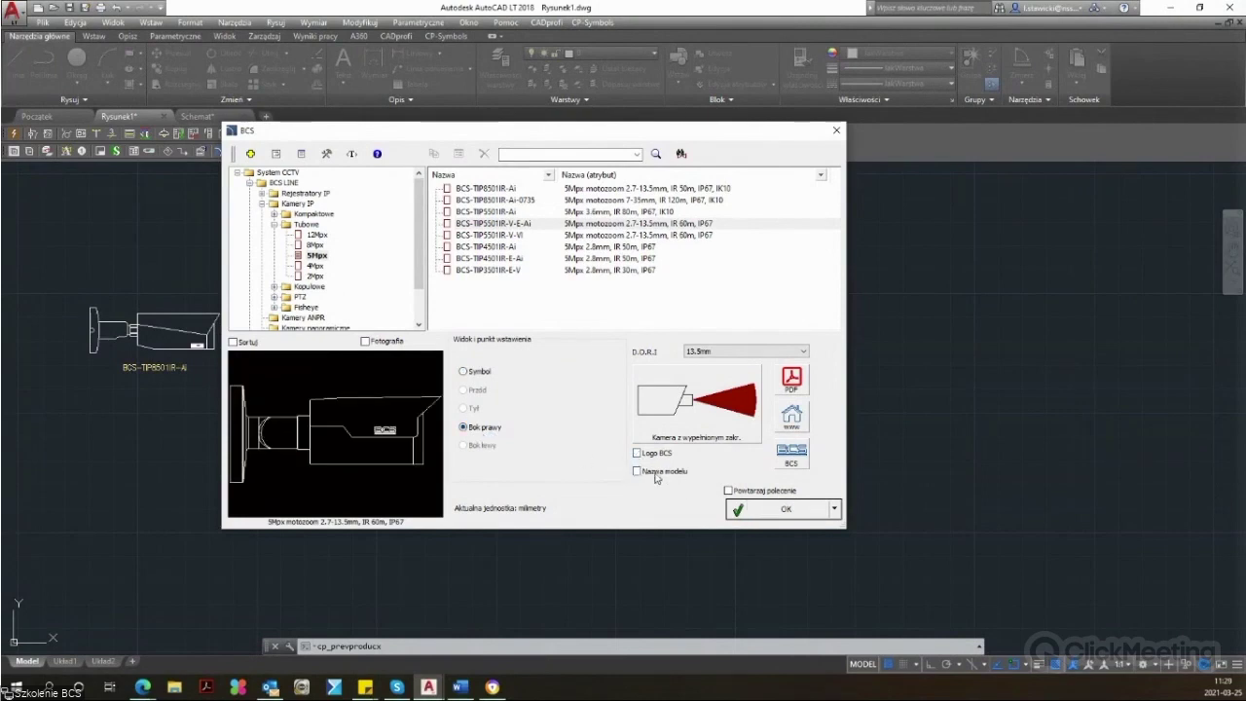
click(640, 473)
click(638, 455)
click(637, 455)
click(638, 471)
Step: Browse the 16-channel IP recorders and preview an NVR's front panel
double_click(291, 205)
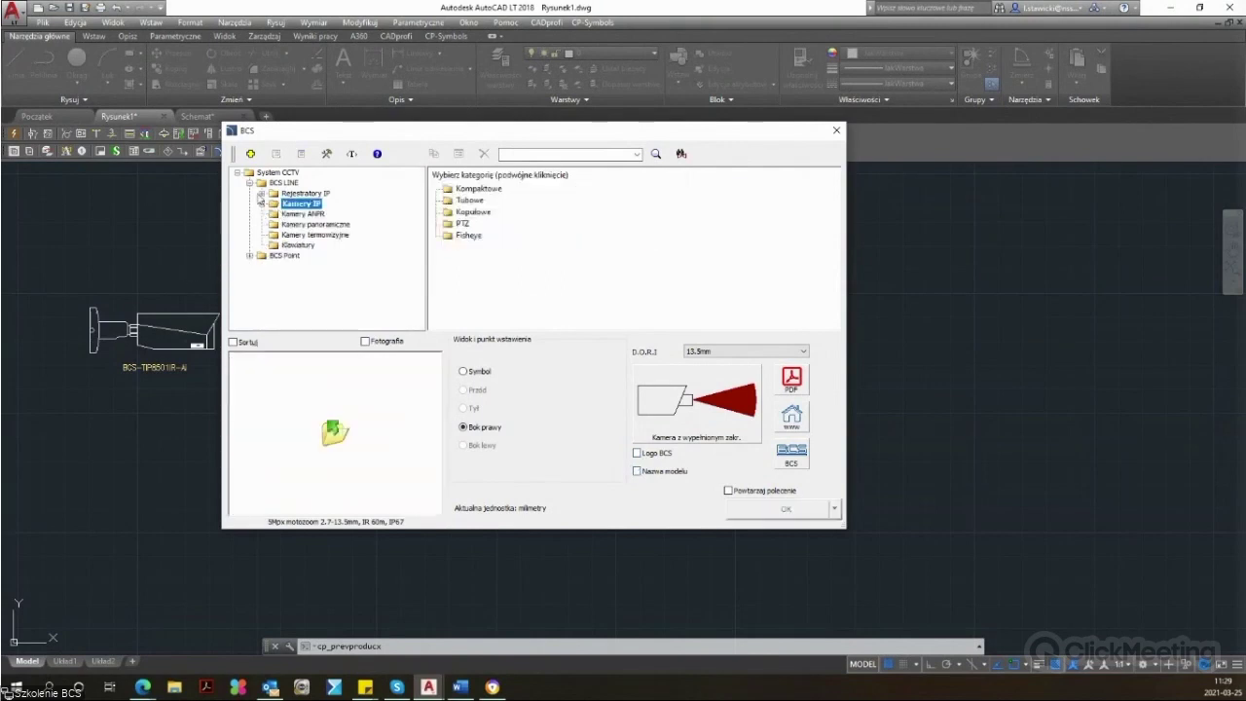
click(261, 192)
click(317, 224)
click(478, 373)
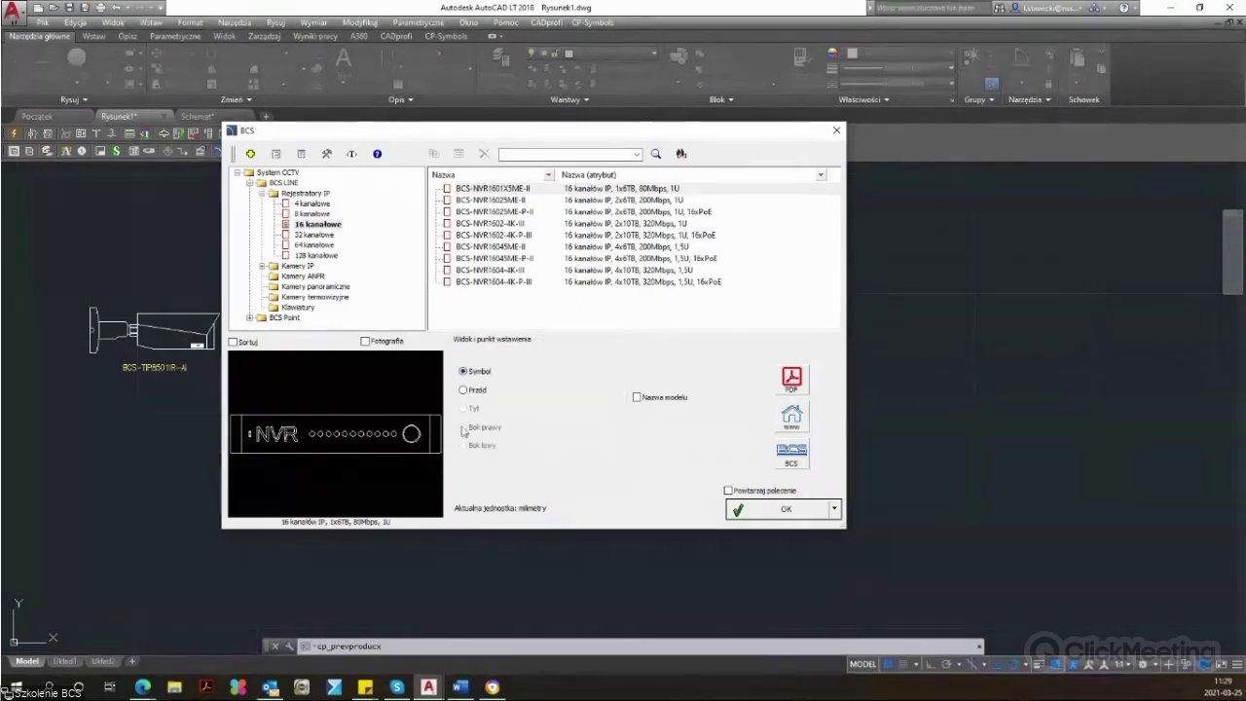
click(463, 389)
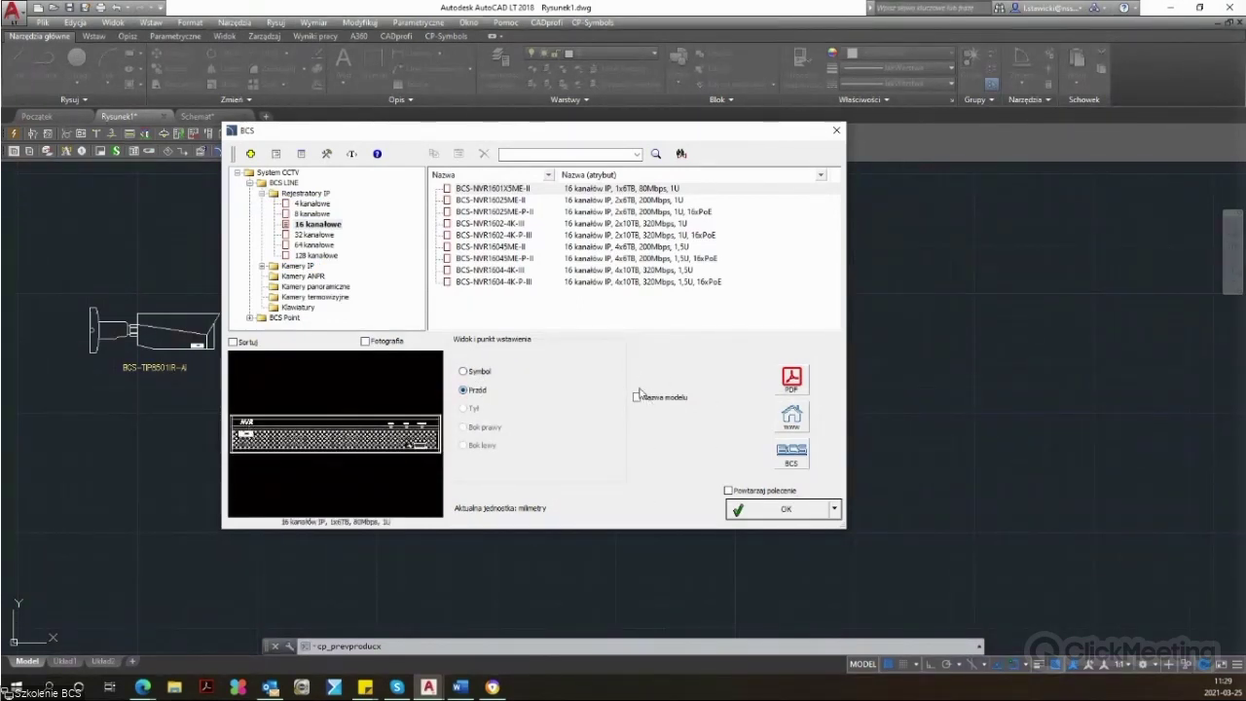
Step: Insert the 5Mpx tube camera in right-side view with Logo BCS near the drawing centre
click(260, 265)
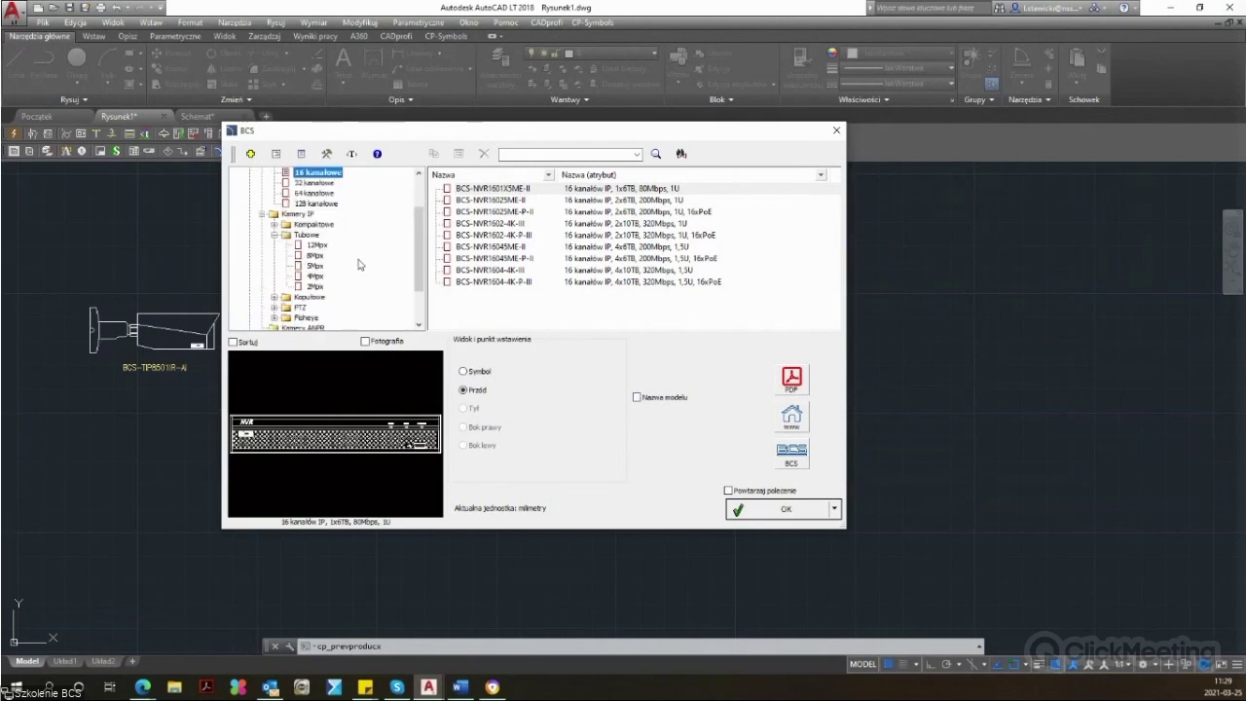
click(315, 266)
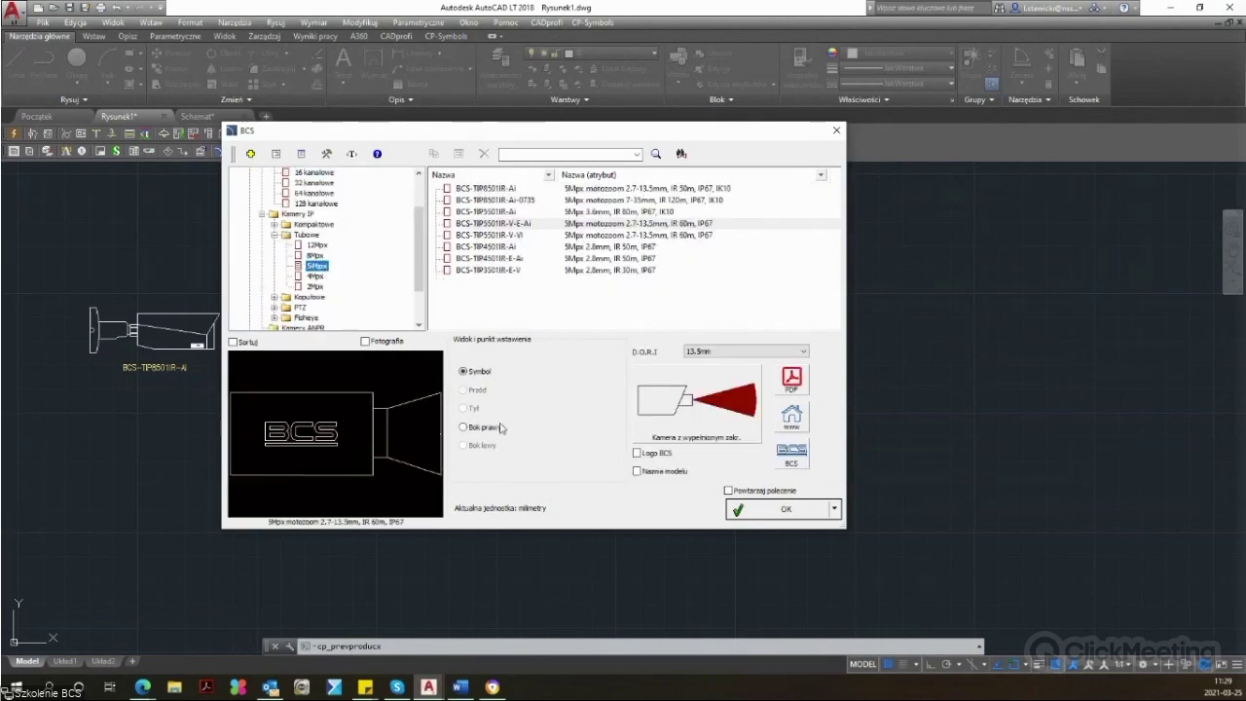
click(648, 454)
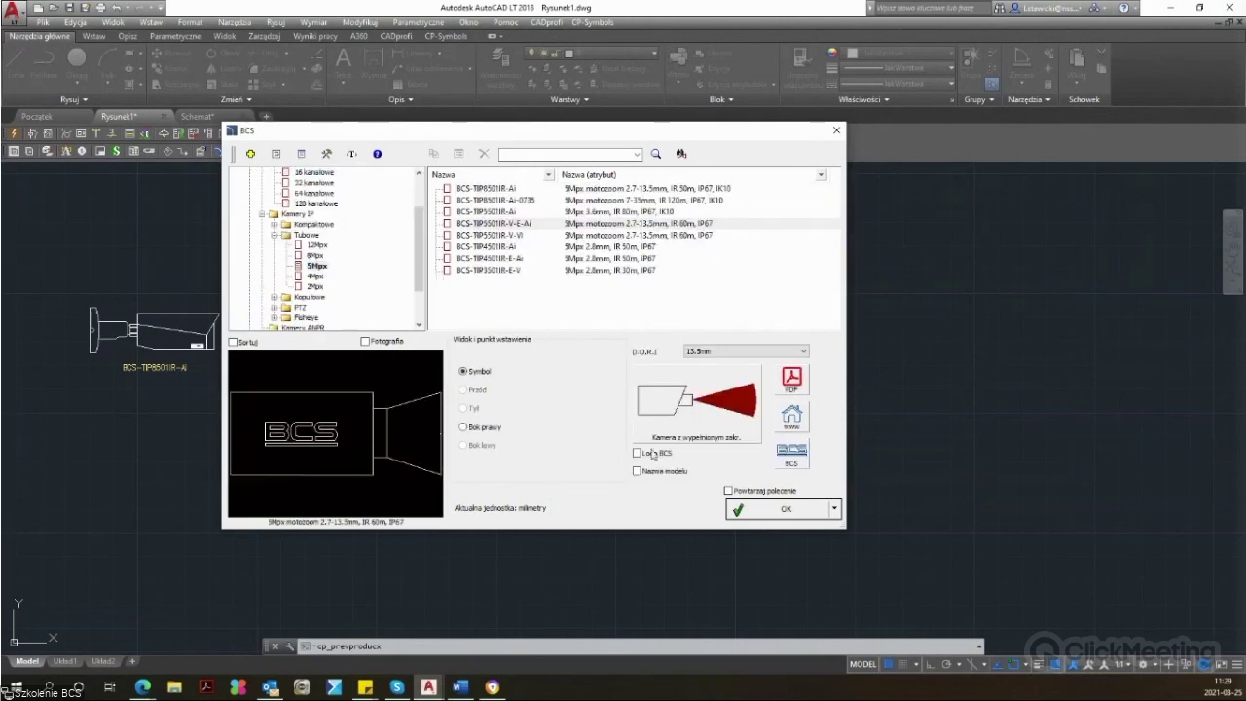
click(464, 427)
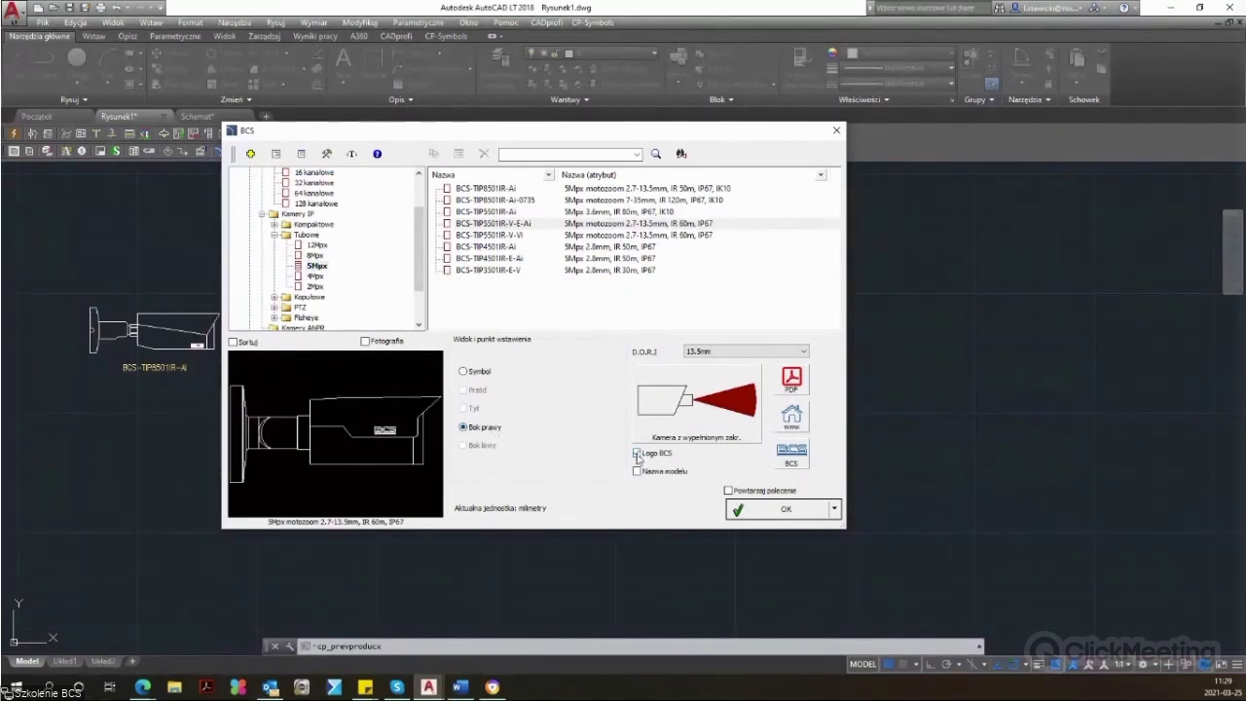
click(749, 508)
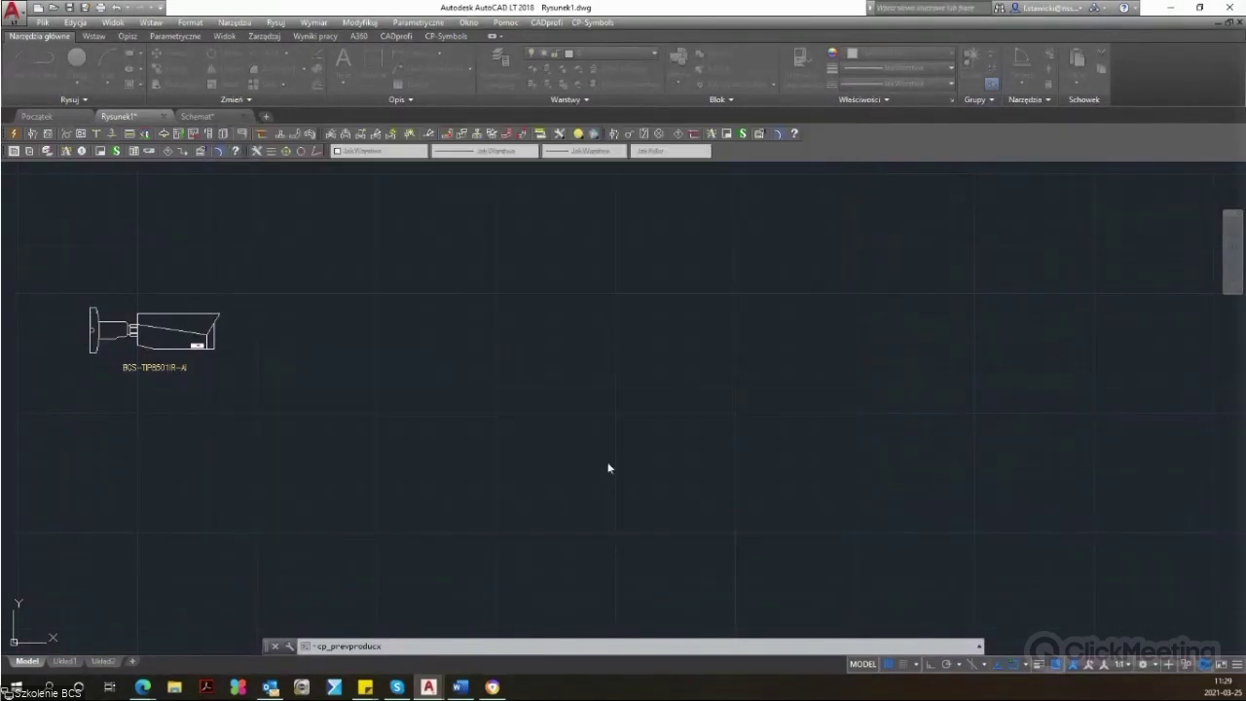
click(516, 438)
click(737, 431)
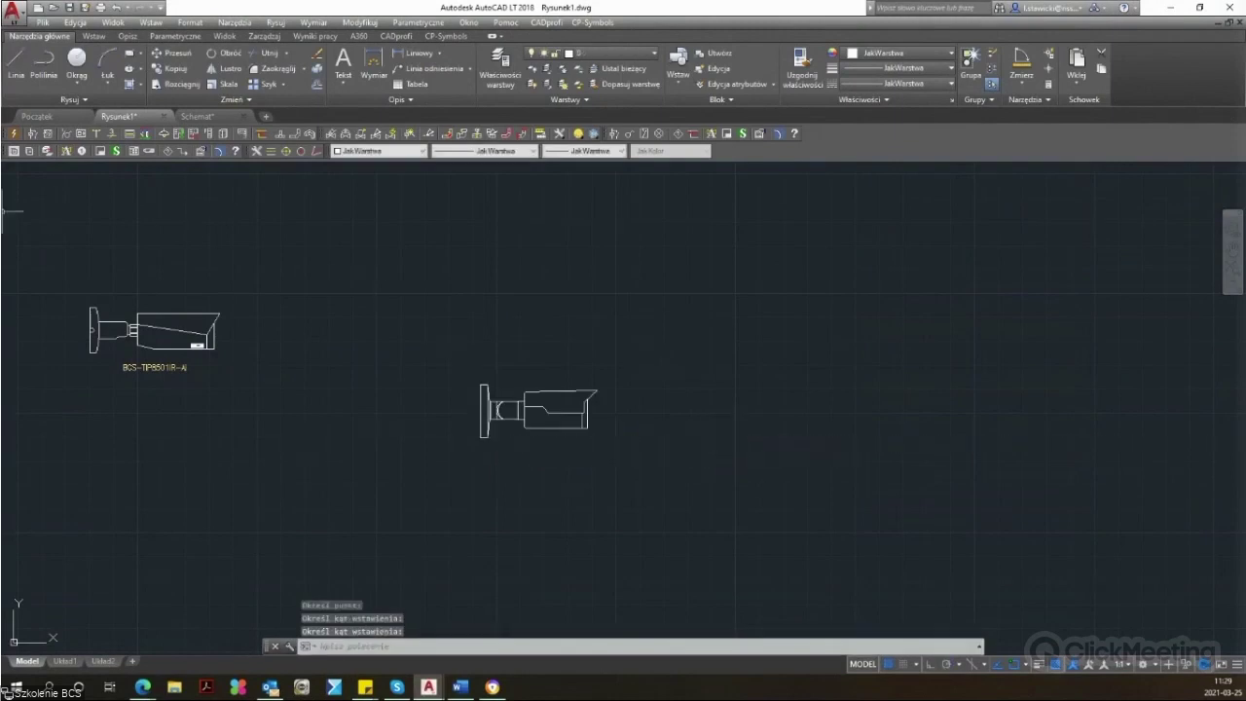
key(Return)
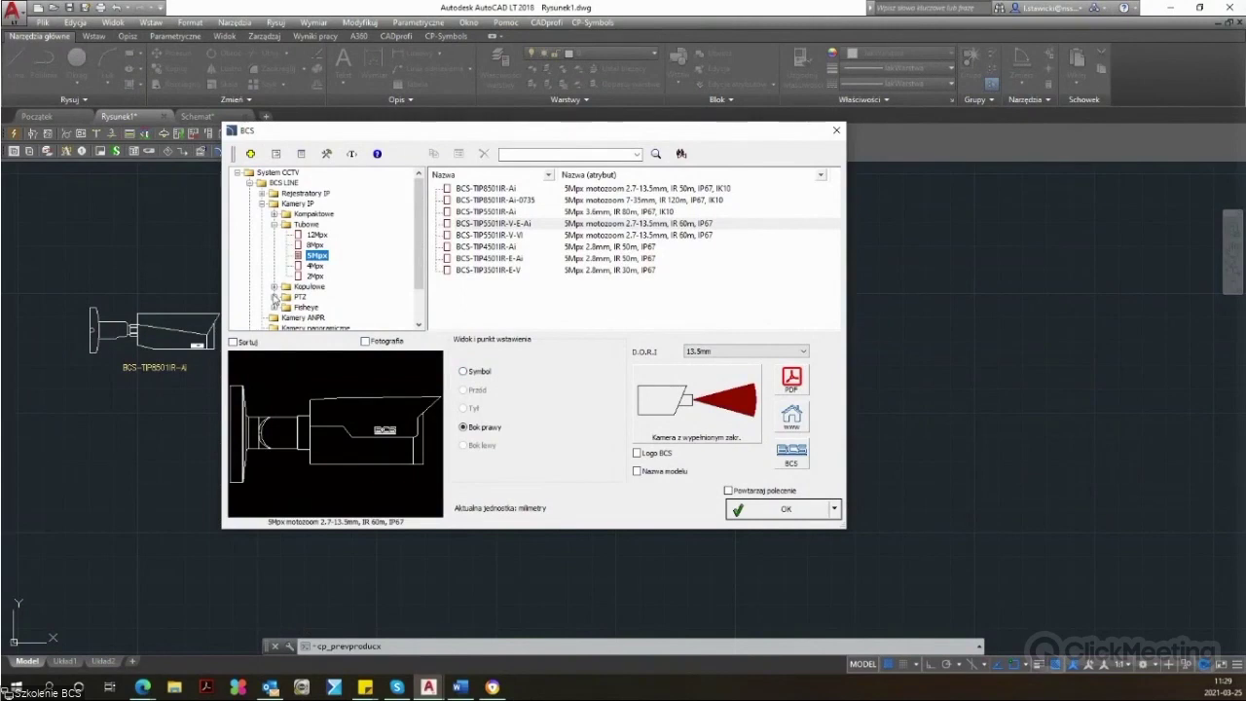
Step: Browse the 4Mpx PTZ and 8Mpx dome camera categories
click(275, 296)
scroll(313, 288, down, 1)
click(315, 276)
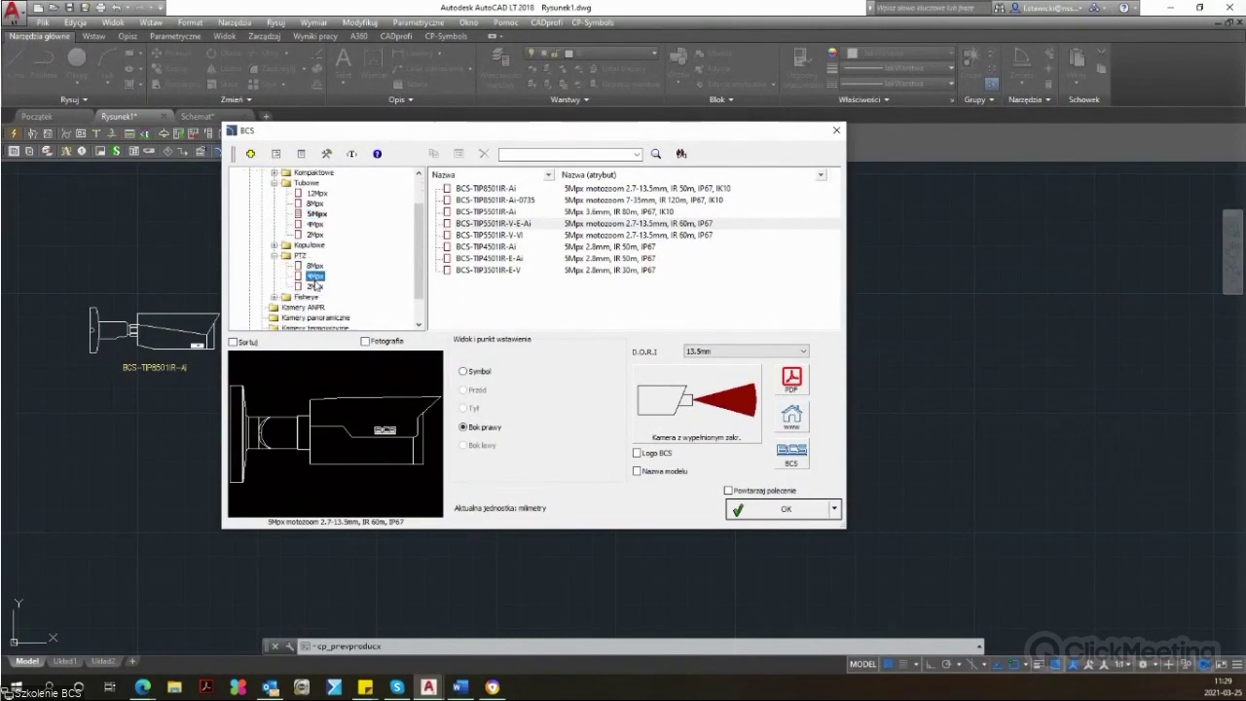
click(275, 245)
click(316, 265)
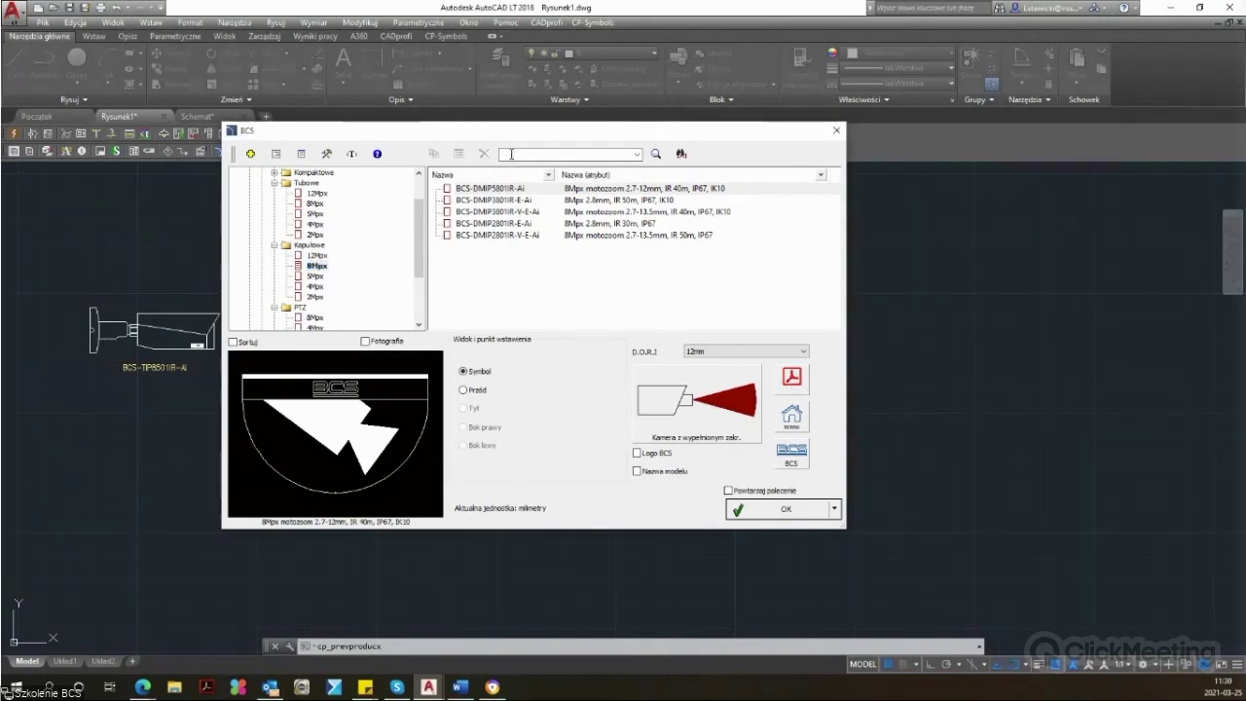
Step: Search the library for '50m' and preview the BCS-TIP8201IR-Ai and BCS-DMIP3801IR-E-Ai results
click(513, 154)
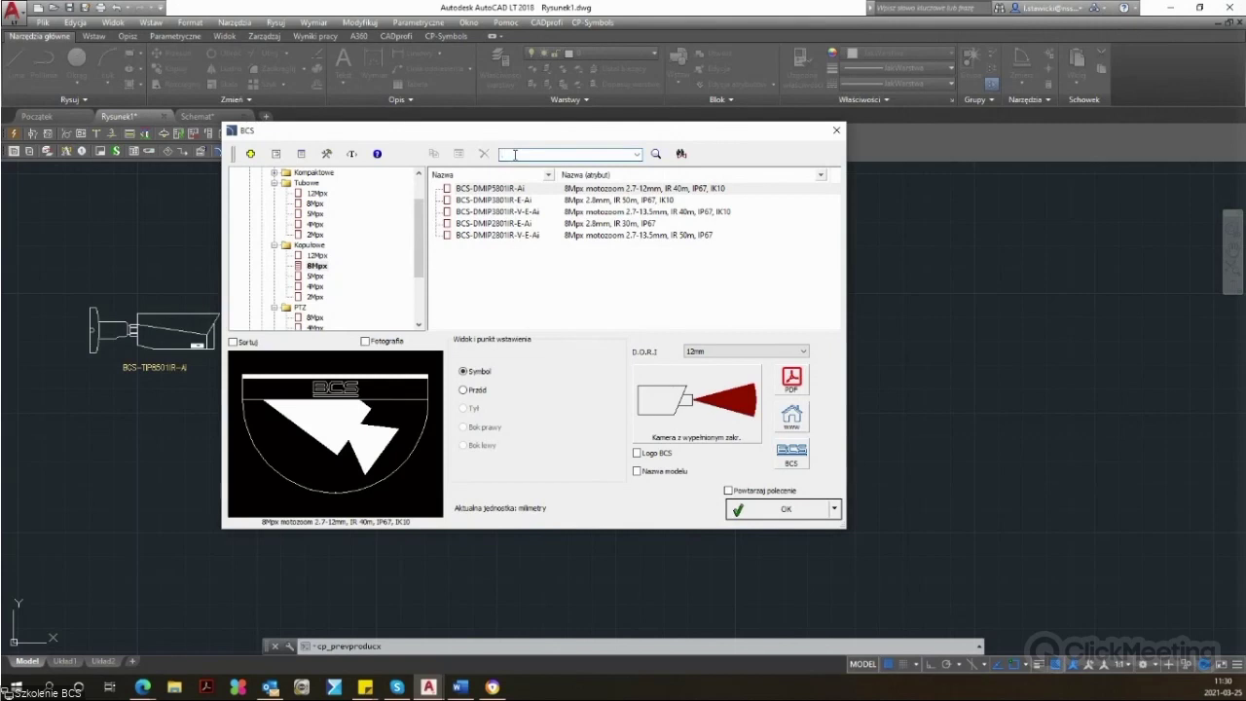
text(50m)
key(Return)
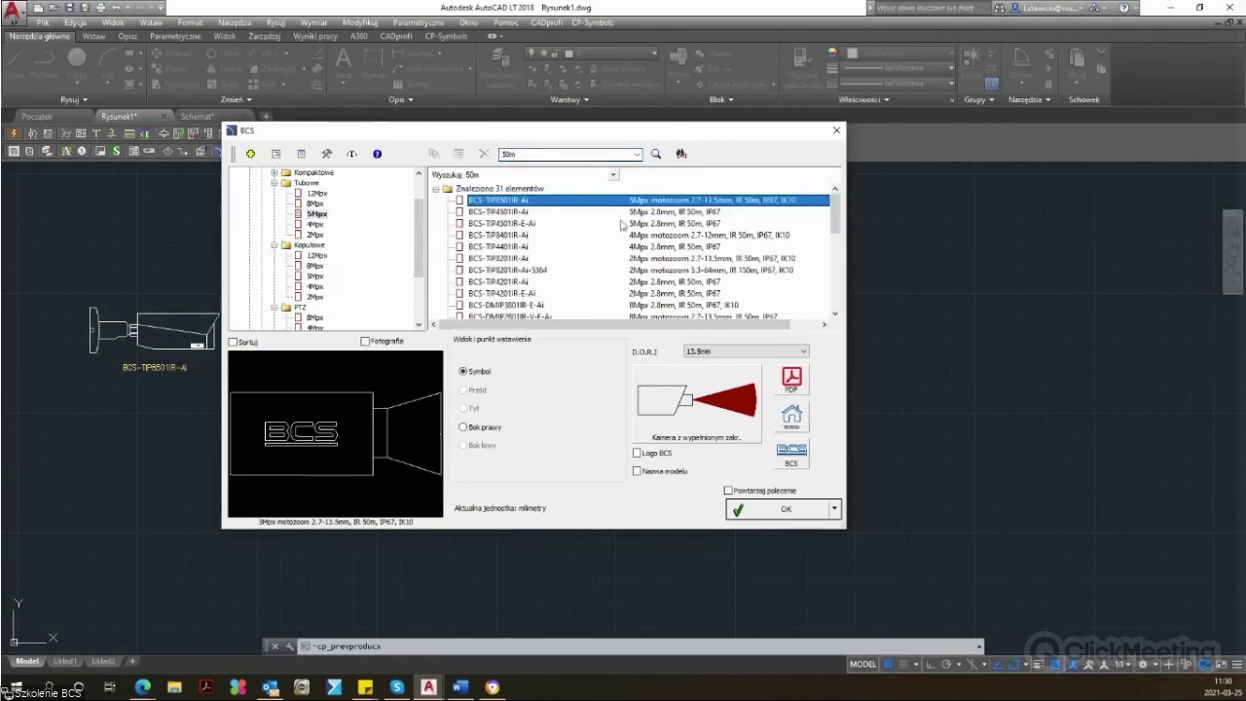
click(621, 223)
click(630, 235)
click(545, 271)
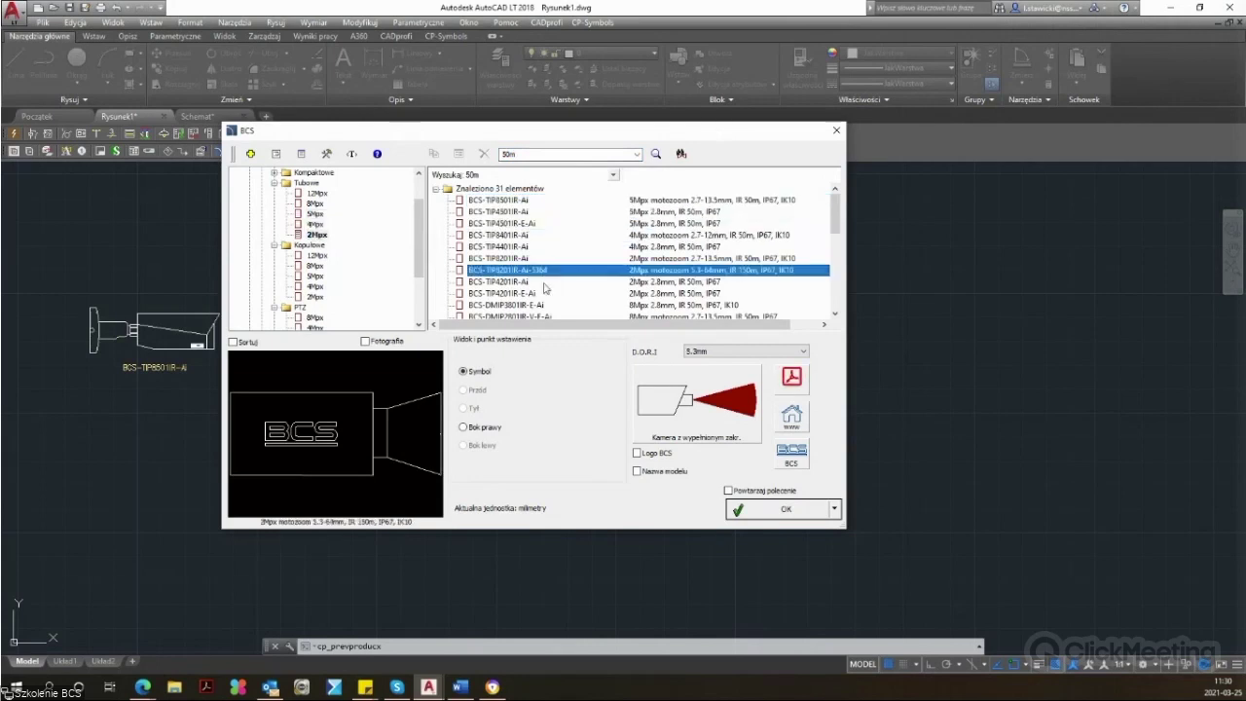
click(536, 304)
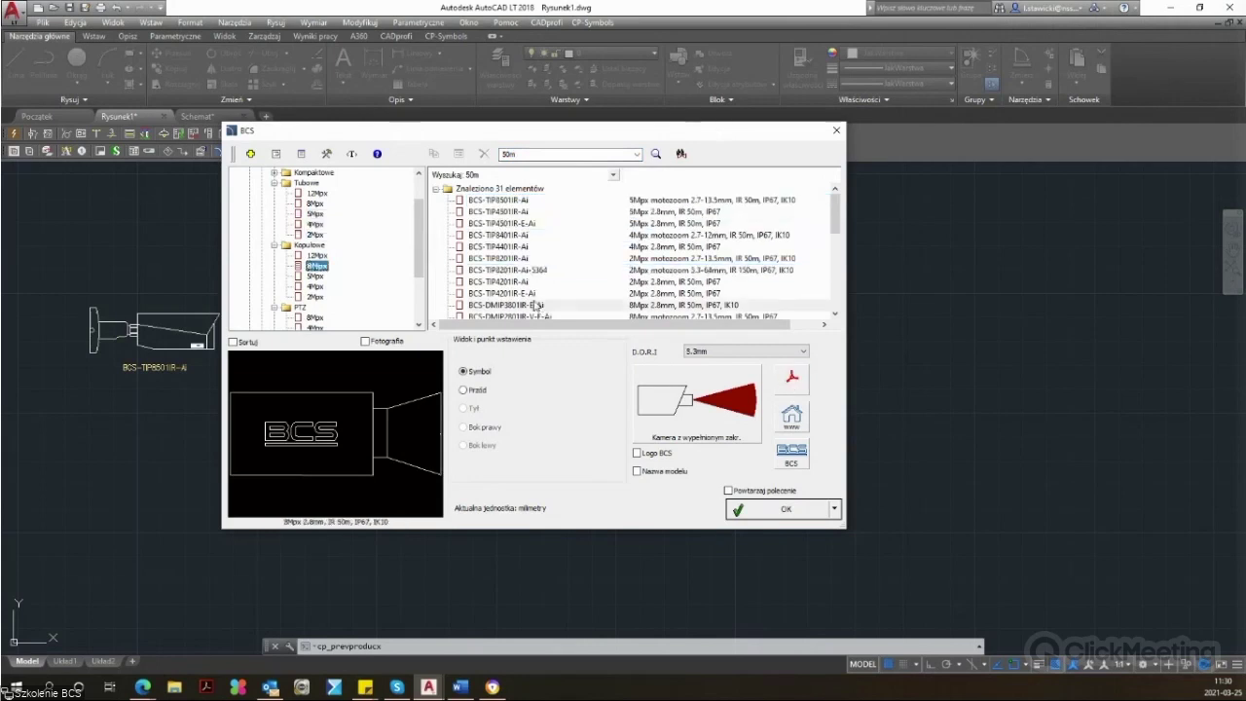
click(463, 389)
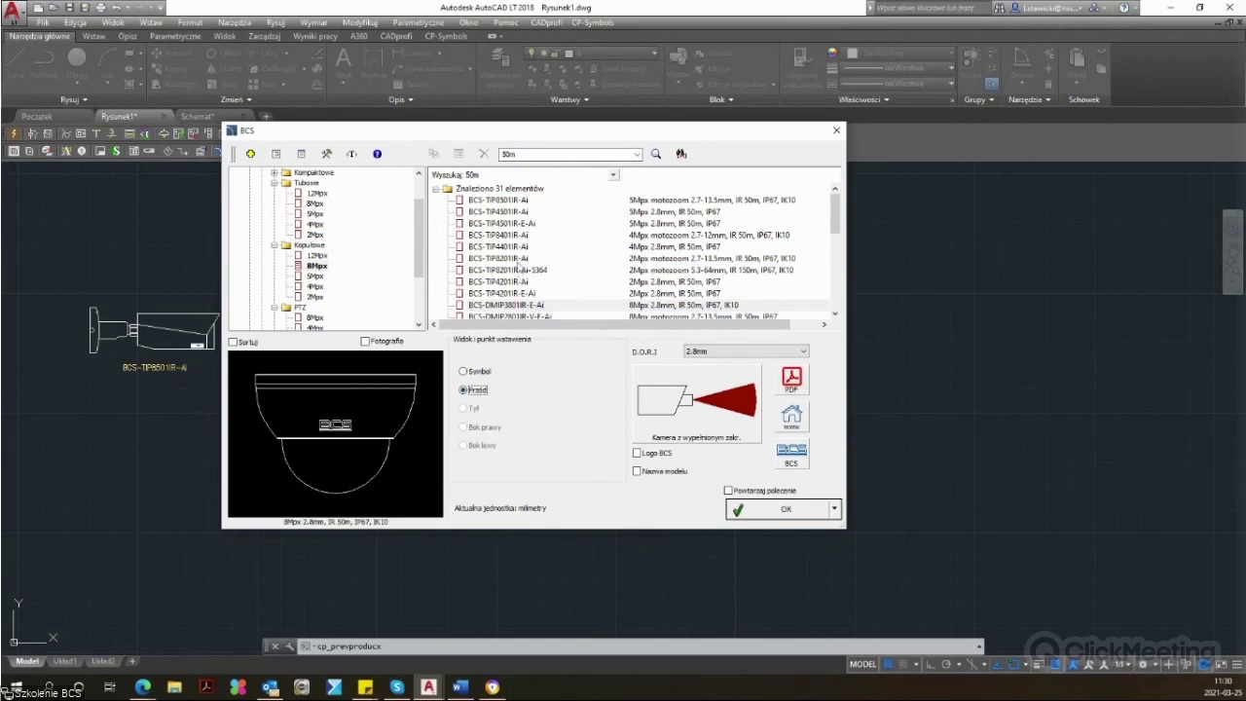
click(520, 259)
Step: Go through further 50m results, previewing BCS-DMIP3501IR-E-Ai and BCS-SDIP4432Ai-II cameras
scroll(522, 267, down, 1)
scroll(525, 255, down, 1)
click(525, 269)
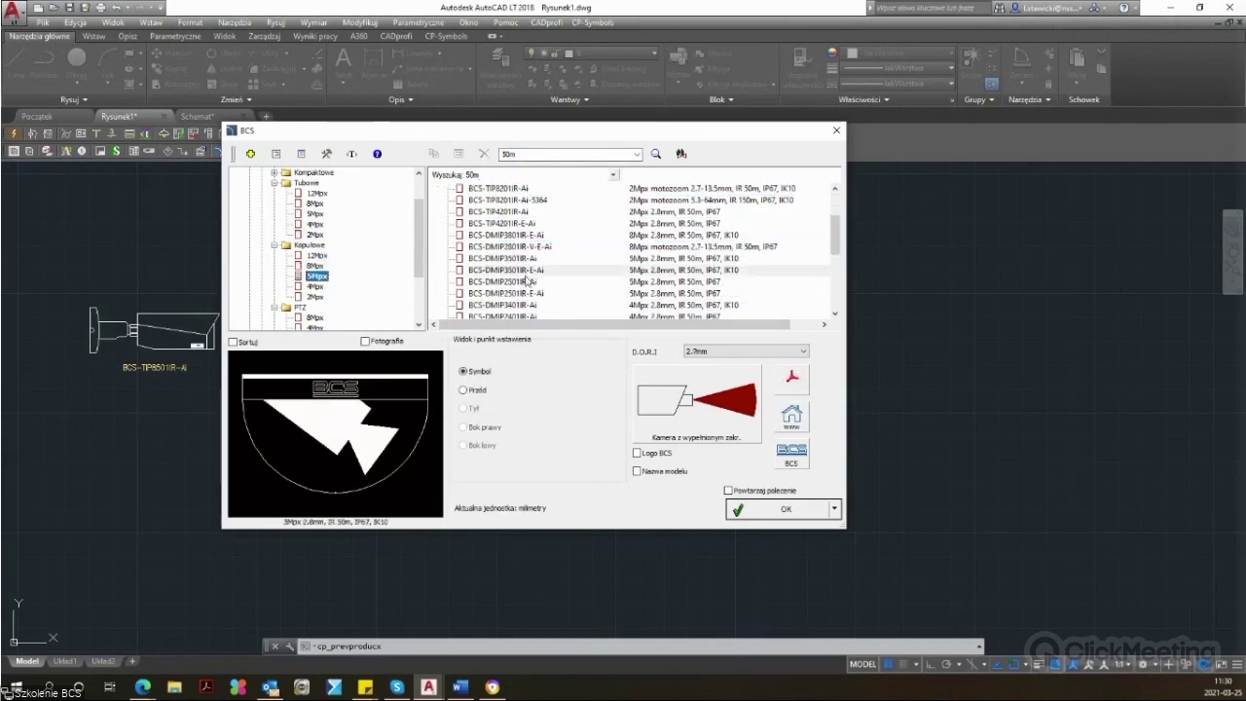
scroll(694, 286, down, 2)
scroll(695, 288, down, 2)
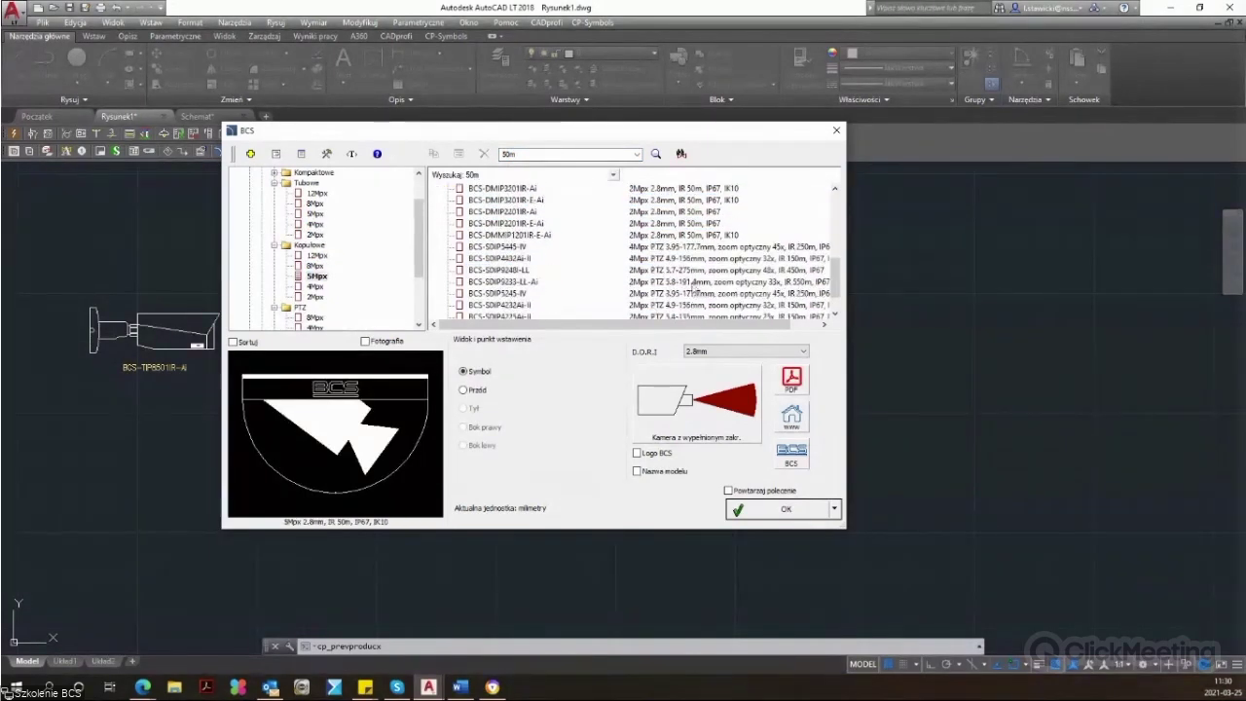
click(545, 257)
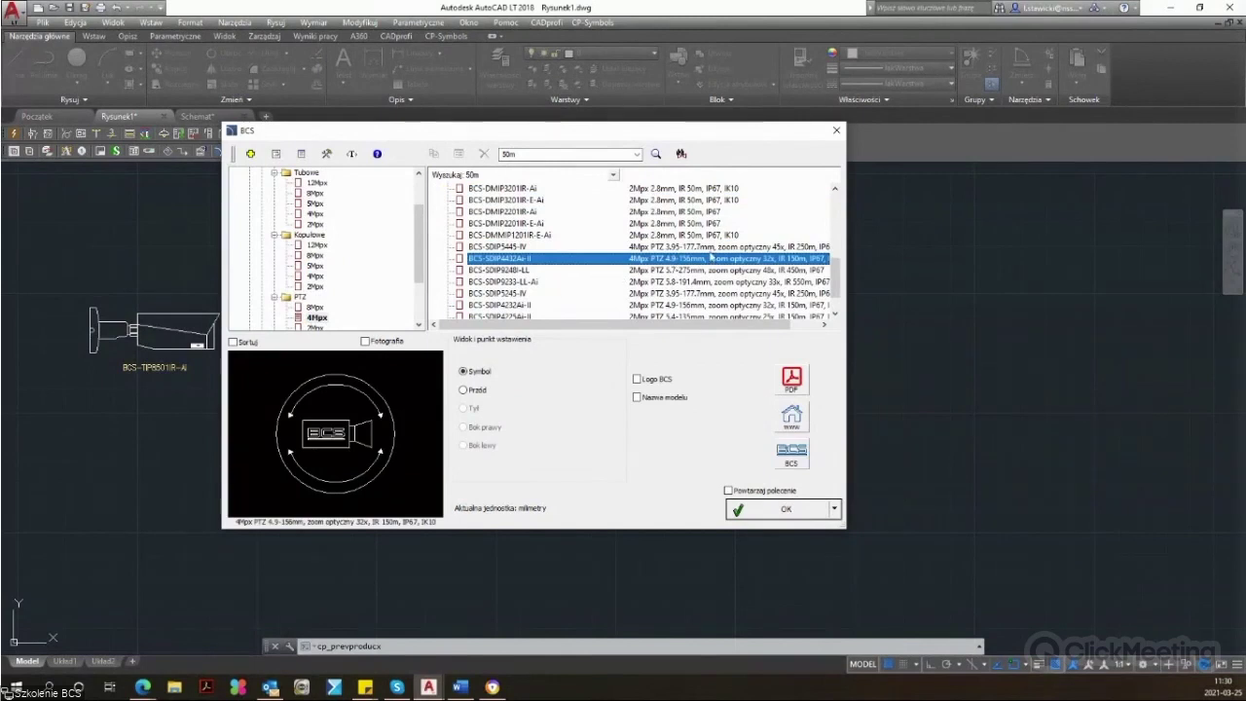
key(Up)
key(Up)
key(Up)
scroll(674, 241, up, 3)
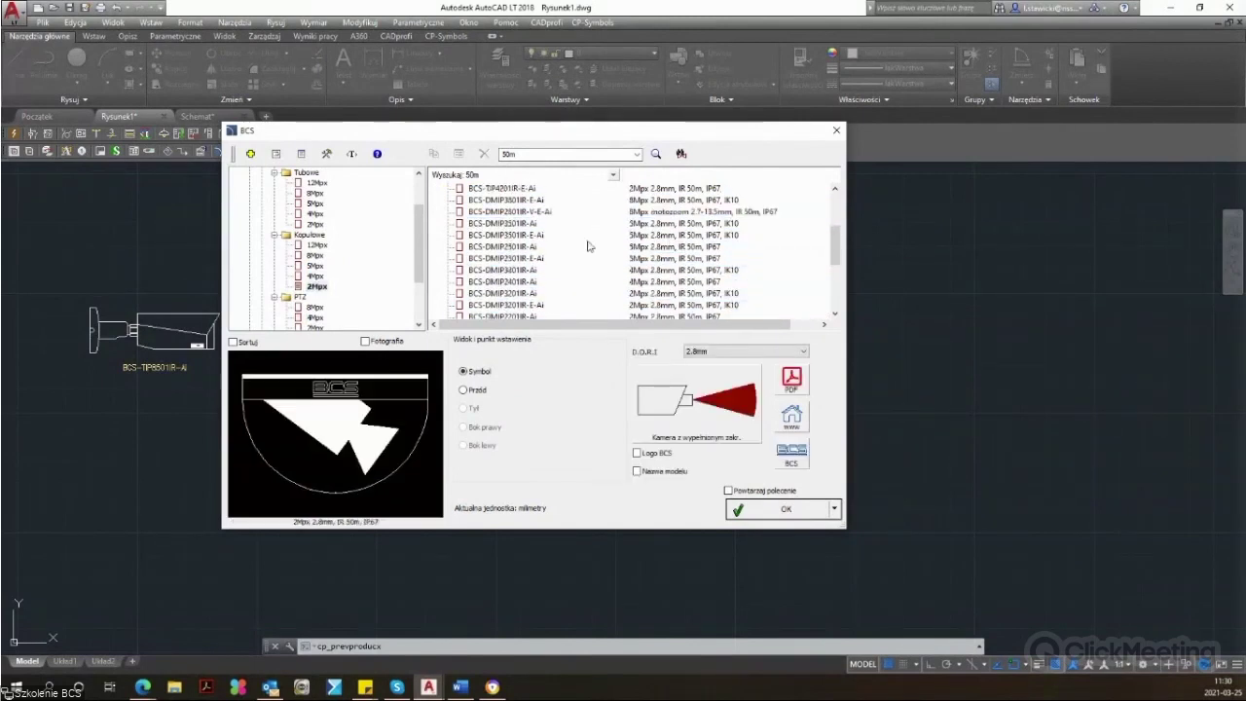
click(570, 234)
double_click(532, 155)
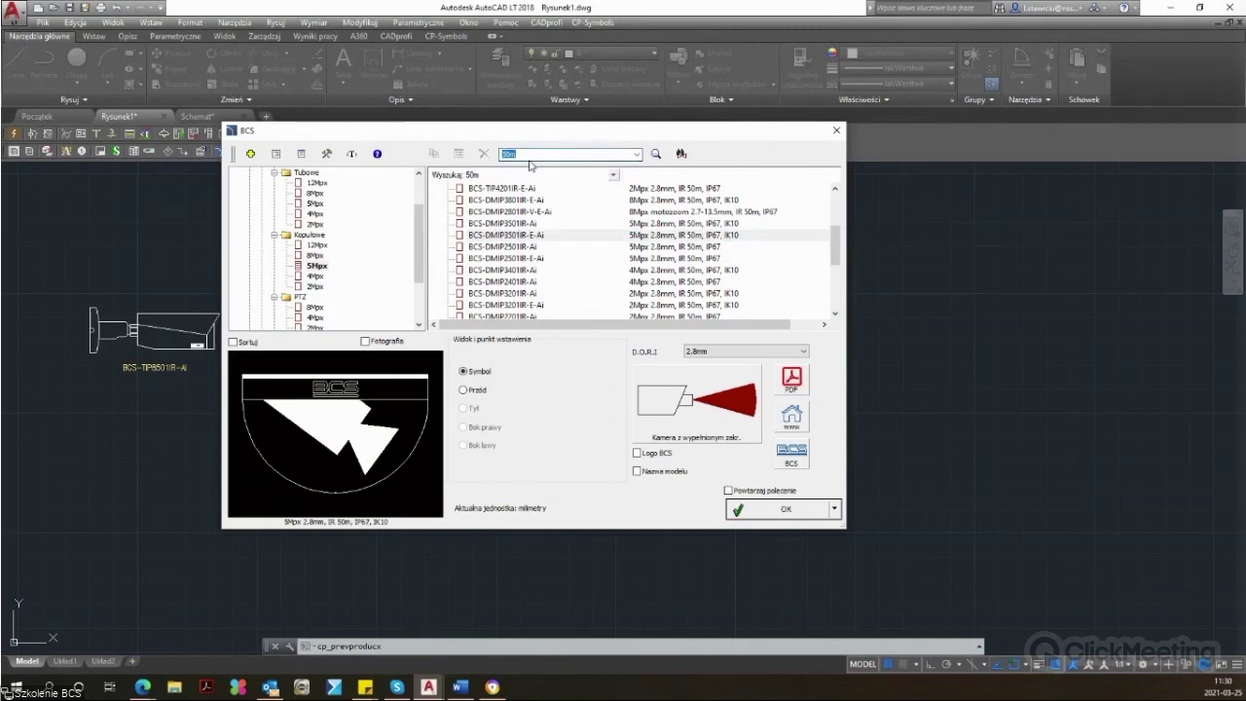
Step: Search the library for 'ik10'-rated cameras, then clear the search text
text(ik)
text(10)
key(Return)
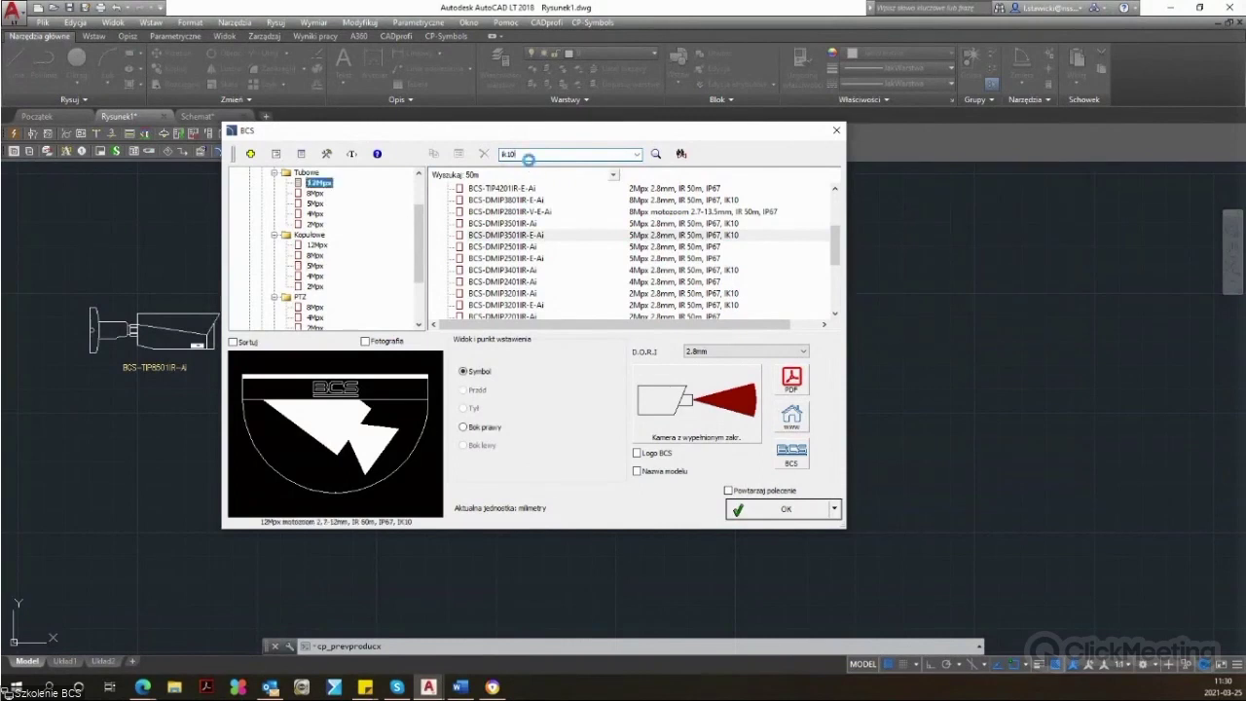
mouse_move(834, 206)
mouse_down()
mouse_move(831, 229)
mouse_move(834, 195)
mouse_up()
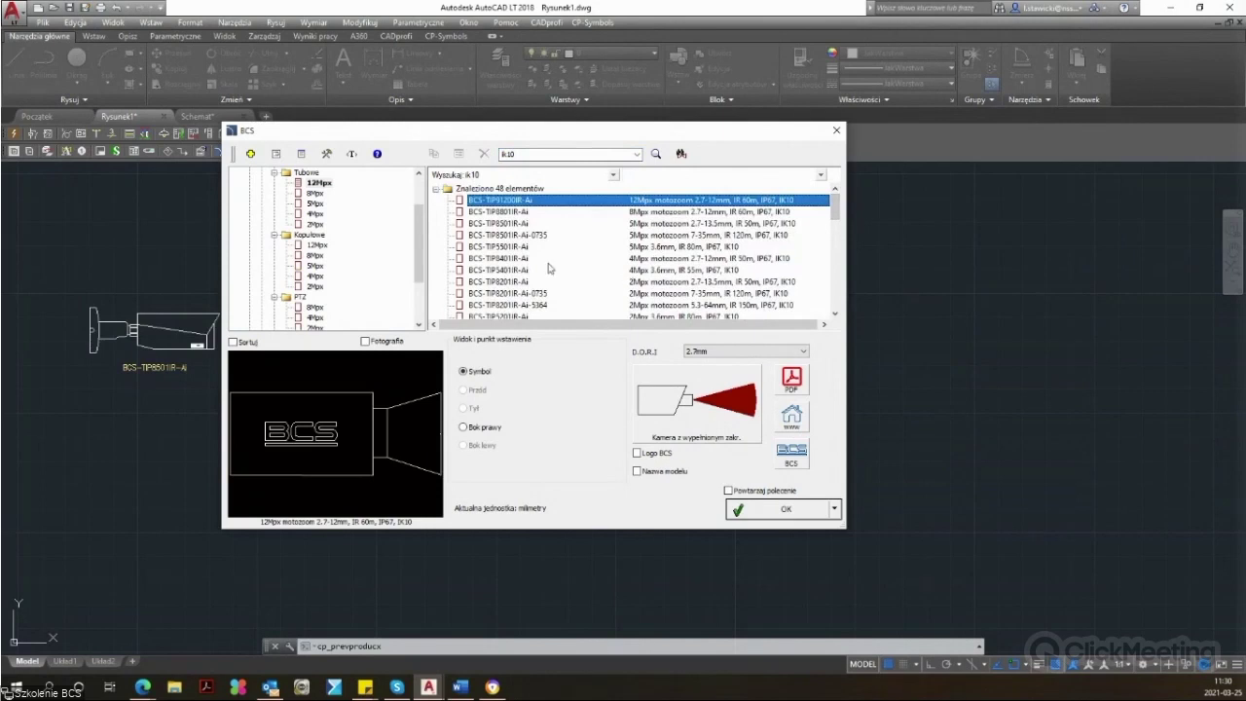
double_click(541, 155)
key(BackSpace)
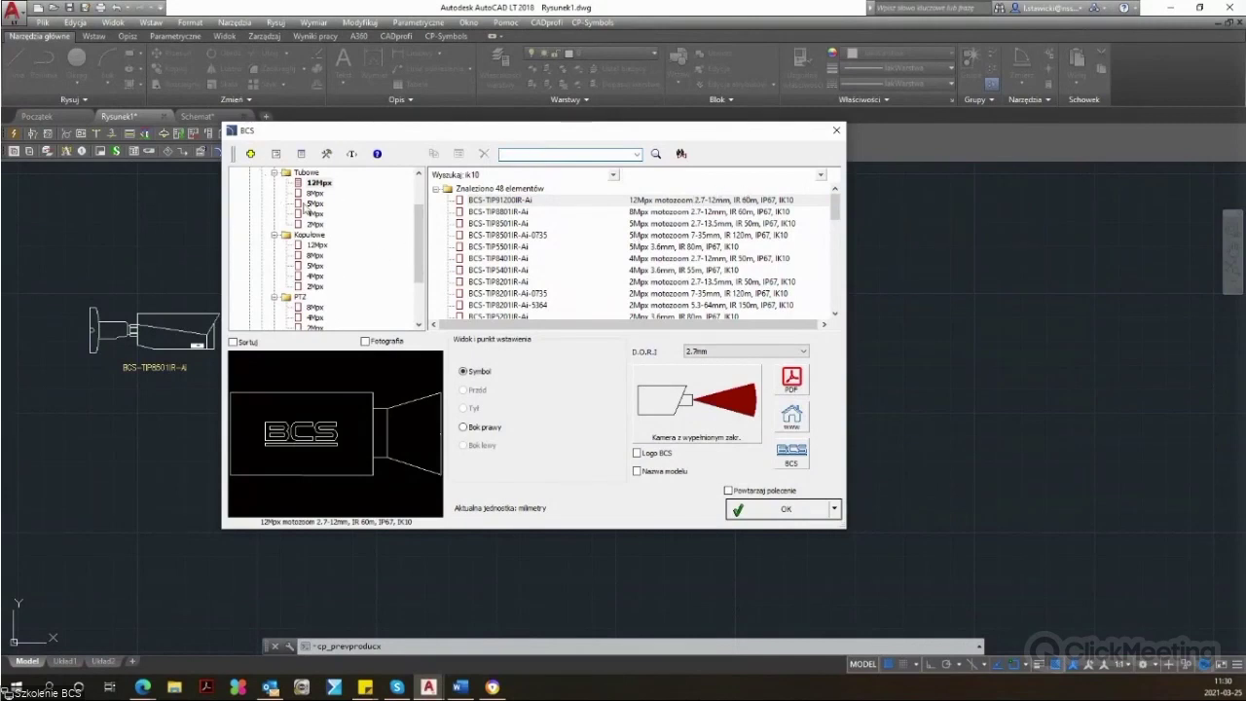
Step: Collapse the tube, dome and PTZ categories and list the Kamery termowizyjne models
click(277, 177)
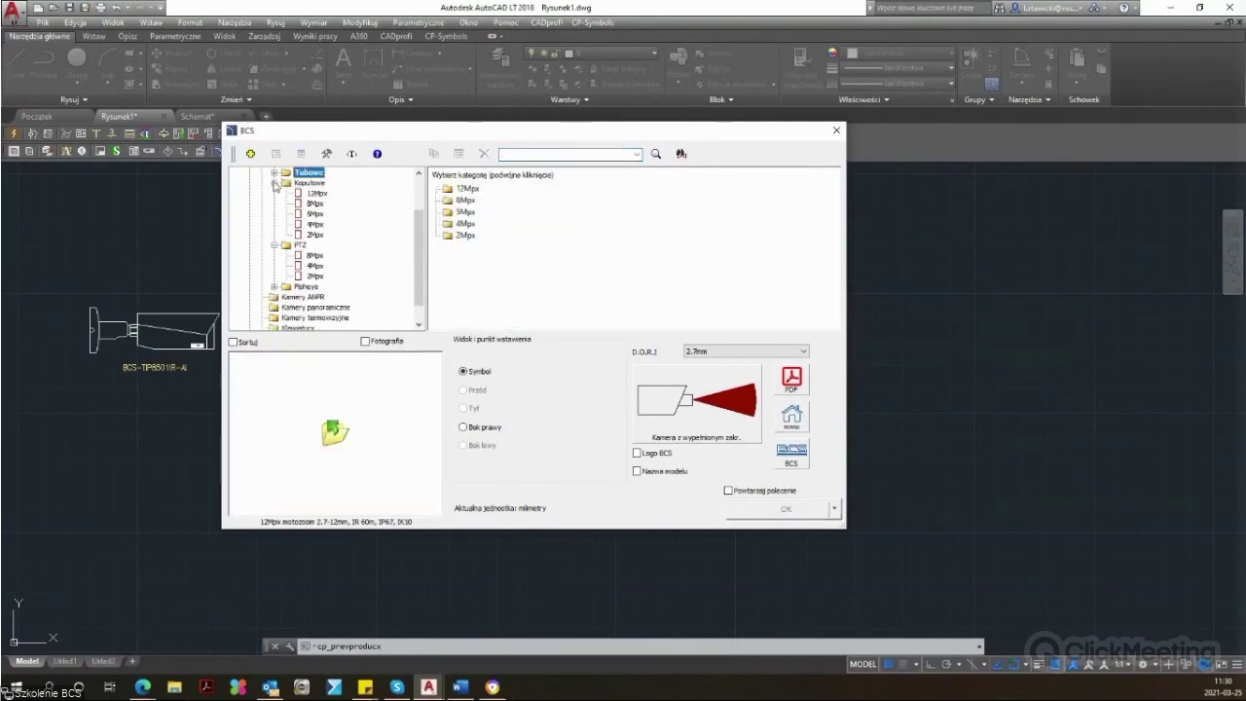
click(274, 214)
click(276, 225)
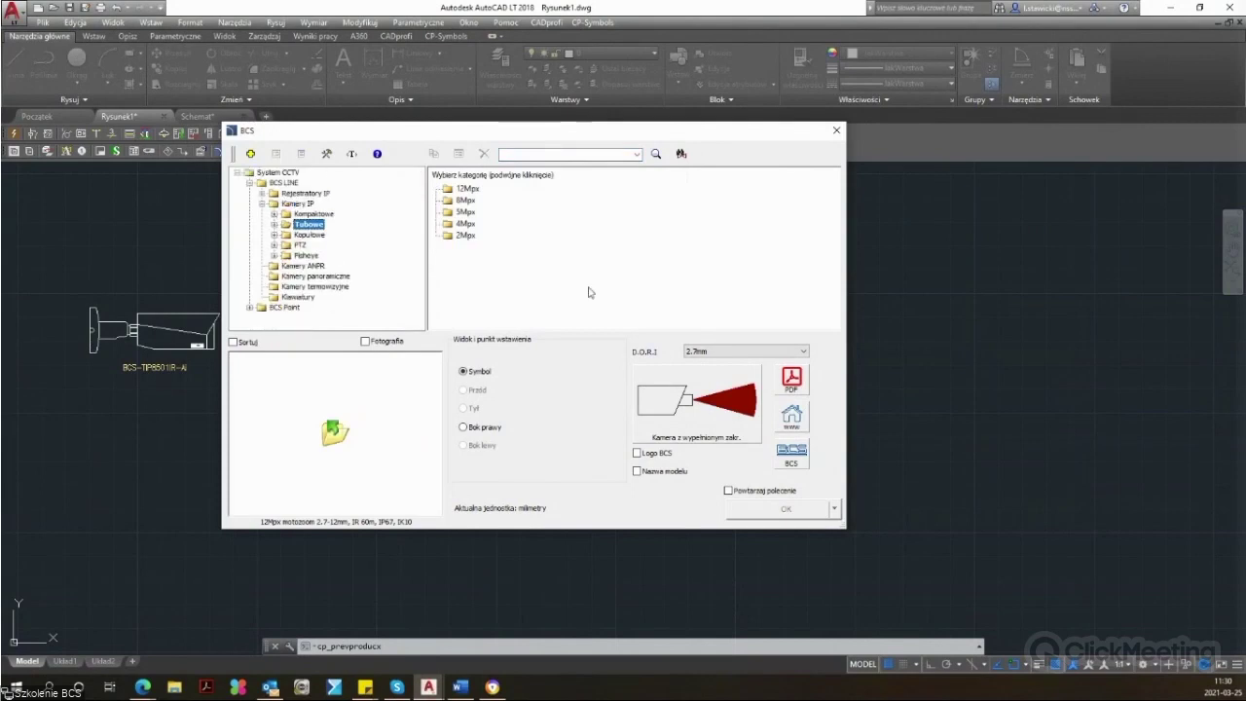
key(Tab)
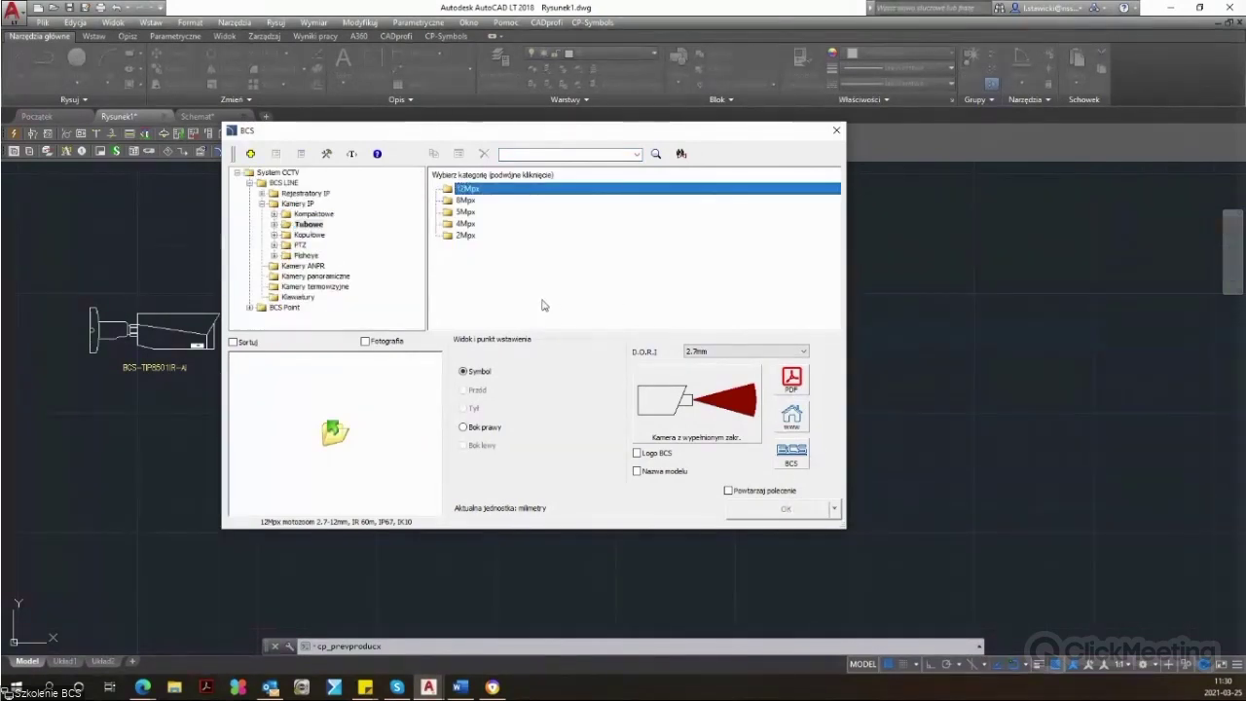
click(279, 276)
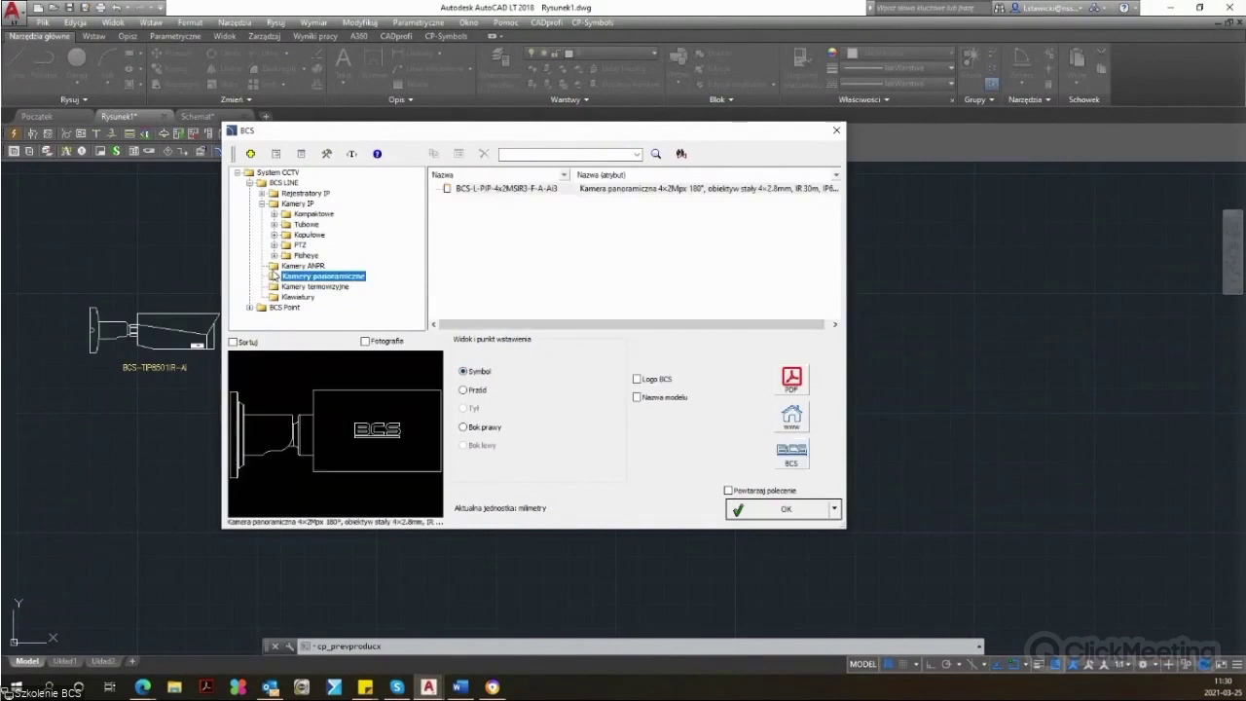
click(279, 266)
click(282, 286)
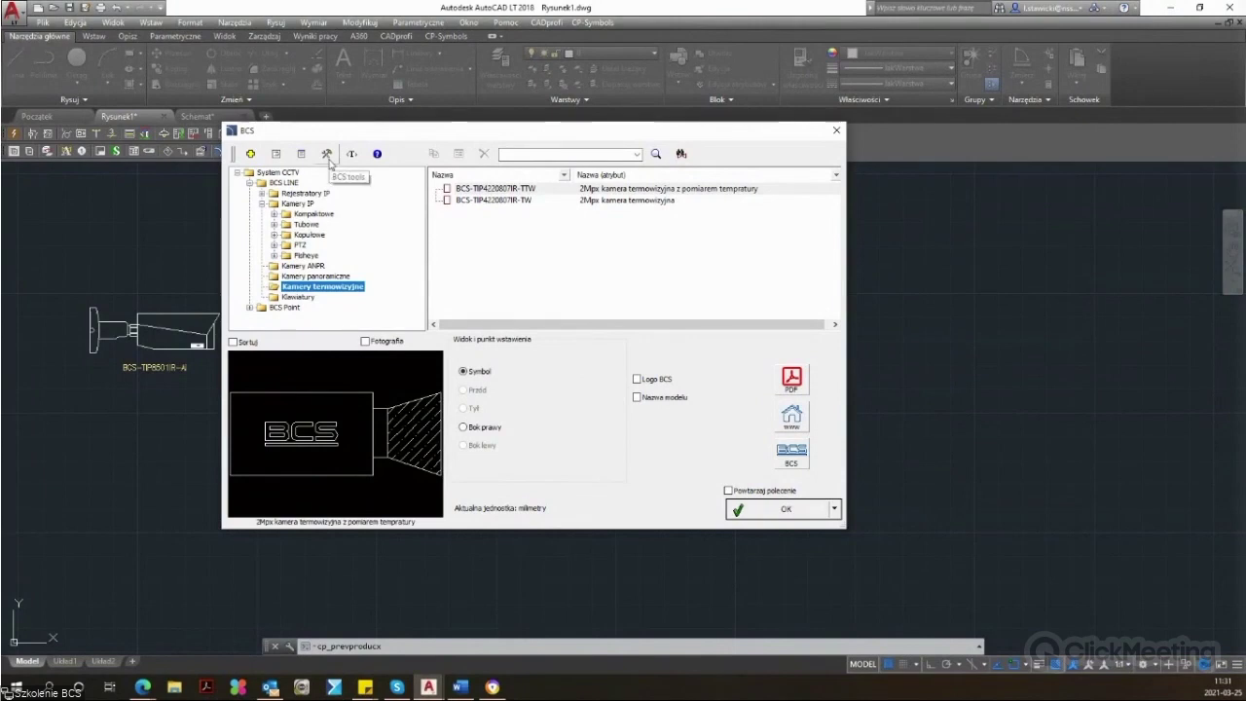
Step: Launch the Kalkulator dysków application from BCS tools and go to its Obliczanie section
click(328, 156)
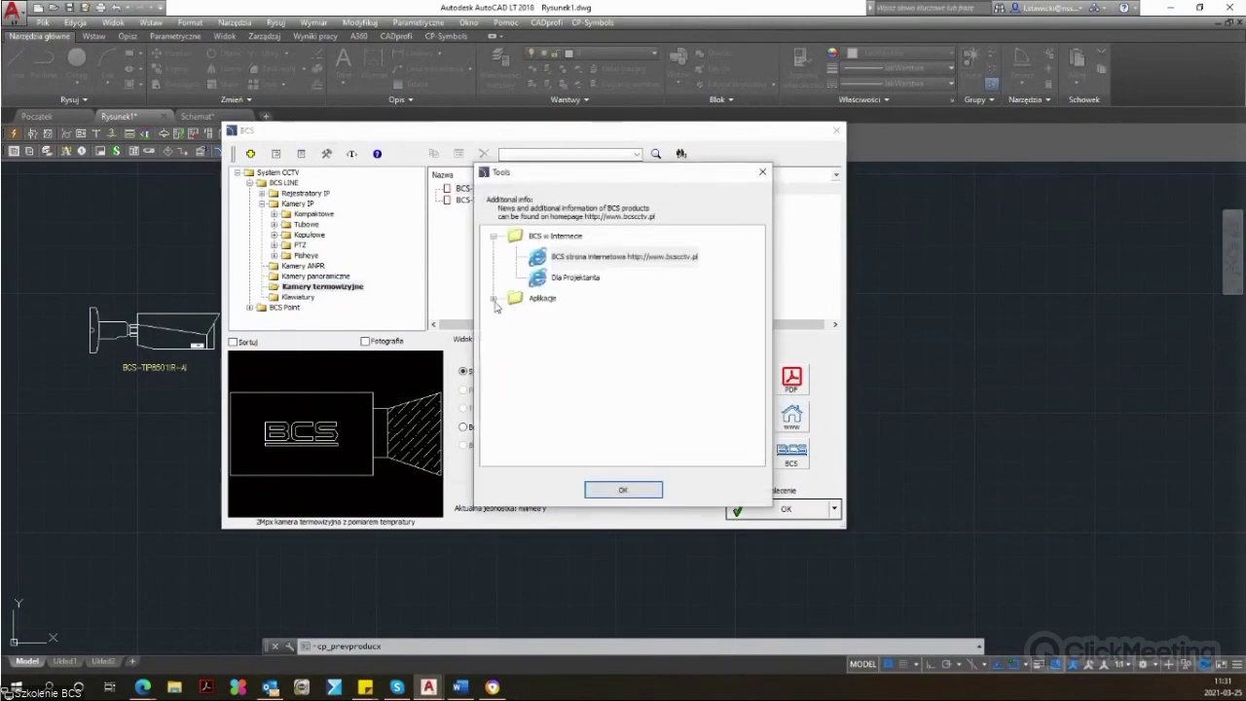
click(579, 324)
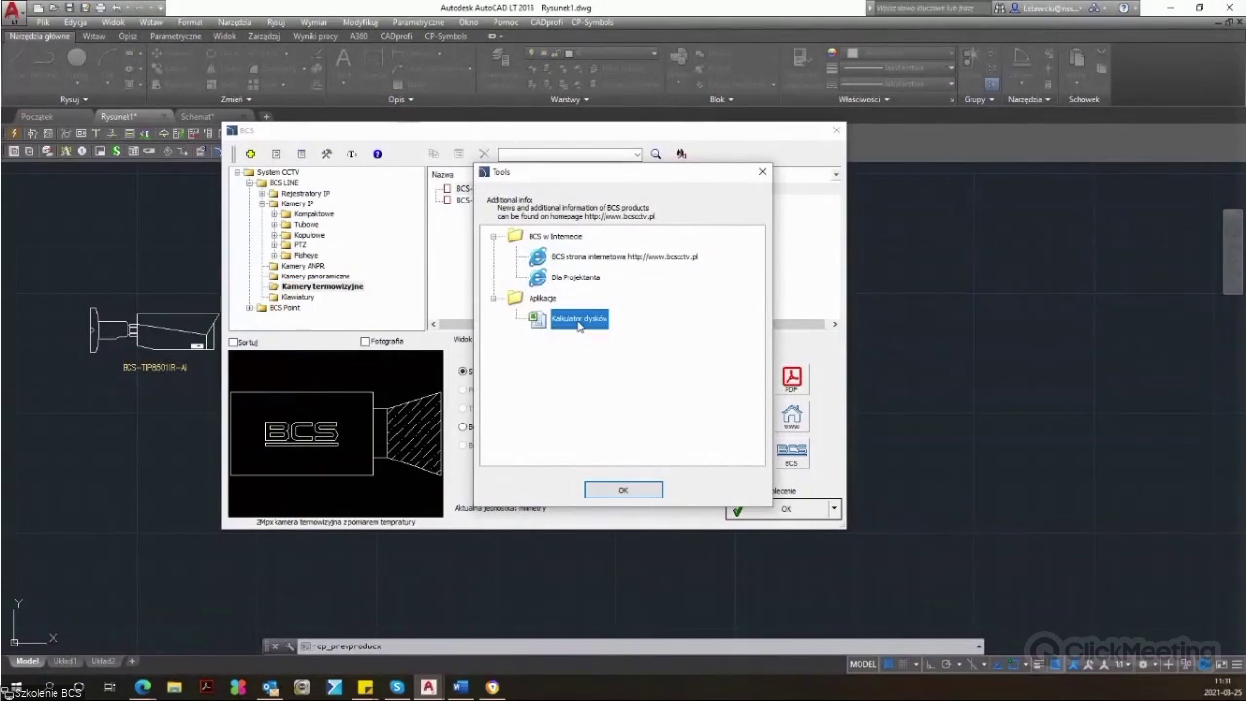
click(633, 488)
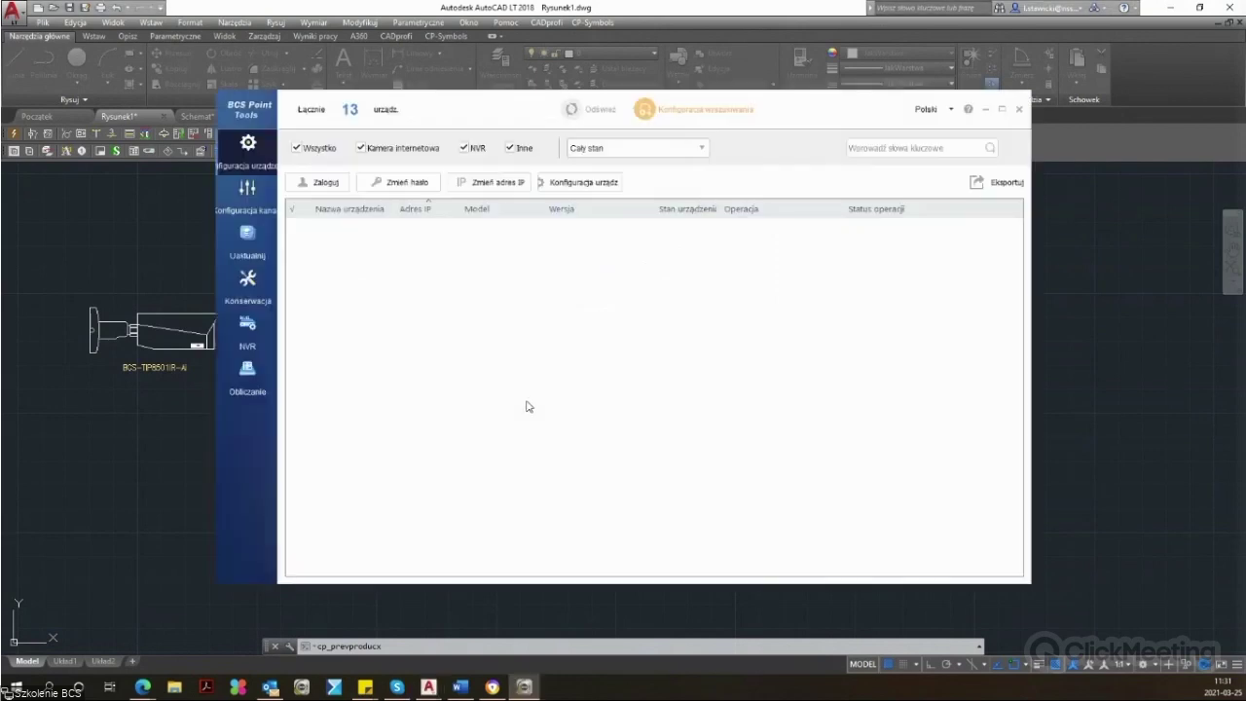
click(253, 387)
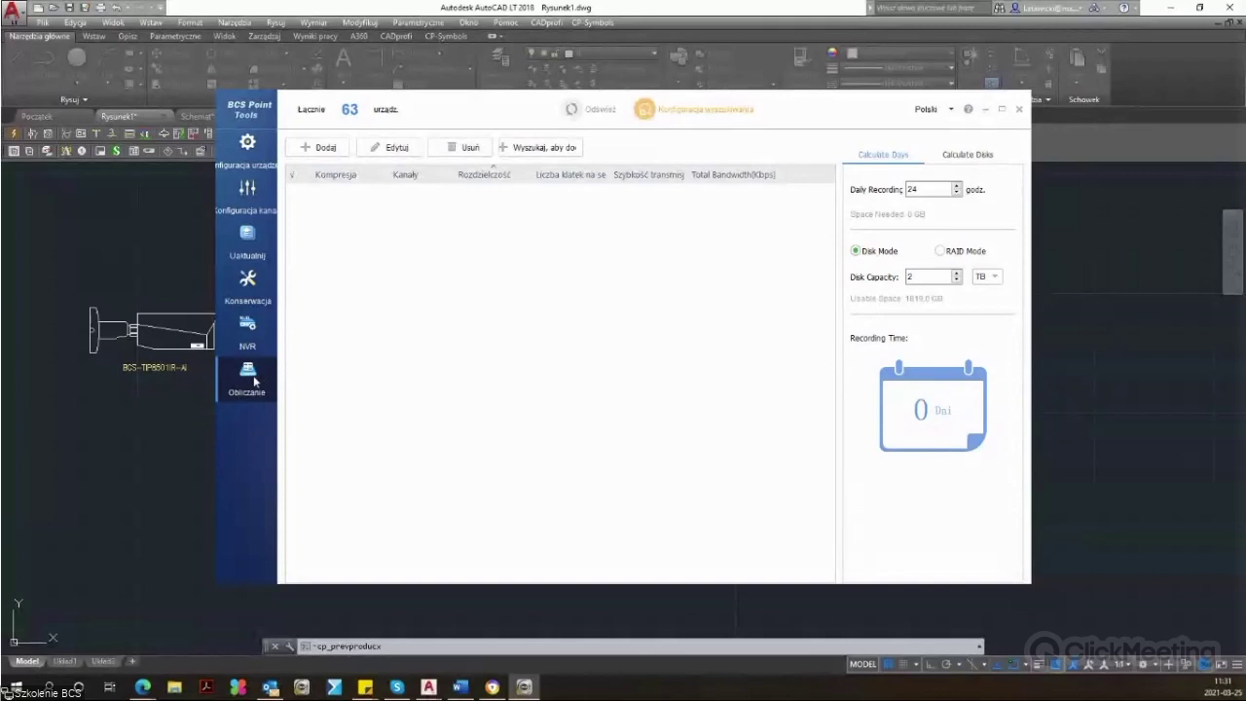
Step: Start a new channel group of 20 channels with H.265 compression
click(319, 147)
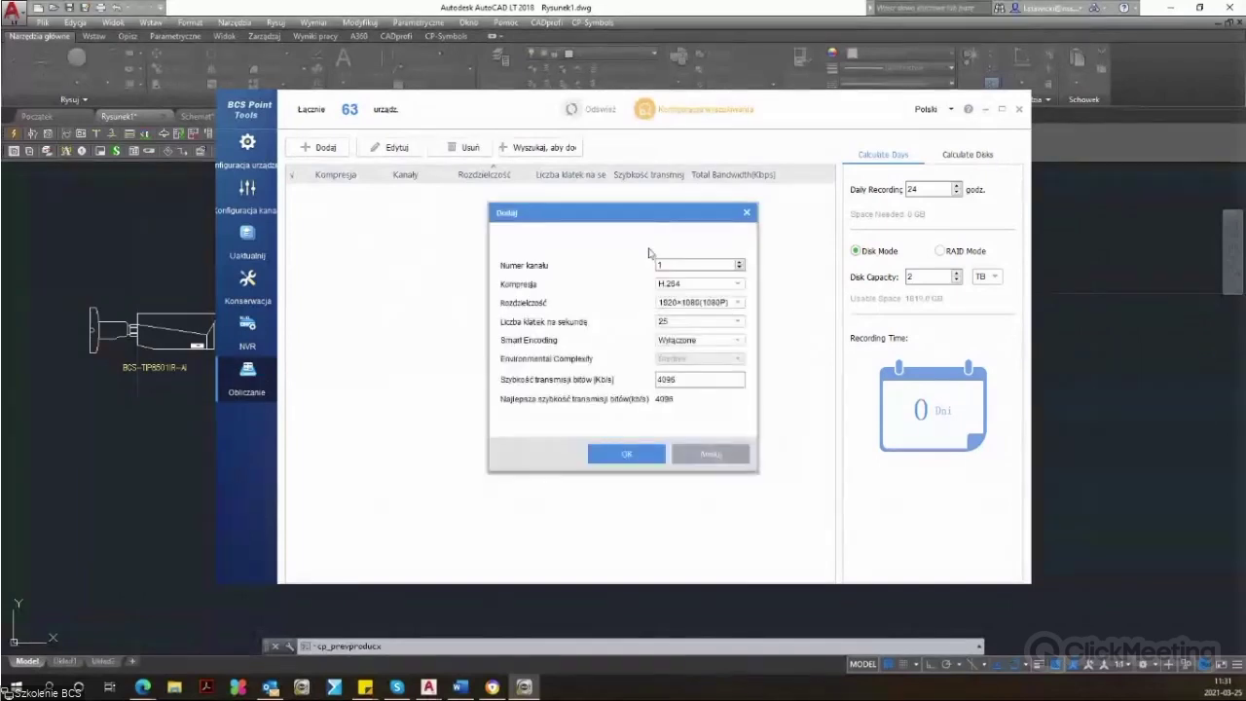
drag(642, 221, 599, 220)
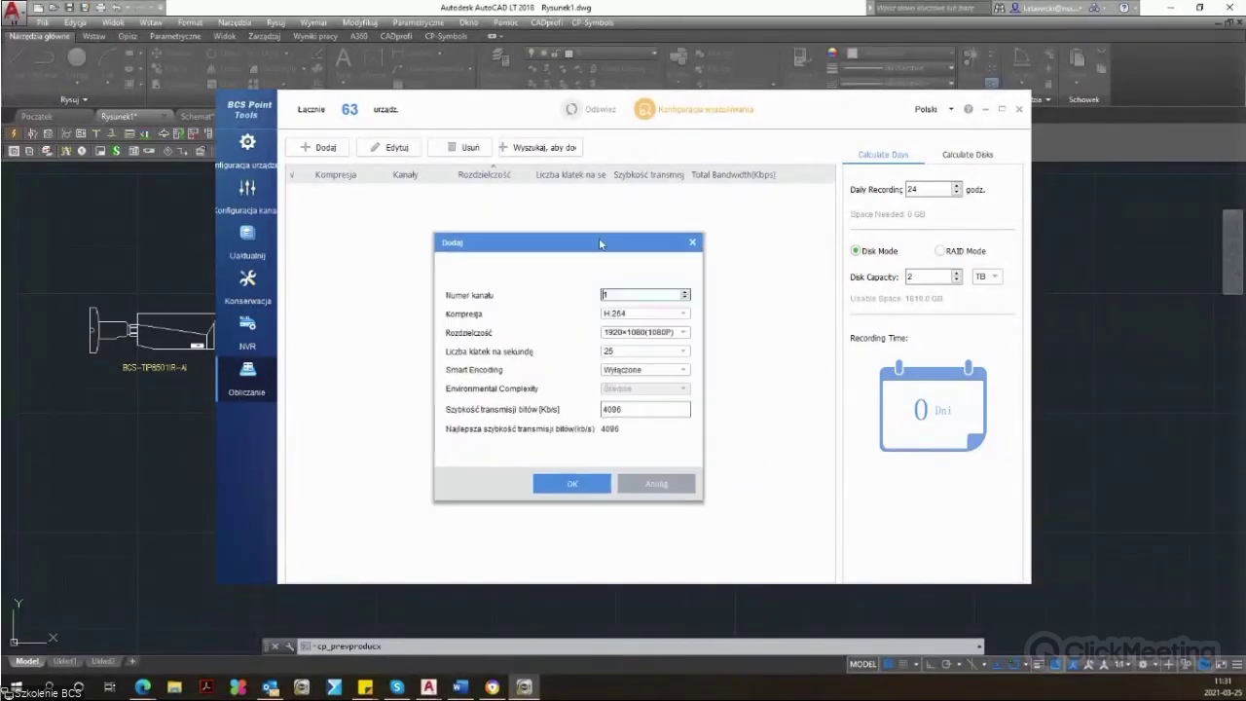
double_click(623, 264)
text(20)
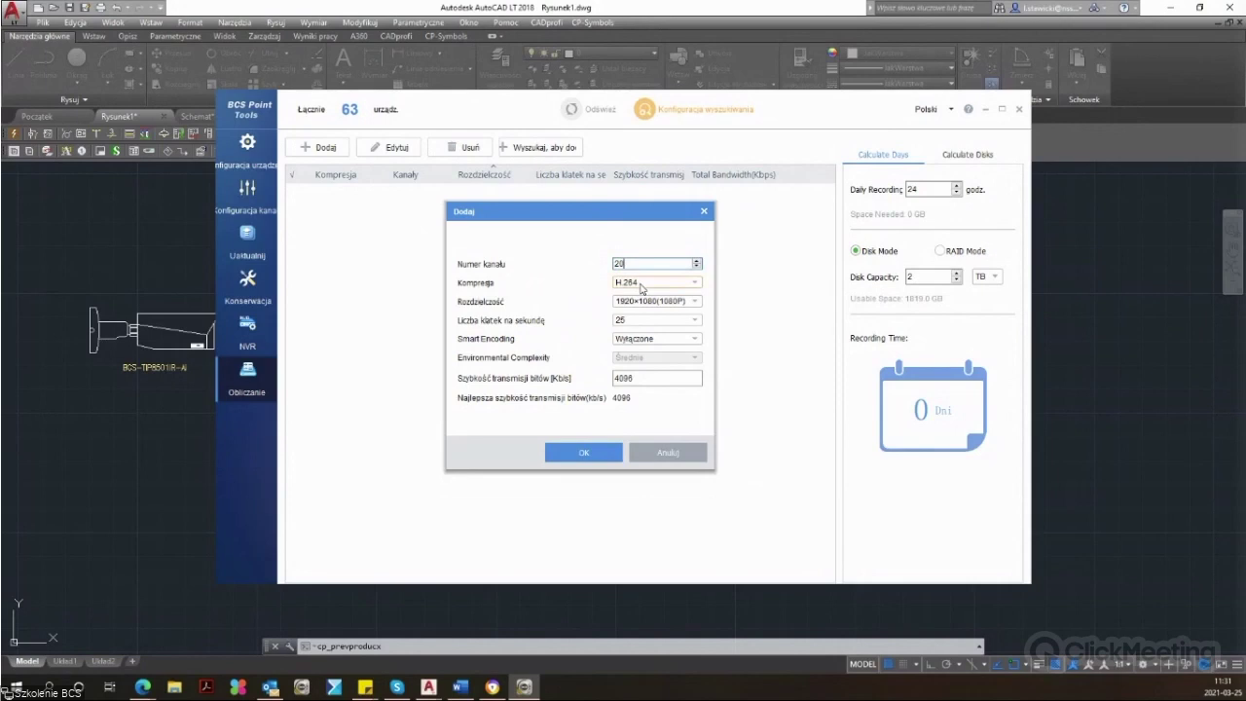
click(641, 285)
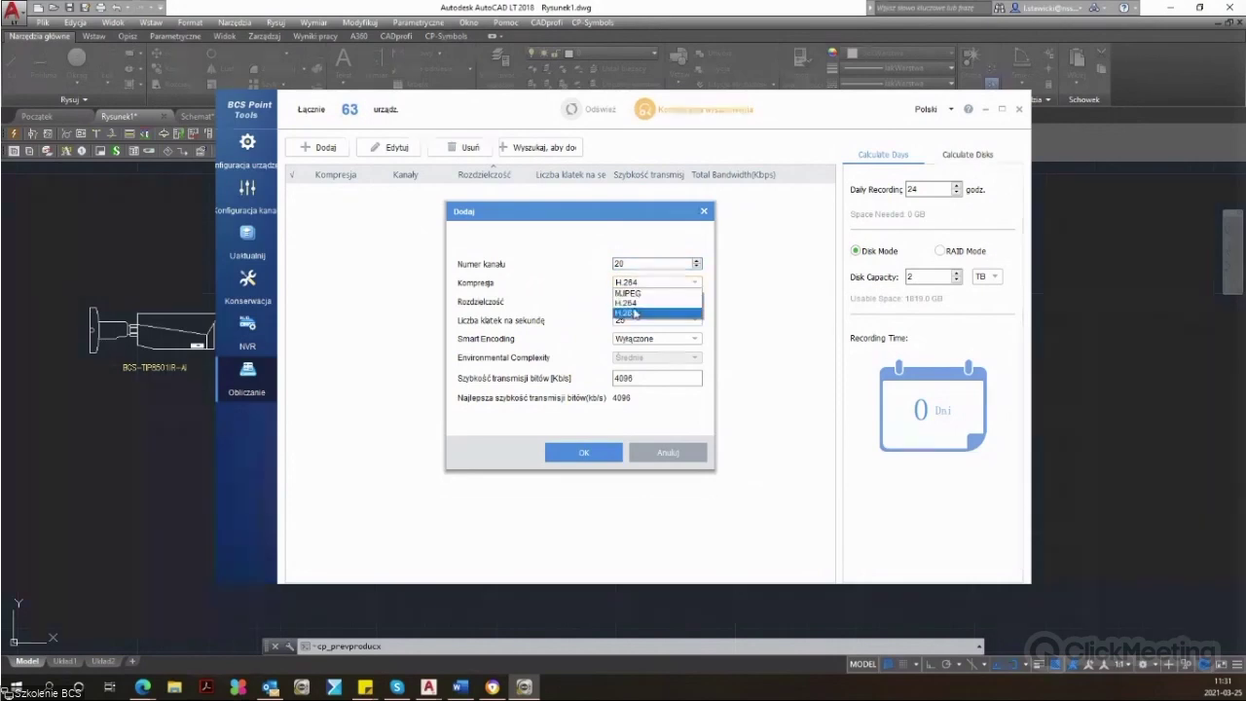
click(632, 313)
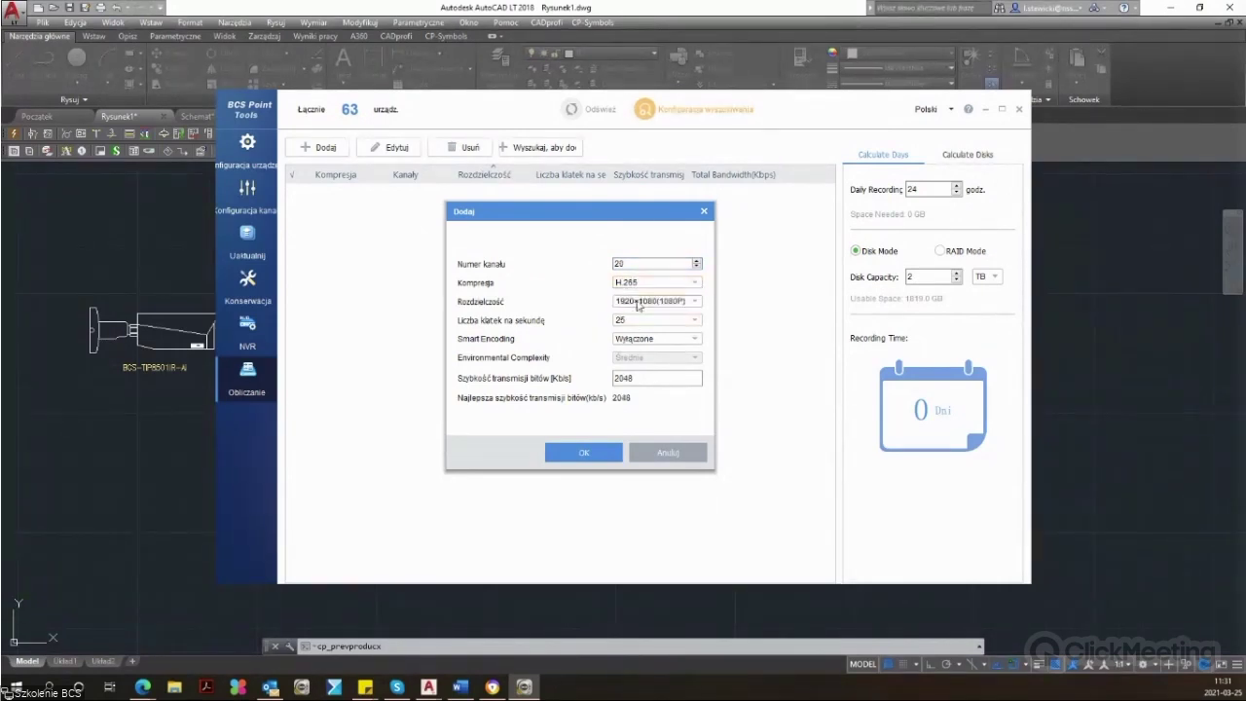
Step: Give the channels 1920×1080 resolution, 12 fps and a 1024 Kbps bitrate
click(638, 305)
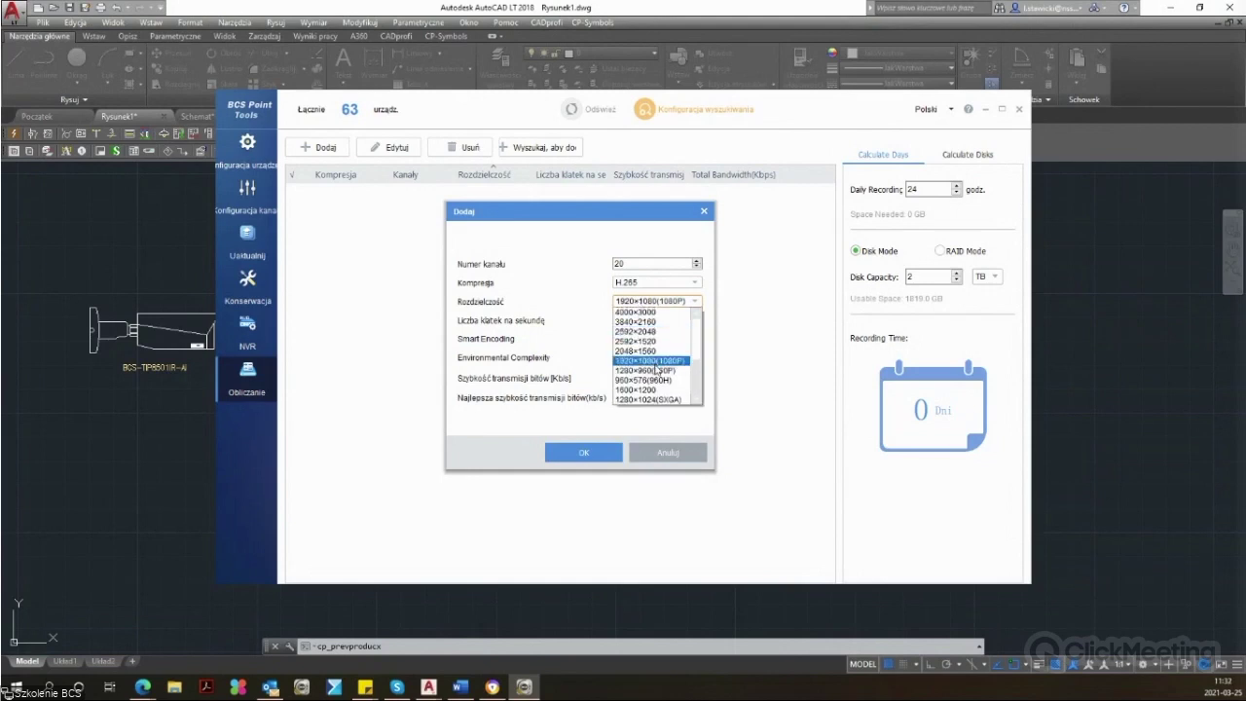
click(655, 362)
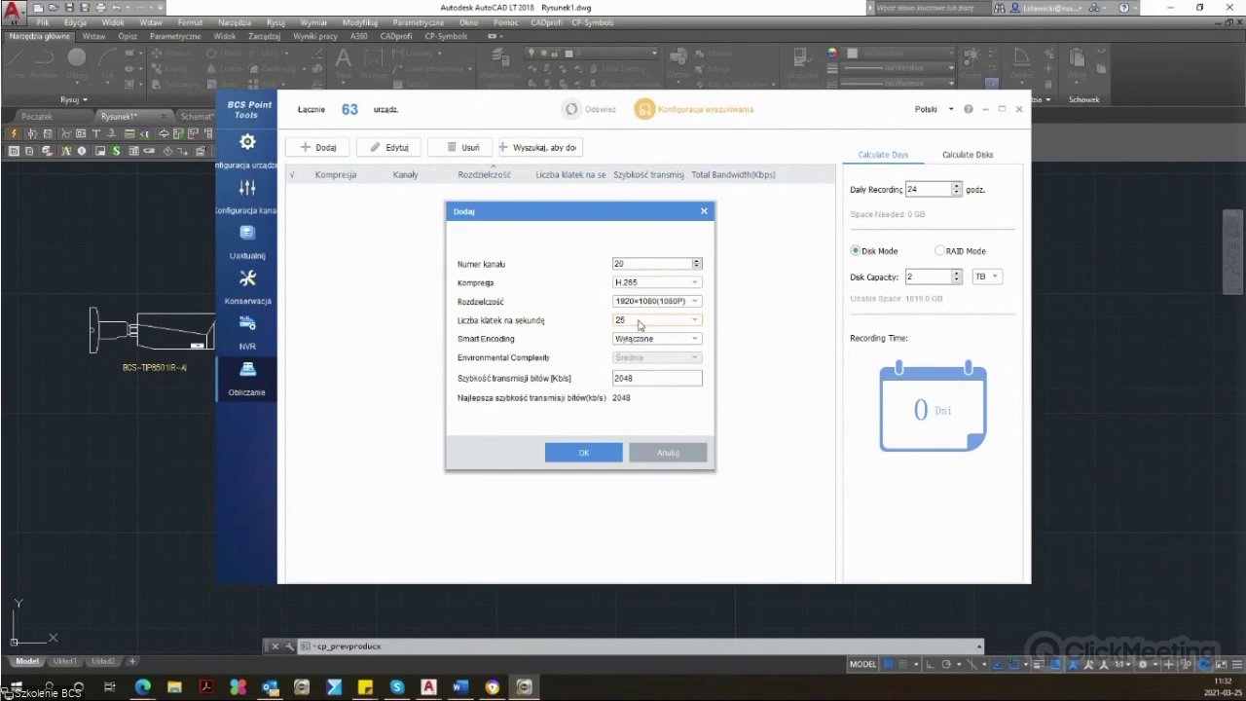
click(639, 324)
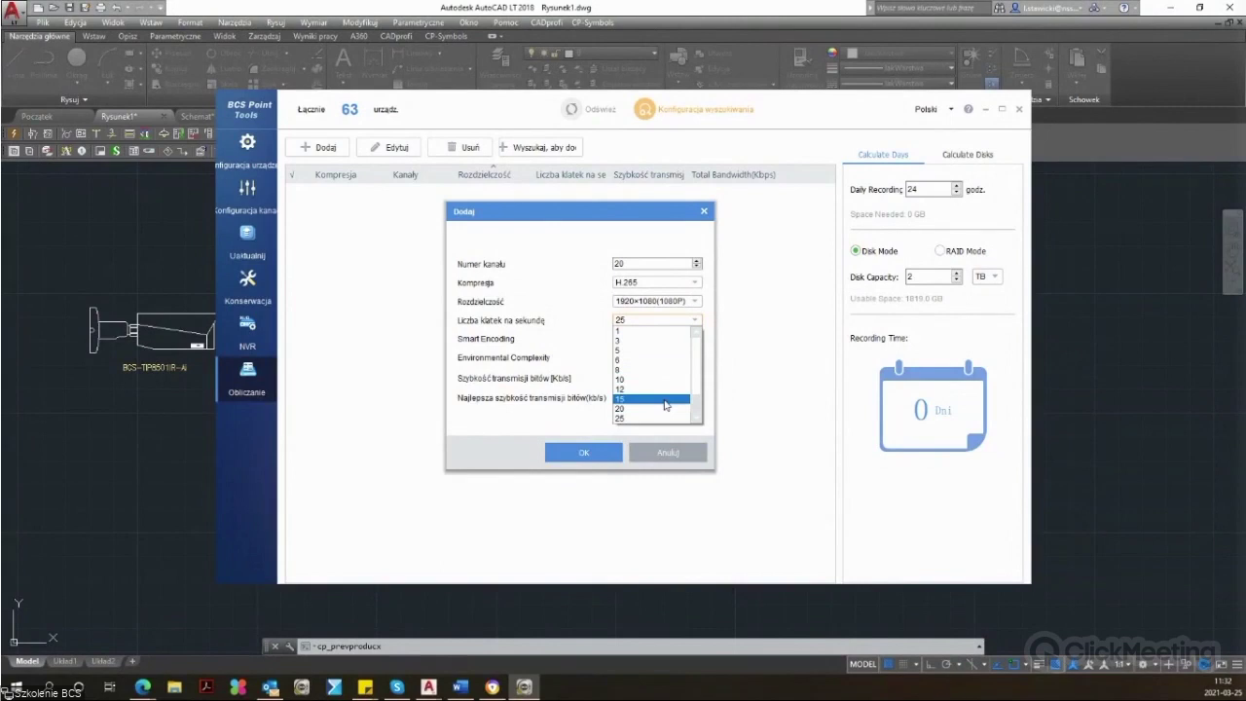
click(665, 399)
click(630, 328)
click(642, 398)
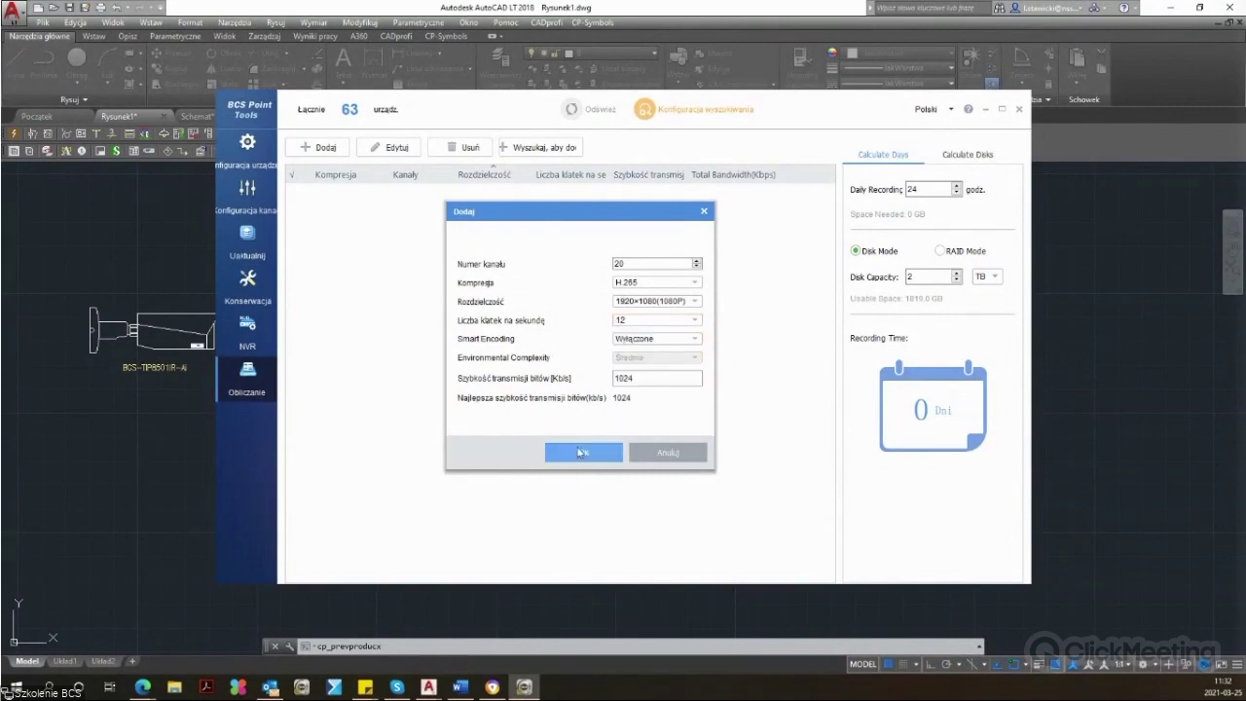
click(642, 384)
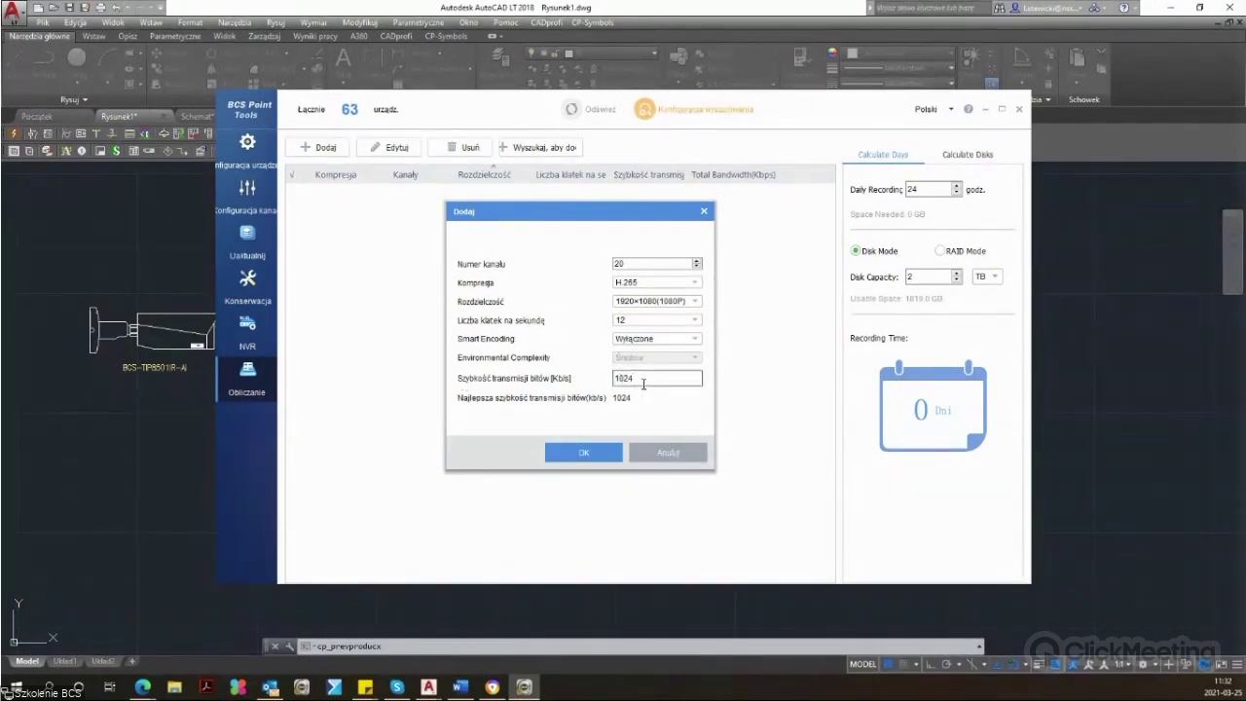
Step: Keep 1920×1080 resolution and add the 20-channel group to the calculation, giving 8 days
click(646, 302)
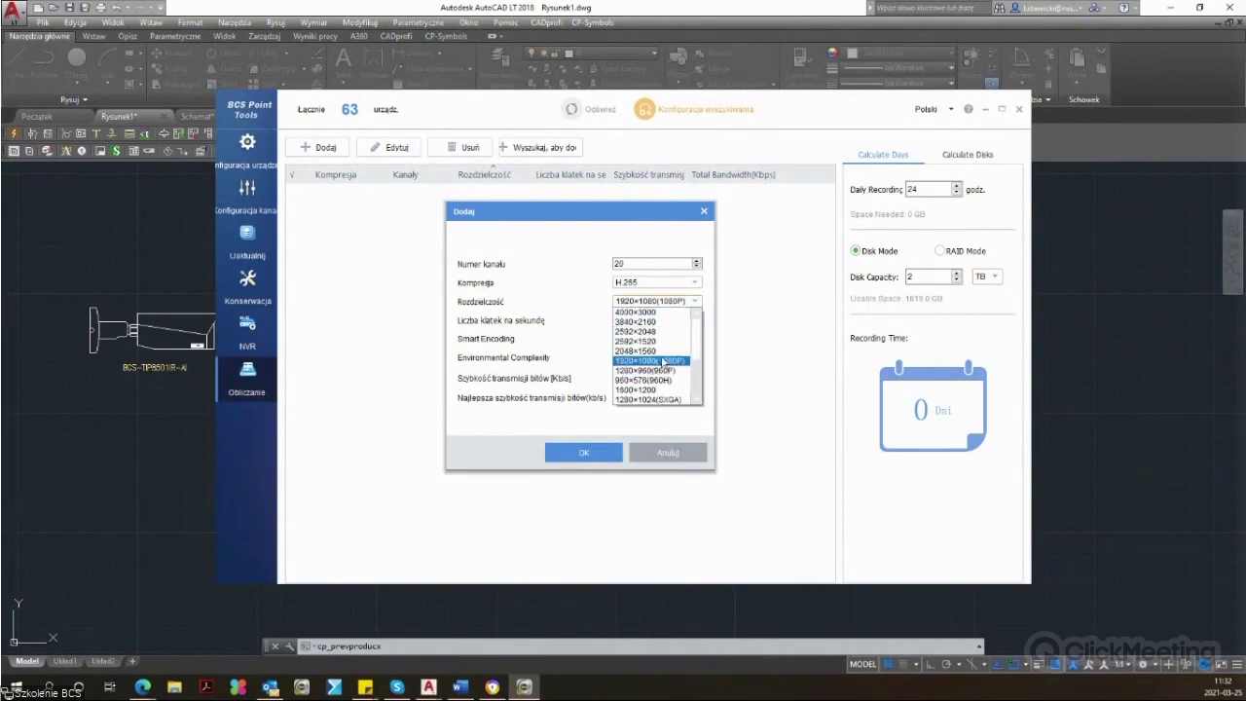
click(646, 341)
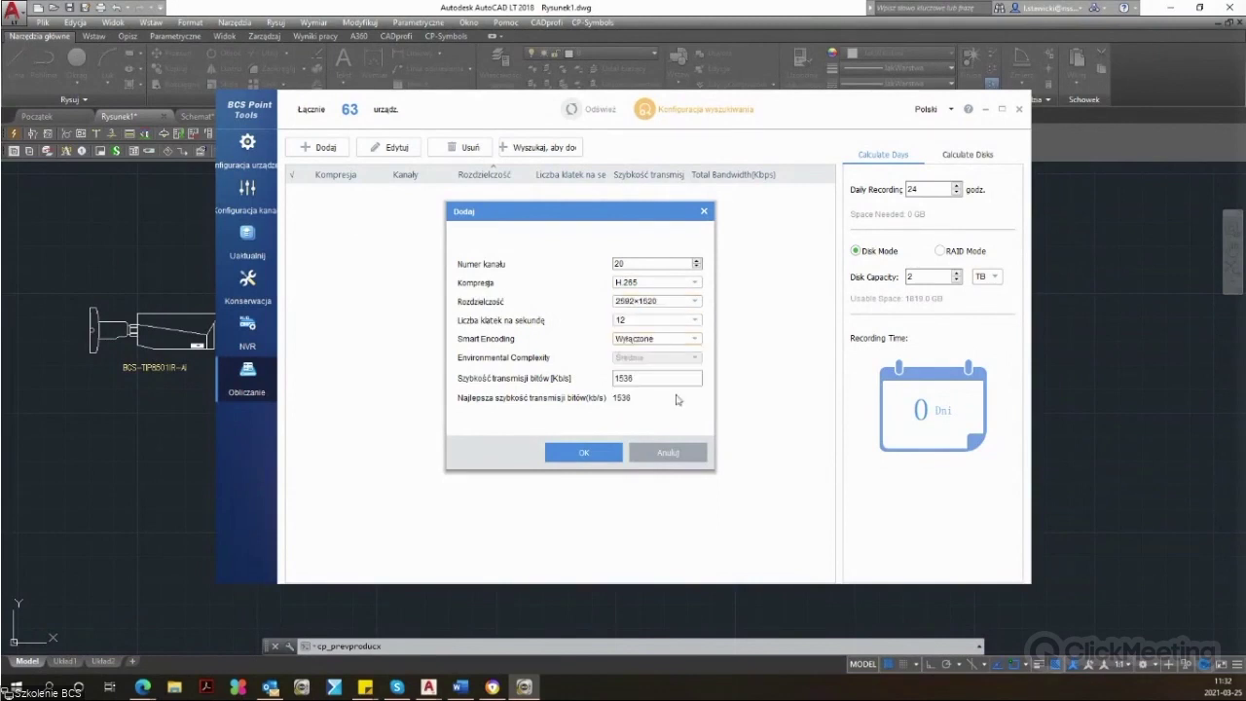
click(661, 303)
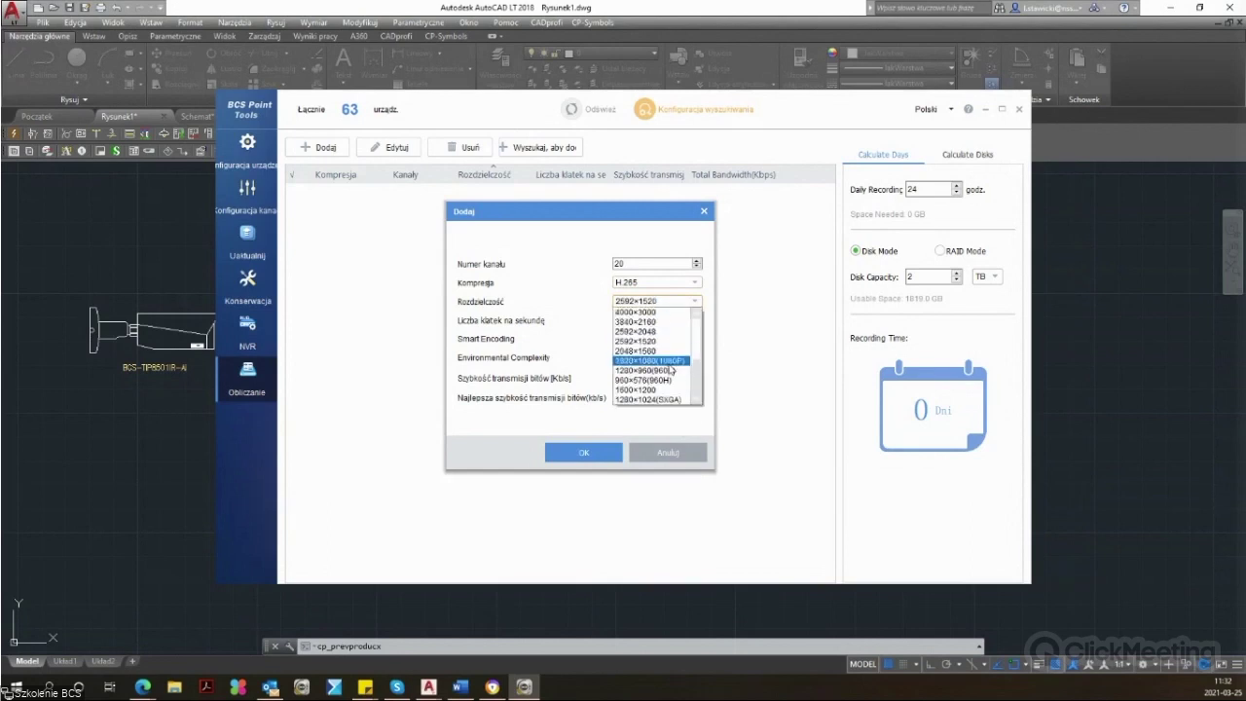
click(669, 360)
click(600, 455)
click(703, 211)
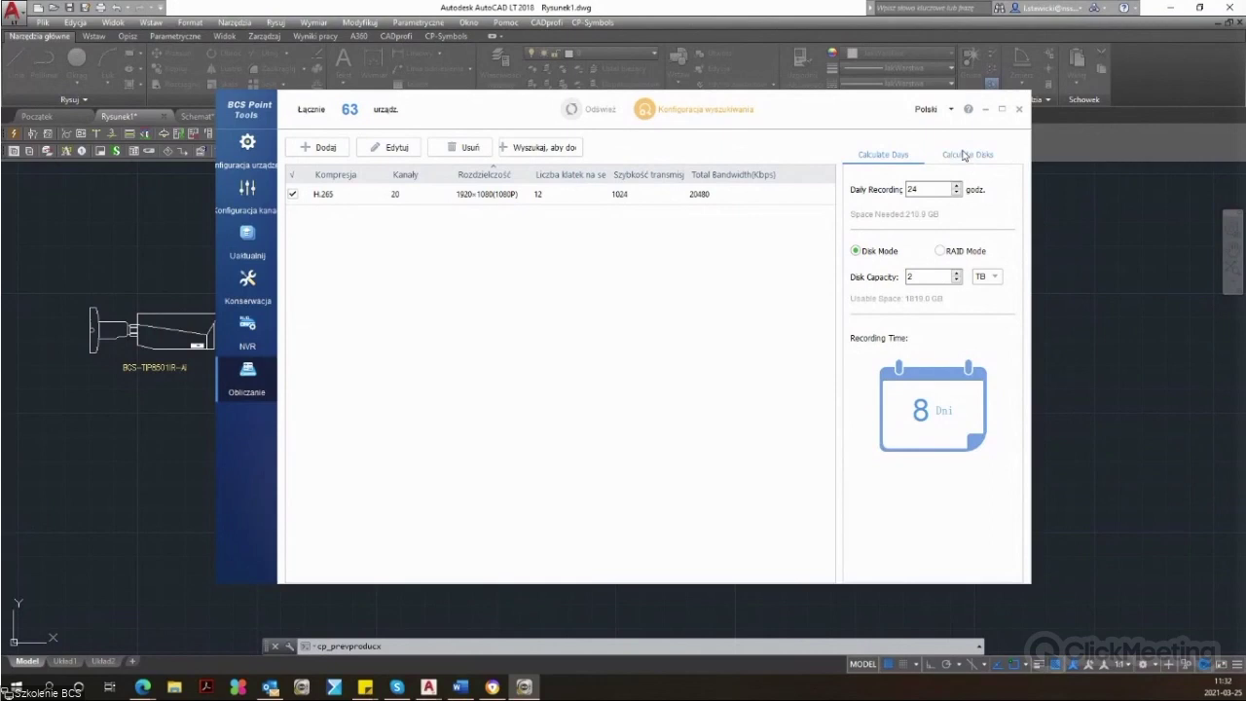
Step: In Calculate Disks, enter the retention time and switch to RAID mode, needing four 2 TB disks (8328.1 GB)
click(964, 155)
click(935, 190)
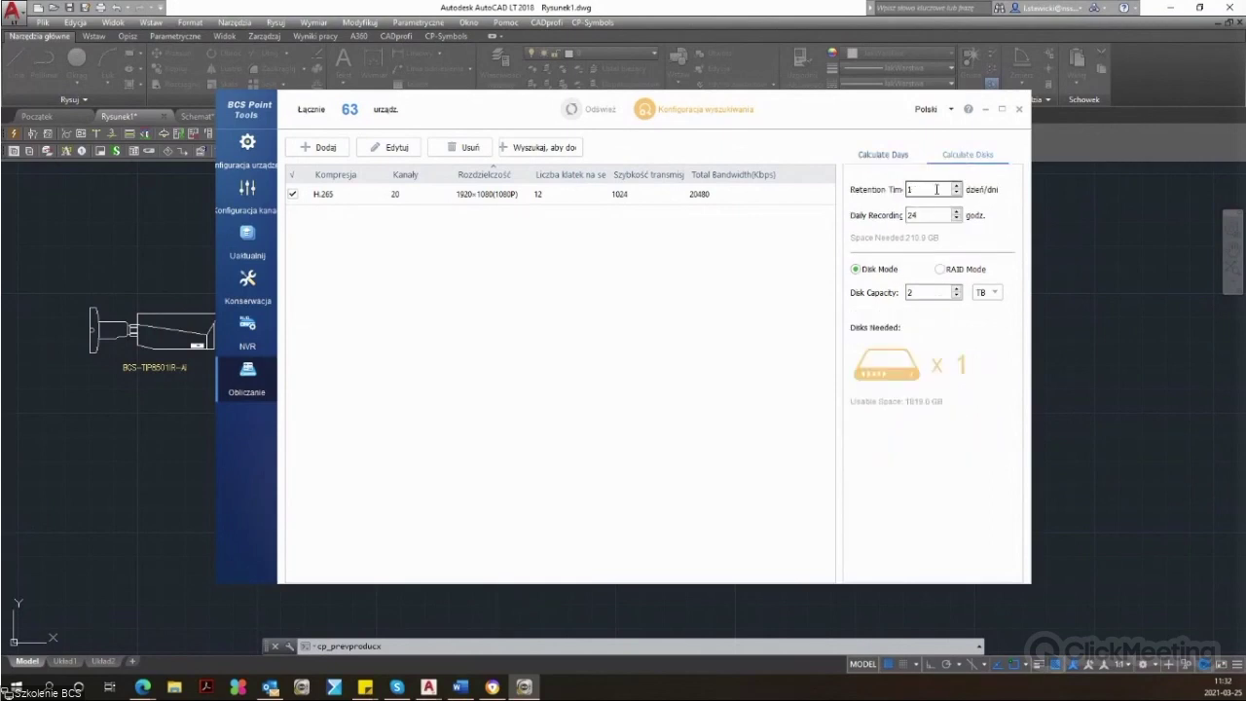
double_click(910, 189)
text(6)
text(0)
click(939, 270)
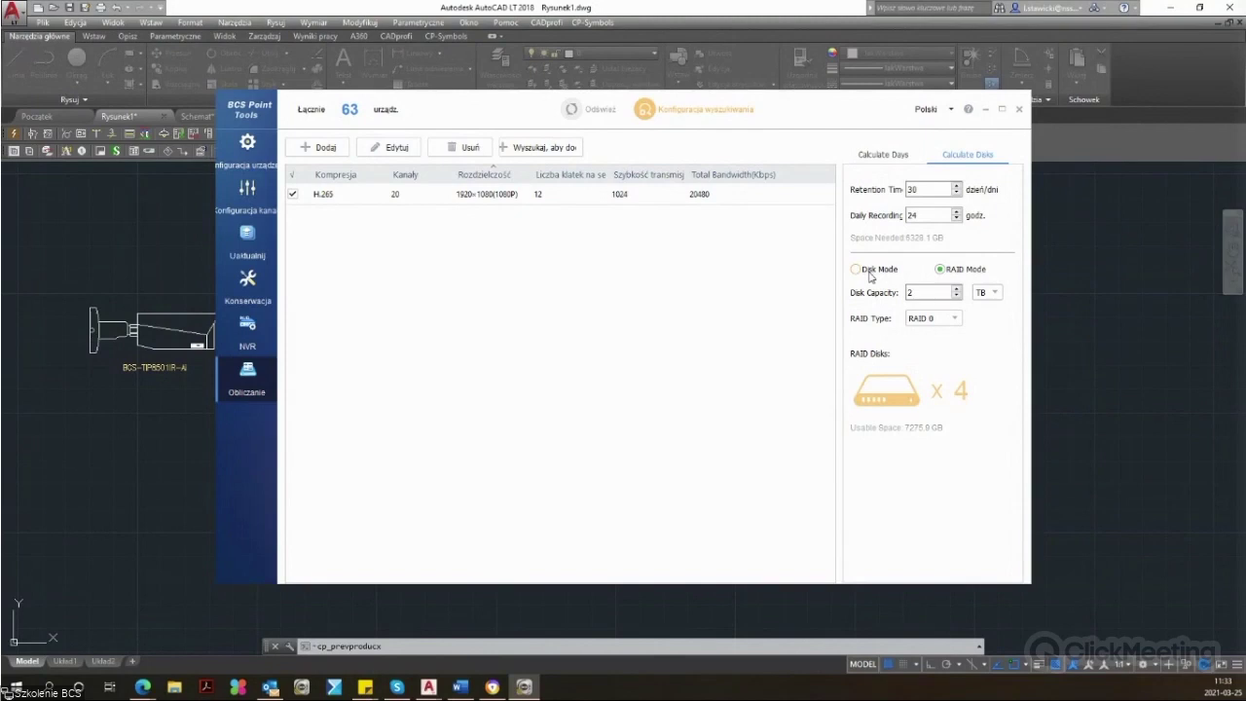
Step: Switch storage calculation to Disk Mode and step the disk capacity up and down
click(873, 277)
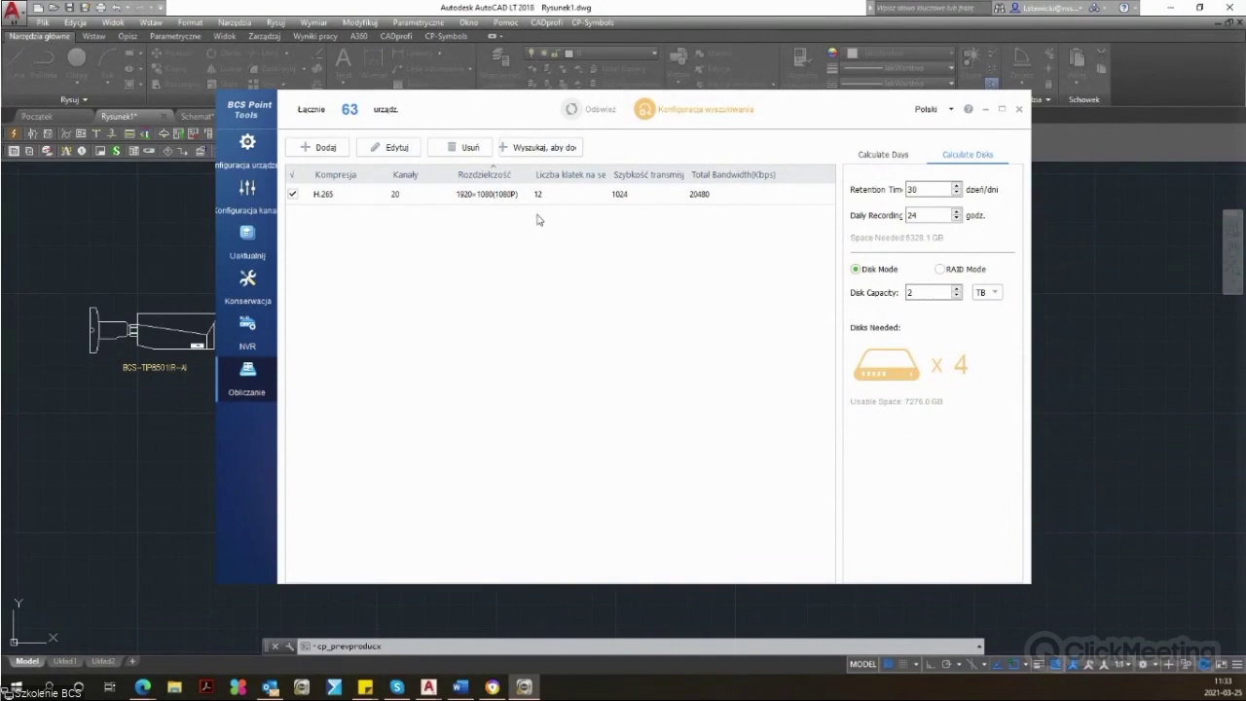
click(956, 288)
click(956, 288)
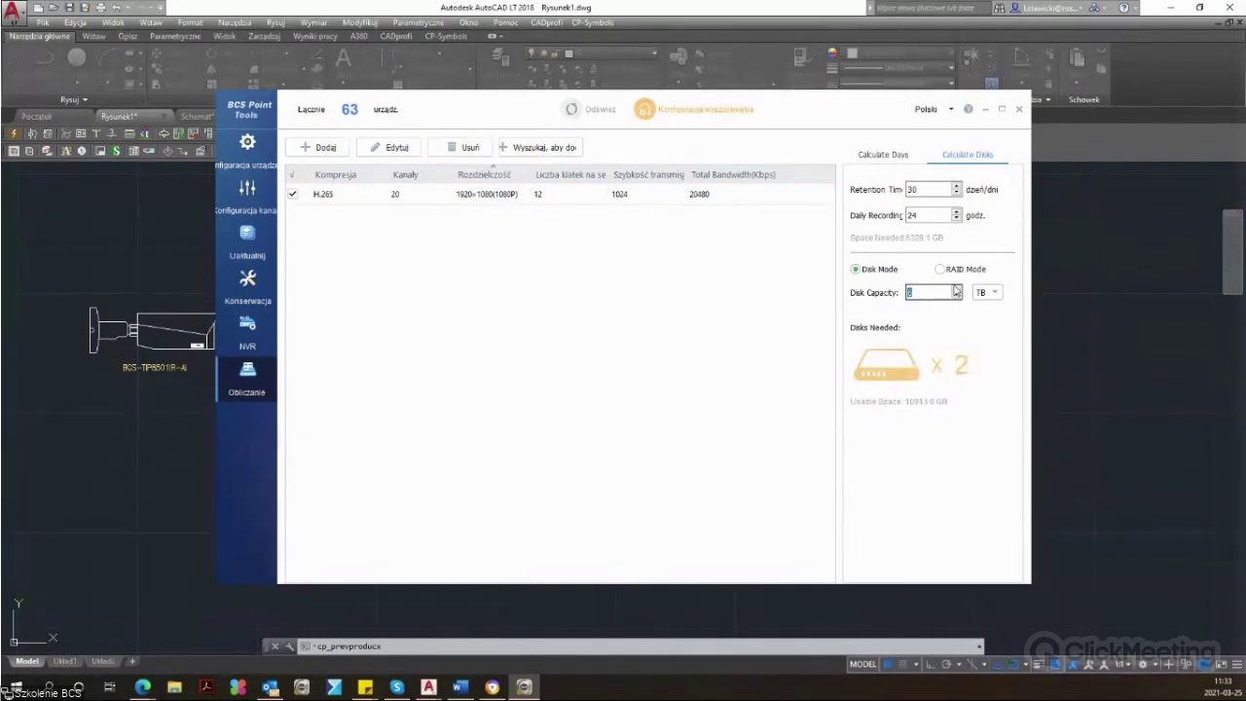
click(956, 298)
click(956, 297)
click(955, 288)
click(956, 288)
Step: Set disk capacity to 8 TB so one disk suffices, then expand IP recorders in the library
click(925, 294)
click(956, 288)
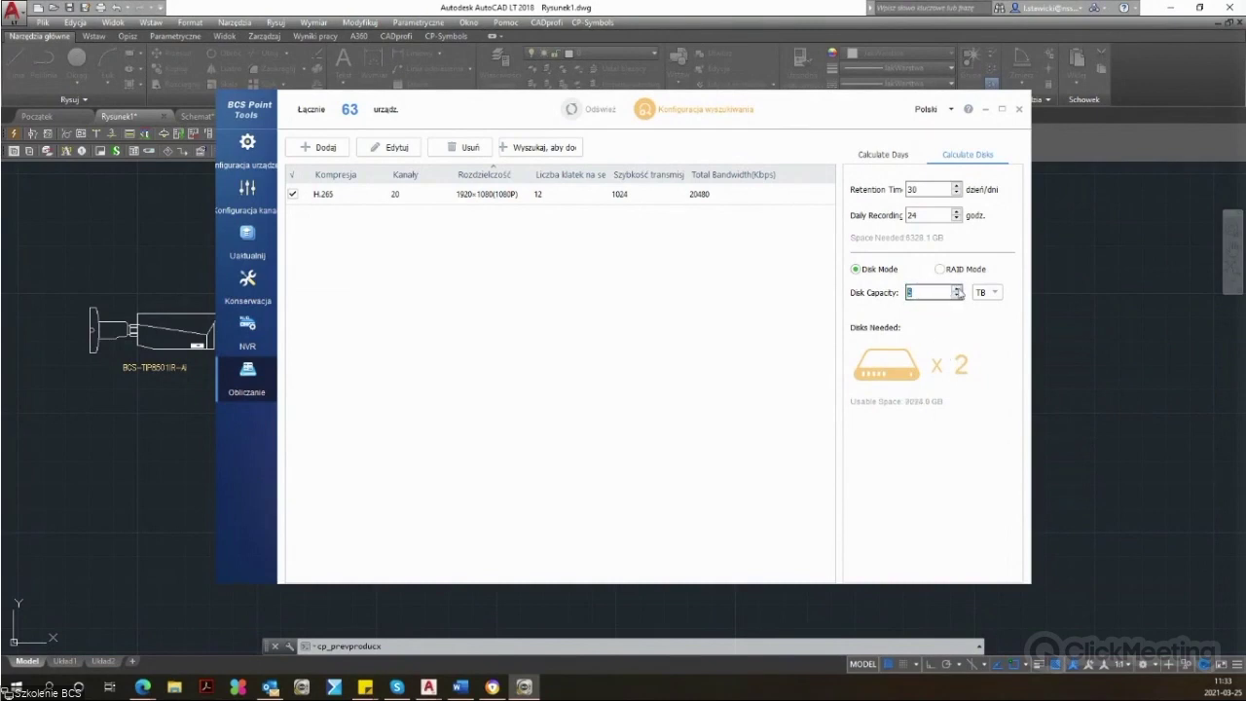
click(935, 293)
click(986, 109)
click(262, 203)
Step: Open Rejestratory IP > 32 kanałowe and select the BCS-NVR3202-4K-III recorder
click(262, 192)
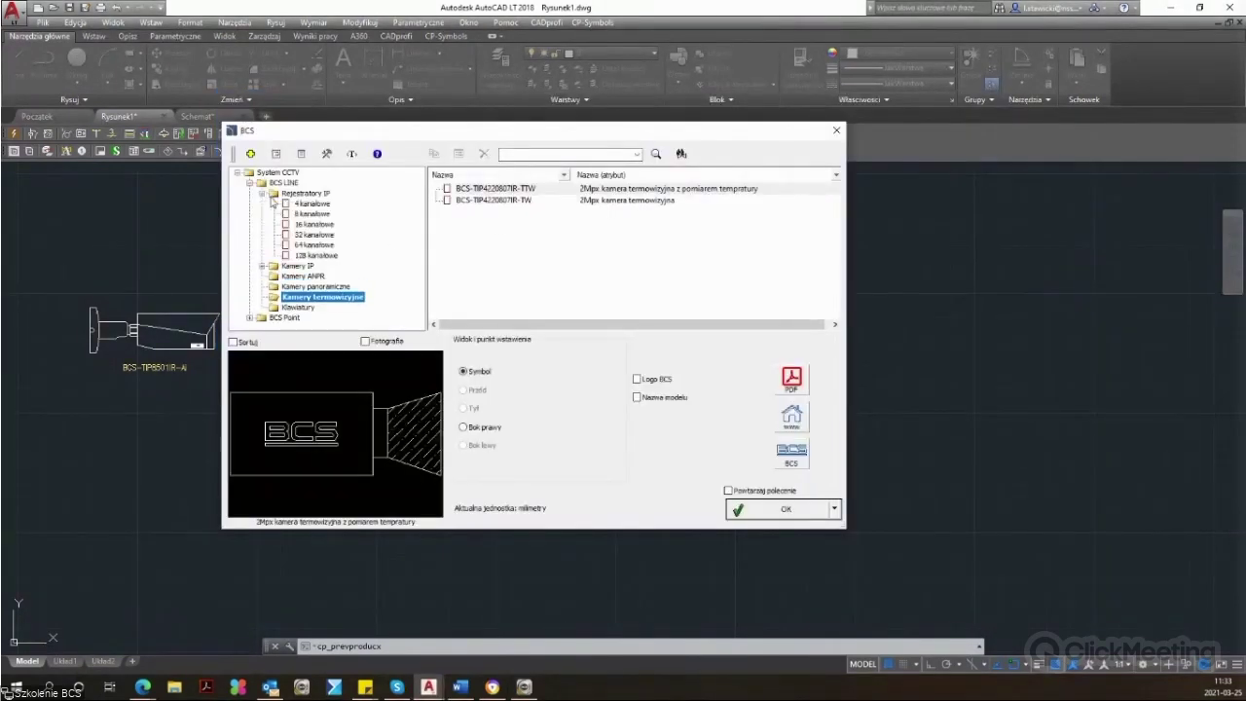
click(314, 236)
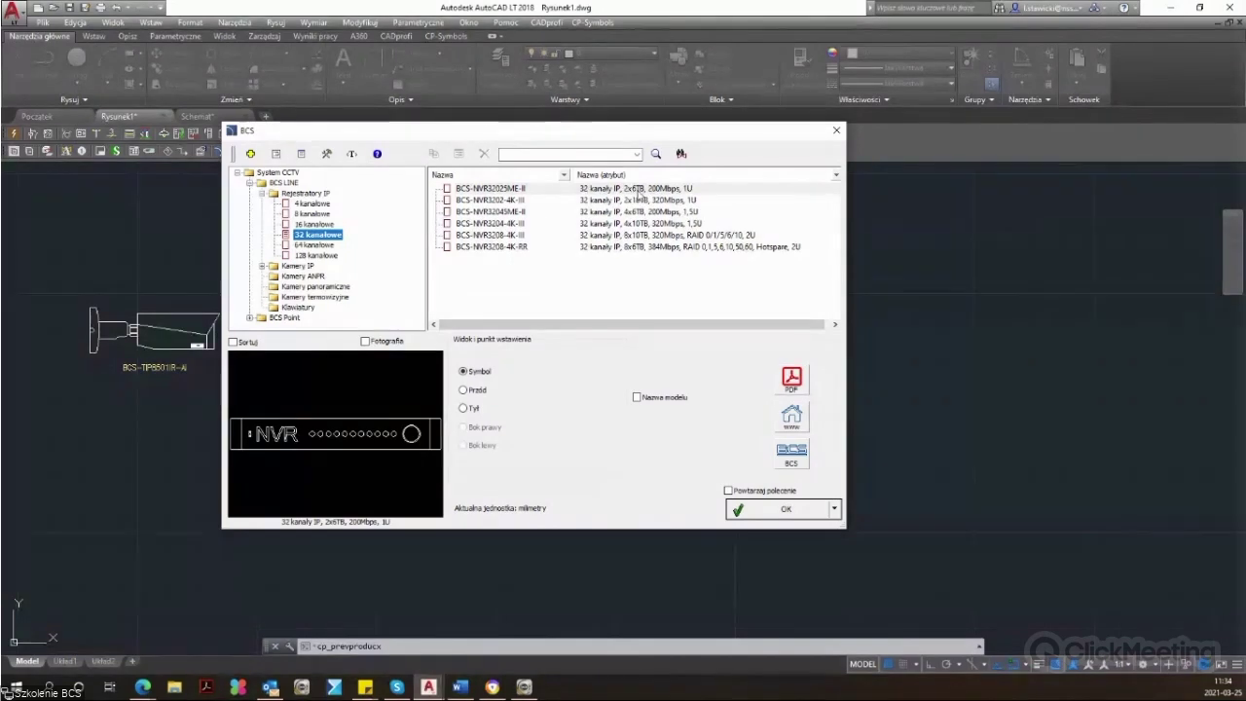
click(642, 202)
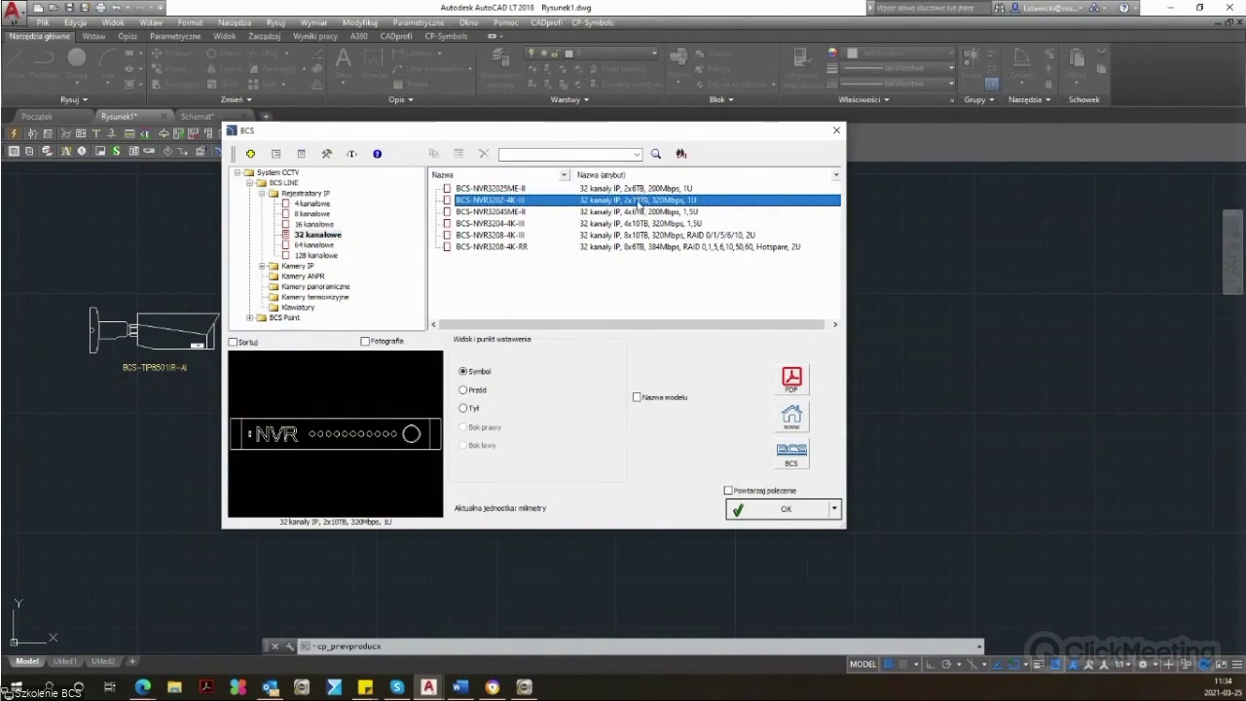
Step: Check the product PDF in the browser, then lower Point Tools disk capacity to 6 TB
click(492, 687)
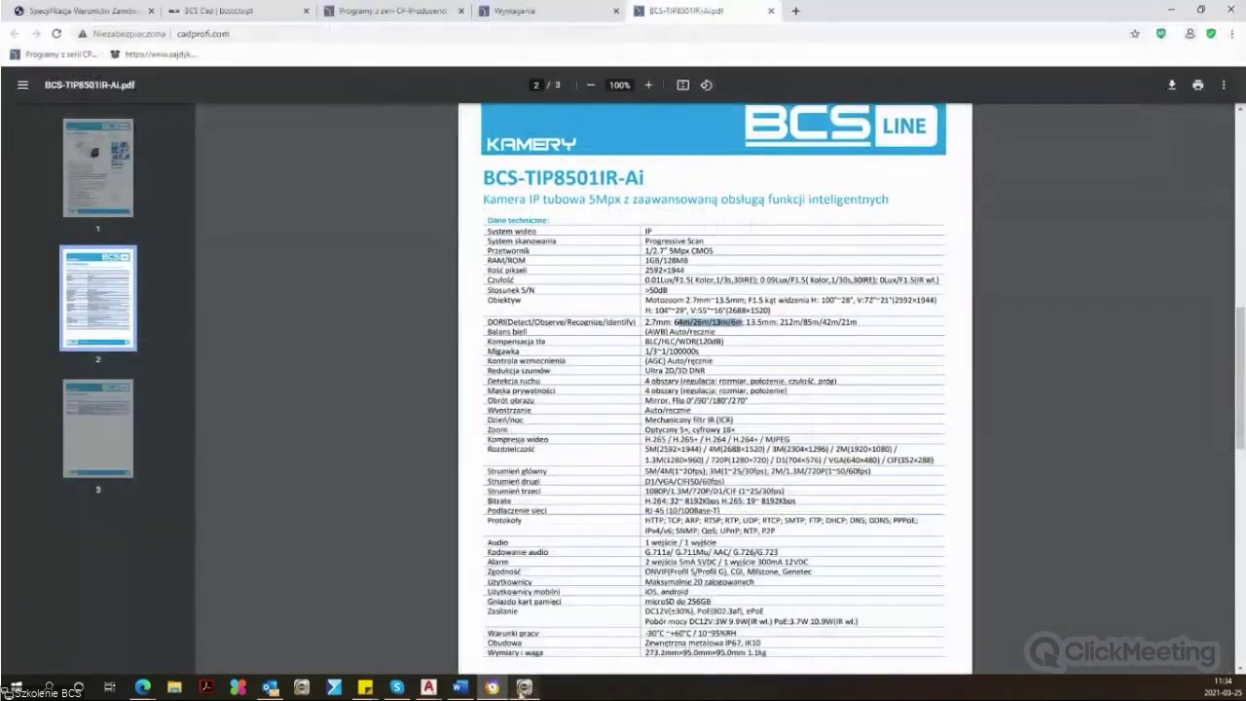
click(524, 687)
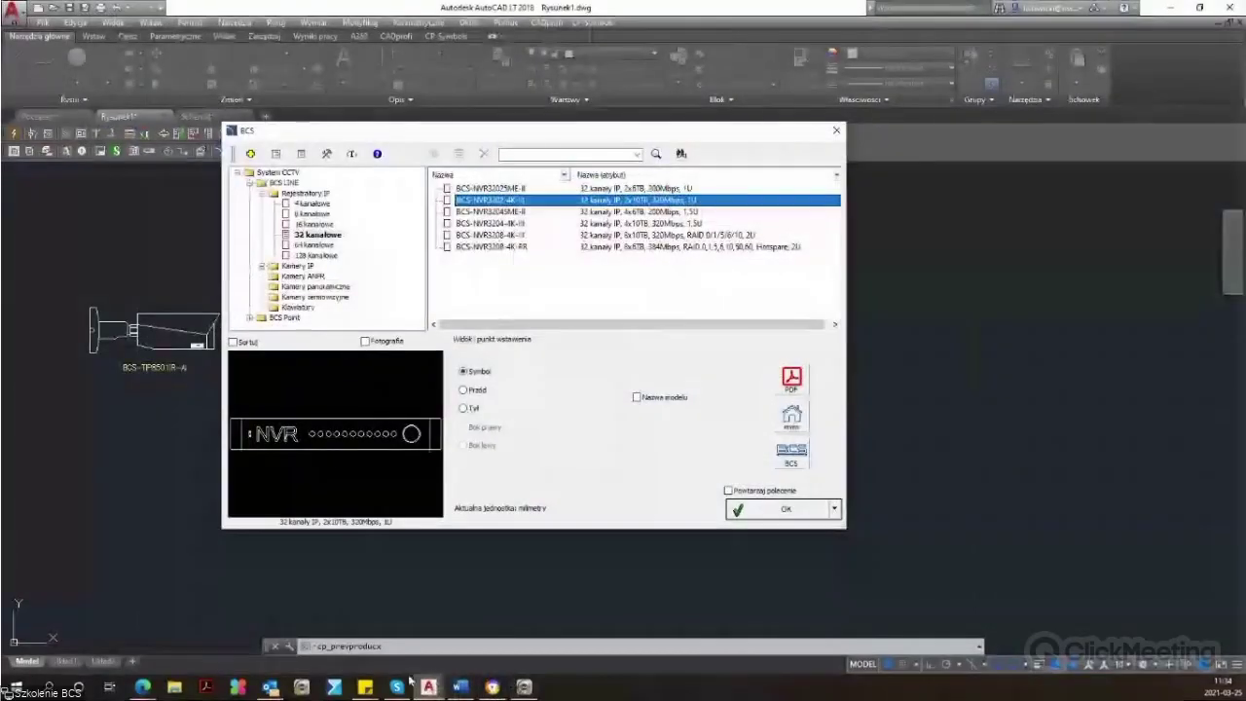
click(494, 688)
click(493, 687)
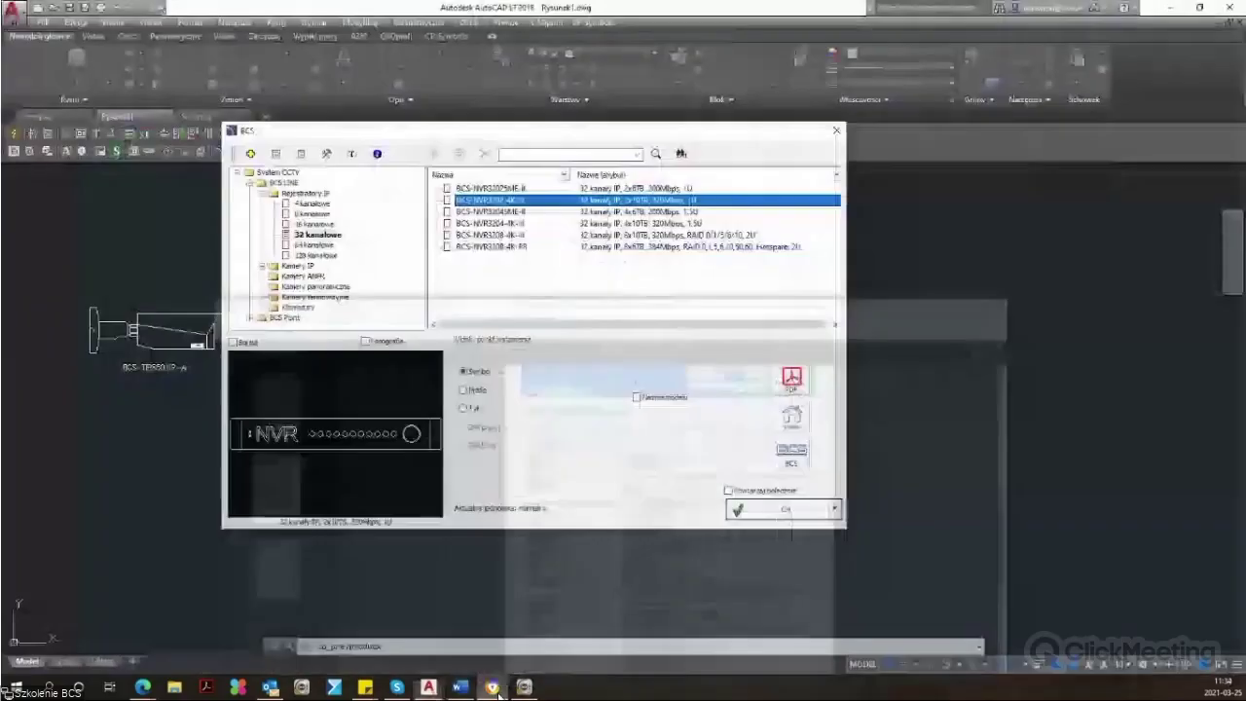
click(524, 687)
click(956, 296)
click(955, 296)
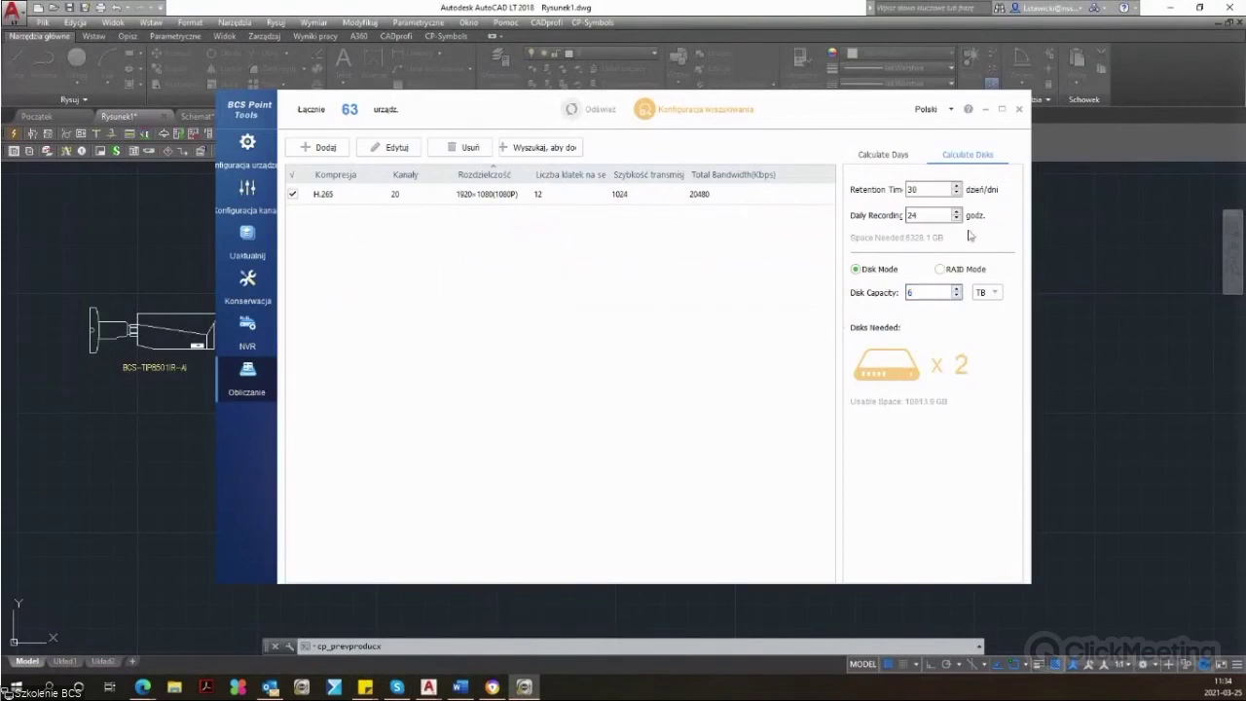
Step: Select the BCS-NVR32025ME-II recorder, close the symbol library and bring back BCS Point Tools
click(985, 109)
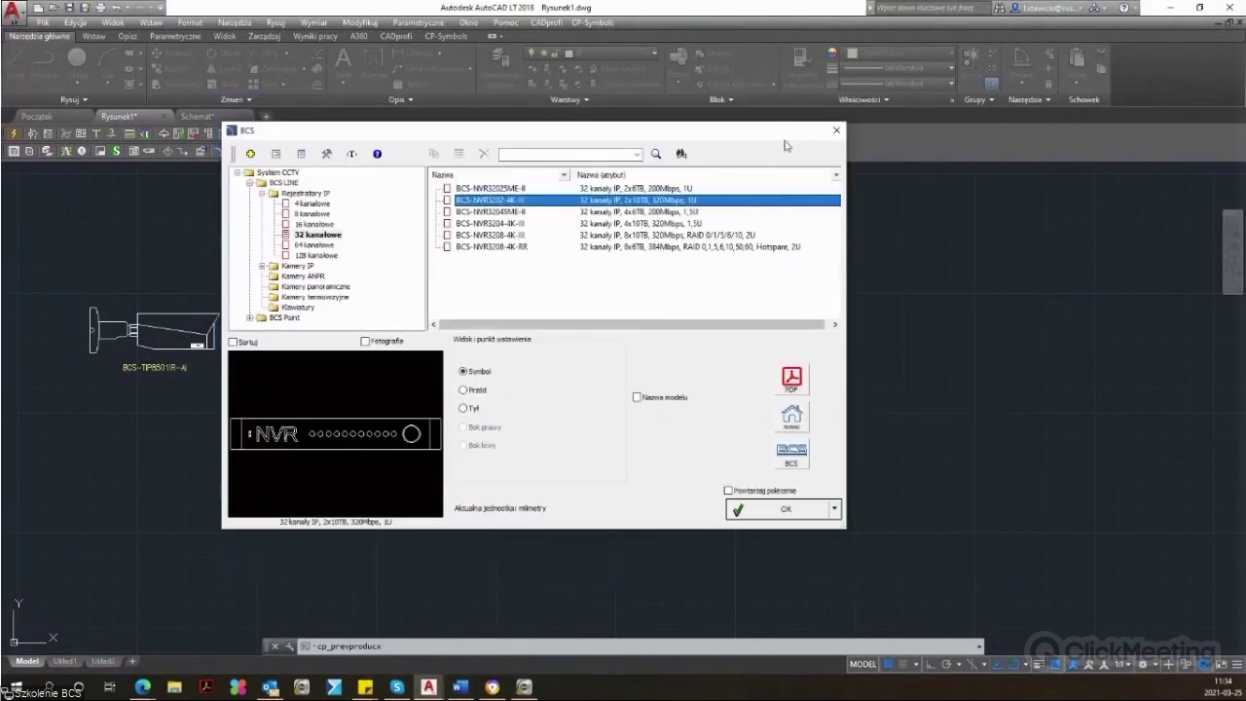
click(483, 189)
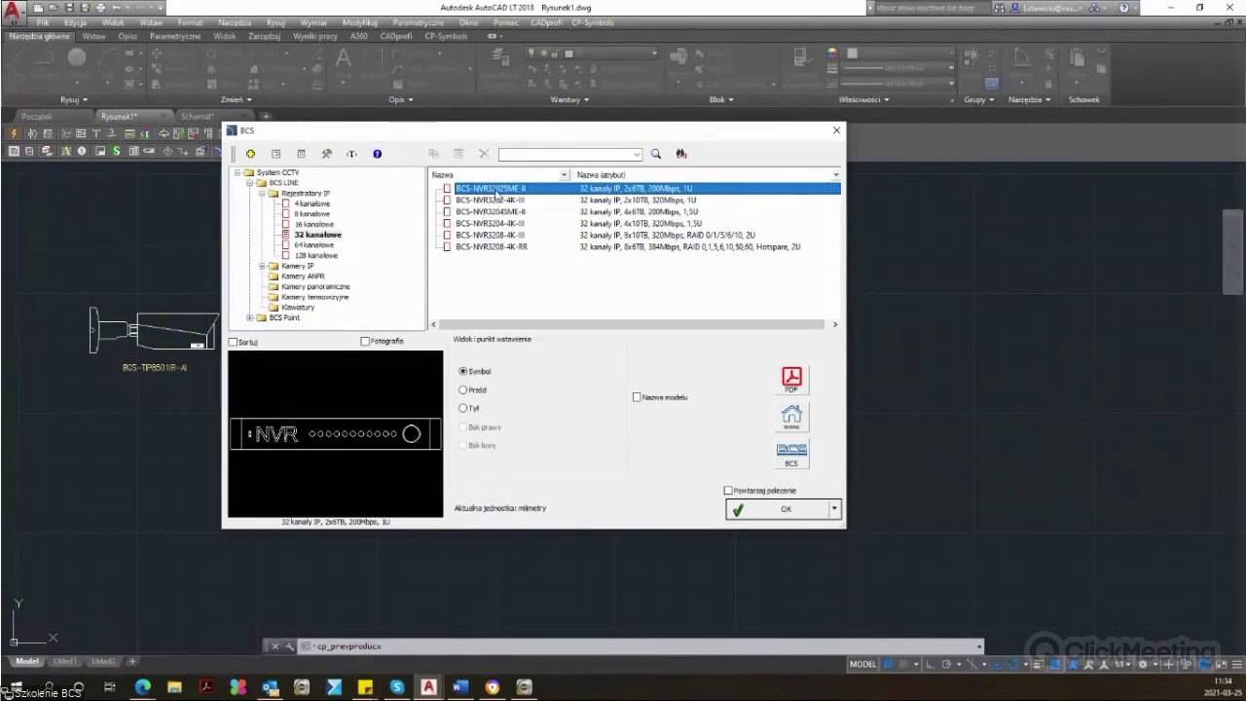
click(837, 132)
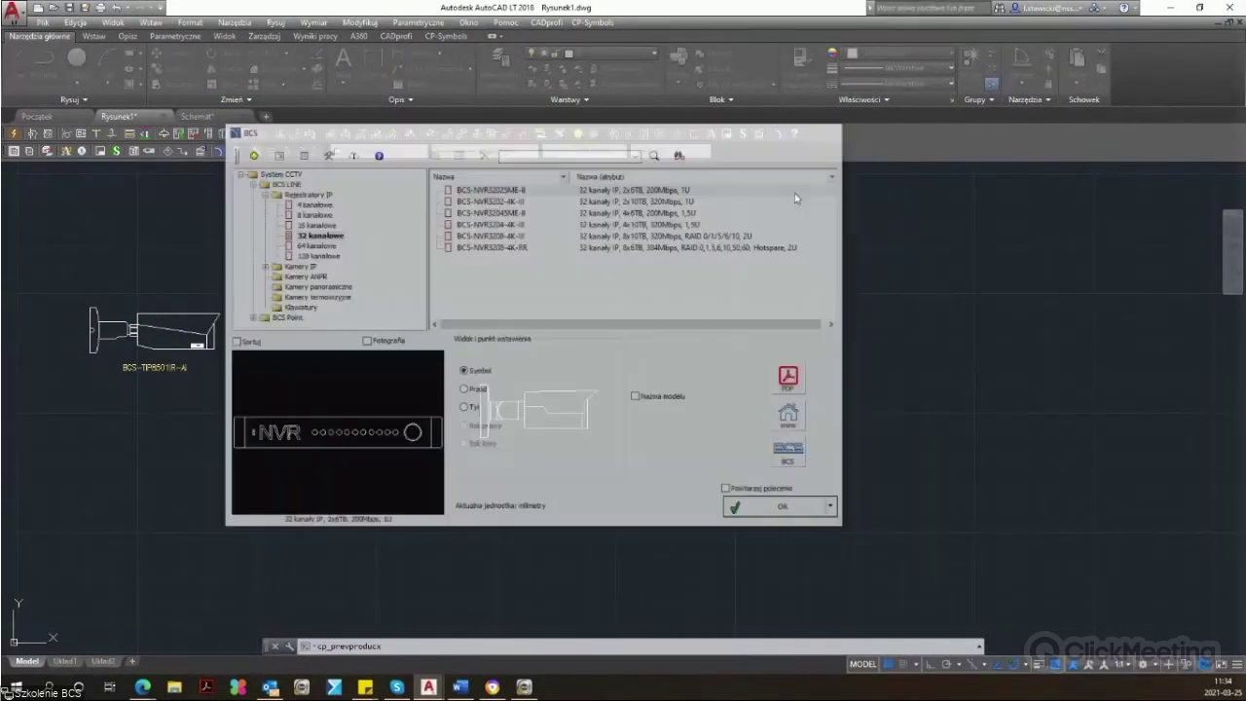
click(516, 689)
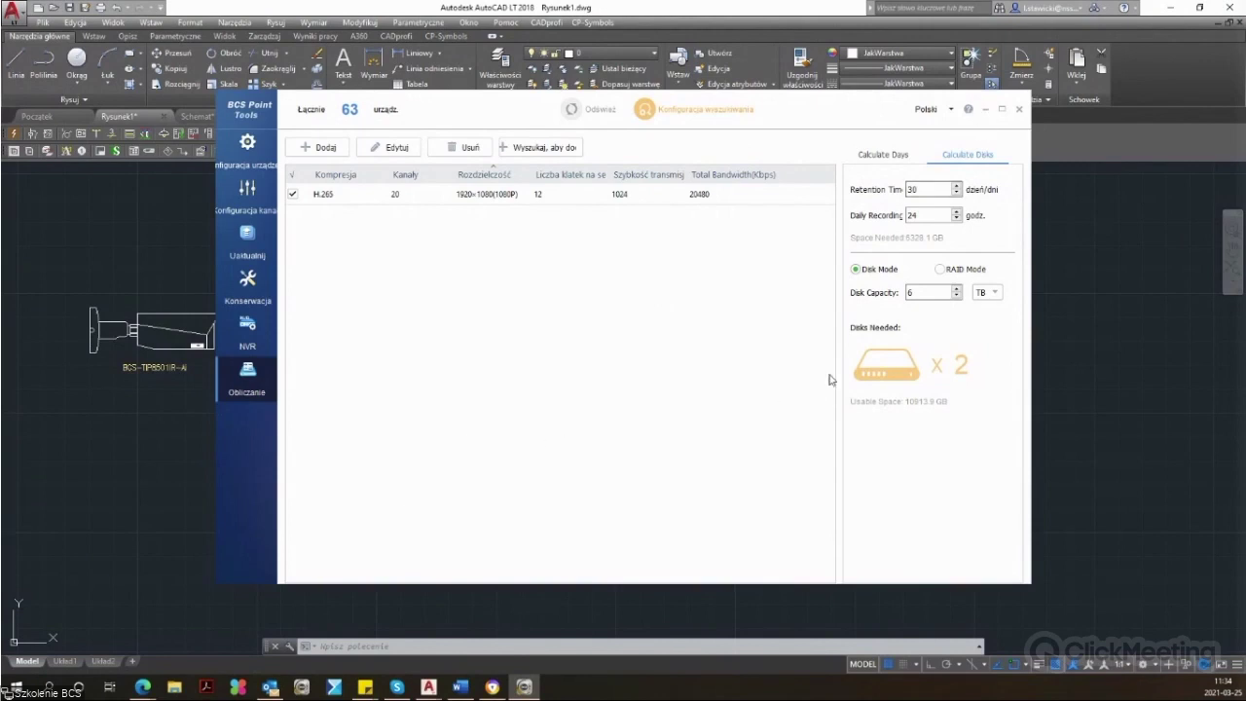
Step: Size storage in RAID mode with 5 TB disks, keeping RAID 0 as the type
click(939, 269)
click(956, 296)
click(952, 319)
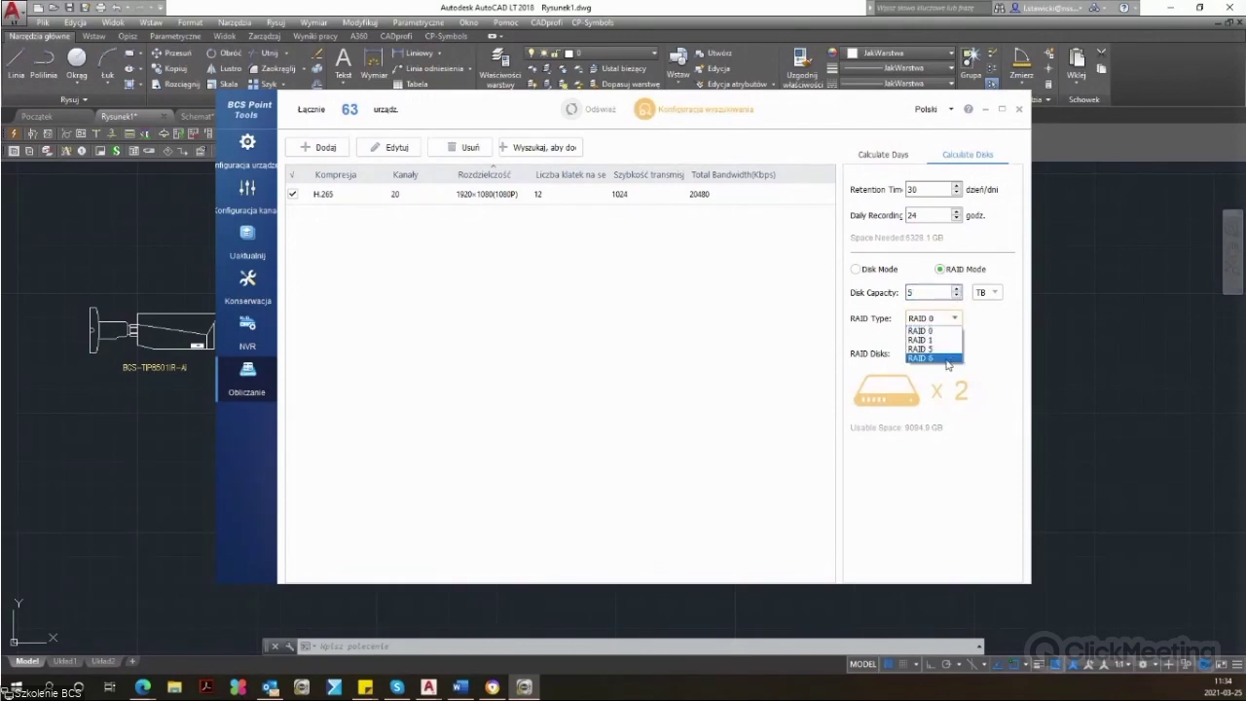
click(778, 409)
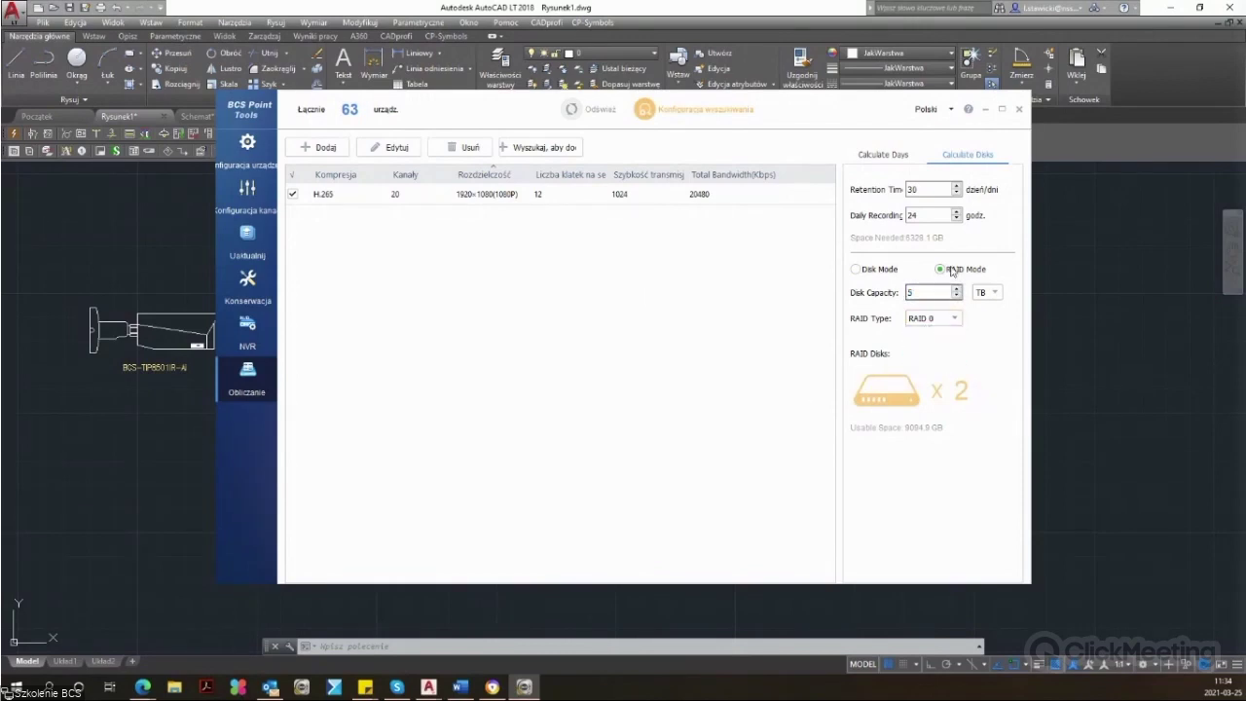
Step: Quit BCS Point Tools with Tak, then briefly open and close the BCS product library
click(1017, 109)
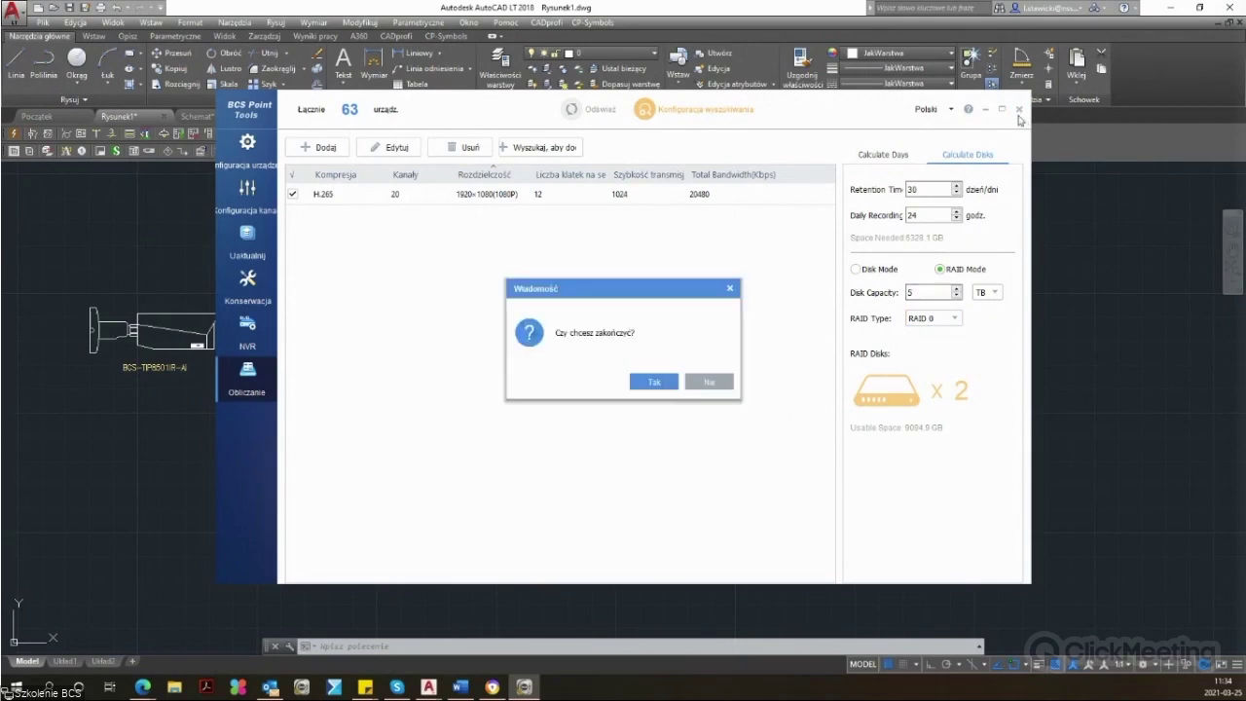
click(655, 381)
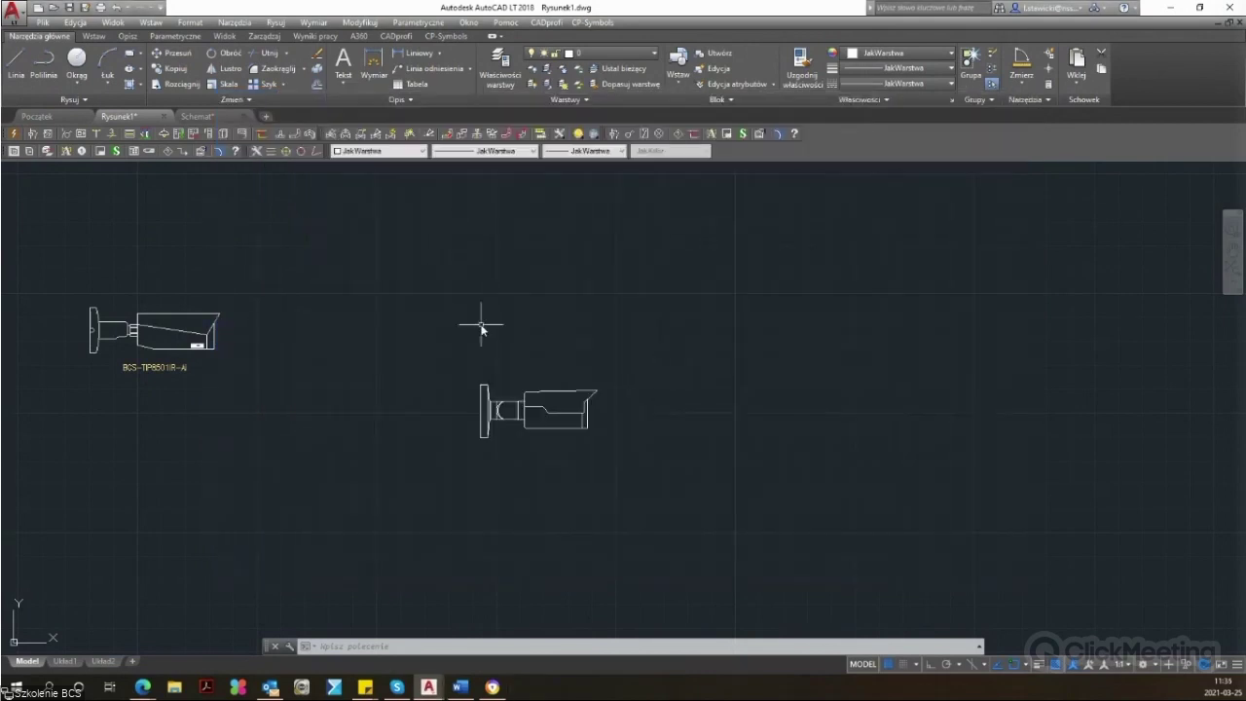
click(28, 152)
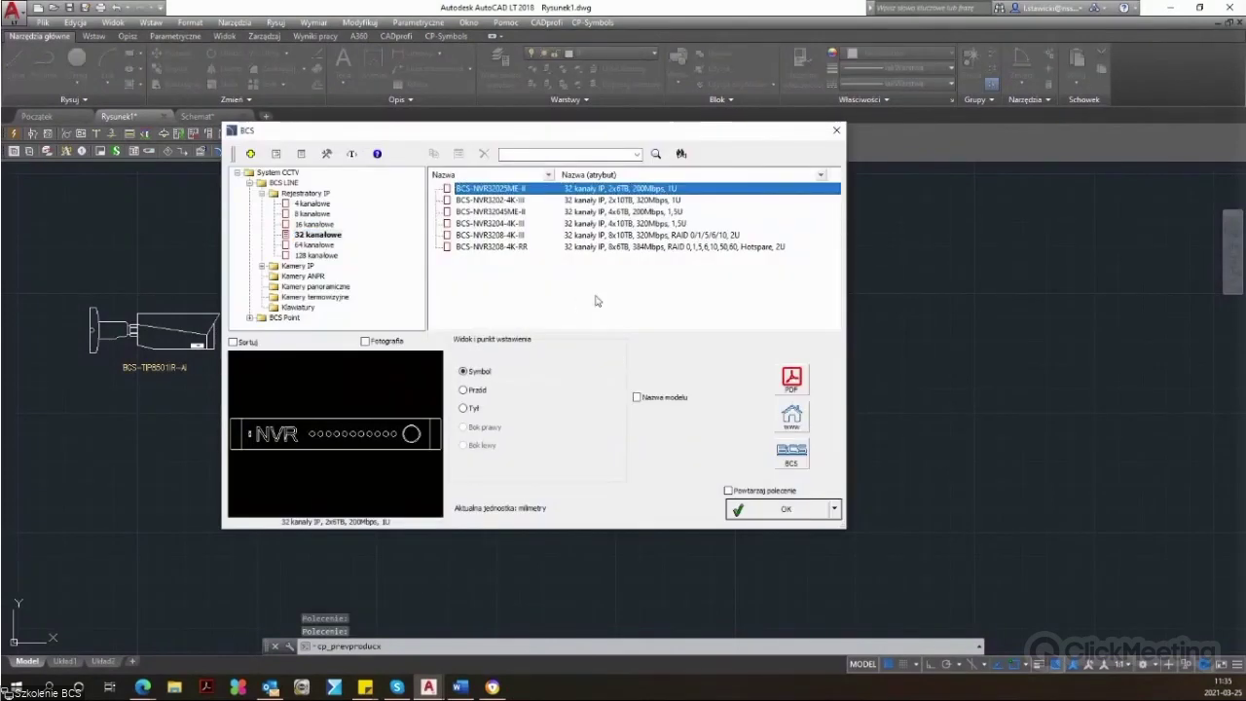
click(830, 130)
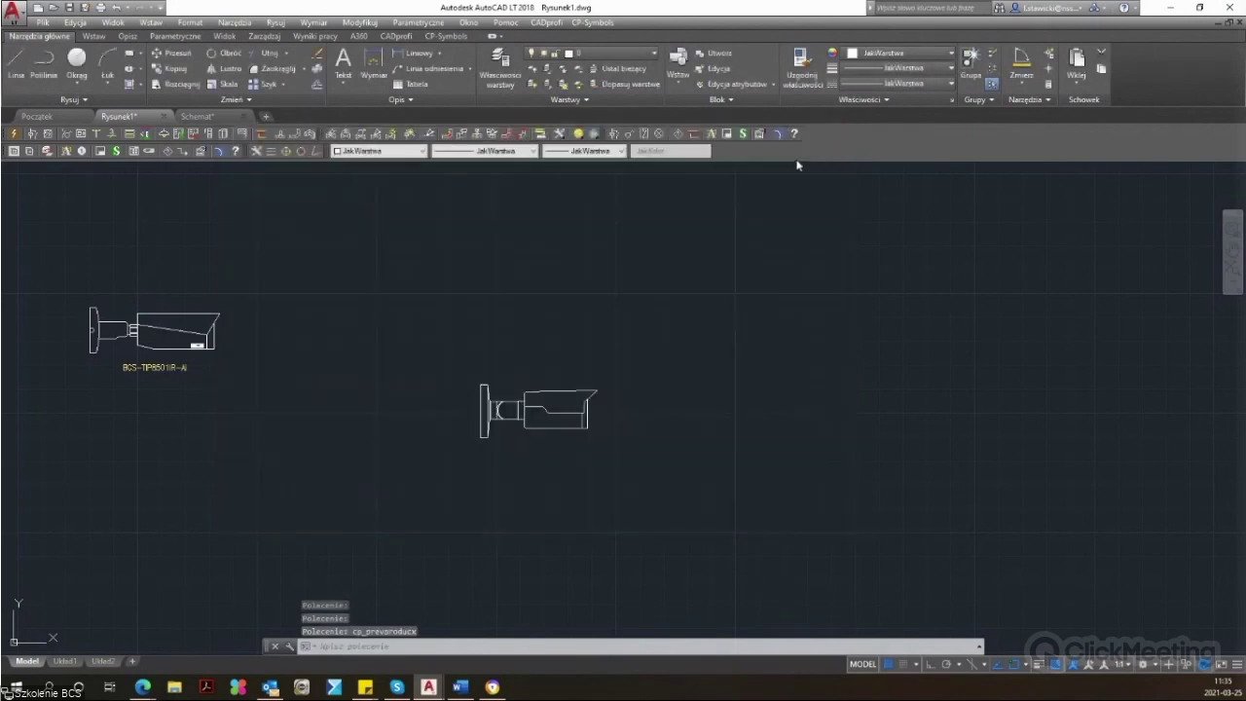
Step: Switch to the Schemat floor-plan drawing and zoom into the stairwell area
click(198, 116)
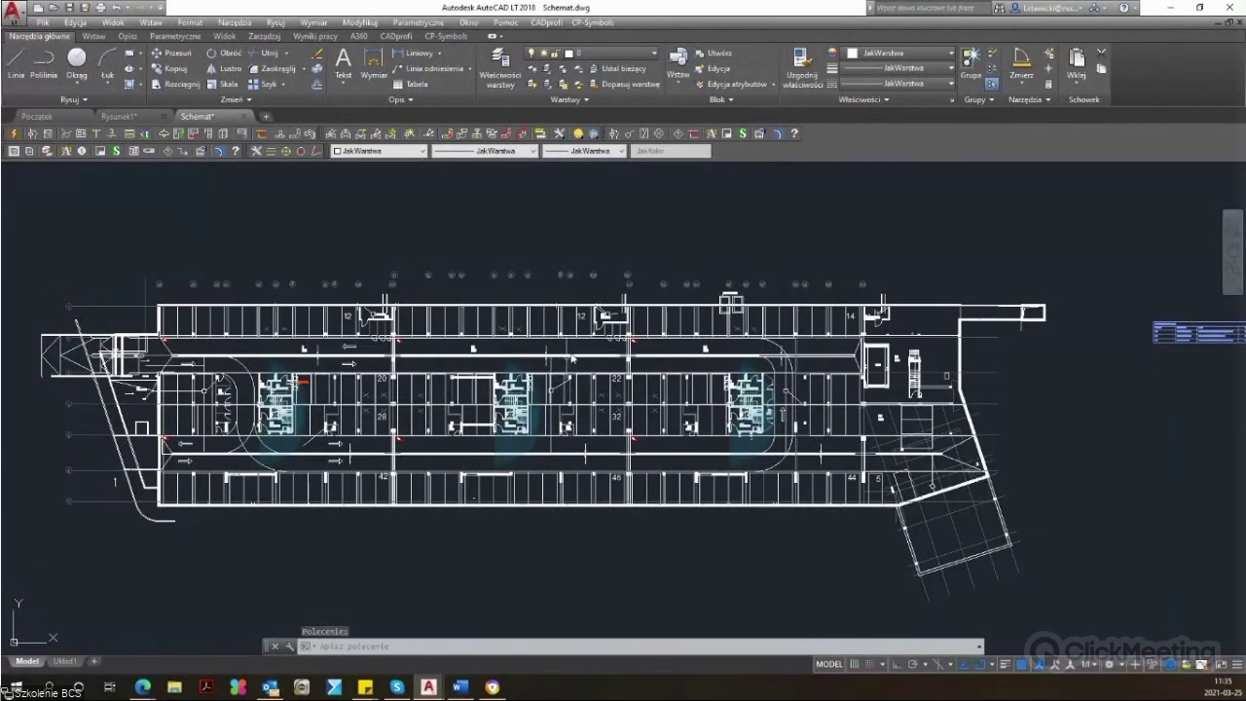
scroll(226, 363, up, 5)
scroll(487, 418, down, 2)
scroll(561, 418, down, 2)
scroll(560, 419, up, 2)
scroll(584, 410, up, 2)
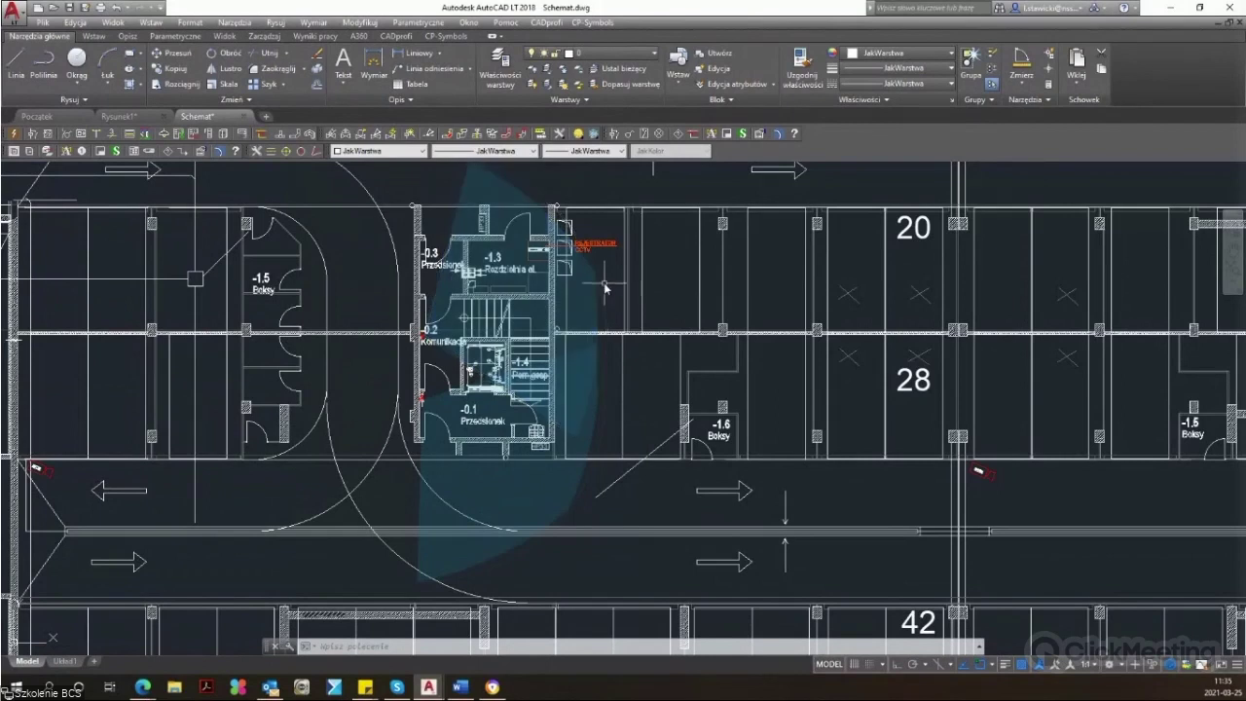
scroll(606, 282, down, 3)
Step: Select a camera block on the plan and open Layer Properties
middle_drag(606, 281, 354, 397)
click(357, 397)
click(500, 66)
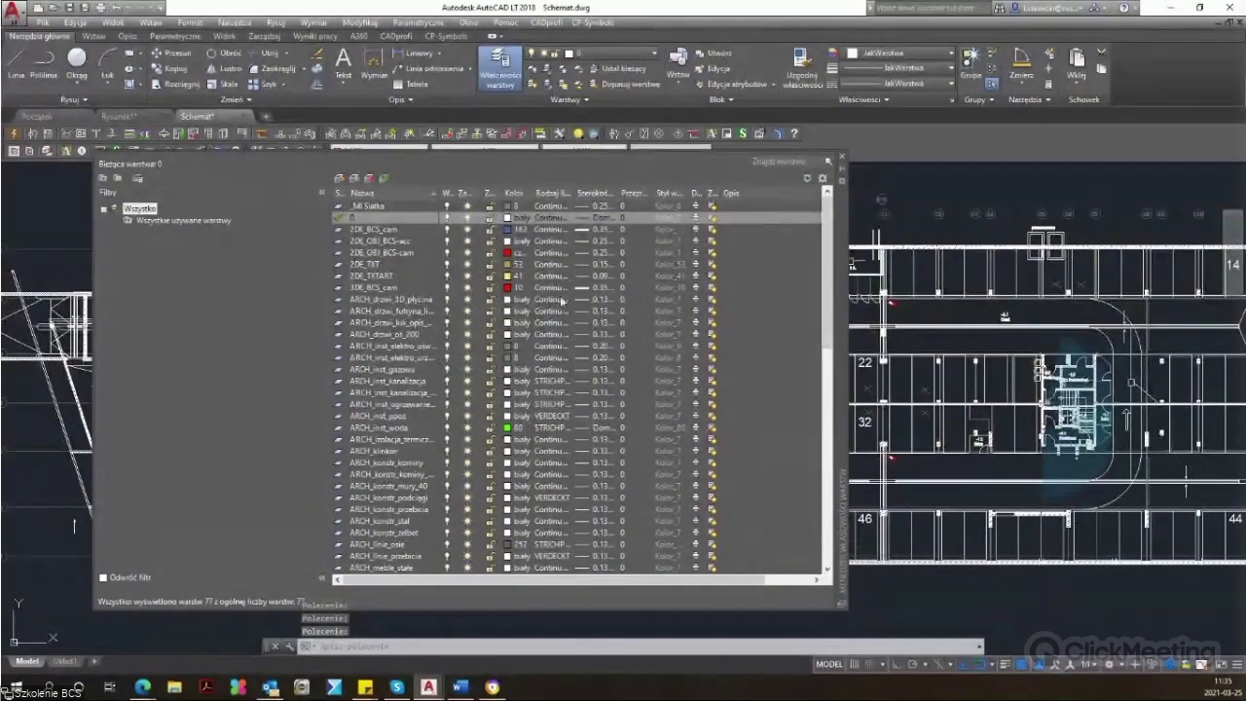
Step: Find the CP_obserwacja layer and review its transparency setting
scroll(602, 292, down, 1)
scroll(601, 292, down, 4)
scroll(601, 292, down, 4)
scroll(601, 292, down, 3)
scroll(827, 480, down, 1)
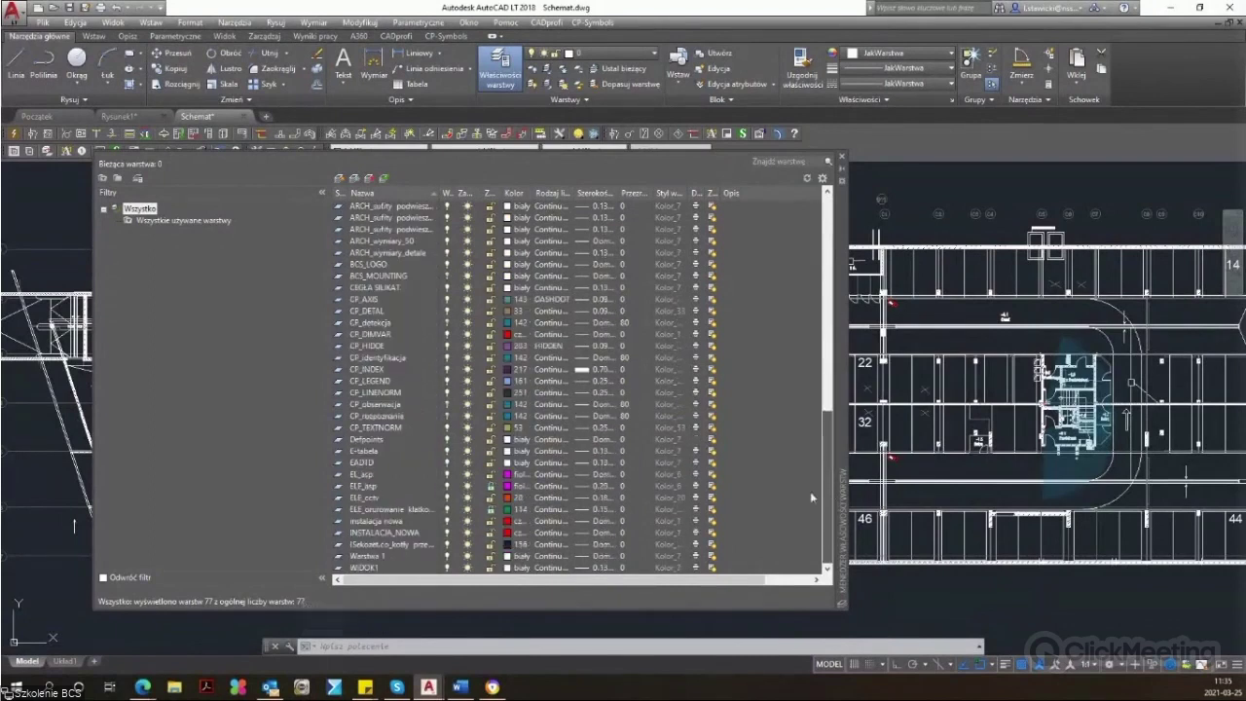
click(612, 403)
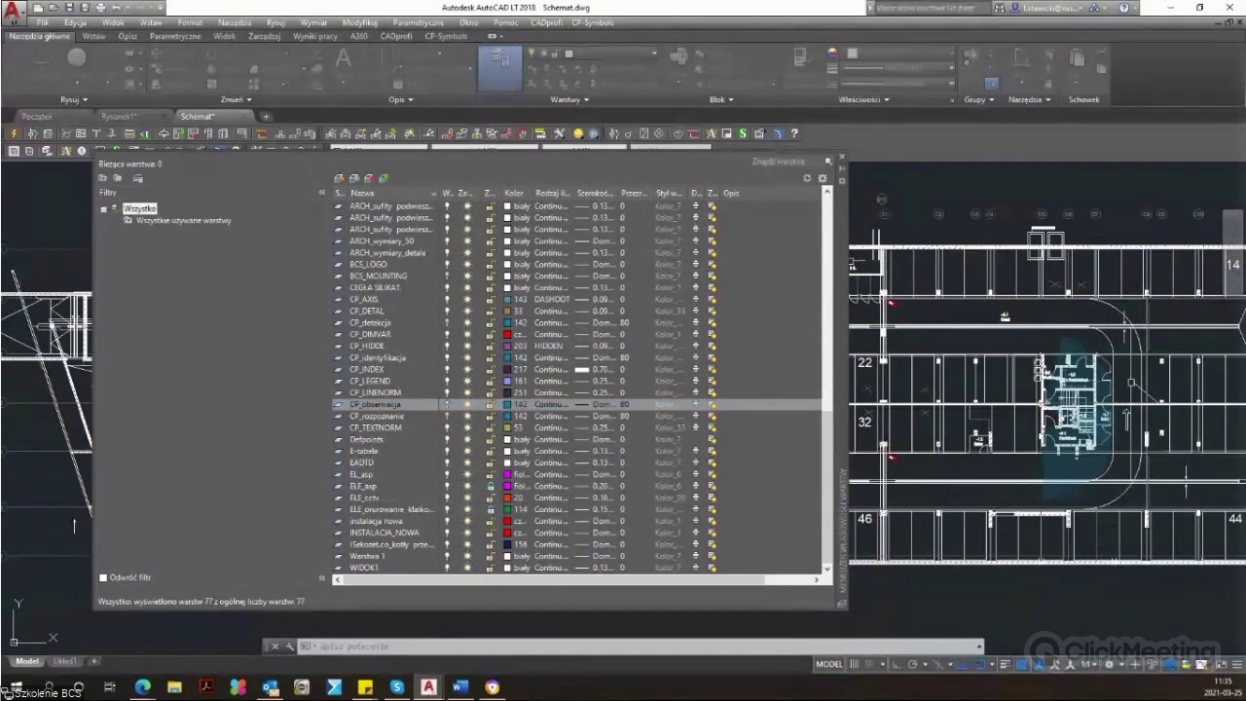
click(628, 404)
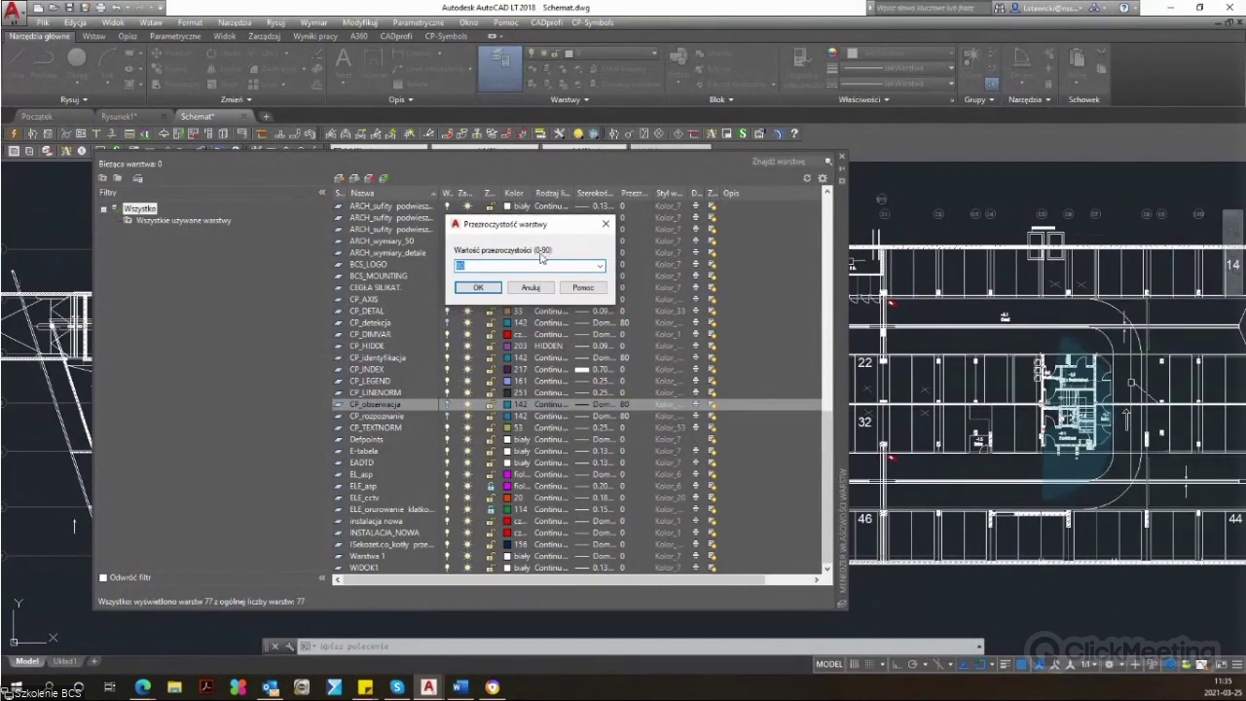
click(614, 226)
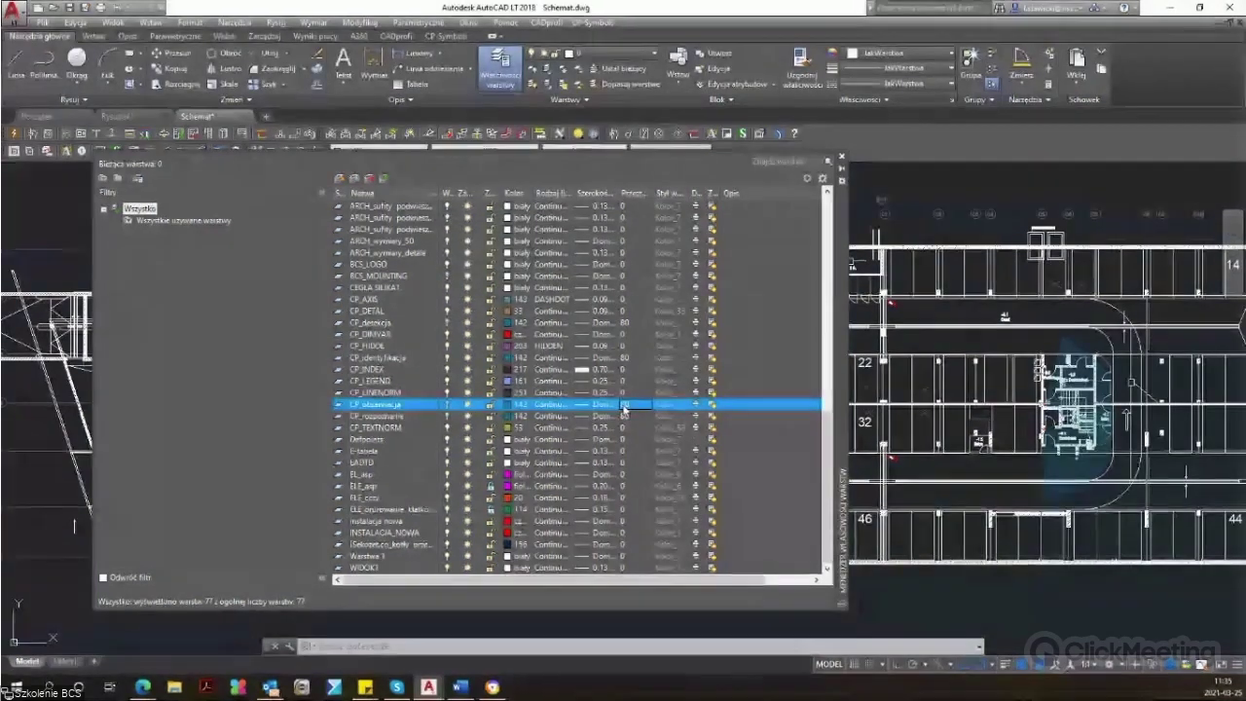
Step: Close the layer manager to view the plan with translucent camera coverage zones
click(840, 157)
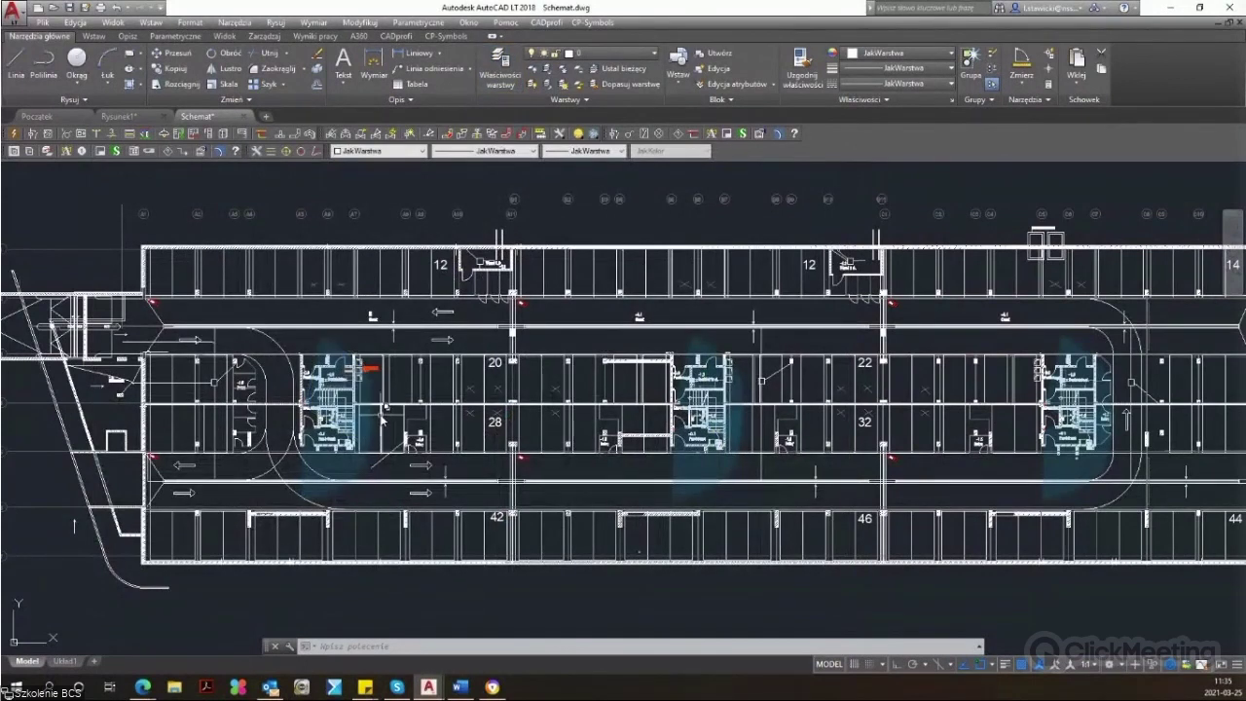
scroll(561, 490, up, 5)
scroll(598, 496, down, 5)
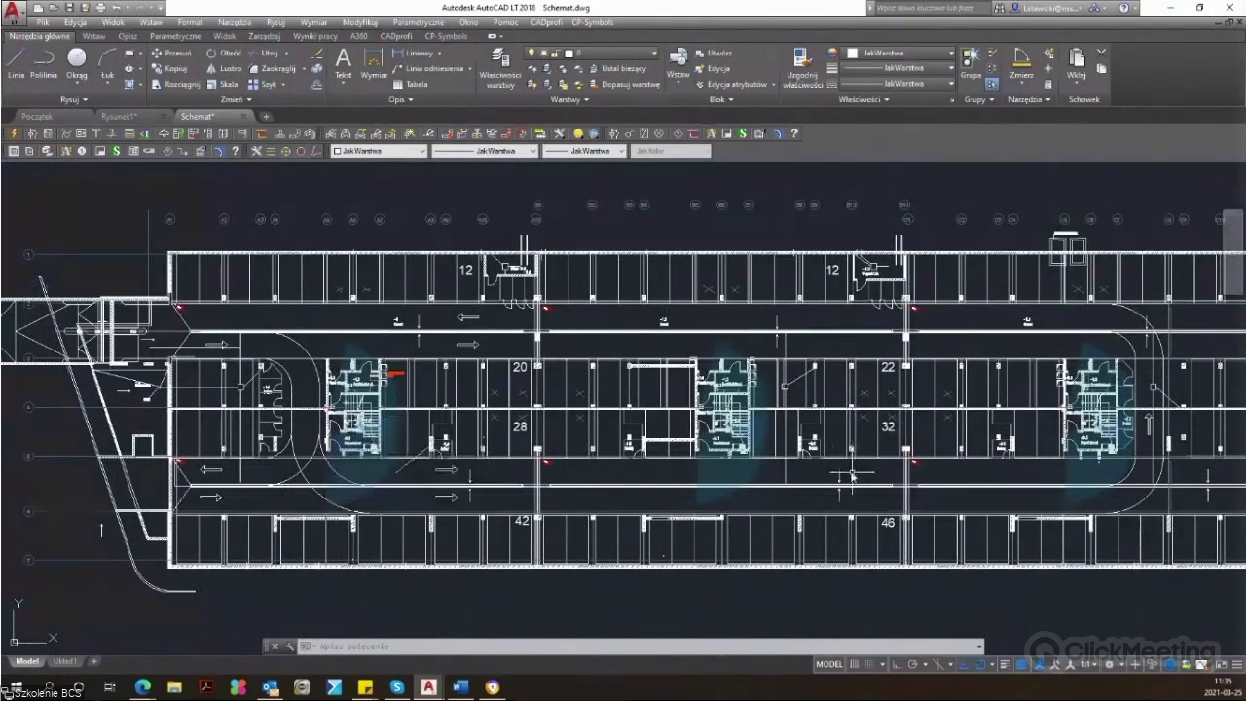
Step: Zoom out to the full plan and start the CADprofi Specification tool
scroll(350, 431, down, 5)
middle_drag(350, 431, 29, 331)
middle_drag(536, 333, 748, 383)
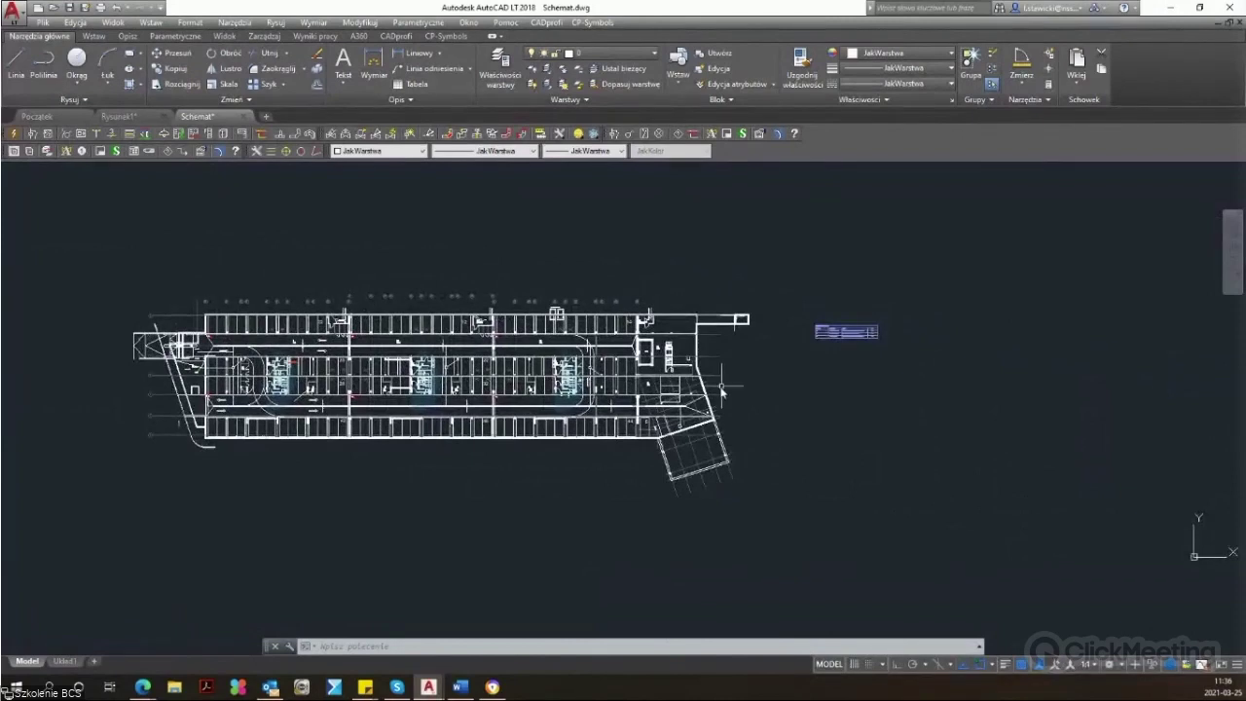
click(394, 37)
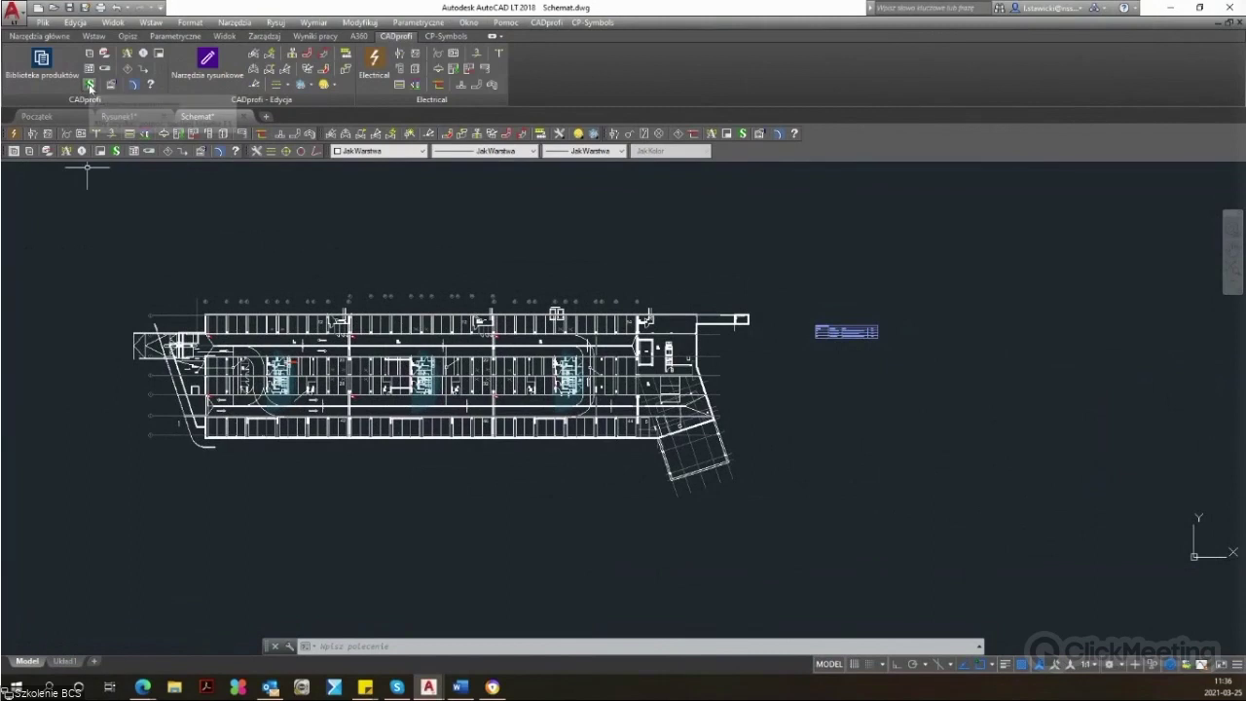
click(91, 84)
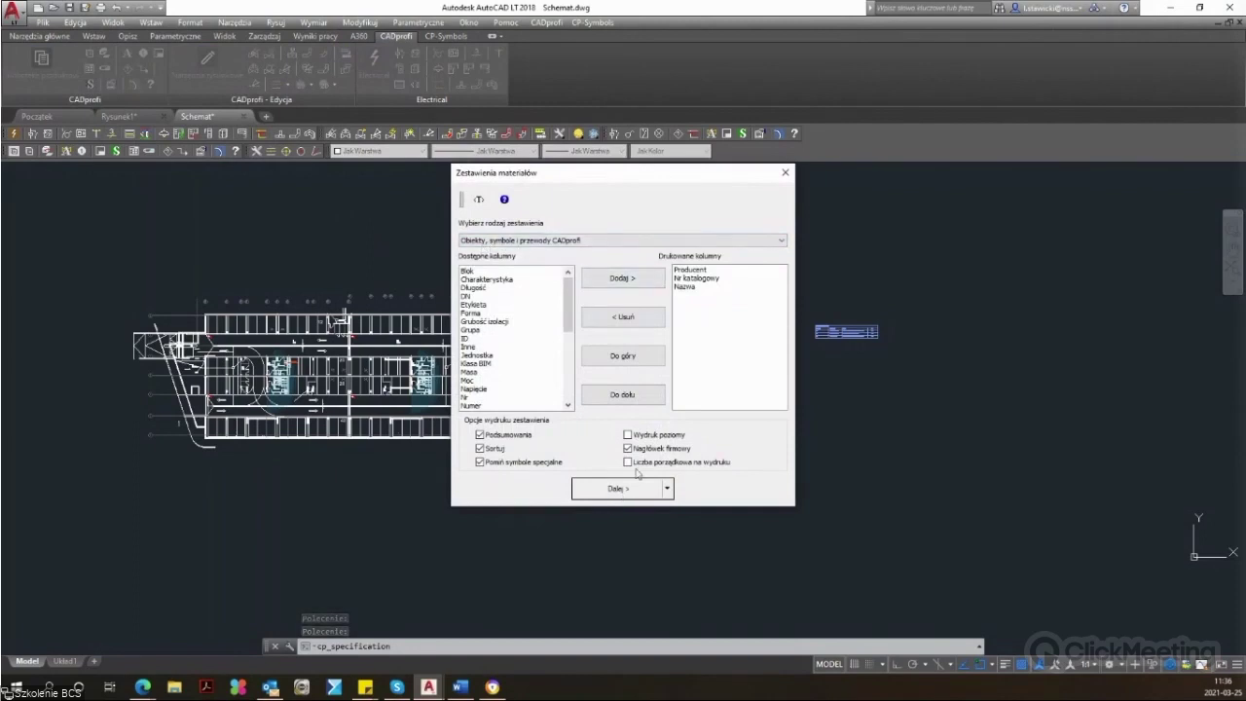
Step: Keep Producent, Nr katalogowy and Nazwa as the printed columns and continue
click(722, 271)
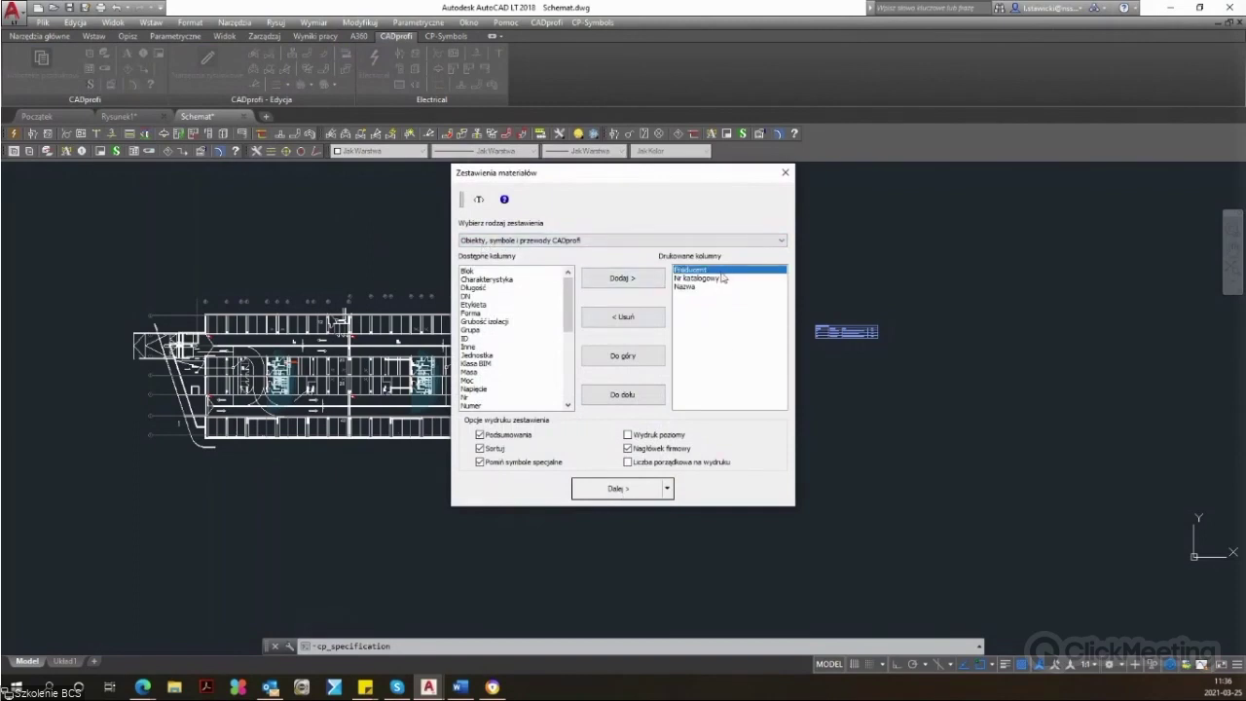
click(721, 279)
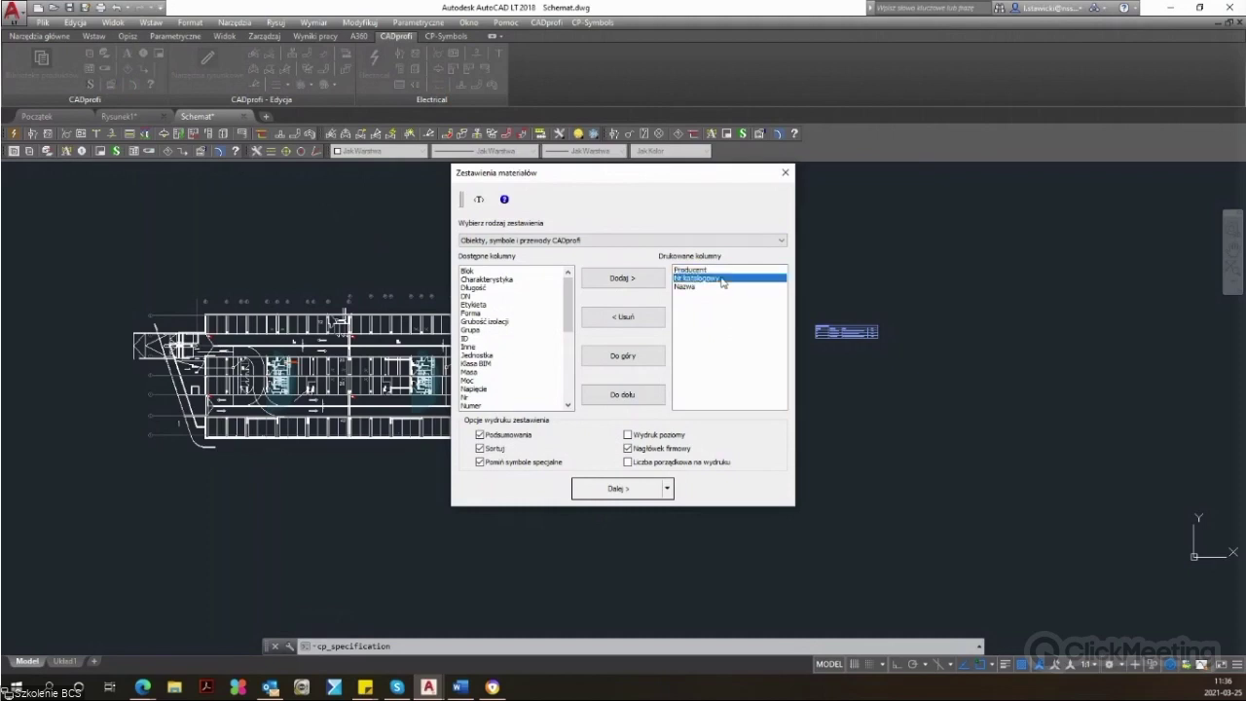
click(719, 287)
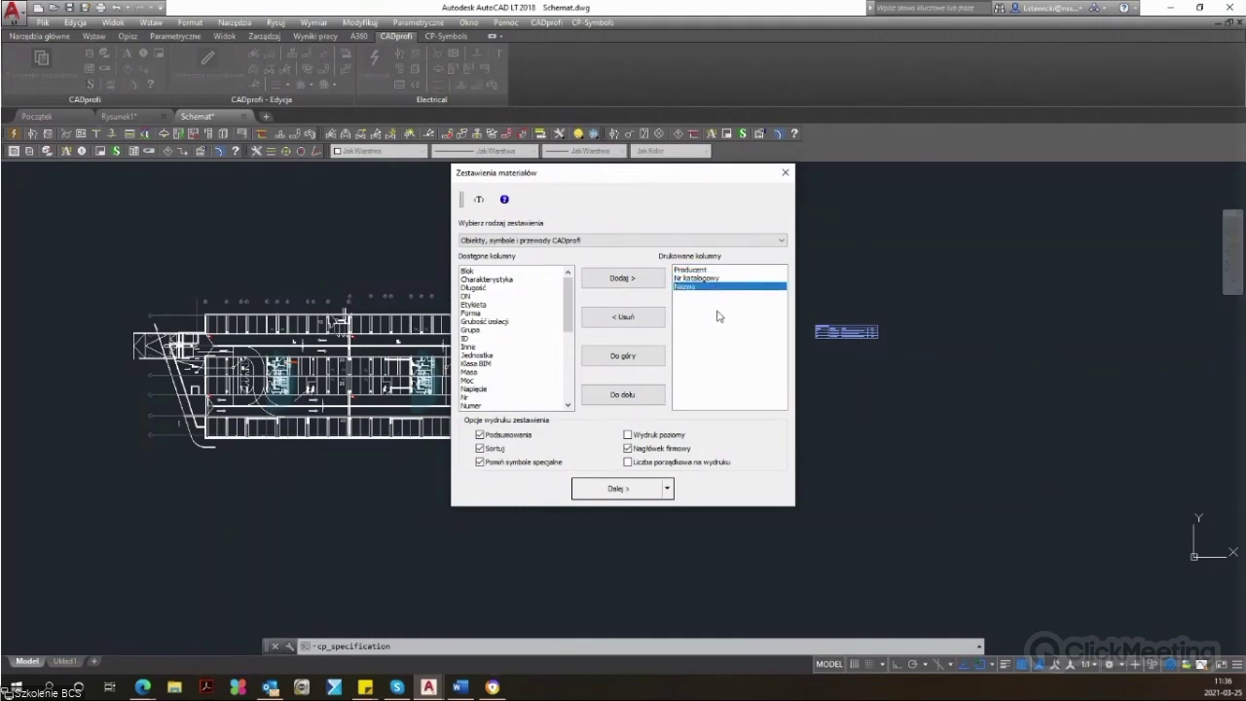
click(617, 488)
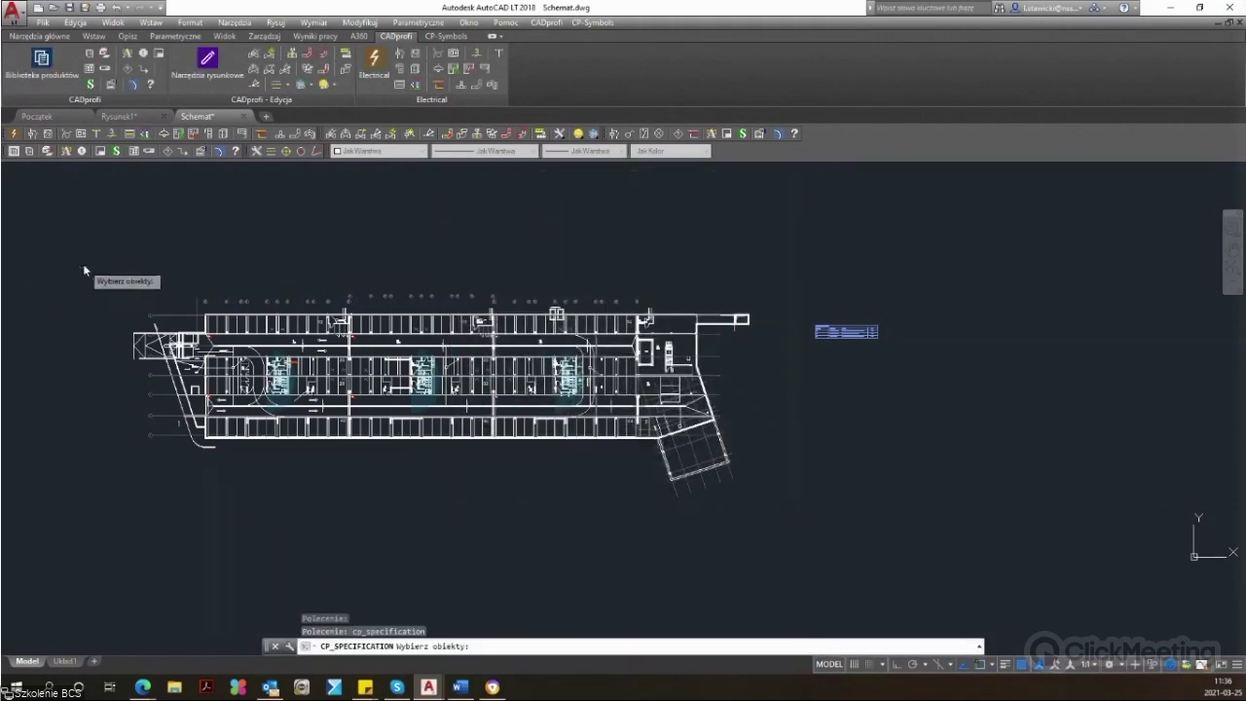
Step: Window-select the whole plan to count its BCS products
click(84, 269)
click(731, 520)
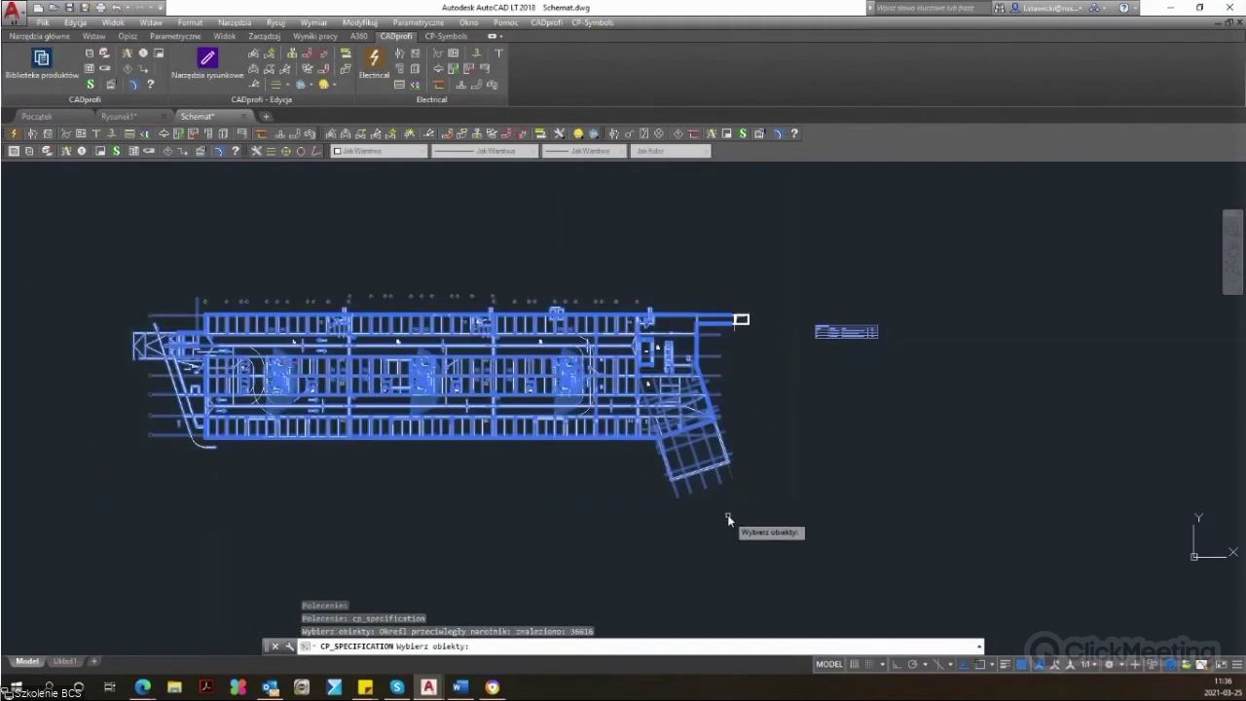
key(Return)
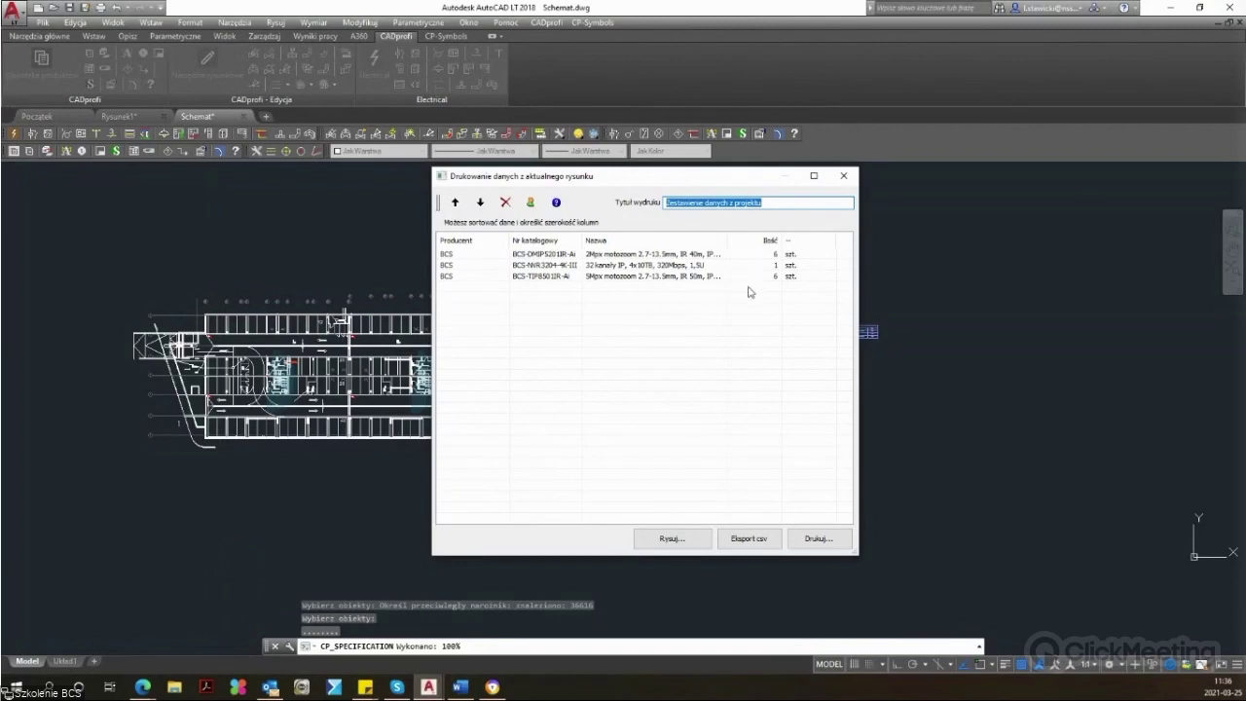
Step: Draw the three-item table in the Specyfikacja style at 1:50 scale and confirm
click(669, 538)
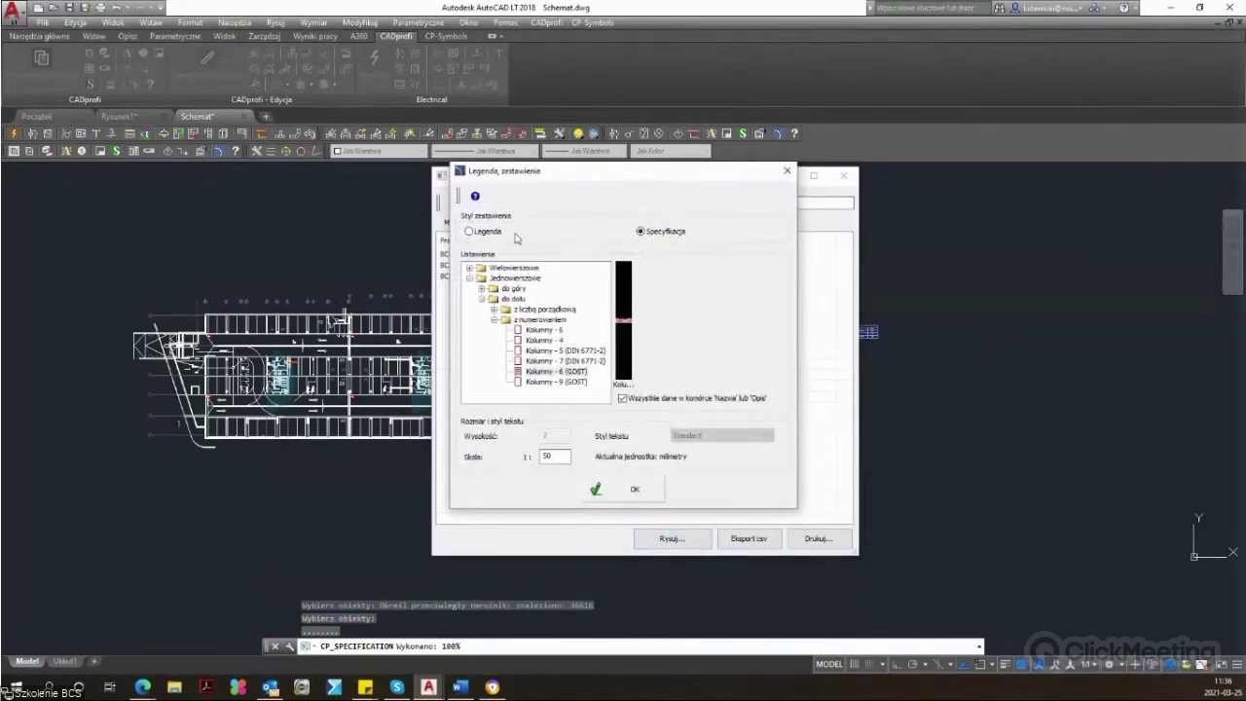
click(496, 236)
click(635, 491)
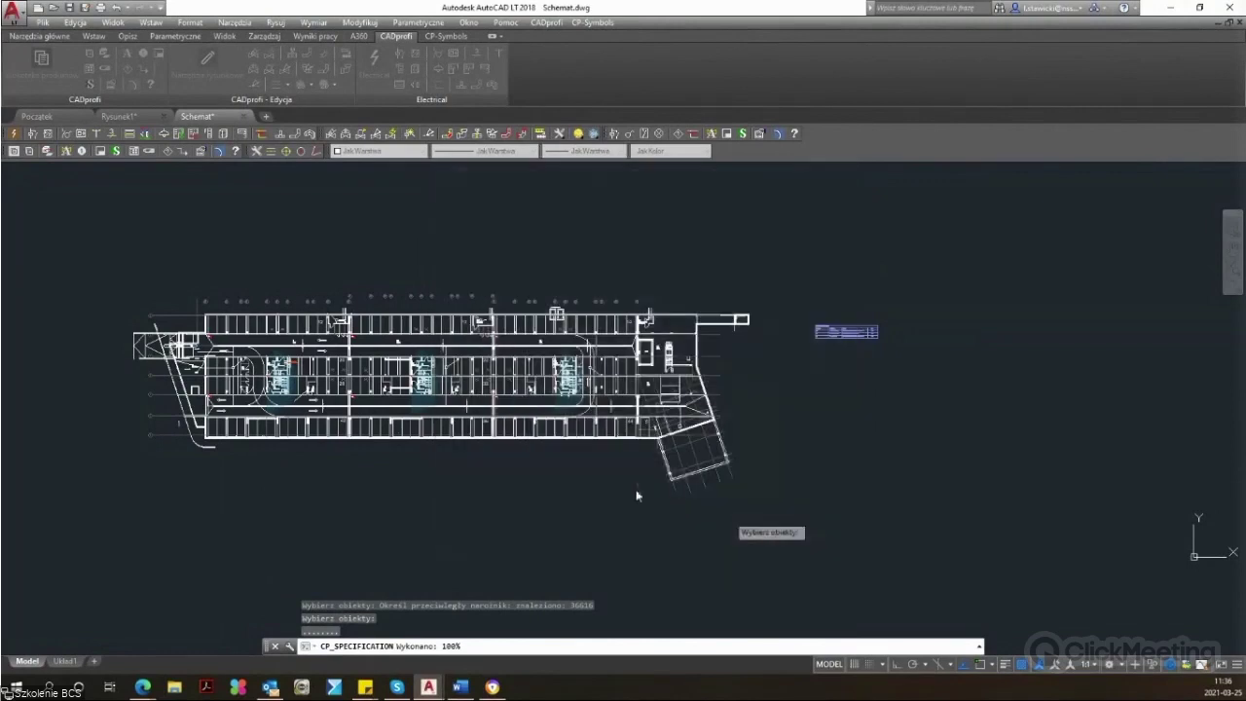
click(639, 362)
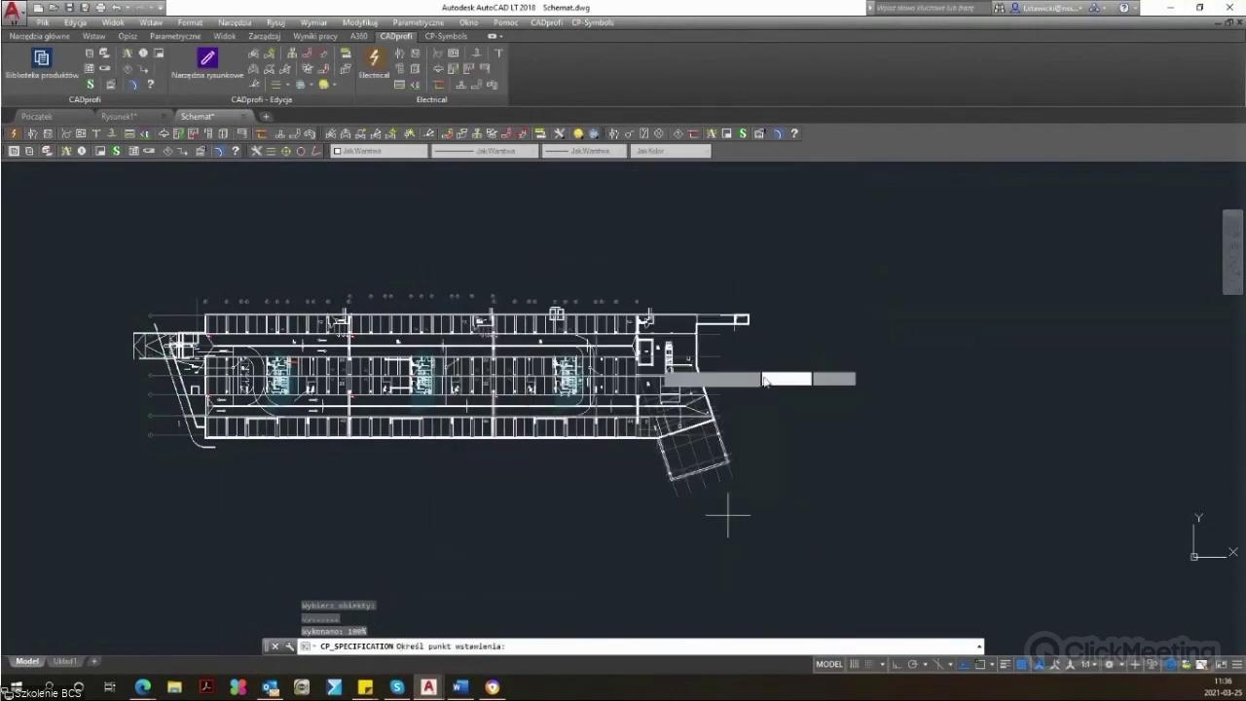
Step: Place the table right of the plan and zoom in to check it
click(865, 326)
scroll(885, 360, up, 5)
scroll(623, 200, up, 4)
middle_drag(615, 200, 650, 251)
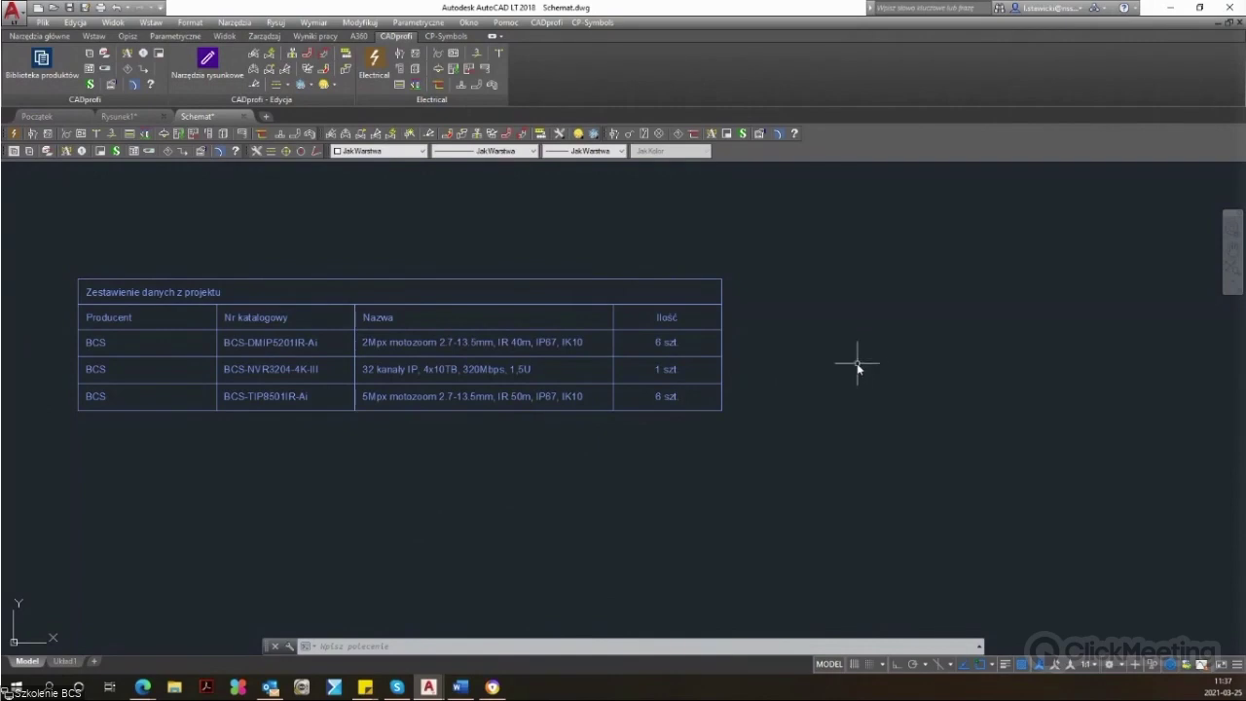
scroll(857, 367, down, 3)
scroll(857, 367, down, 3)
mouse_move(739, 392)
middle_down()
mouse_move(954, 333)
mouse_move(645, 400)
middle_up()
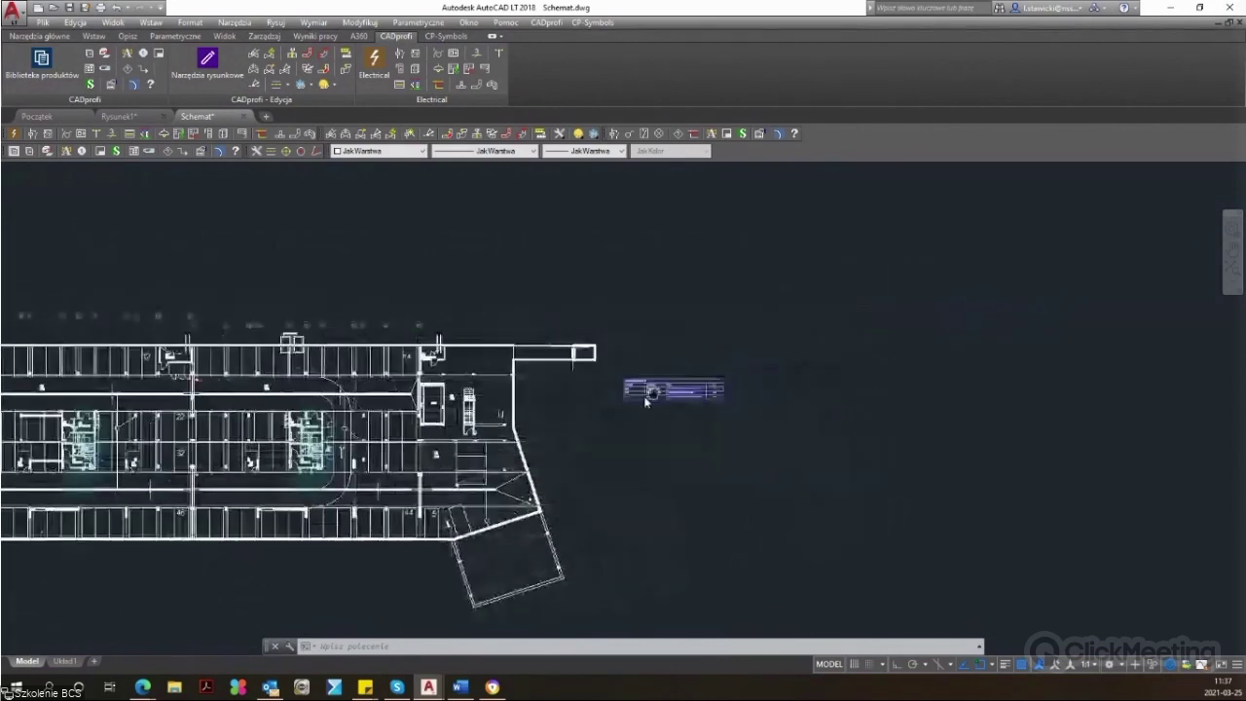
scroll(645, 401, up, 4)
scroll(652, 390, up, 1)
scroll(660, 390, down, 1)
Step: Window-select the whole table to review it, then cancel the selection
click(425, 328)
click(996, 515)
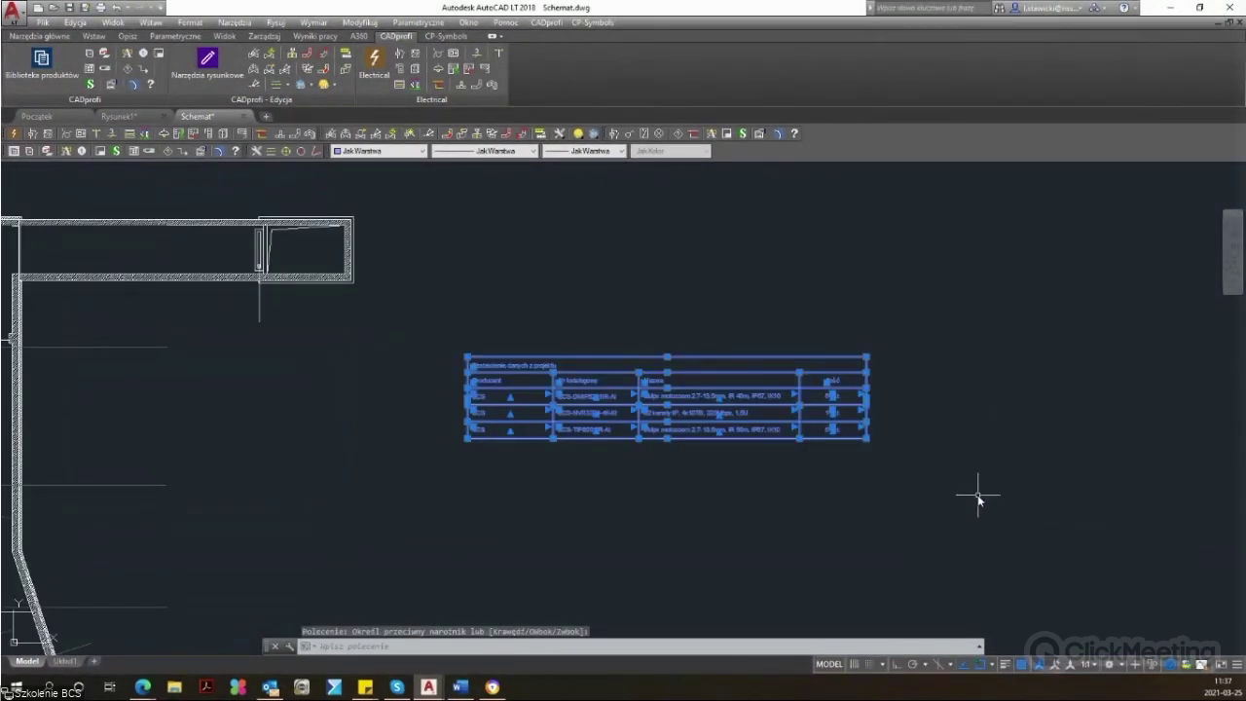
key(Escape)
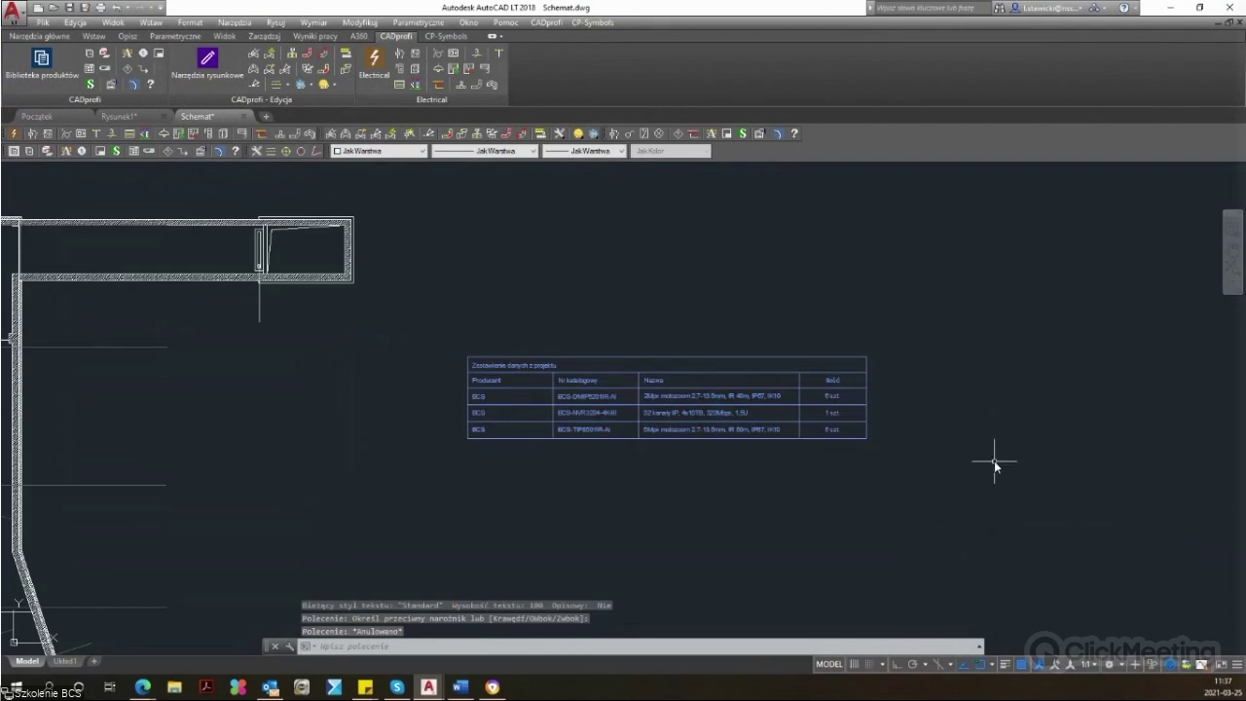
scroll(994, 465, down, 5)
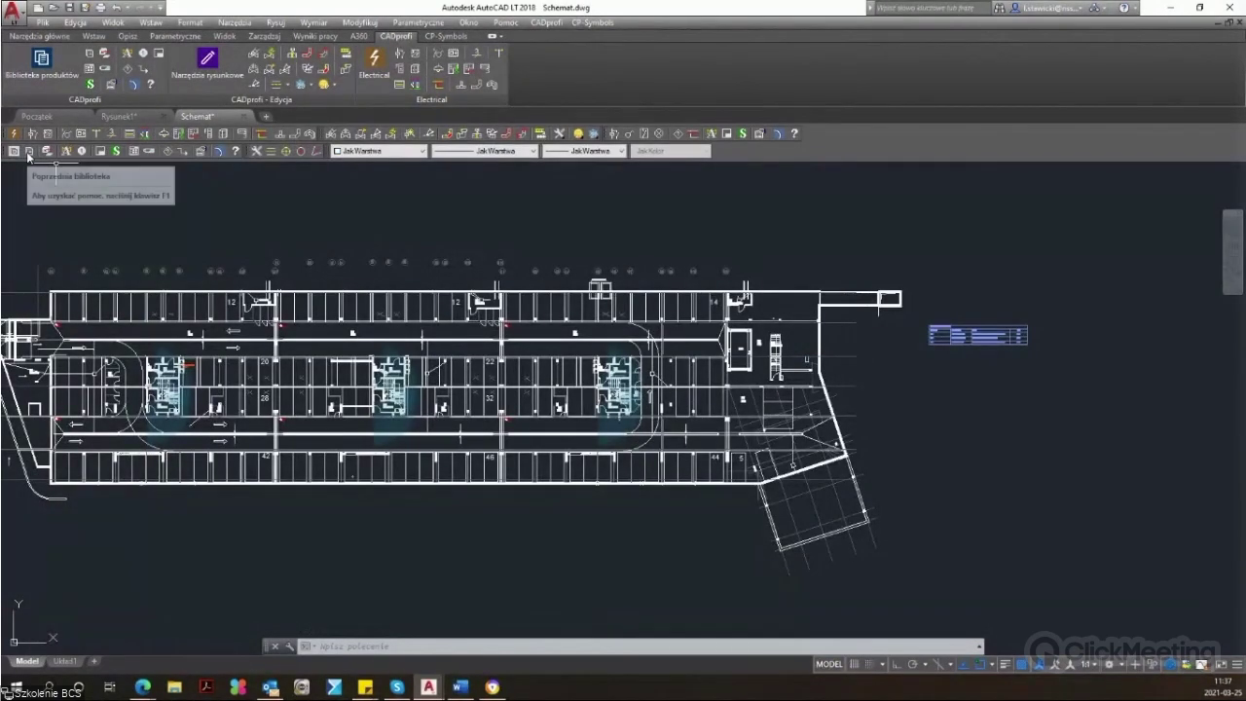
Step: Open the BCS product library and expand Kamery IP down to the Tubowe group
click(28, 152)
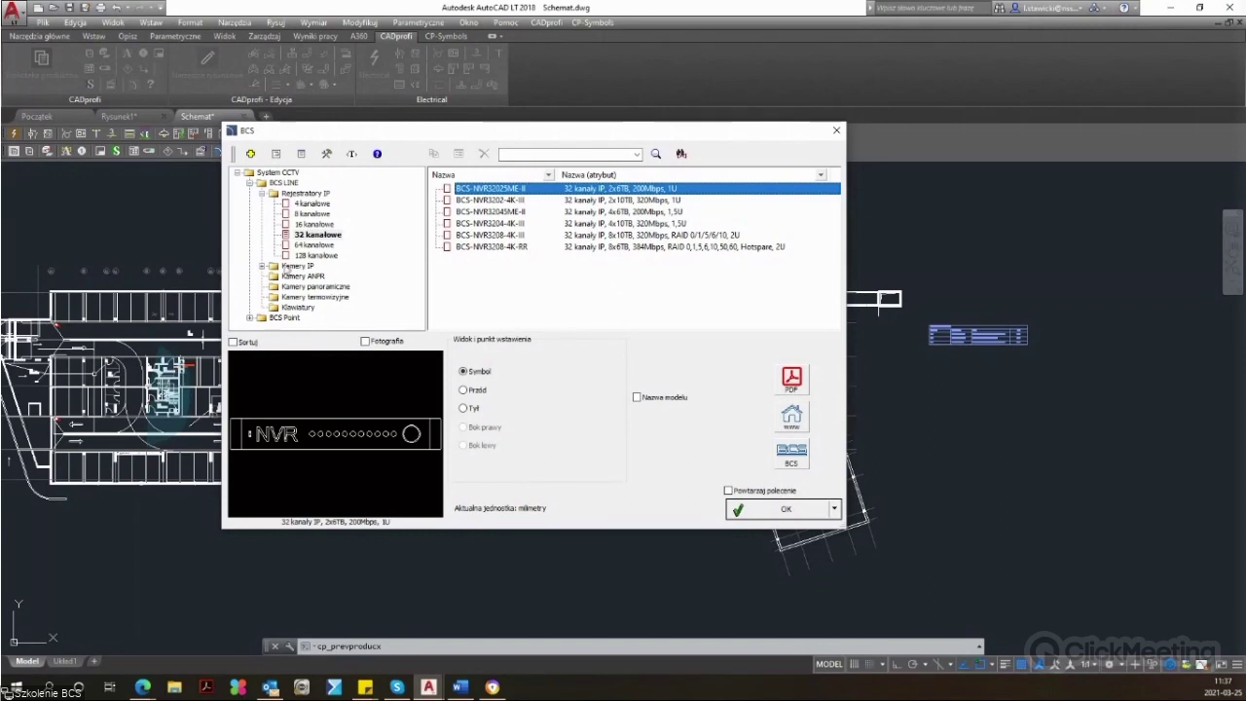
click(261, 266)
click(302, 266)
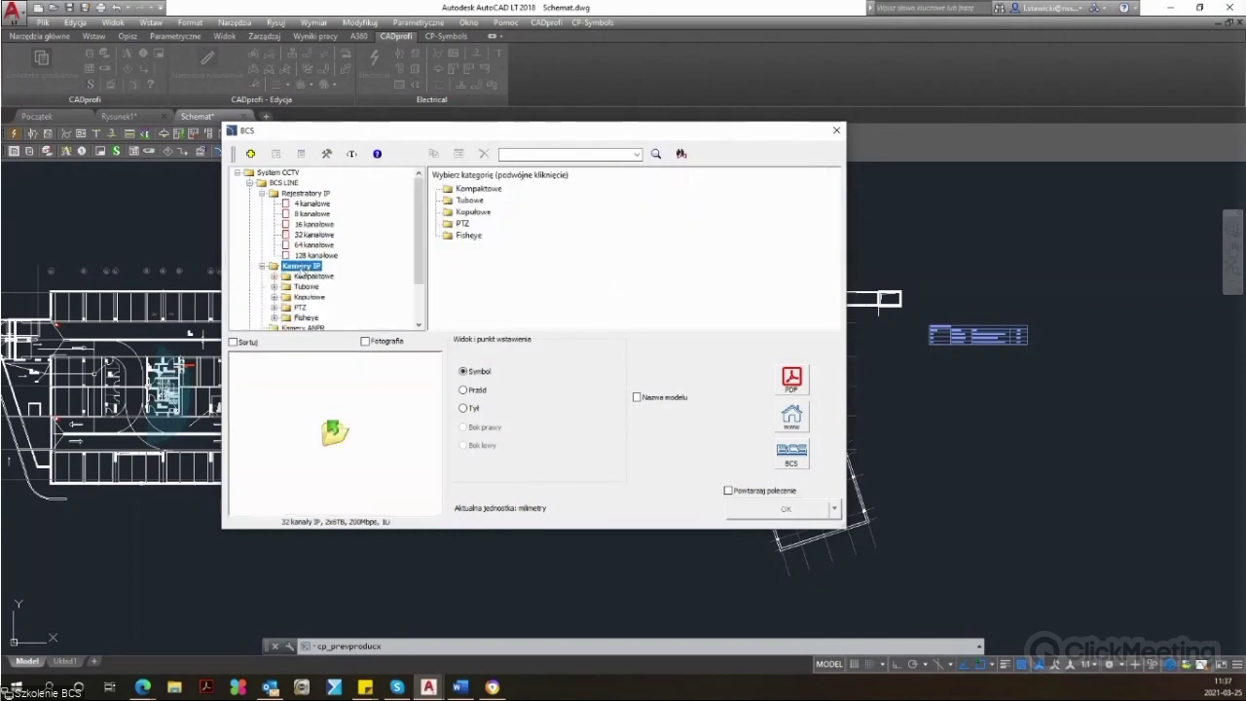
double_click(312, 276)
click(298, 317)
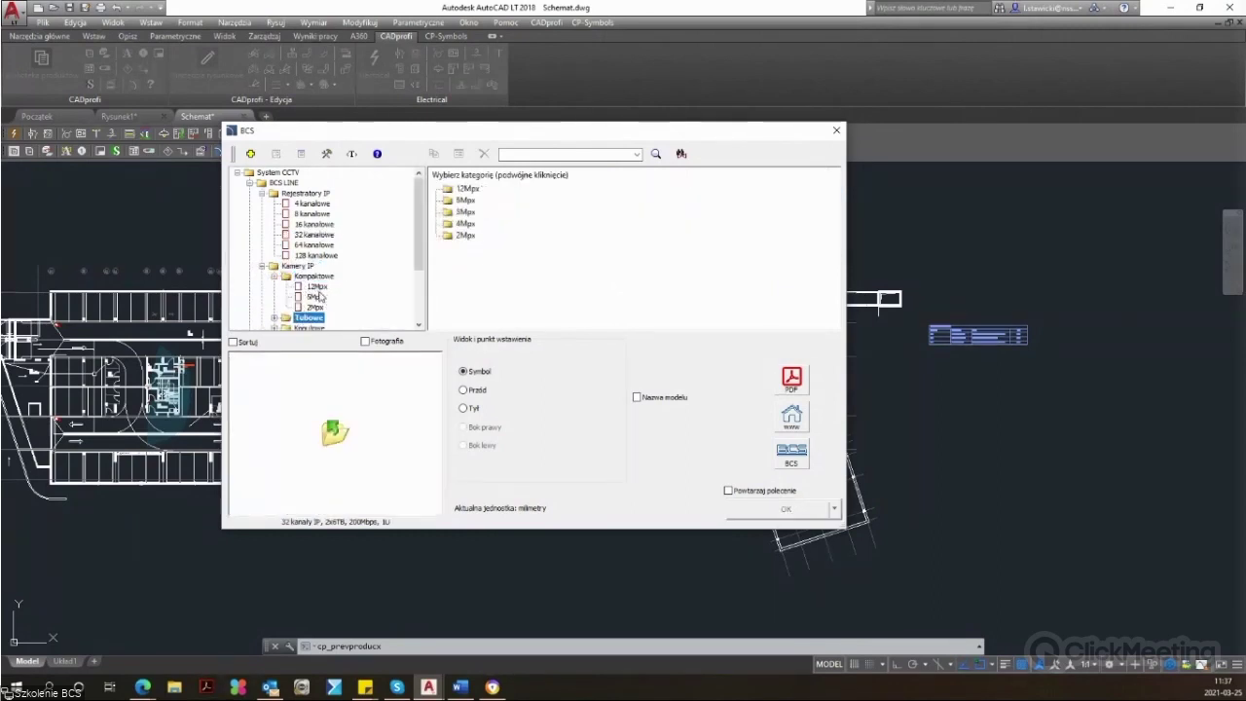
Step: List the 5Mpx tube camera models and toggle the view between Bok prawy and Symbol
scroll(319, 295, down, 2)
double_click(309, 257)
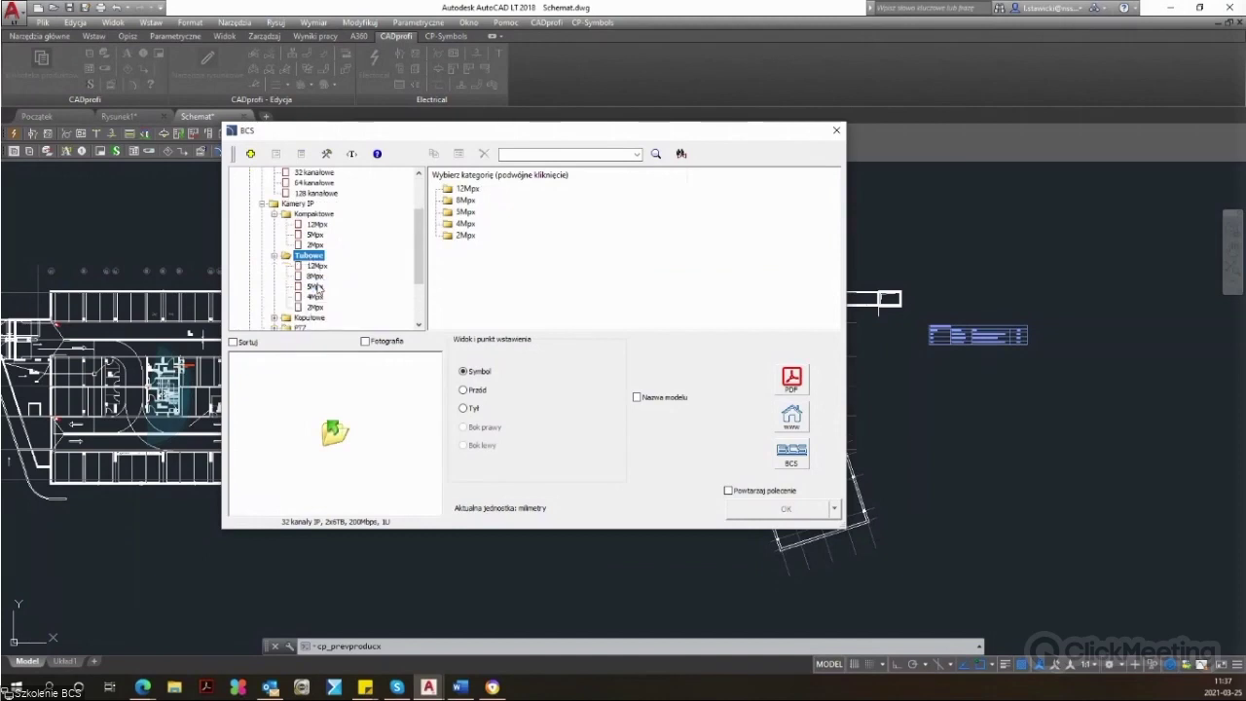
click(315, 286)
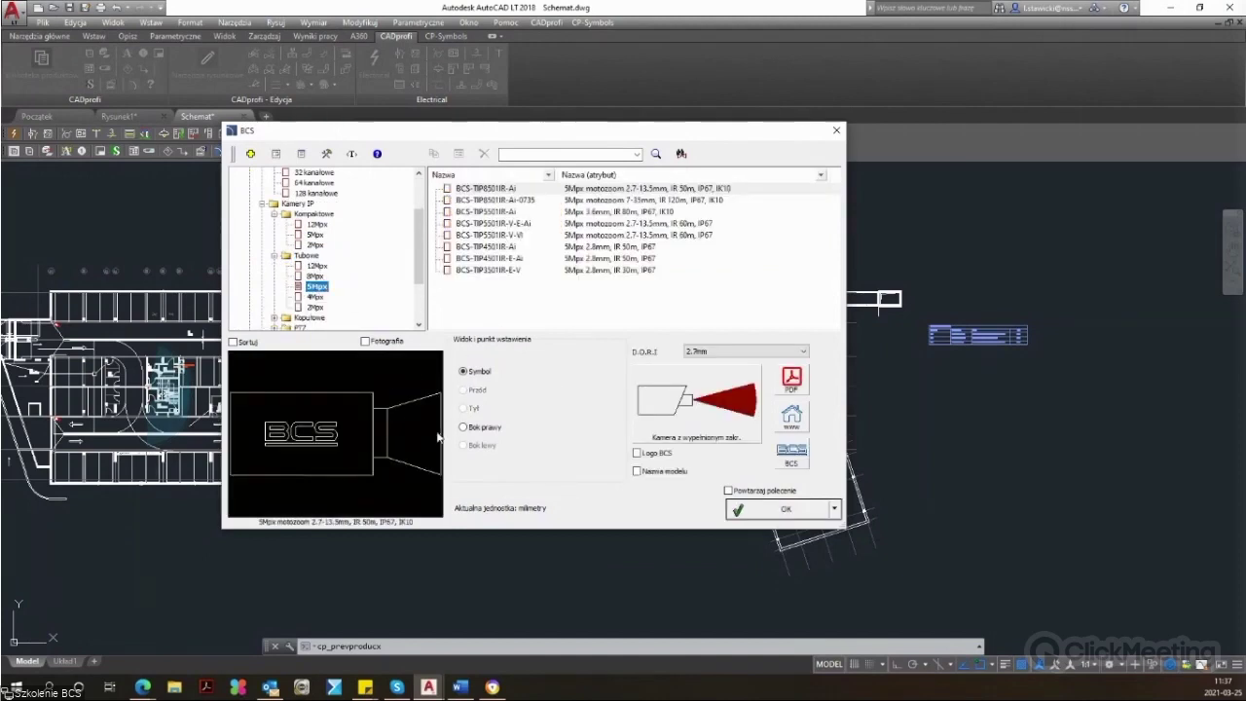
click(477, 430)
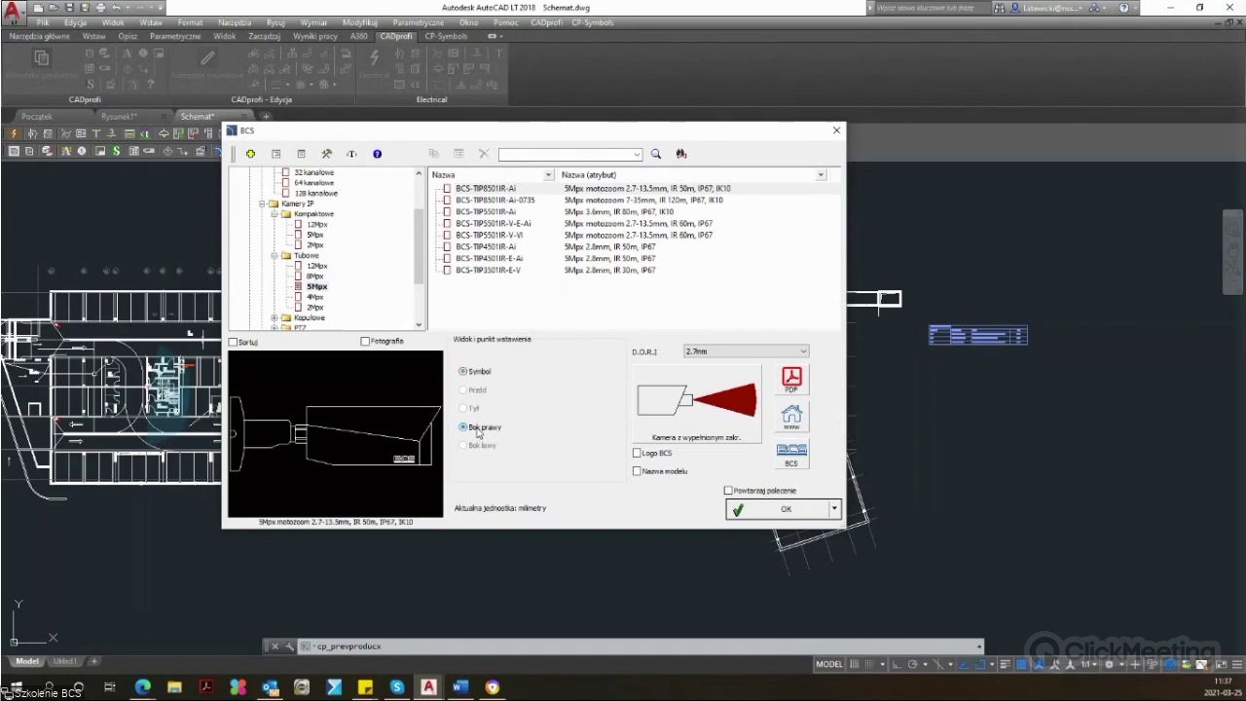
click(481, 376)
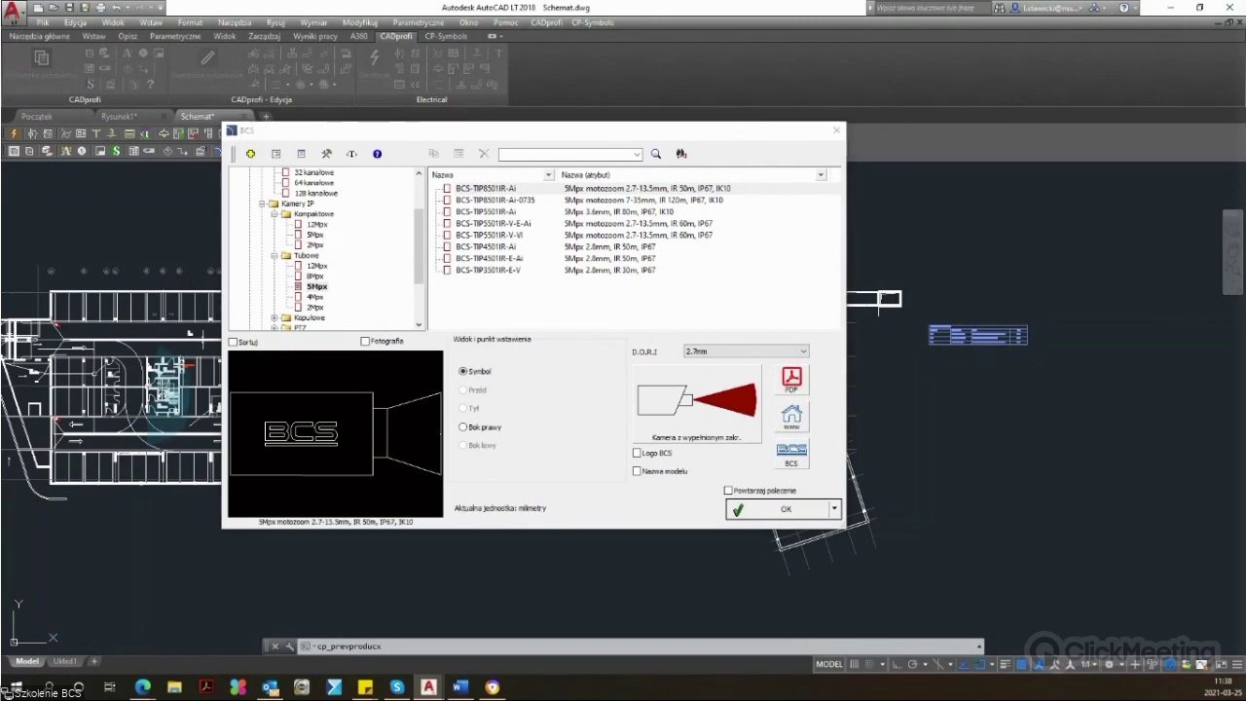
Step: Browse between the BCS LINE and BCS Point ranges, ending on the BCS LINE categories
scroll(405, 246, up, 5)
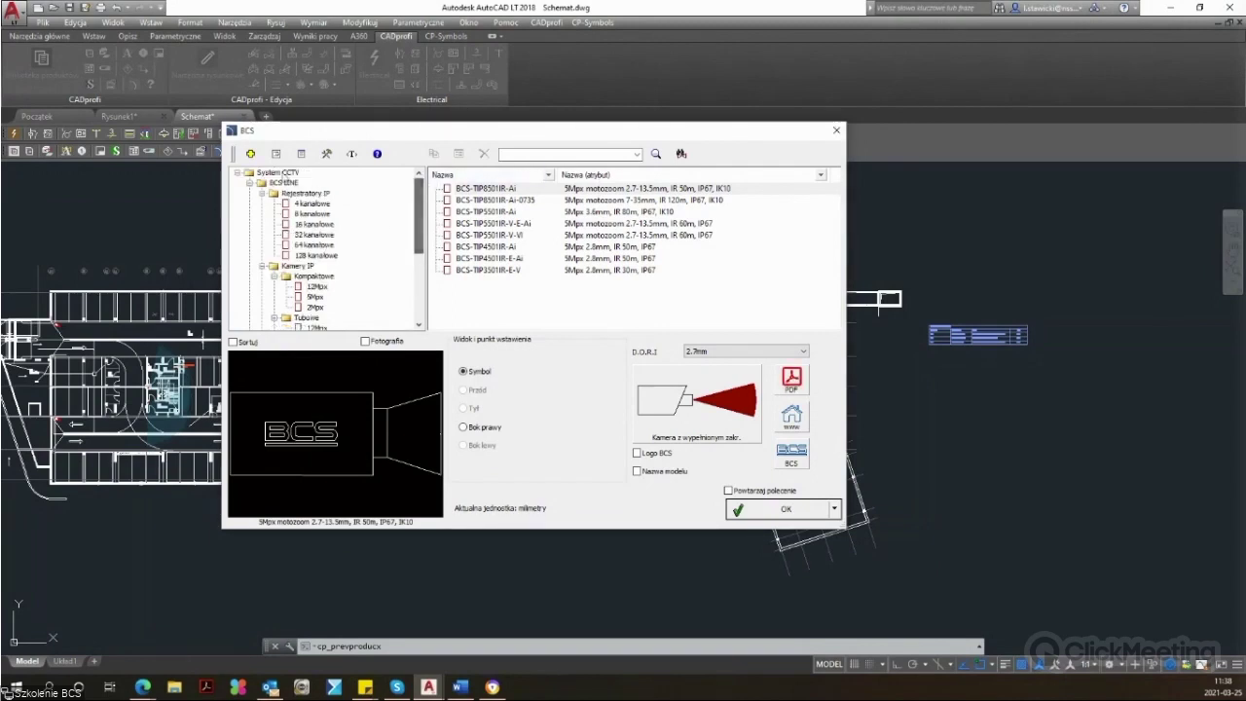
click(251, 183)
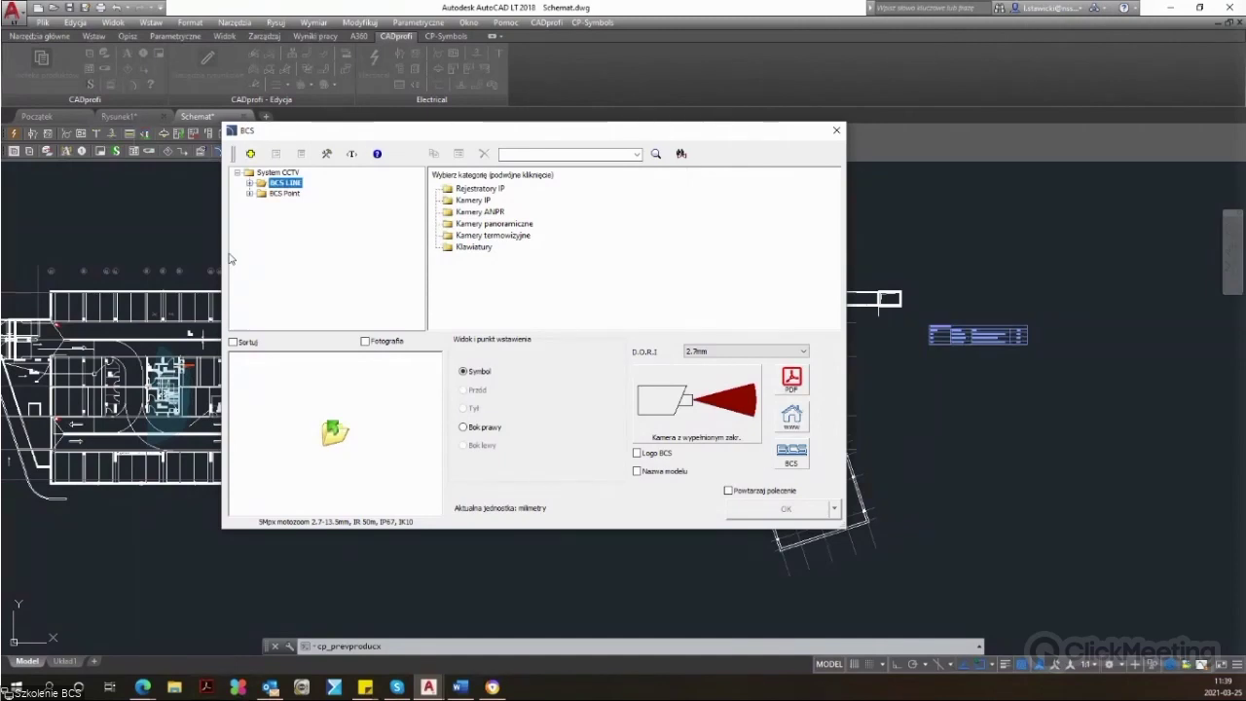
click(301, 197)
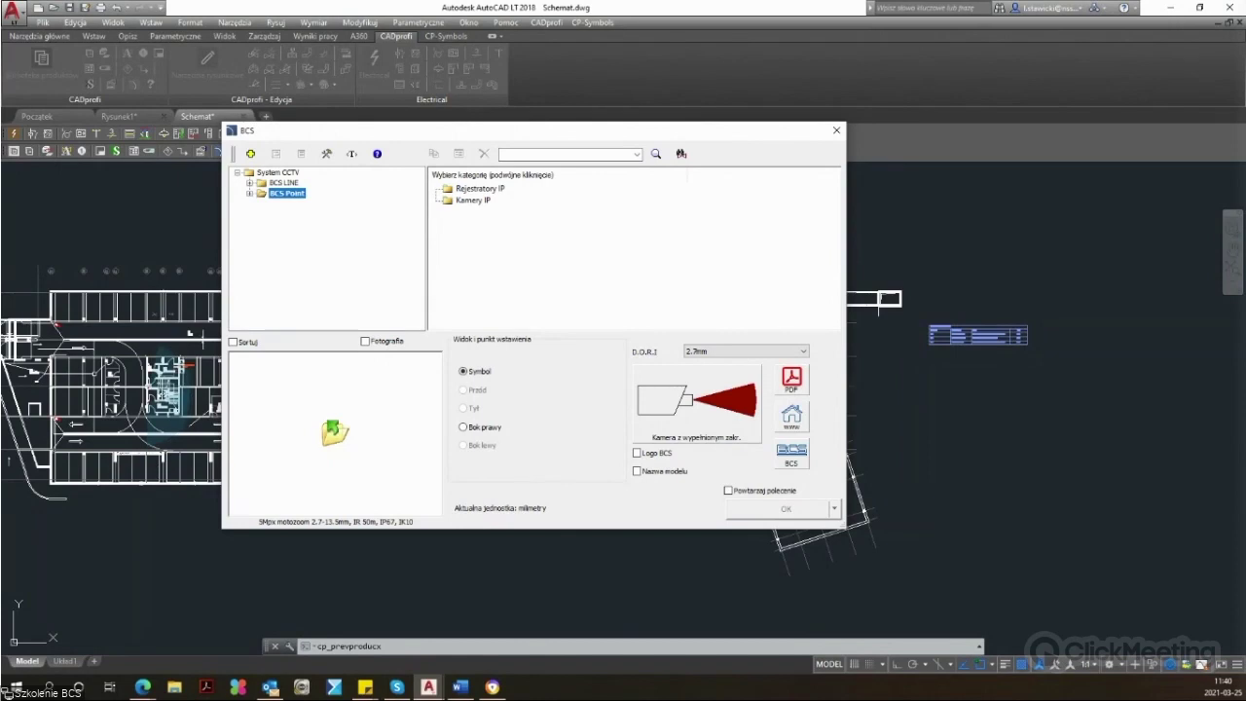
click(282, 182)
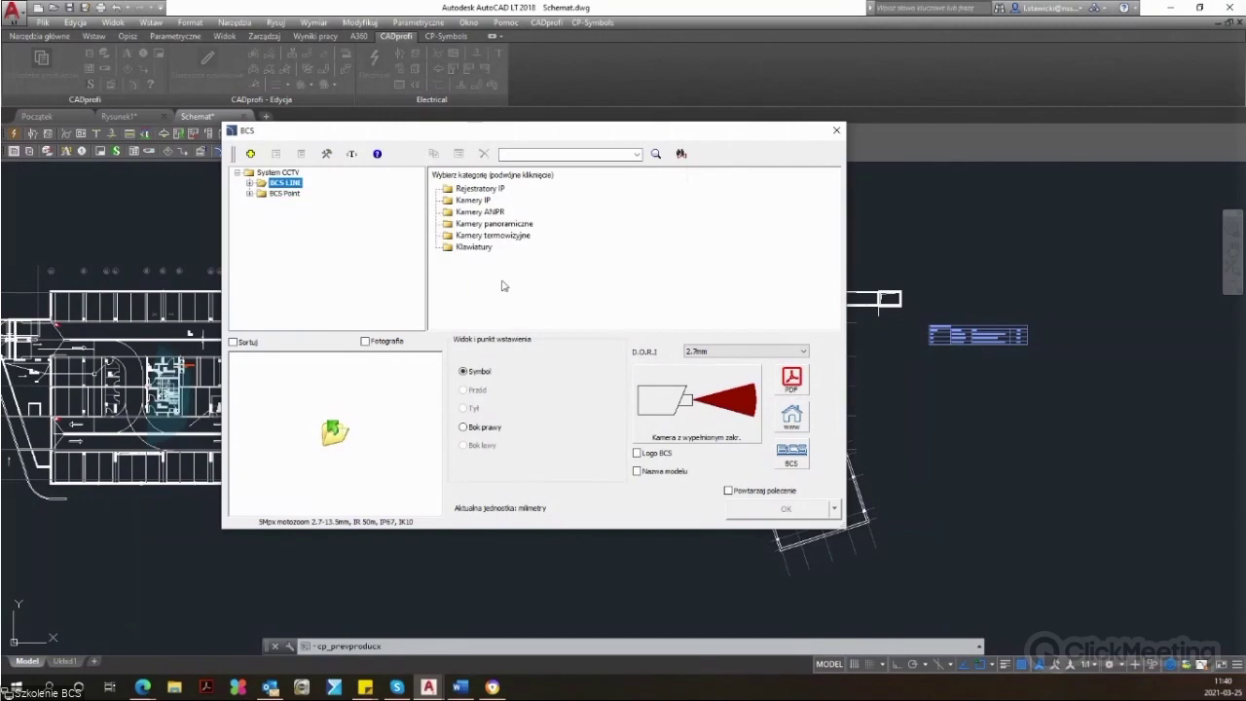